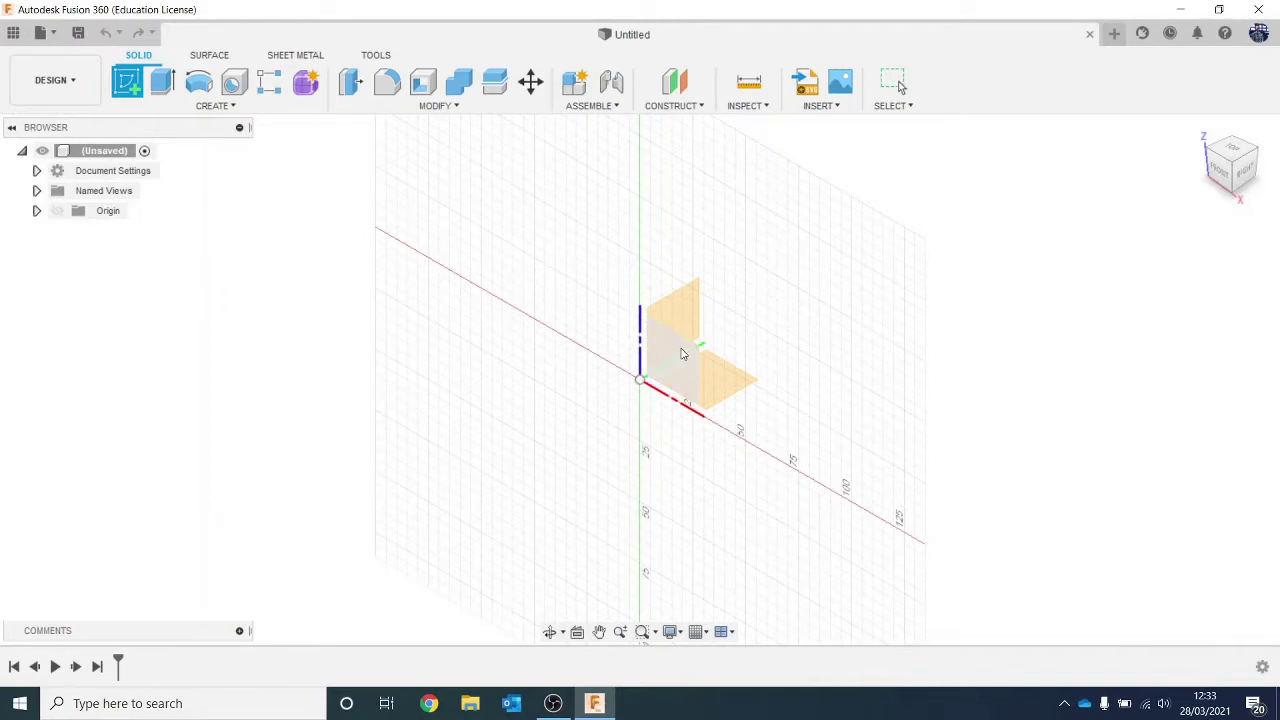
Start a sketch on the front (XZ) origin plane with the rectangle tool and reposition the sketch palette.
{"action": "left_click", "coordinate": [684, 355]}
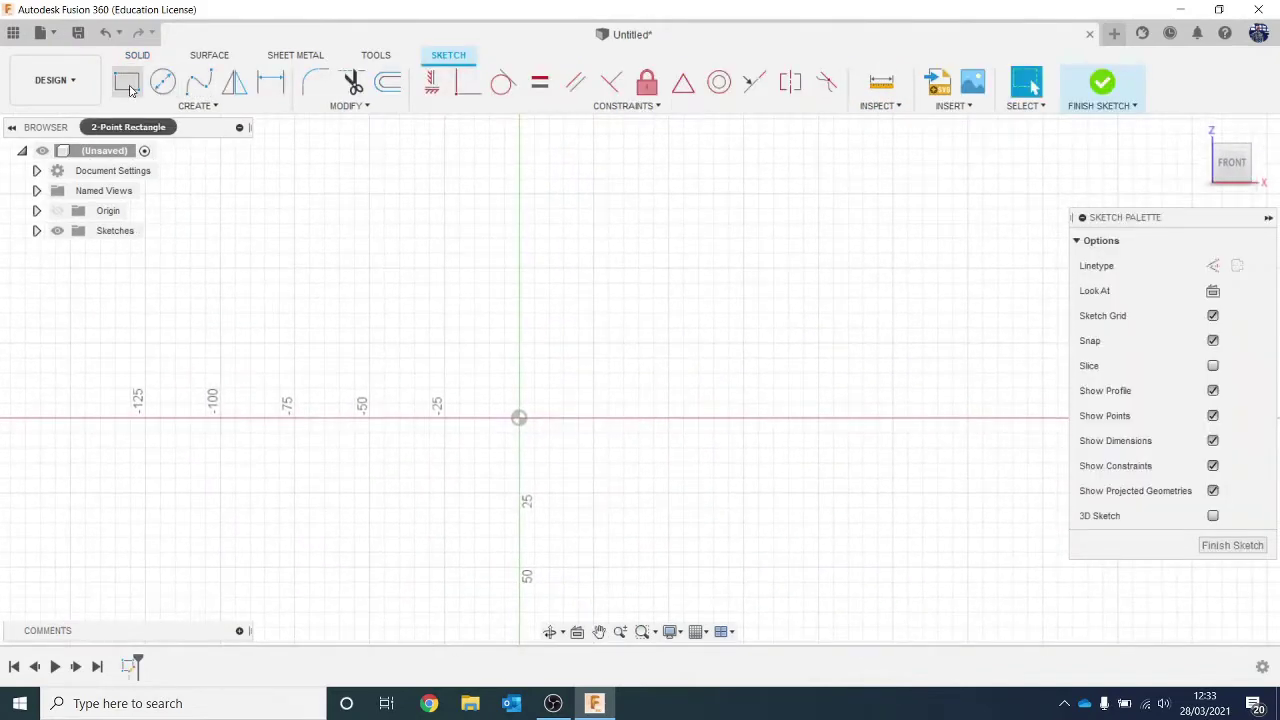
{"action": "left_click", "coordinate": [127, 85]}
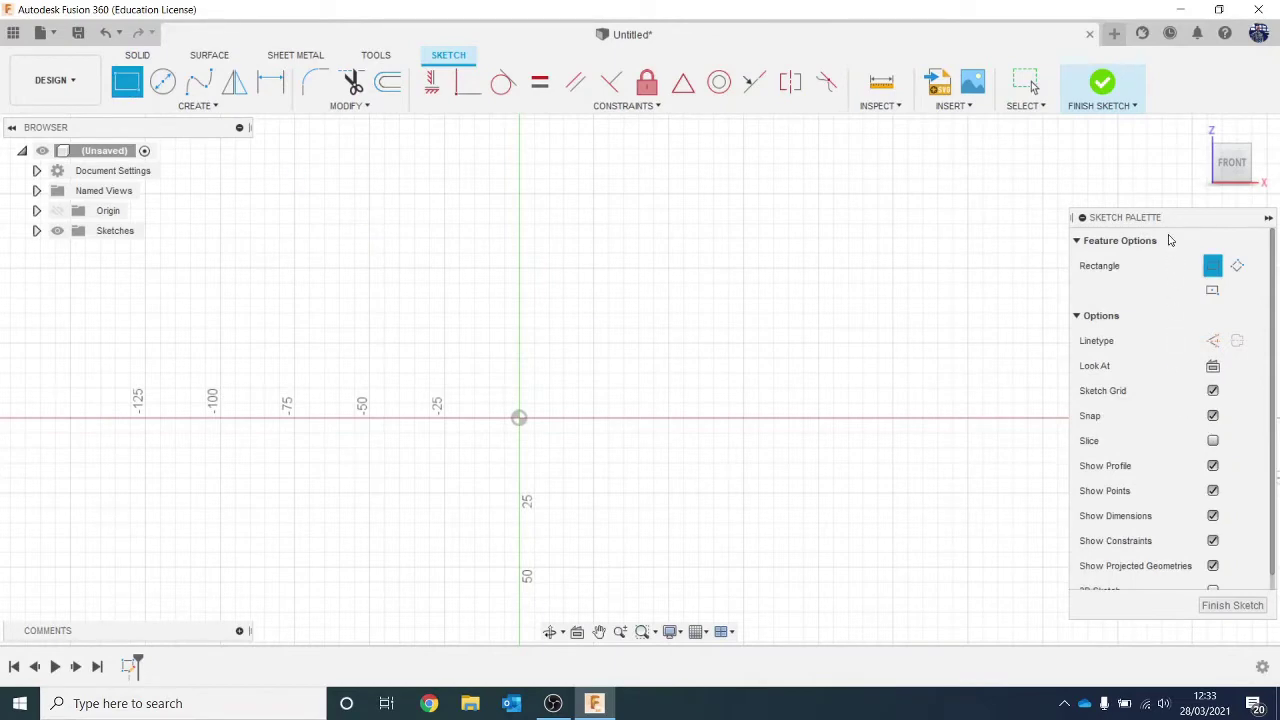
{"action": "left_click_drag", "start_coordinate": [1158, 220], "coordinate": [1049, 188]}
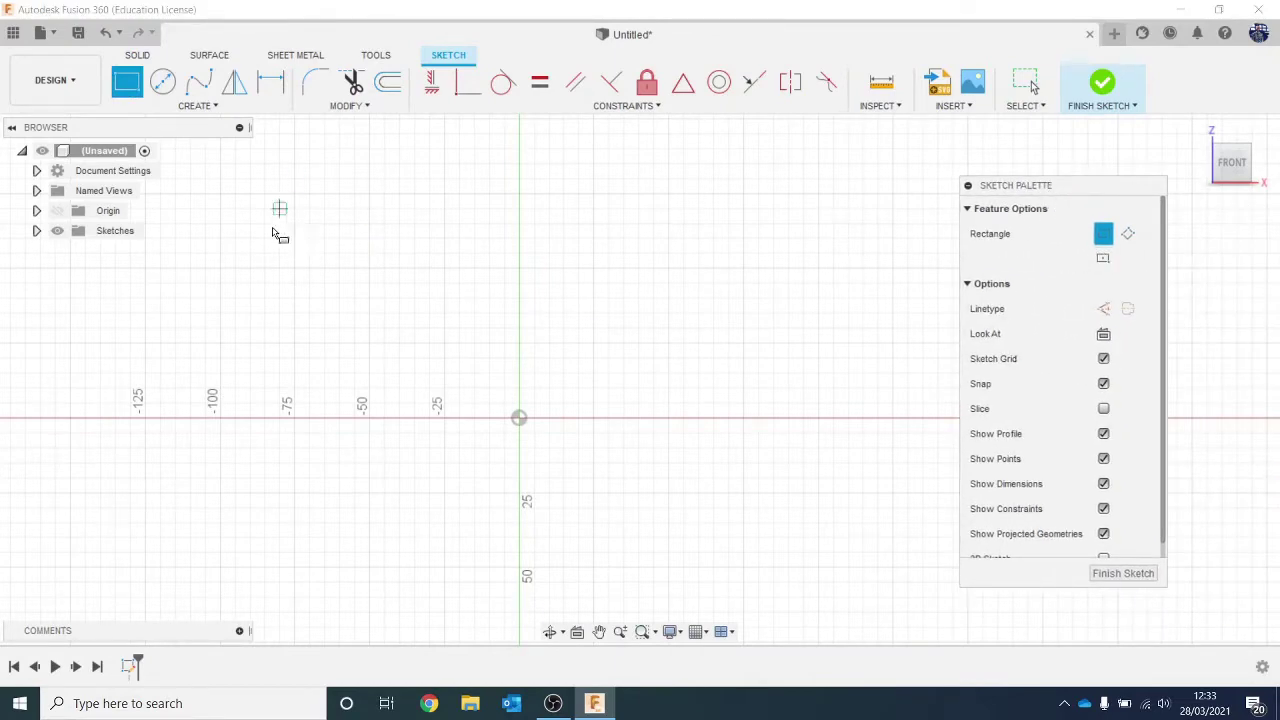
{"action": "left_click", "coordinate": [366, 276]}
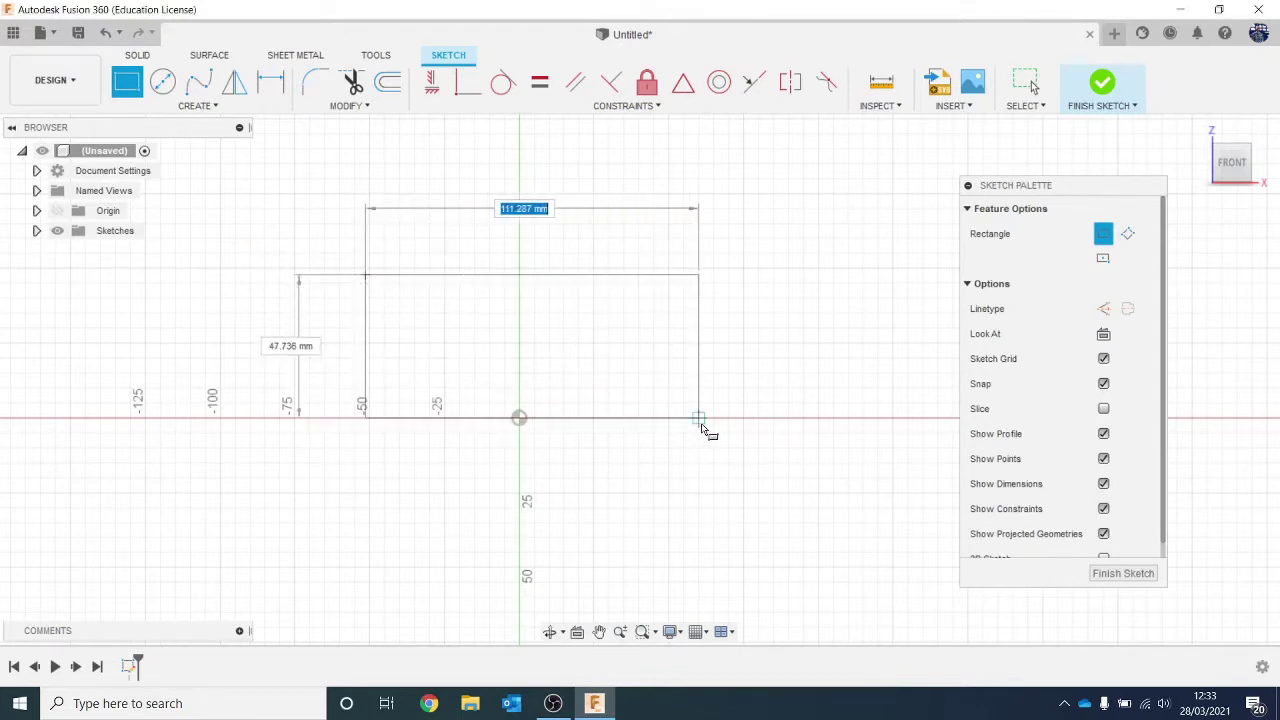
{"action": "left_click", "coordinate": [701, 425]}
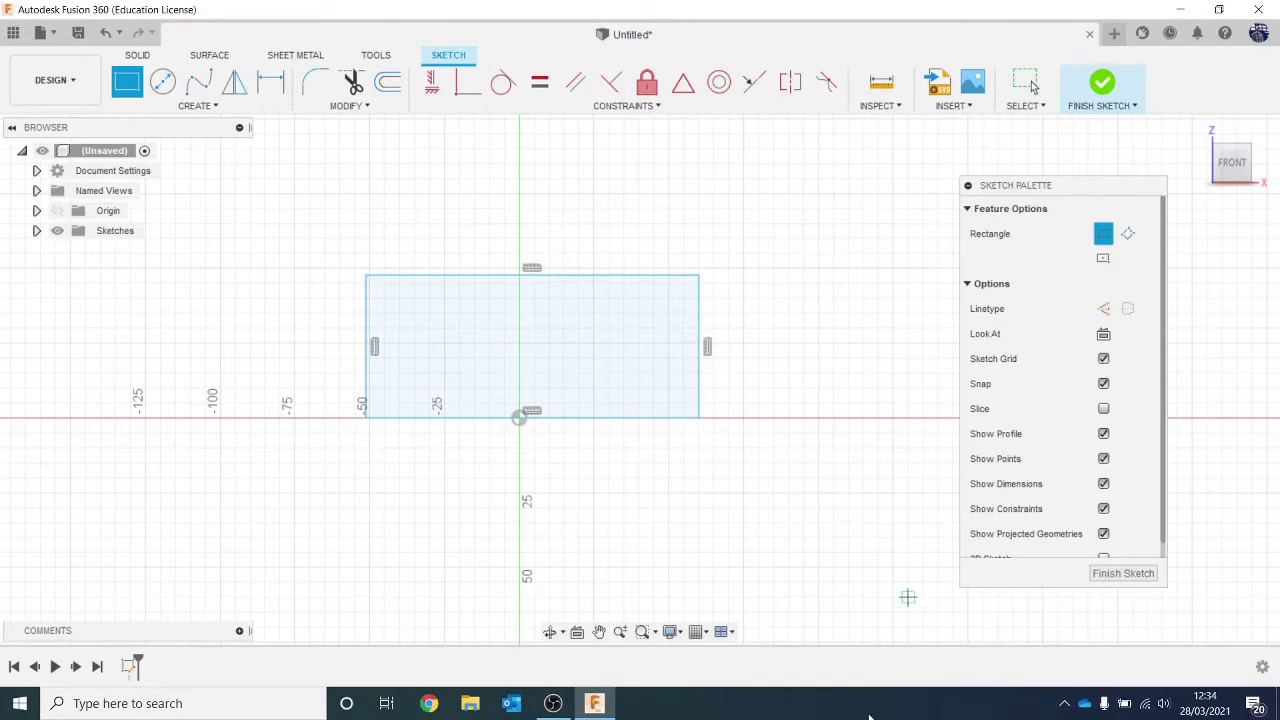
{"action": "key", "text": "Escape"}
{"action": "double_click", "coordinate": [640, 279]}
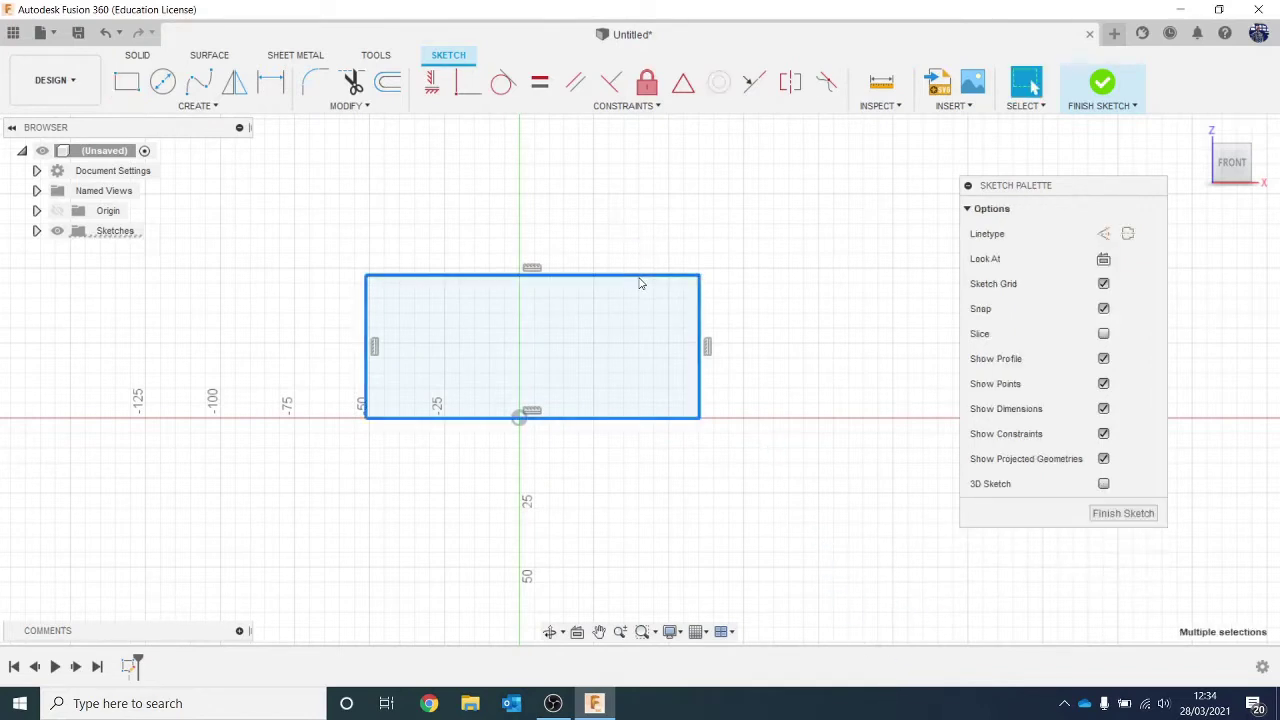
{"action": "key", "text": "Delete"}
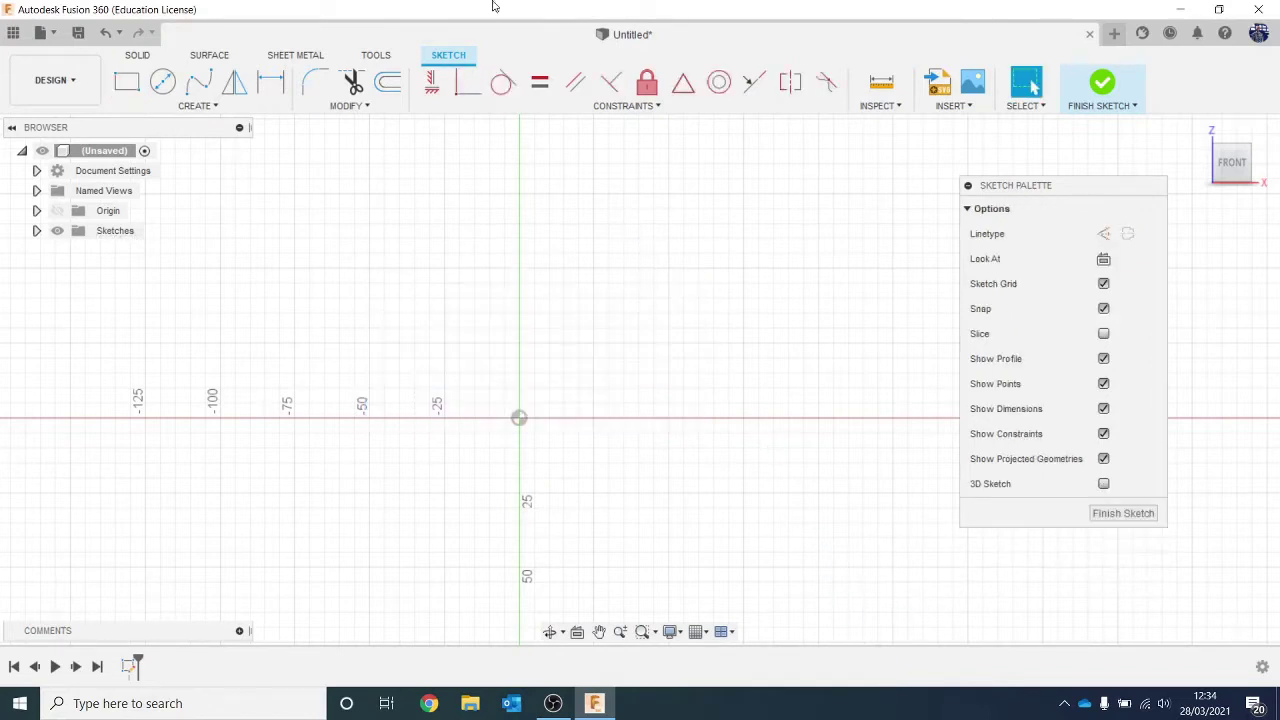
Draw a center rectangle 50 mm wide and 2 mm high on the origin, and finish the sketch.
{"action": "left_click", "coordinate": [127, 81]}
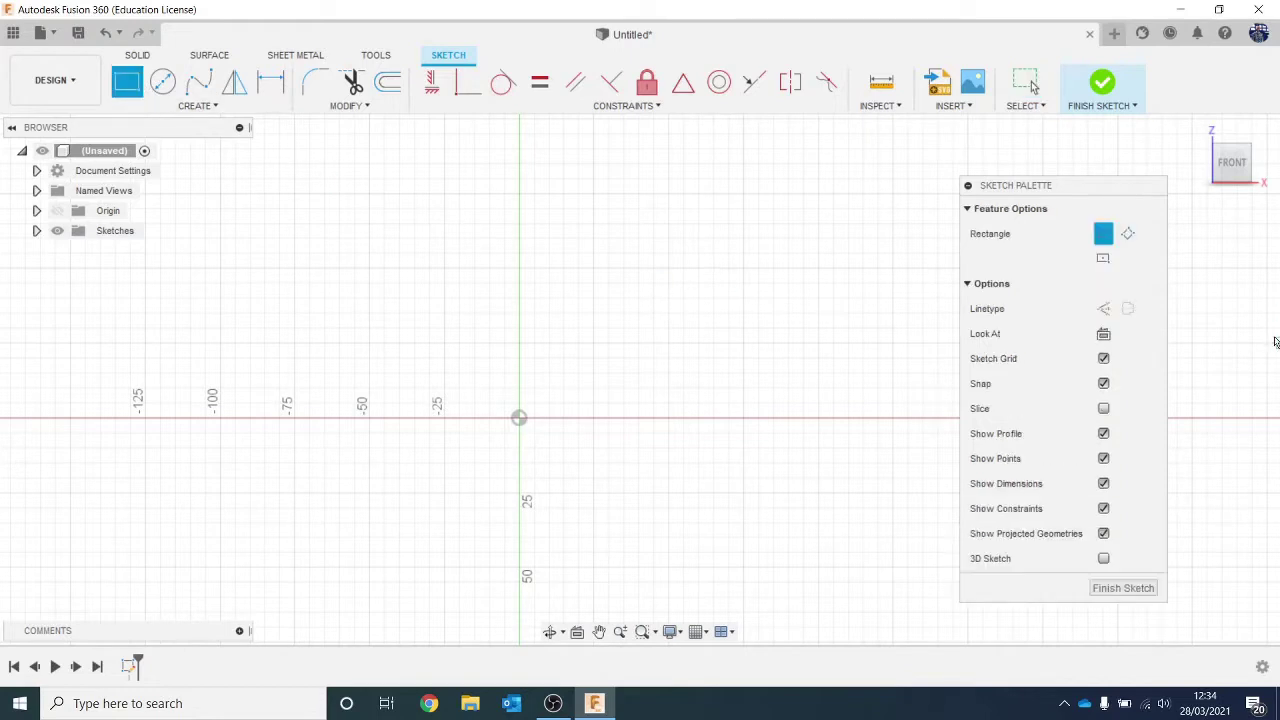
{"action": "left_click", "coordinate": [1103, 260]}
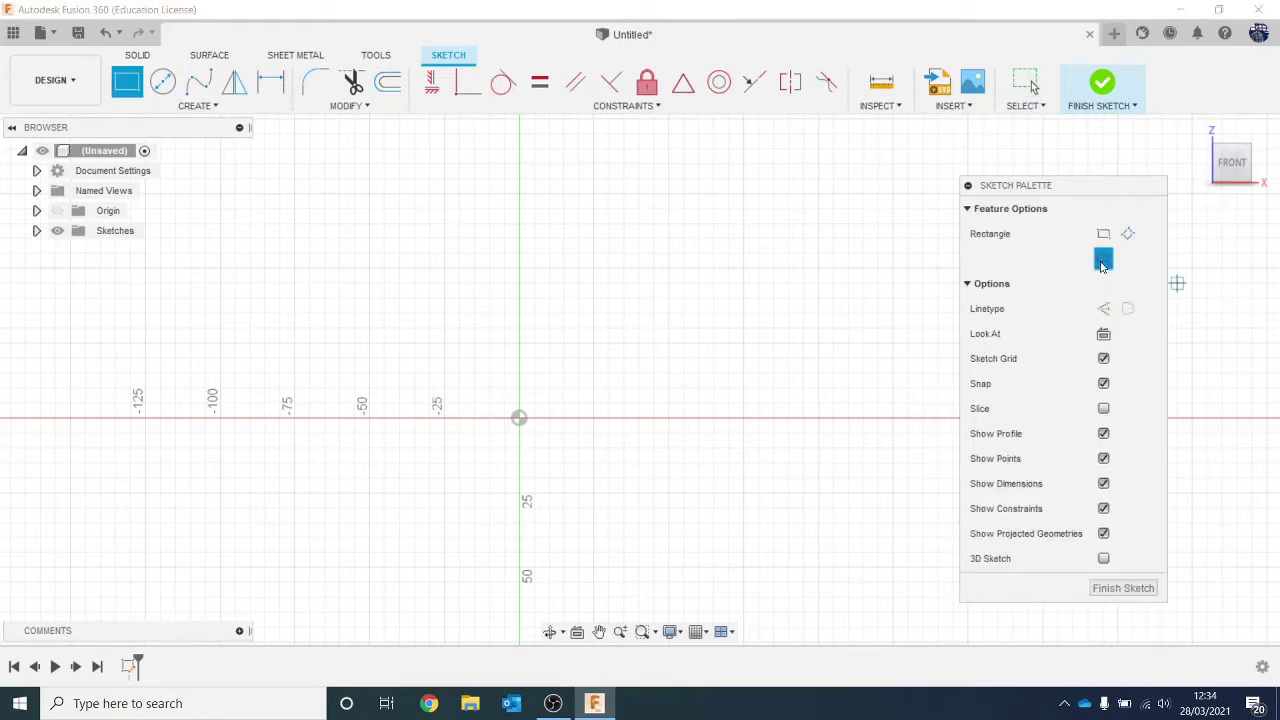
{"action": "left_click", "coordinate": [519, 418]}
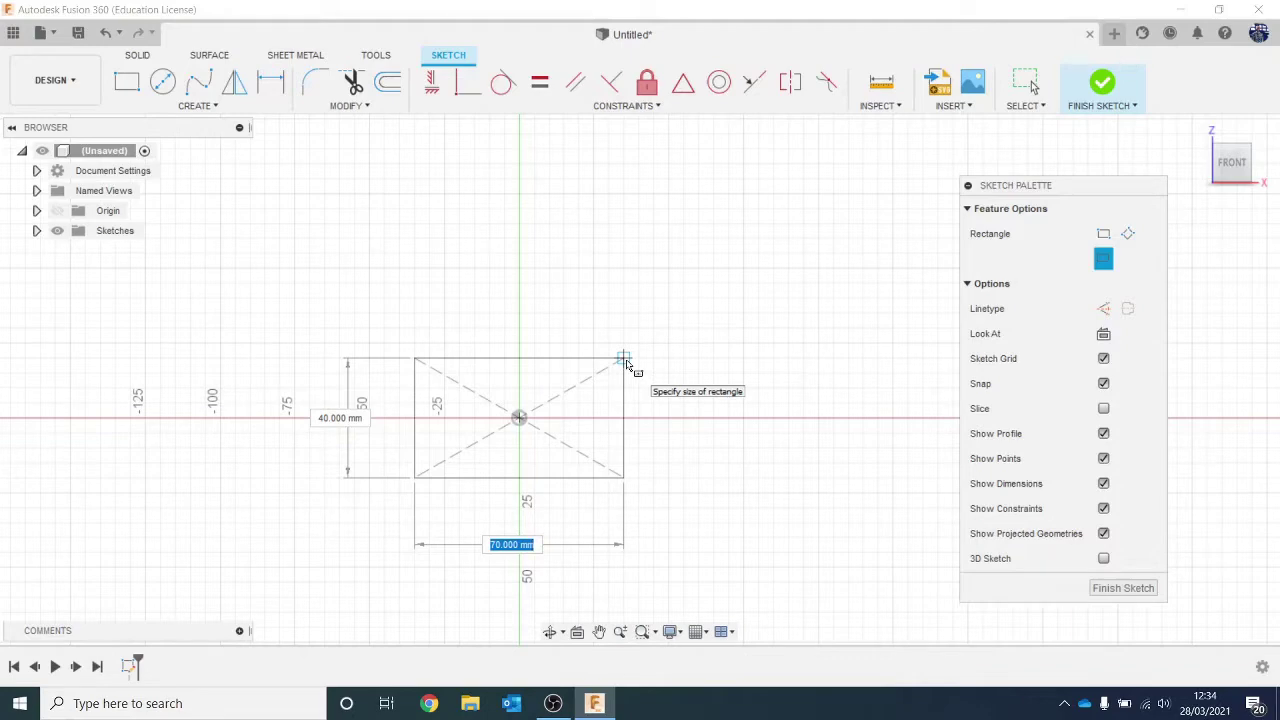
{"action": "type", "text": "50"}
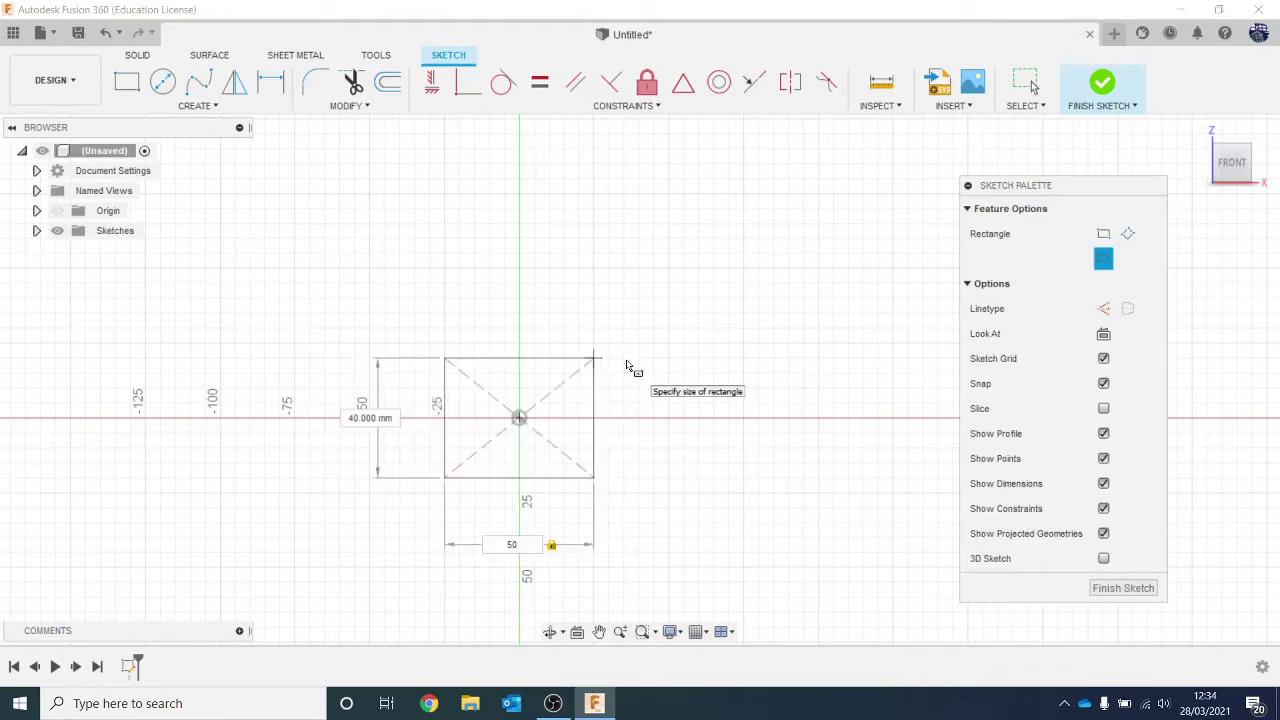
{"action": "key", "text": "Tab"}
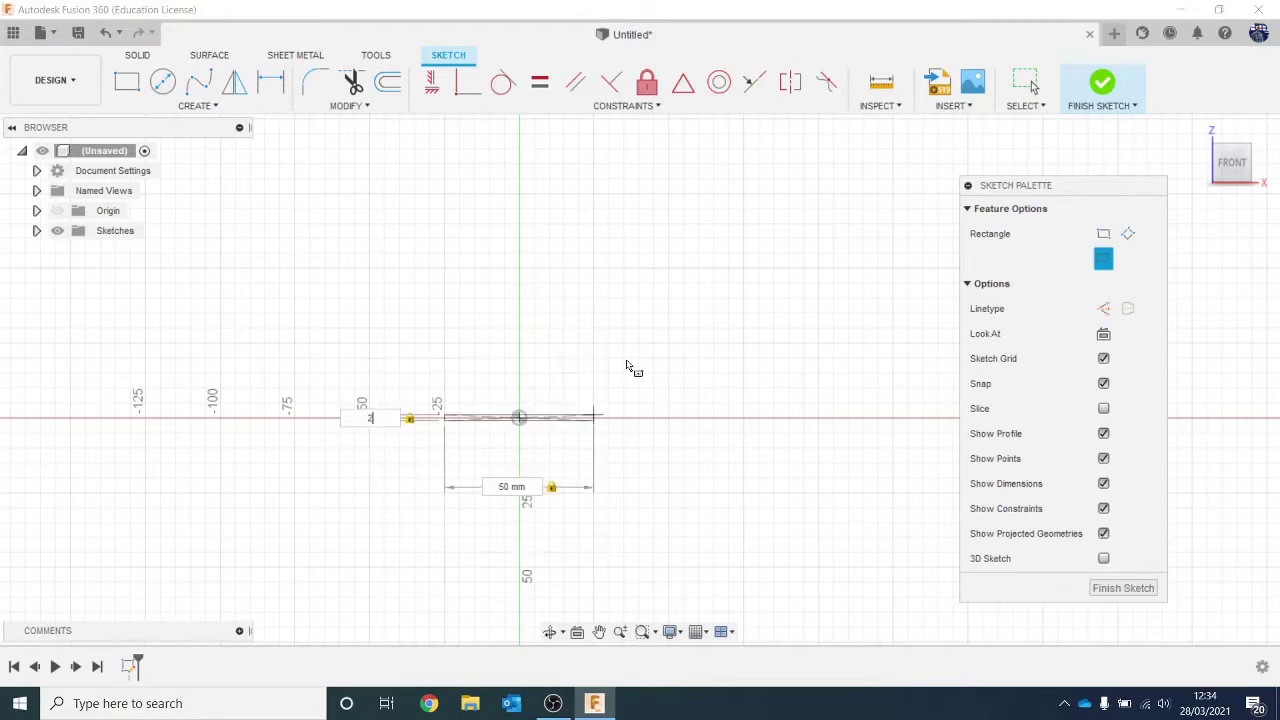
{"action": "key", "text": "Return"}
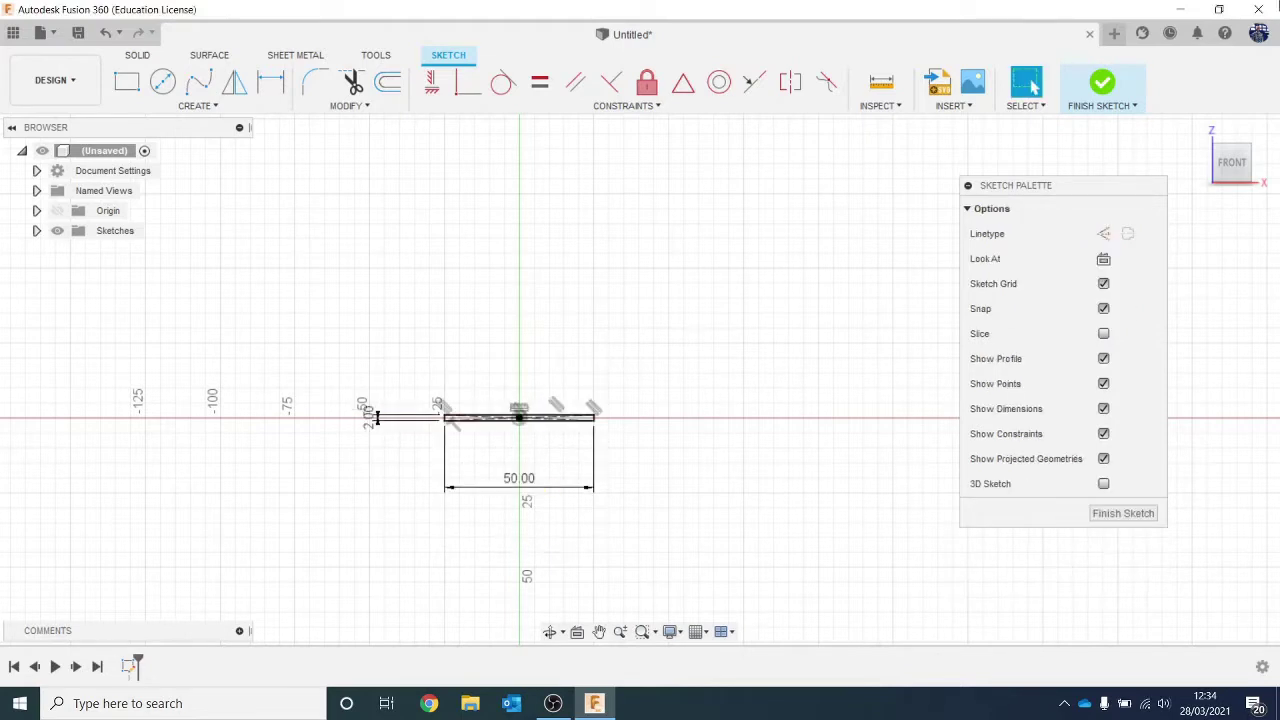
{"action": "left_click_drag", "start_coordinate": [1228, 168], "coordinate": [809, 292]}
{"action": "middle_click_drag", "start_coordinate": [808, 286], "coordinate": [752, 383]}
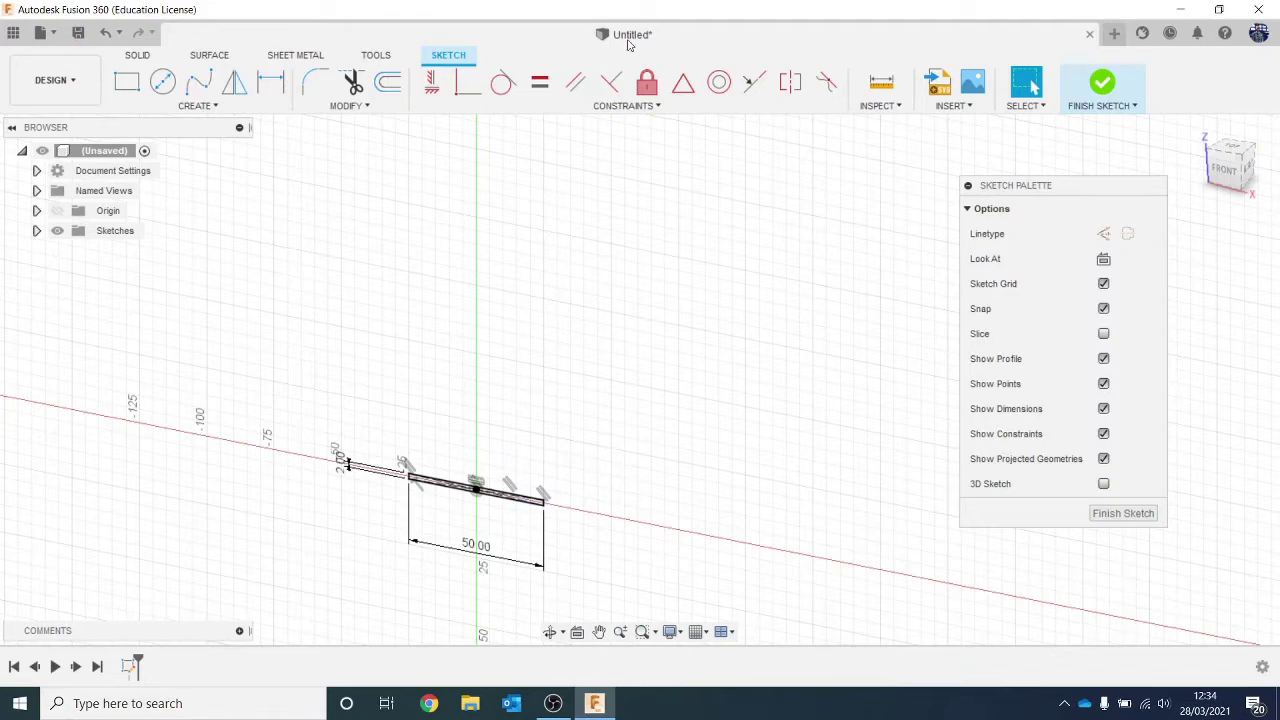
{"action": "left_click", "coordinate": [1104, 84]}
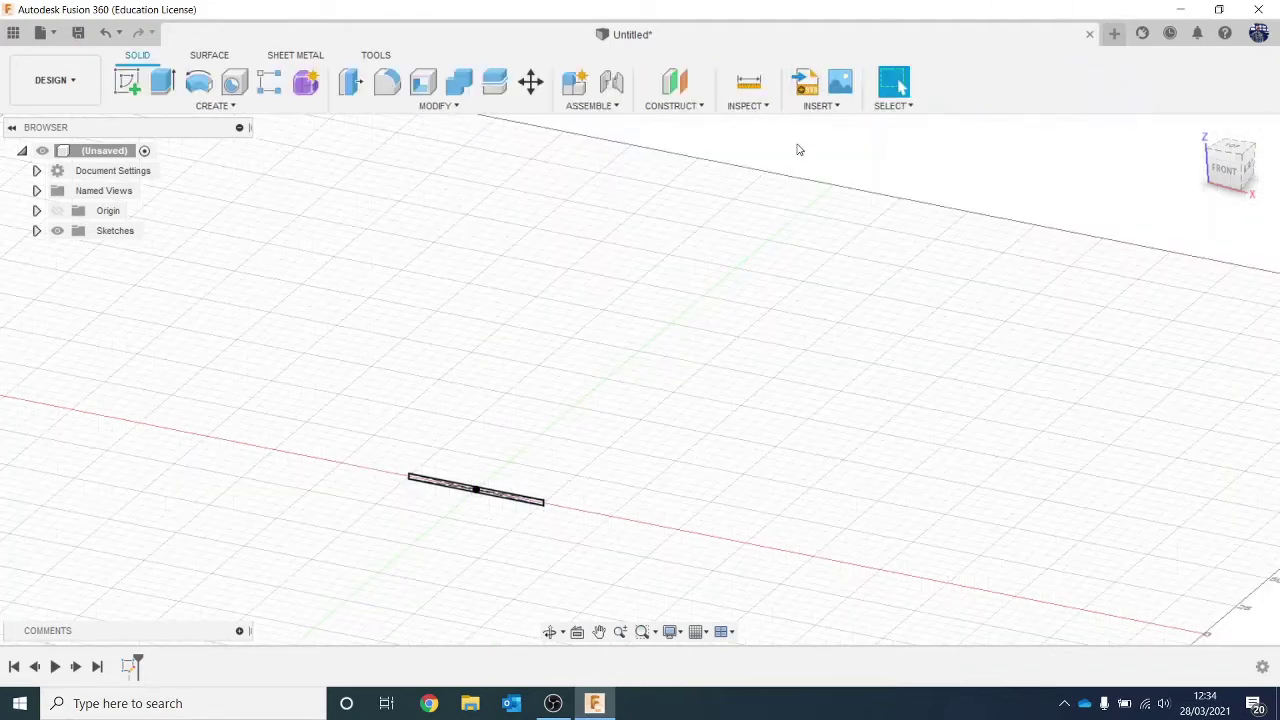
Create a construction plane offset 170 mm from the rectangle profile.
{"action": "left_click", "coordinate": [689, 106]}
{"action": "left_click", "coordinate": [694, 124]}
{"action": "left_click", "coordinate": [422, 487]}
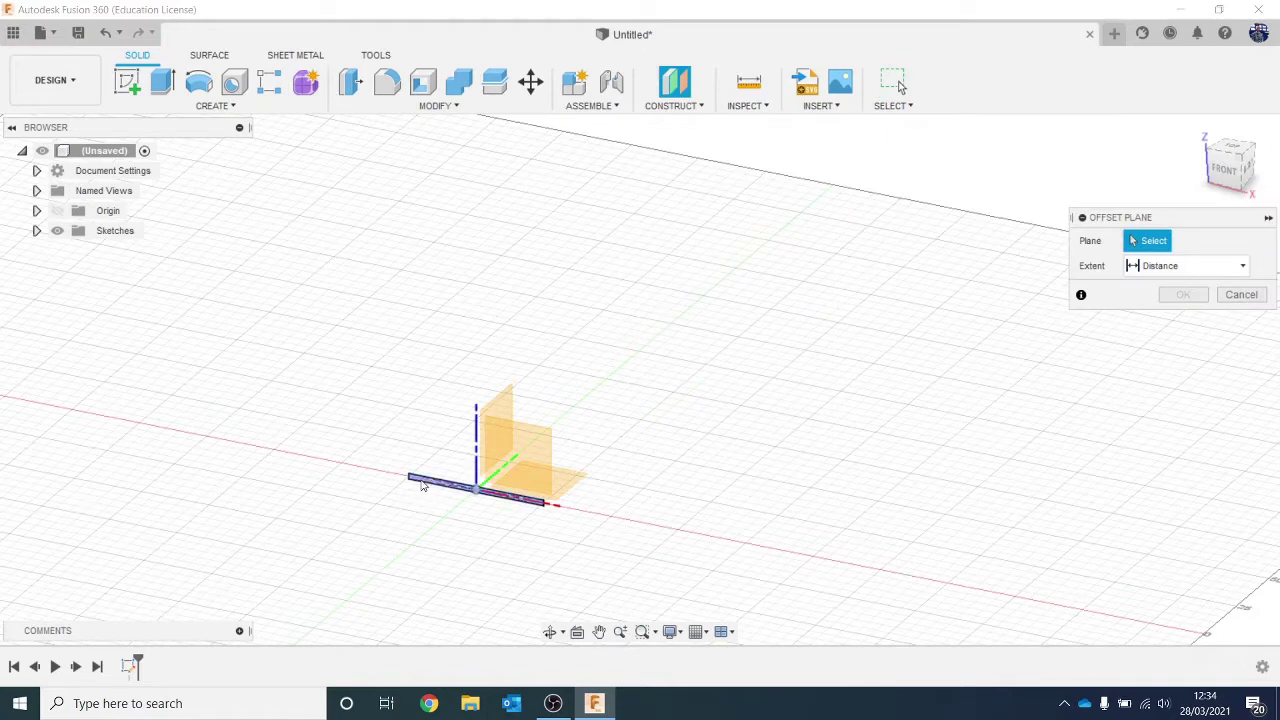
{"action": "left_click_drag", "start_coordinate": [481, 482], "coordinate": [639, 381]}
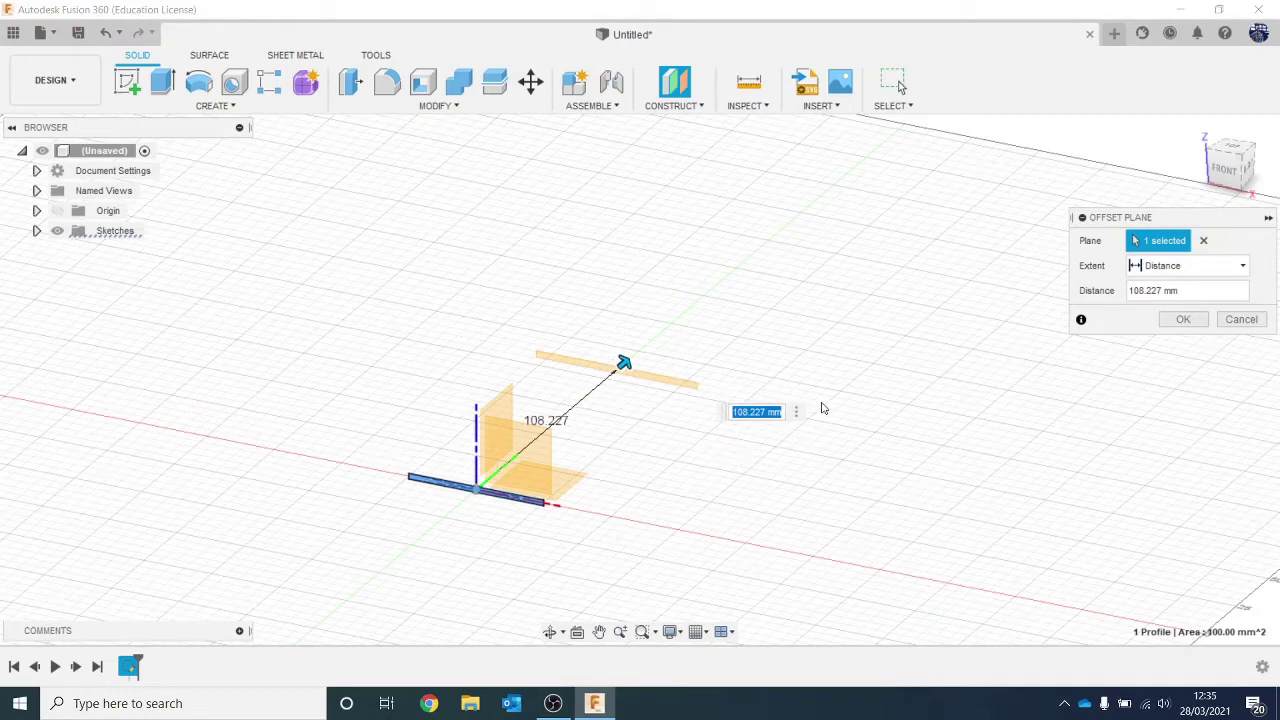
{"action": "type", "text": "170"}
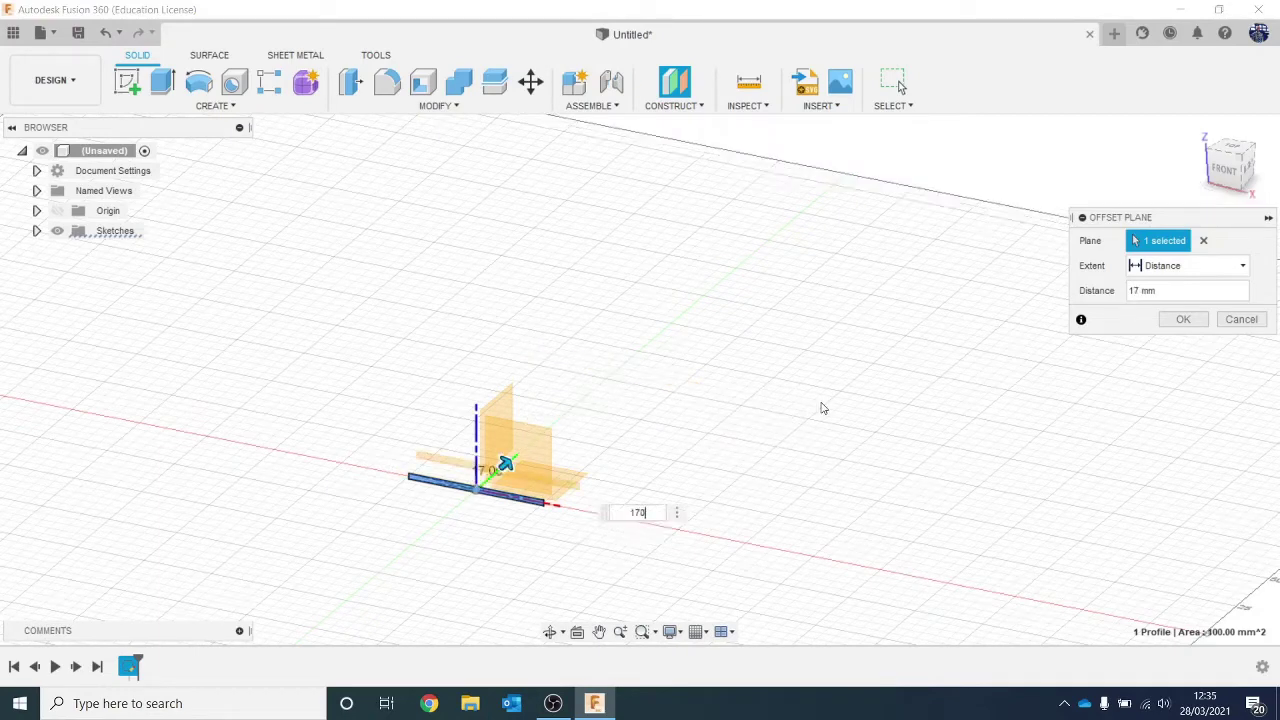
{"action": "key", "text": "Return"}
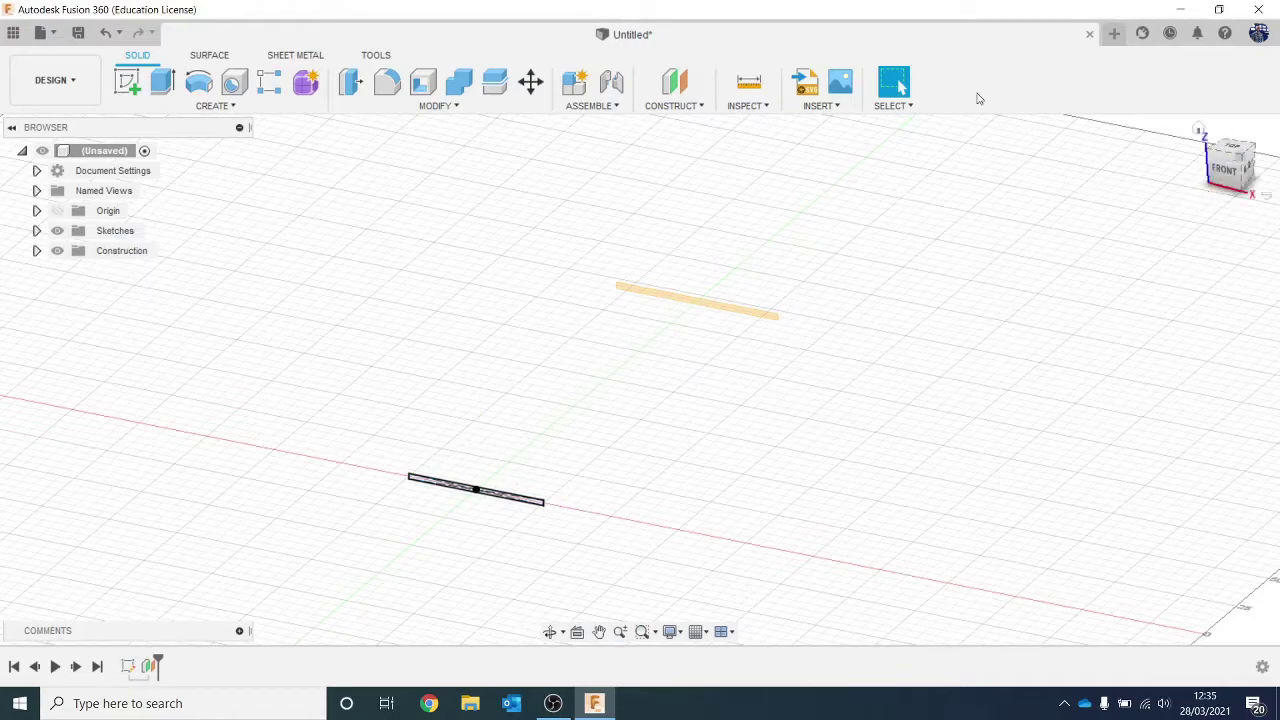
Sketch a 35 mm diameter circle centered on the origin on the offset plane, and finish the sketch.
{"action": "left_click", "coordinate": [127, 82]}
{"action": "left_click", "coordinate": [676, 308]}
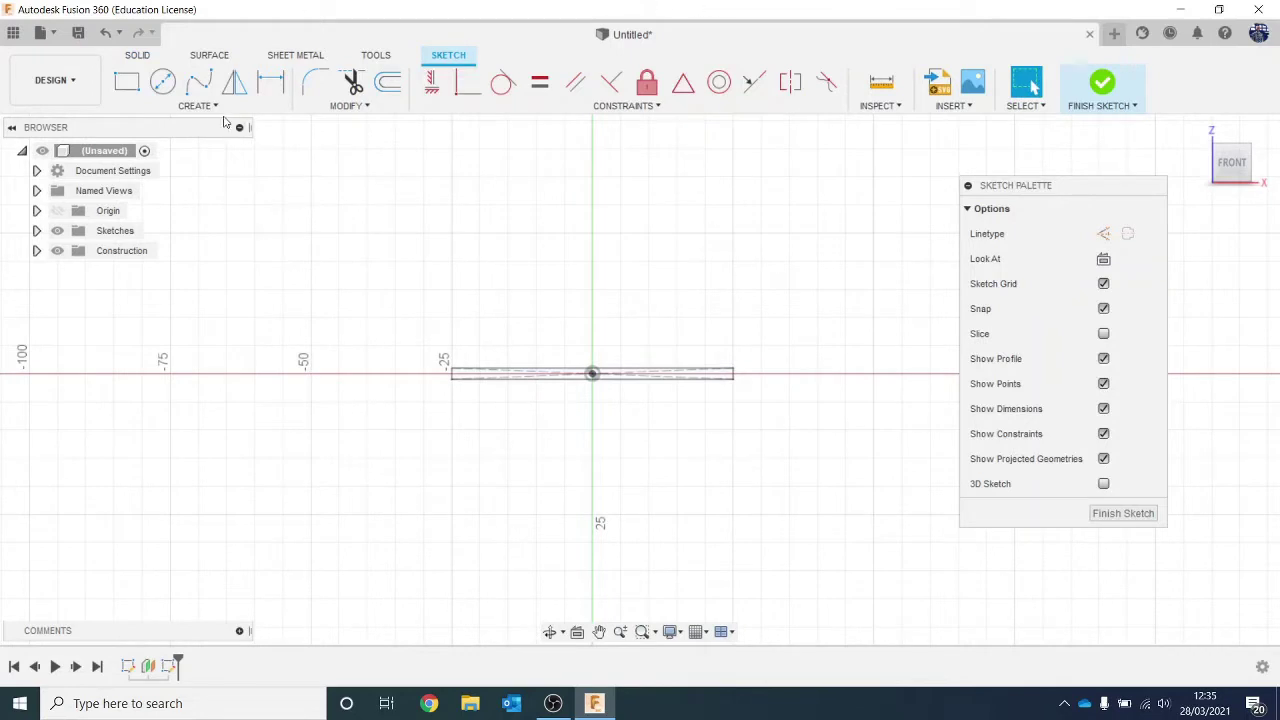
{"action": "left_click", "coordinate": [163, 82]}
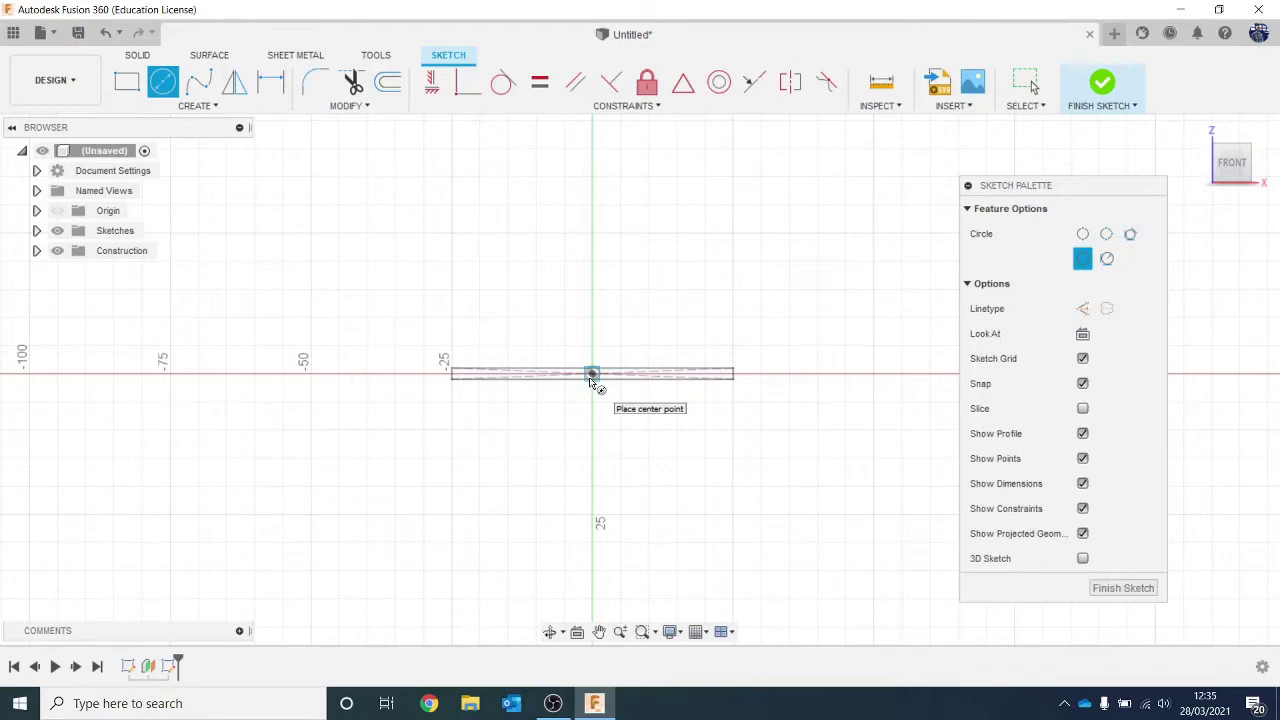
{"action": "left_click", "coordinate": [590, 380]}
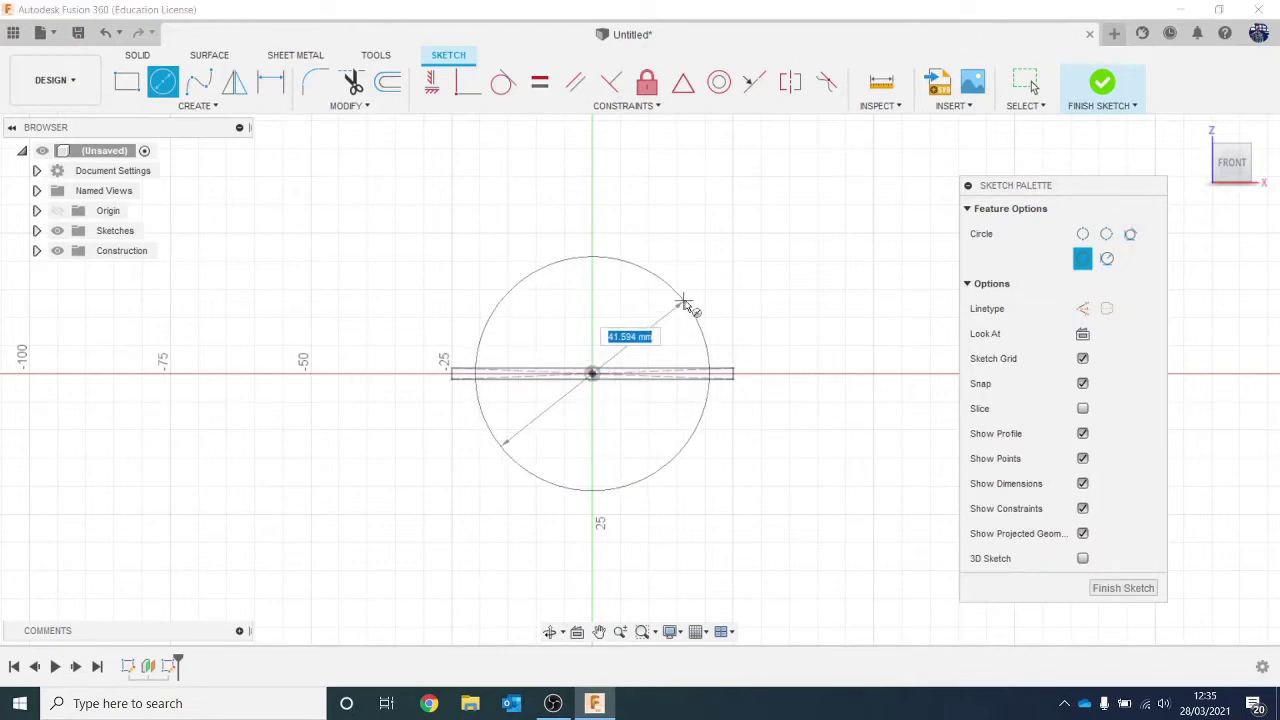
{"action": "type", "text": "35"}
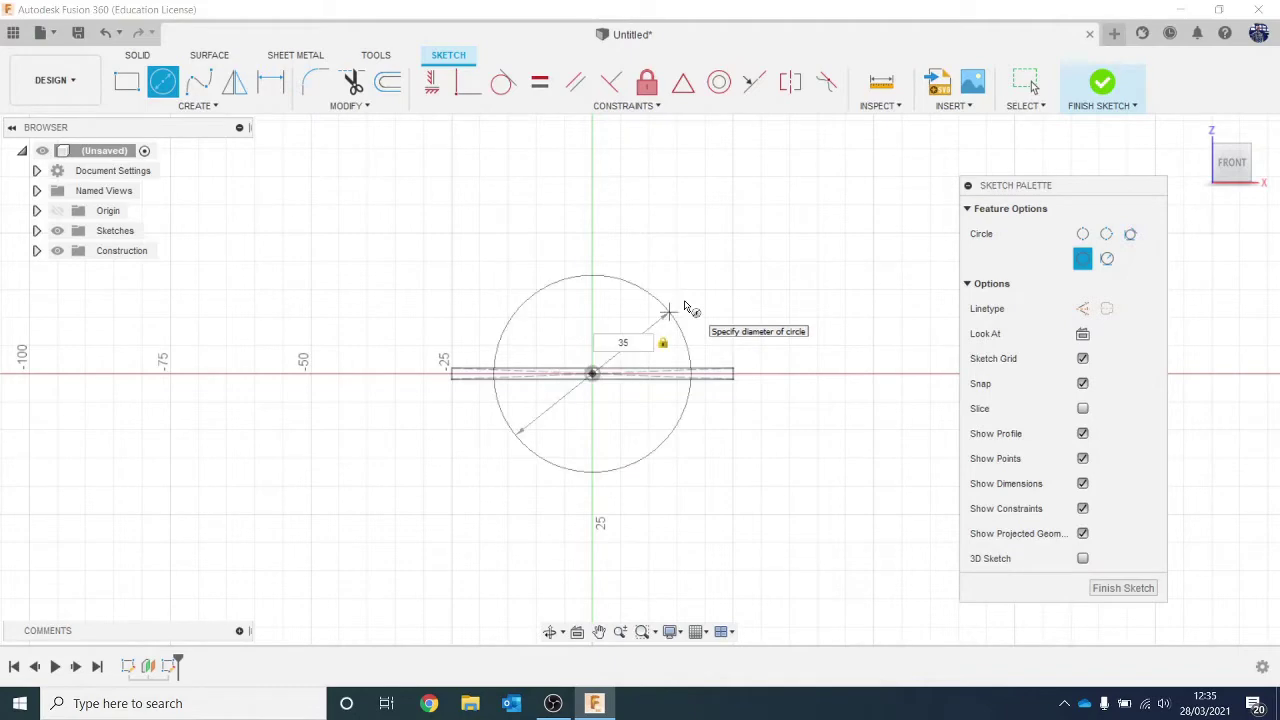
{"action": "key", "text": "Return"}
{"action": "key", "text": "Return"}
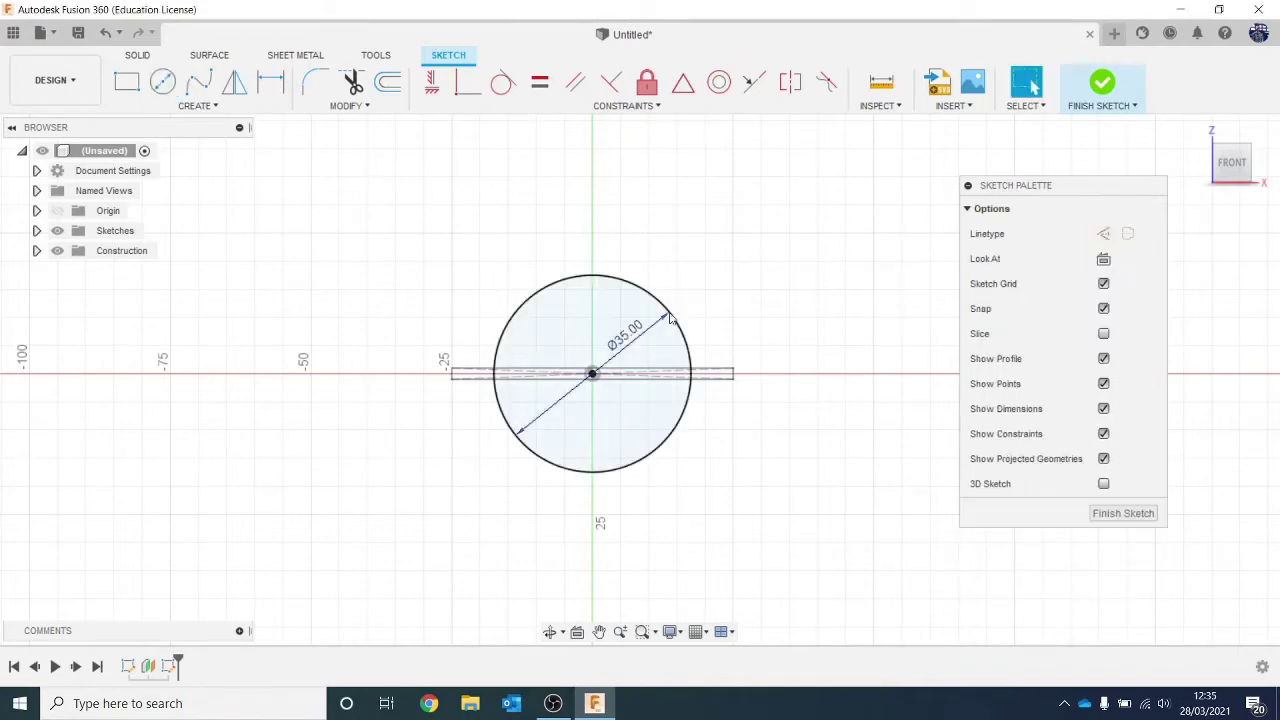
{"action": "left_click", "coordinate": [1102, 83]}
Loft a new body from the thin rectangle profile to the circle profile.
{"action": "left_click_drag", "start_coordinate": [1228, 172], "coordinate": [1045, 397]}
{"action": "scroll", "coordinate": [1045, 397], "scroll_direction": "down", "scroll_amount": 2}
{"action": "middle_click_drag", "start_coordinate": [1058, 366], "coordinate": [1114, 258]}
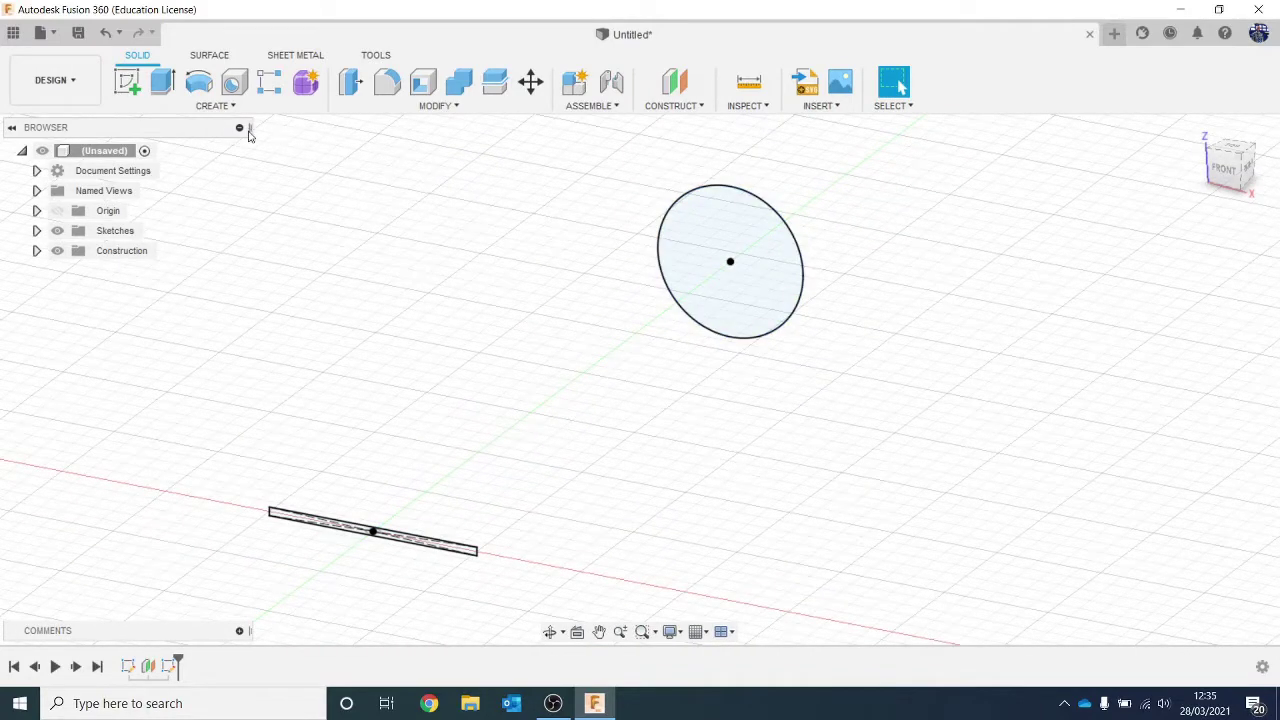
{"action": "left_click", "coordinate": [214, 105]}
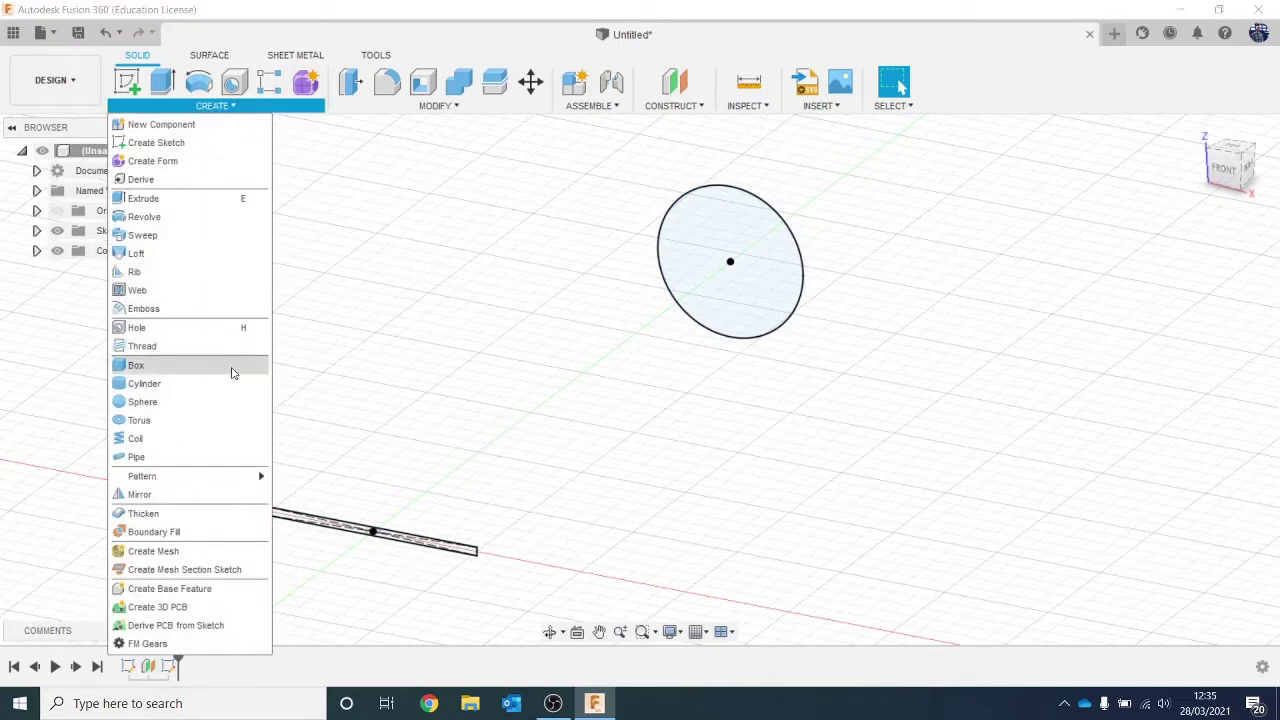
{"action": "left_click", "coordinate": [180, 262]}
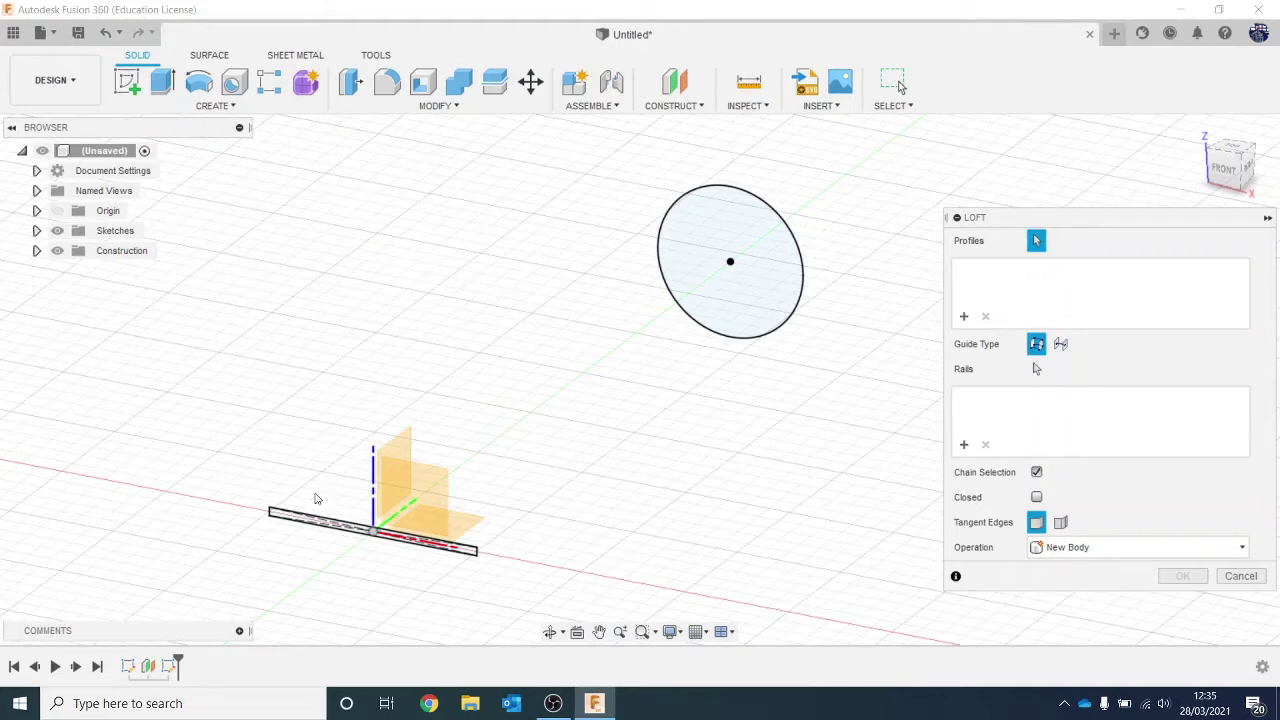
{"action": "left_click", "coordinate": [307, 520]}
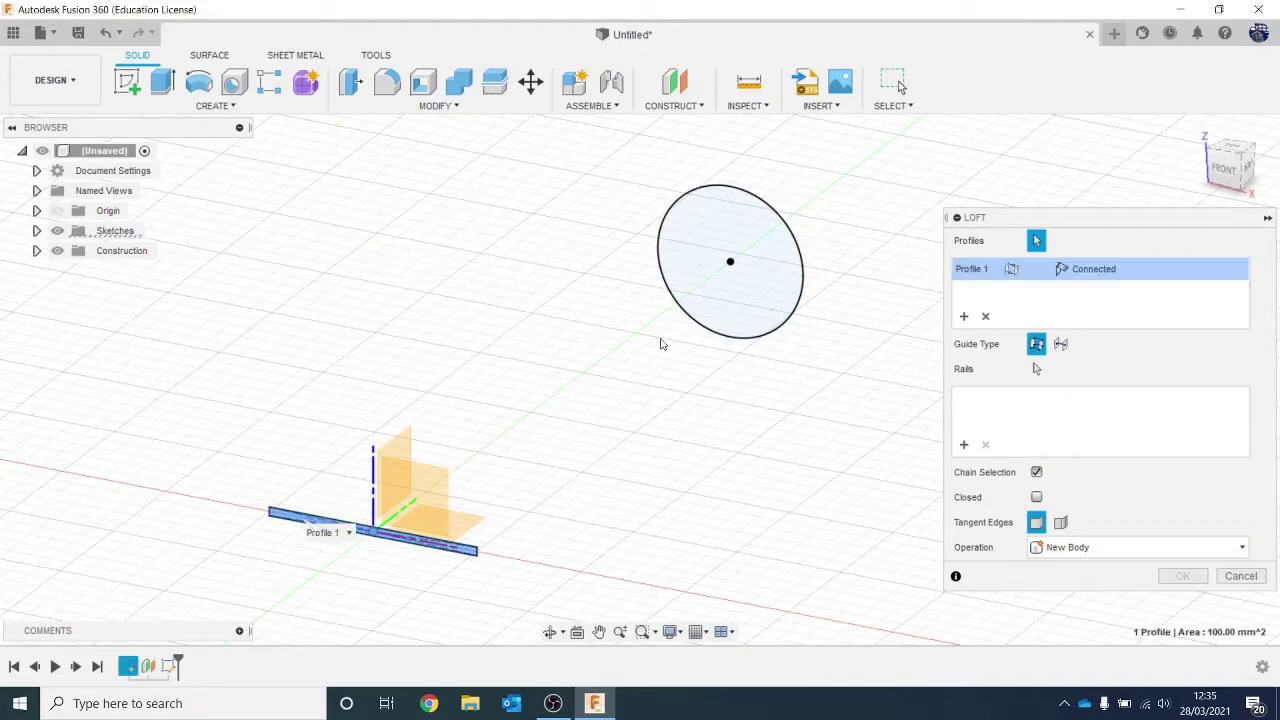
{"action": "left_click", "coordinate": [679, 236]}
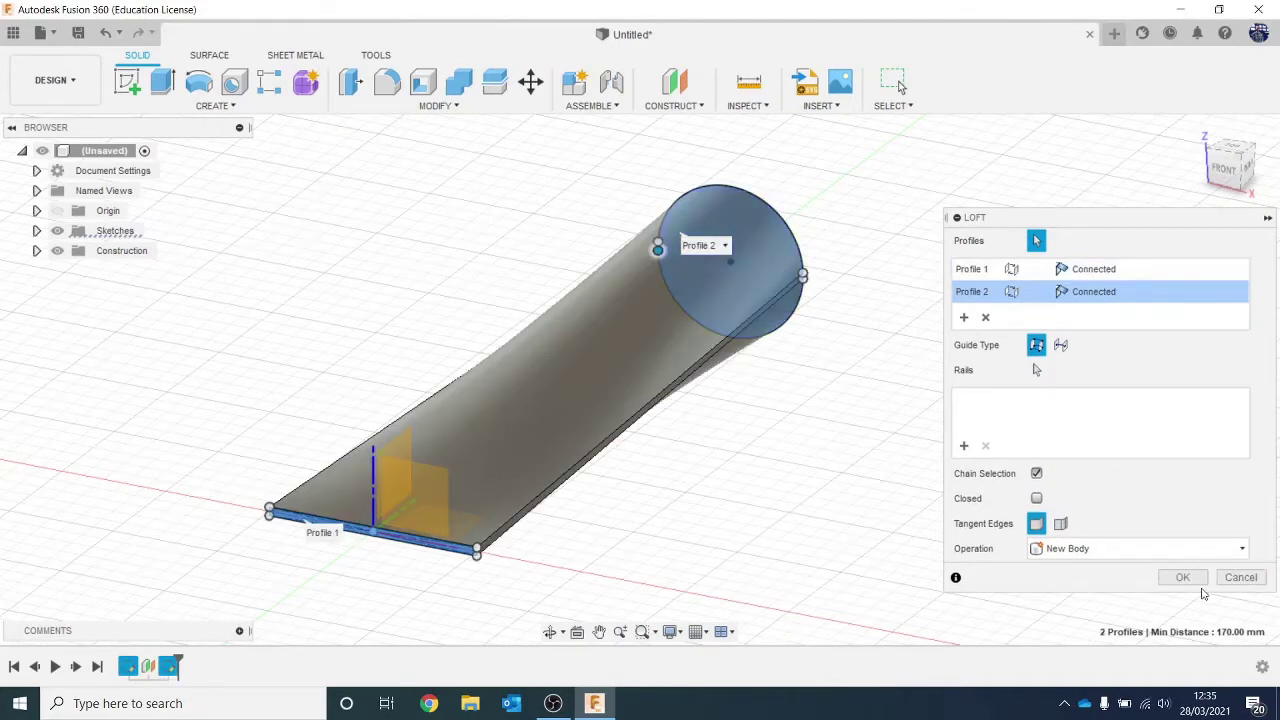
{"action": "left_click", "coordinate": [1181, 577]}
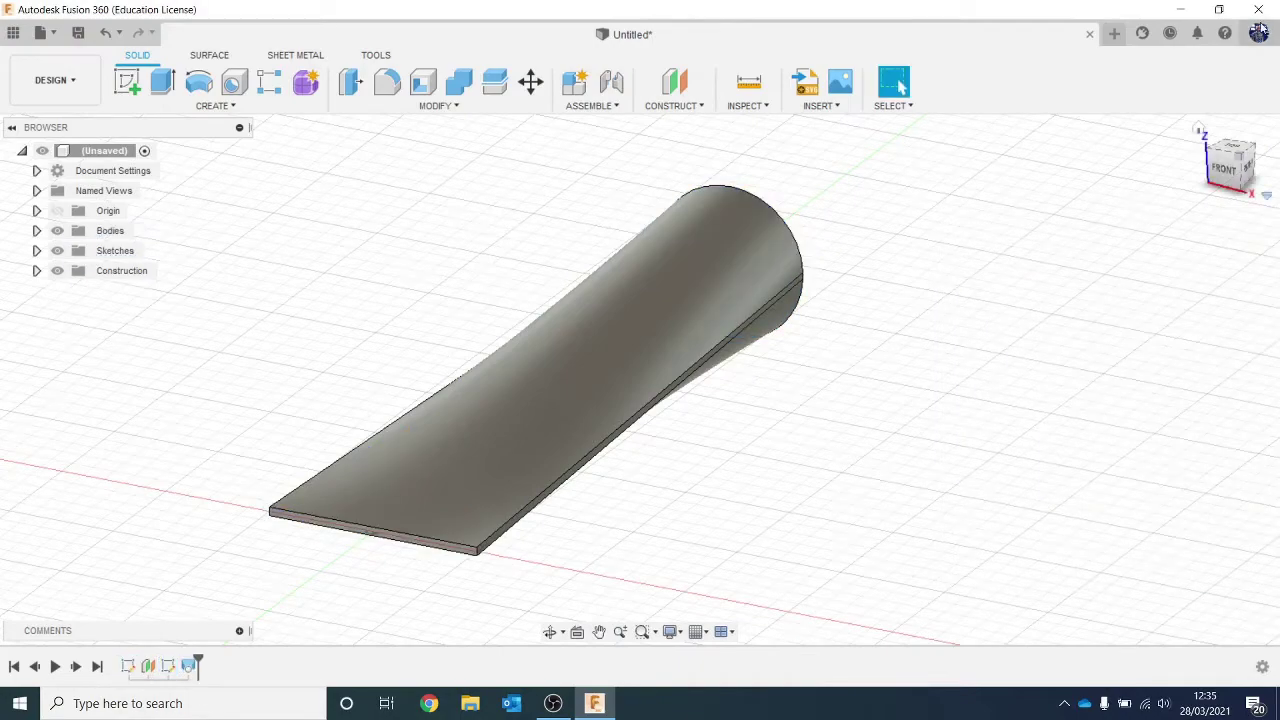
Edit the first sketch, rotate the whole thin rectangle about 49 degrees around its center, and finish the sketch.
{"action": "mouse_move", "coordinate": [1234, 160]}
{"action": "left_mouse_down"}
{"action": "mouse_move", "coordinate": [1130, 130]}
{"action": "mouse_move", "coordinate": [1120, 150]}
{"action": "mouse_move", "coordinate": [1194, 190]}
{"action": "mouse_move", "coordinate": [1190, 160]}
{"action": "mouse_move", "coordinate": [1180, 251]}
{"action": "left_mouse_up"}
{"action": "scroll", "coordinate": [1190, 232], "scroll_direction": "down", "scroll_amount": 2}
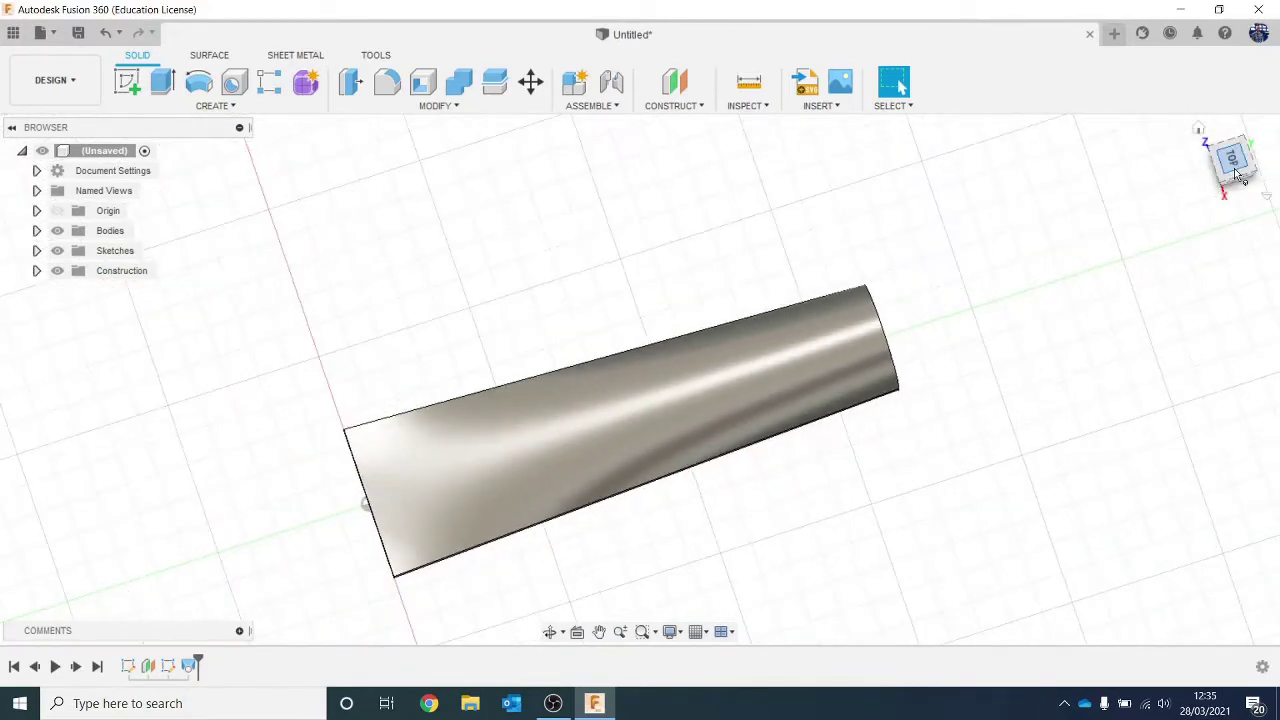
{"action": "mouse_move", "coordinate": [1238, 175]}
{"action": "left_mouse_down"}
{"action": "mouse_move", "coordinate": [1229, 84]}
{"action": "mouse_move", "coordinate": [1229, 156]}
{"action": "mouse_move", "coordinate": [1261, 151]}
{"action": "left_mouse_up"}
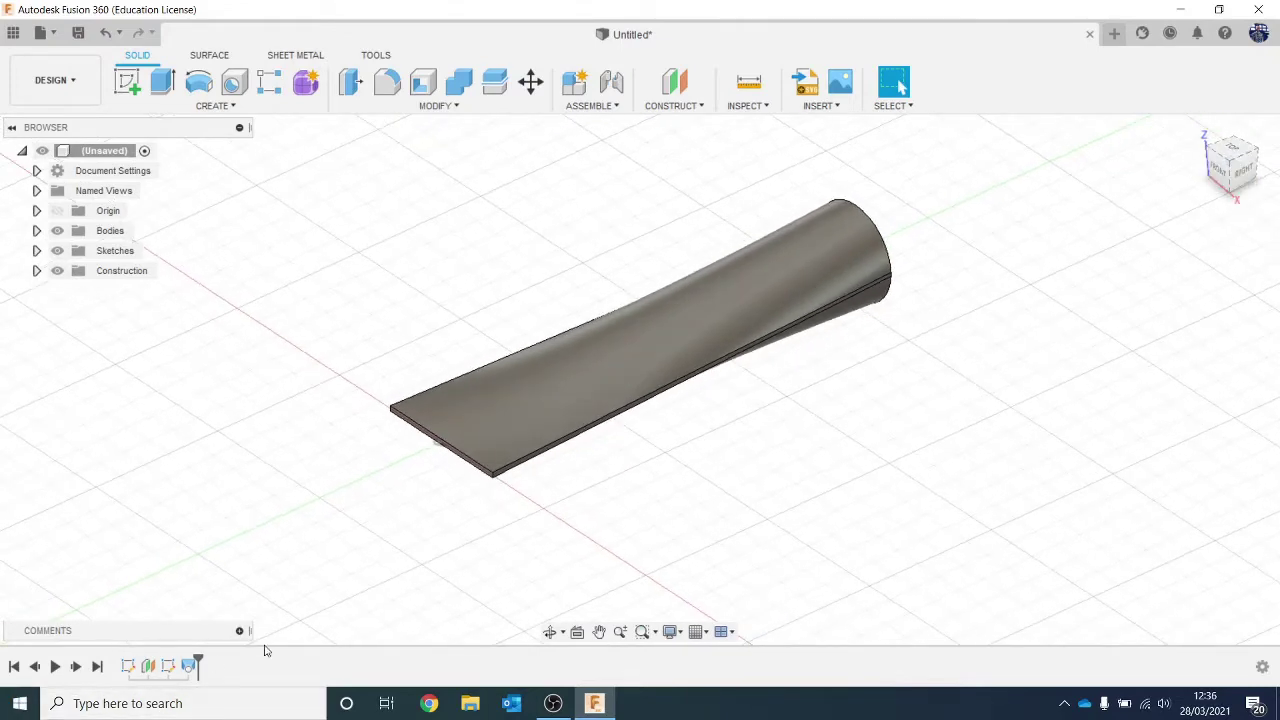
{"action": "right_click", "coordinate": [128, 666]}
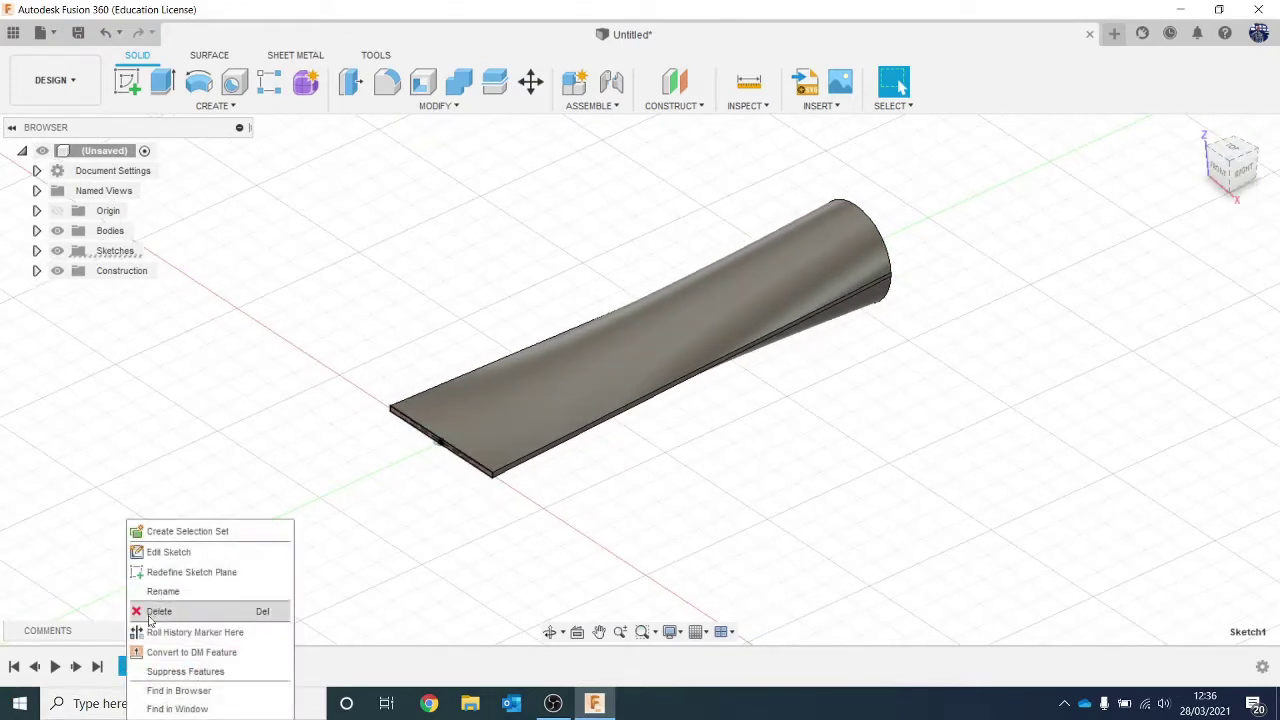
{"action": "left_click", "coordinate": [172, 553]}
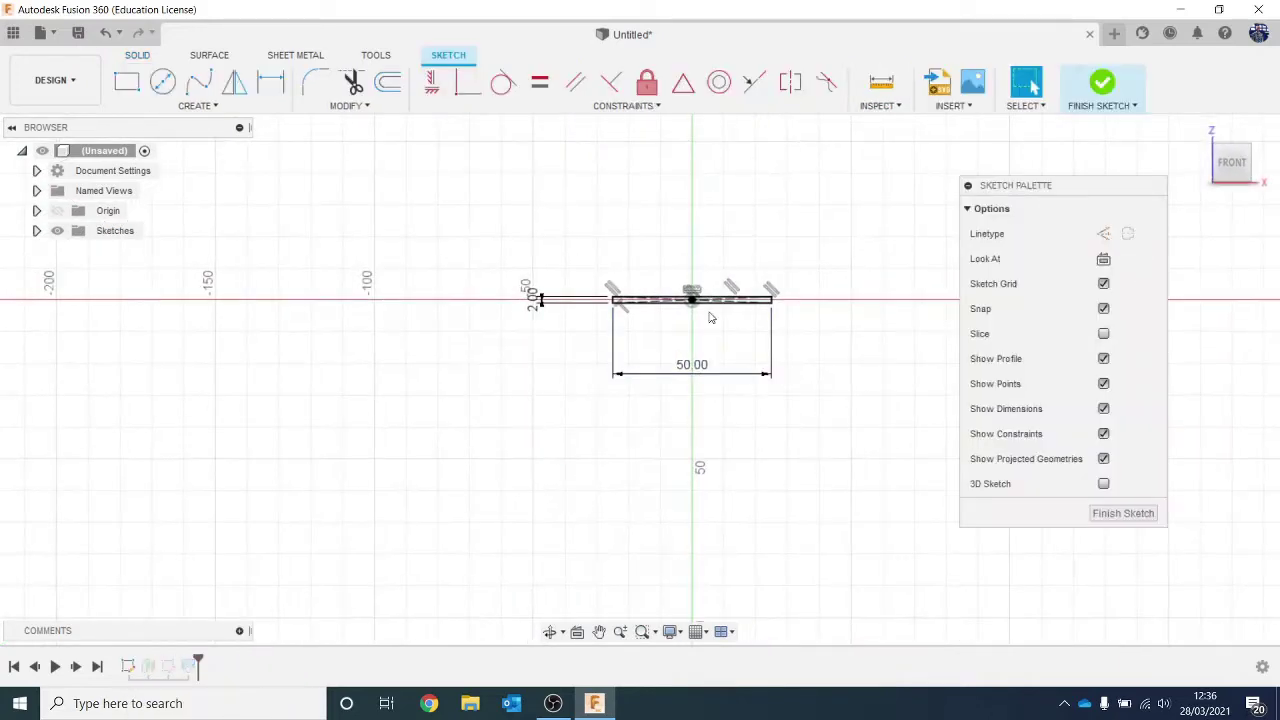
{"action": "left_click", "coordinate": [715, 302]}
{"action": "right_click", "coordinate": [688, 298]}
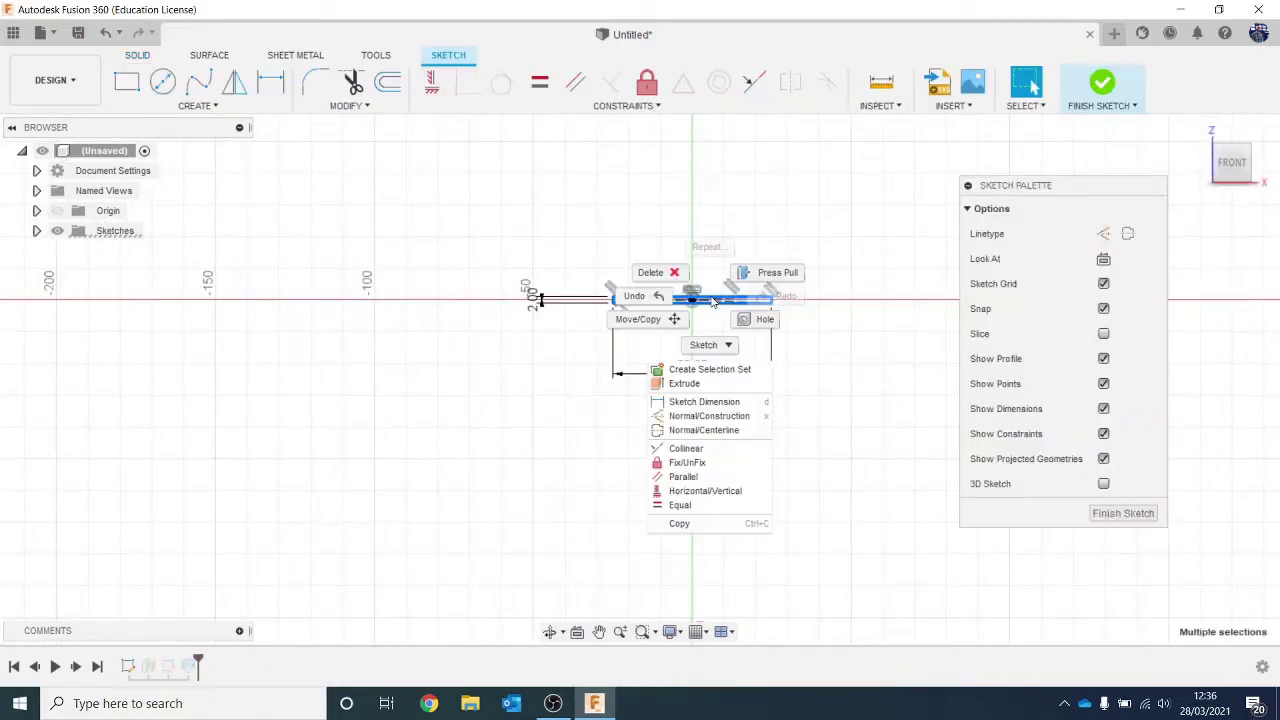
{"action": "key", "text": "Escape"}
{"action": "key", "text": "m"}
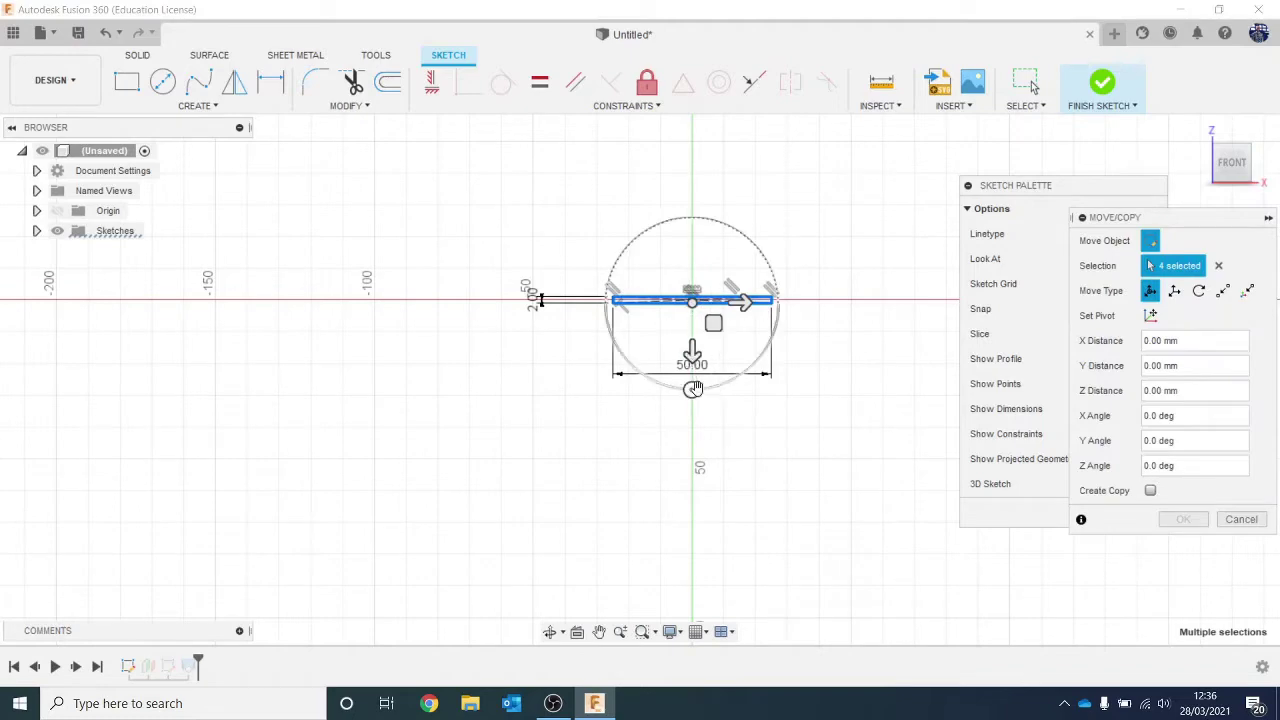
{"action": "left_click_drag", "start_coordinate": [691, 388], "coordinate": [602, 393]}
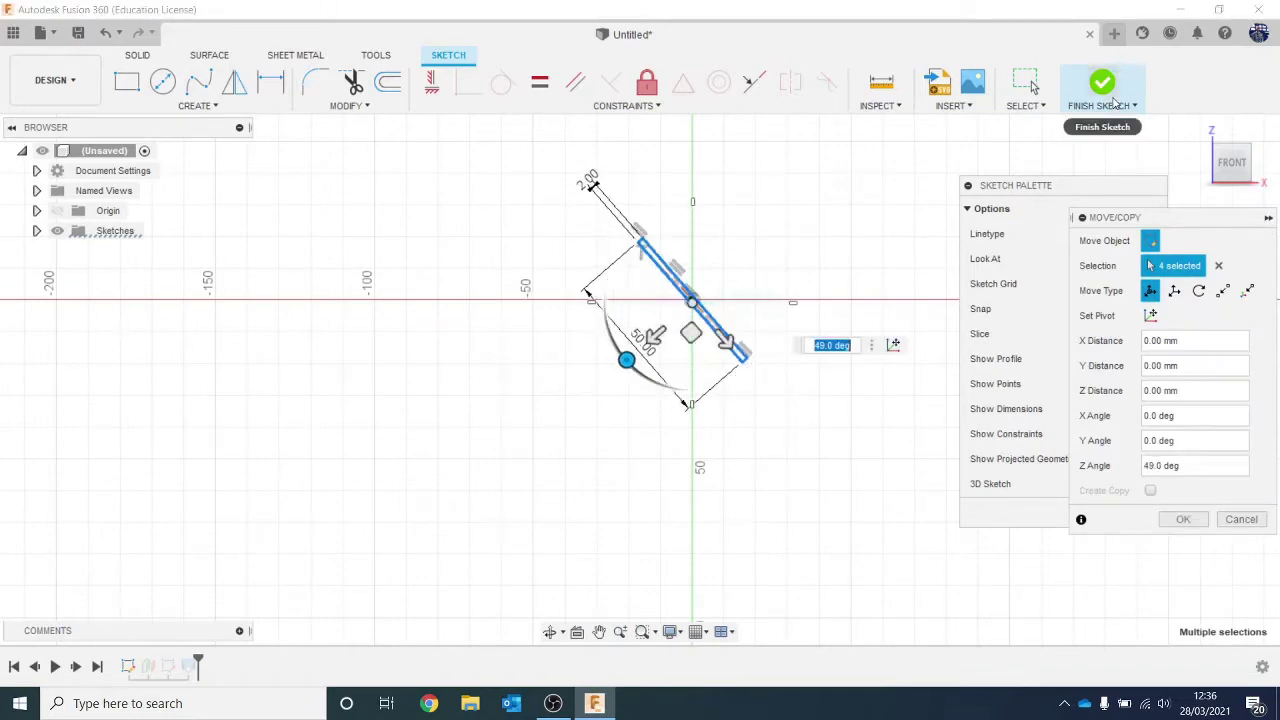
{"action": "left_click", "coordinate": [1102, 84]}
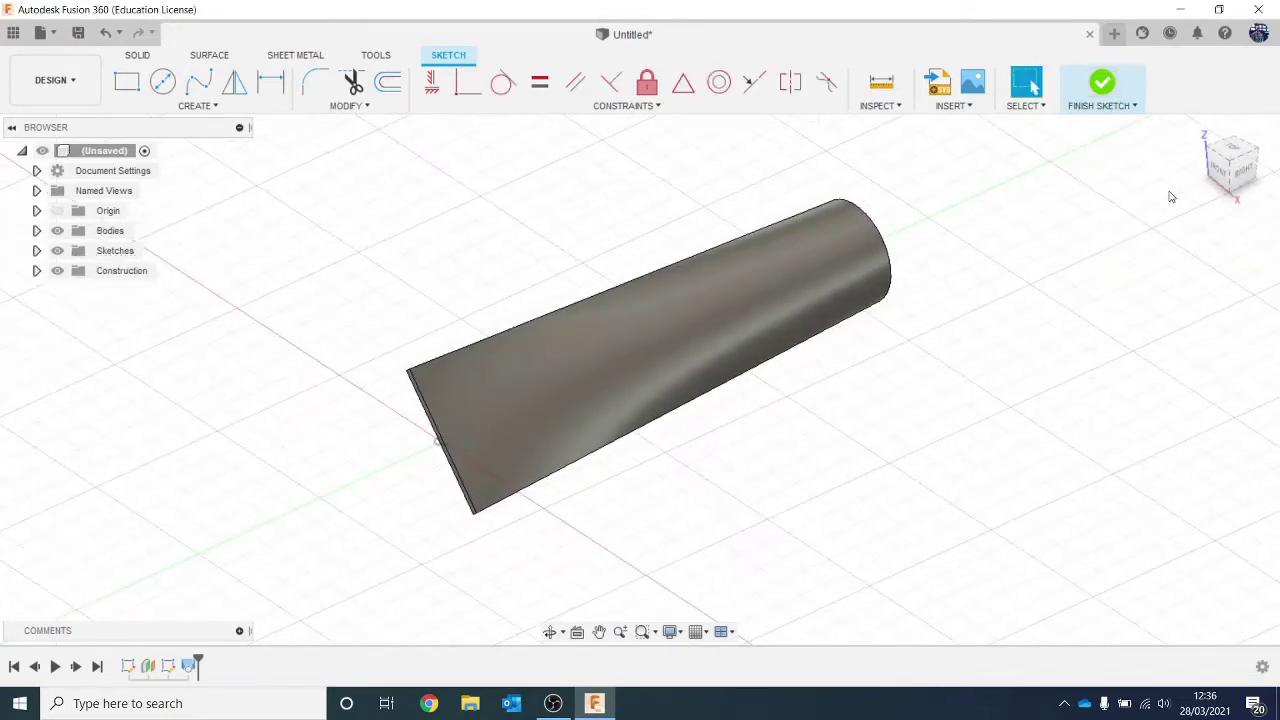
{"action": "left_click", "coordinate": [1212, 170]}
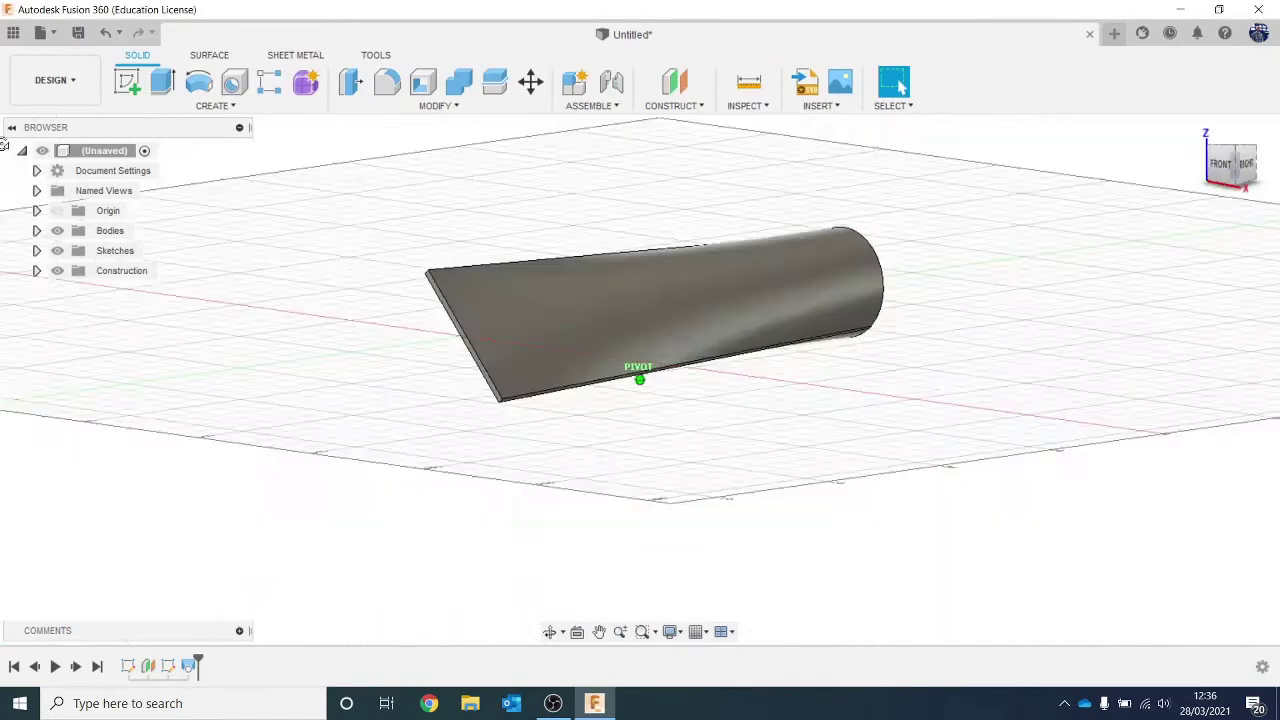
{"action": "left_click_drag", "start_coordinate": [1212, 170], "coordinate": [1174, 189]}
Undo the rotation of the thin rectangle in the first sketch and finish the sketch.
{"action": "left_click", "coordinate": [101, 33]}
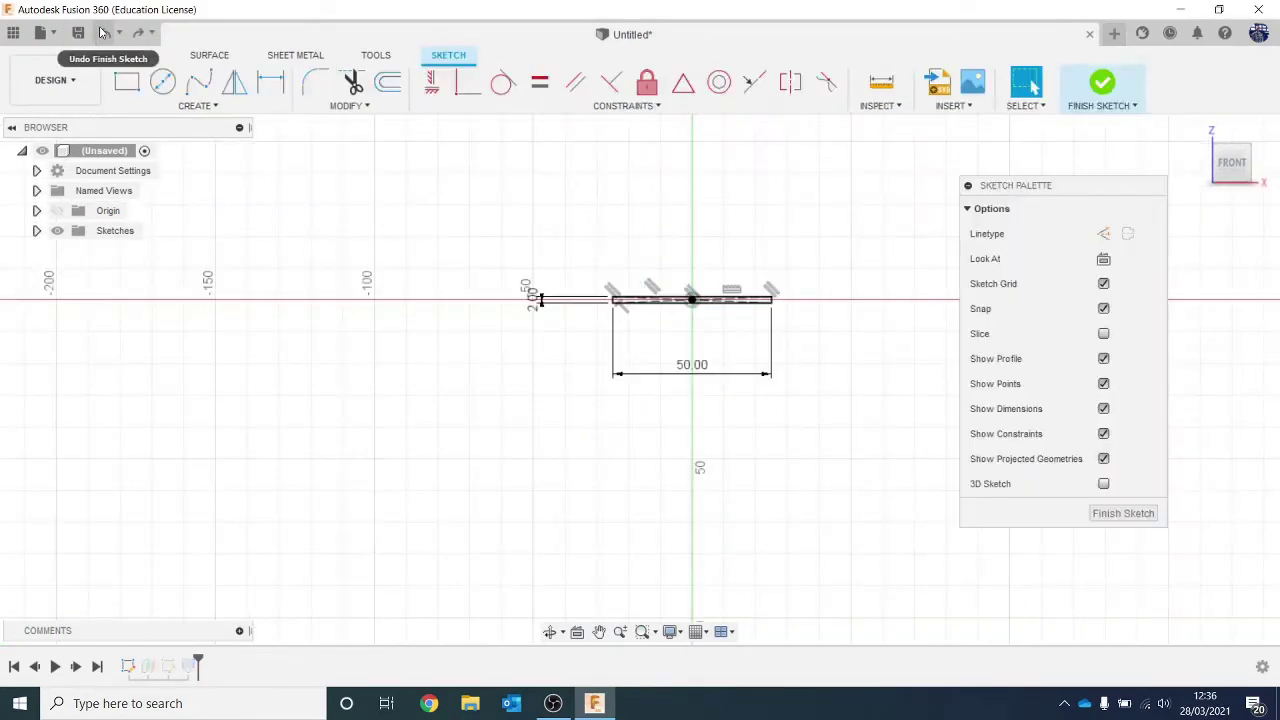
{"action": "left_click", "coordinate": [1102, 84]}
{"action": "scroll", "coordinate": [993, 336], "scroll_direction": "down", "scroll_amount": 1}
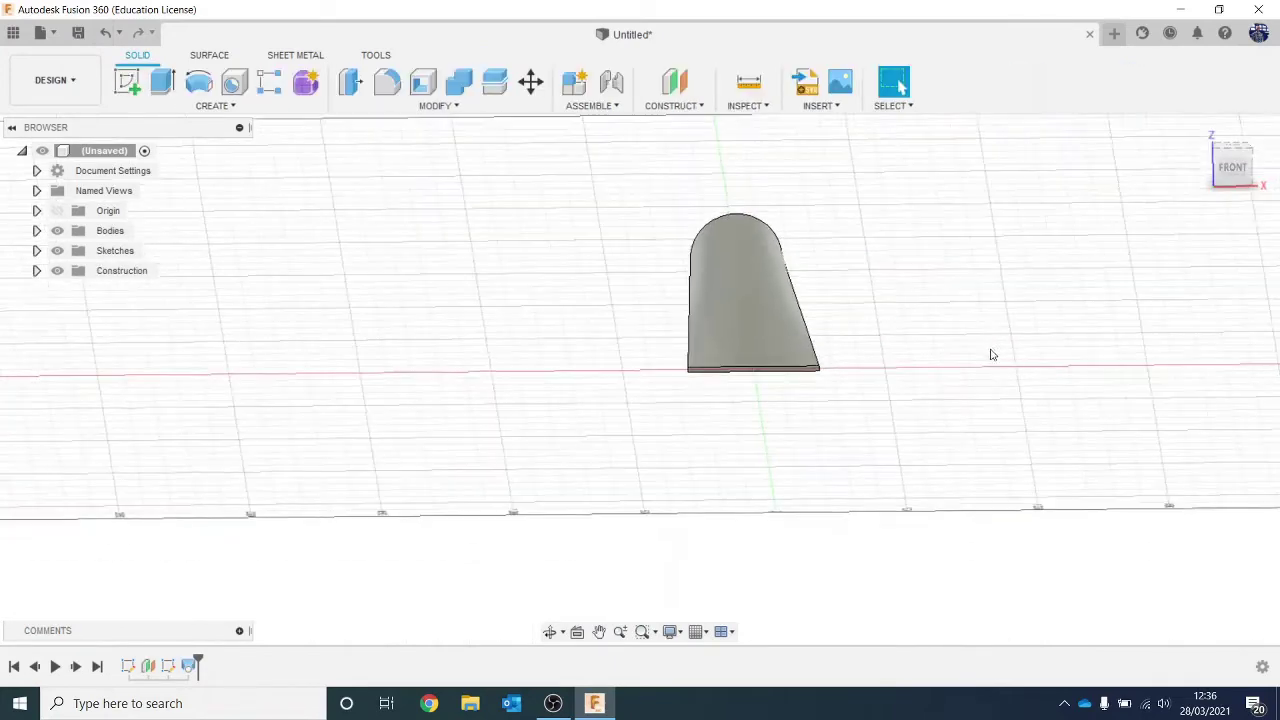
Create a construction plane offset 5 mm outward from the loft's circular end face.
{"action": "middle_click_drag", "start_coordinate": [991, 354], "coordinate": [925, 394]}
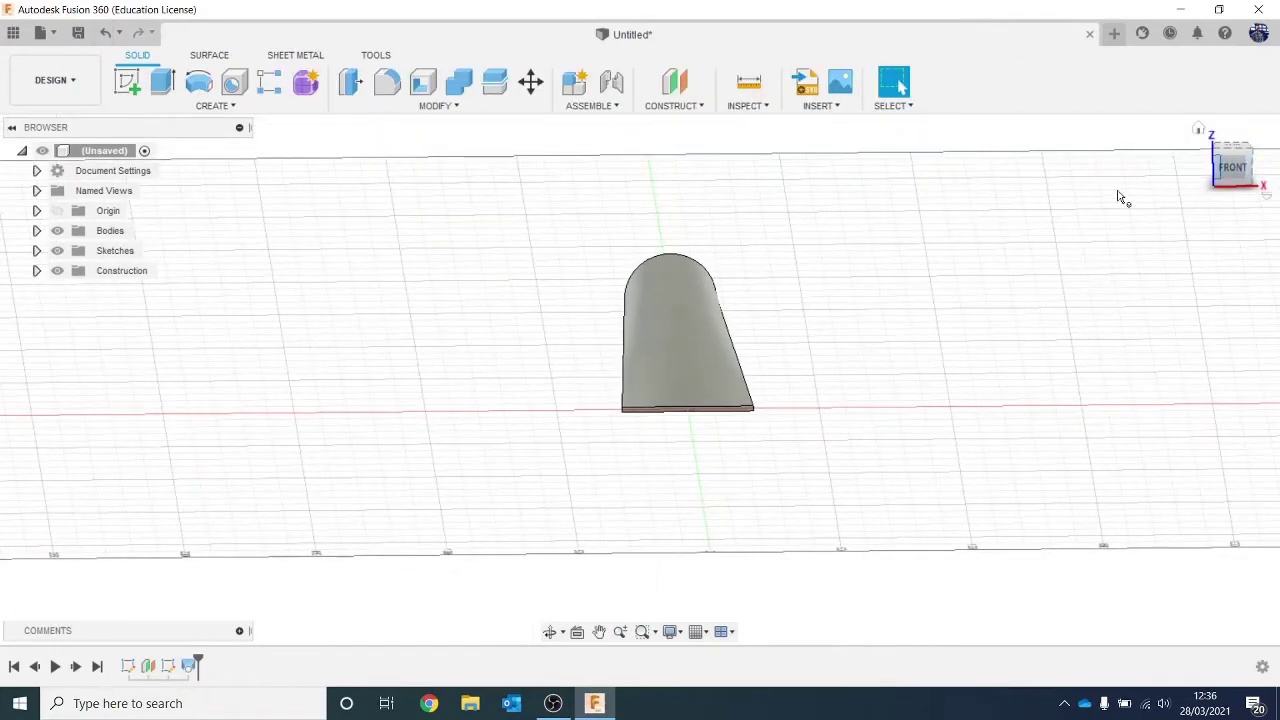
{"action": "mouse_move", "coordinate": [1228, 162]}
{"action": "left_mouse_down"}
{"action": "mouse_move", "coordinate": [1190, 180]}
{"action": "mouse_move", "coordinate": [1161, 161]}
{"action": "left_mouse_up"}
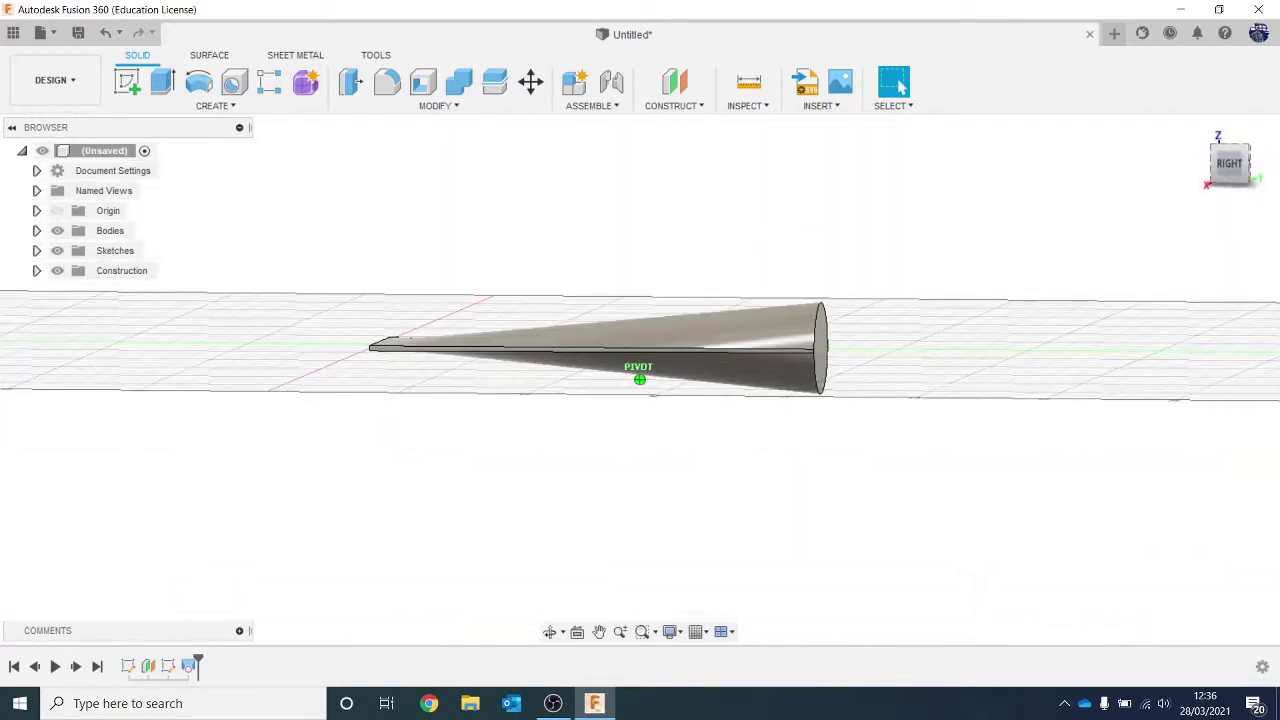
{"action": "left_click", "coordinate": [686, 110]}
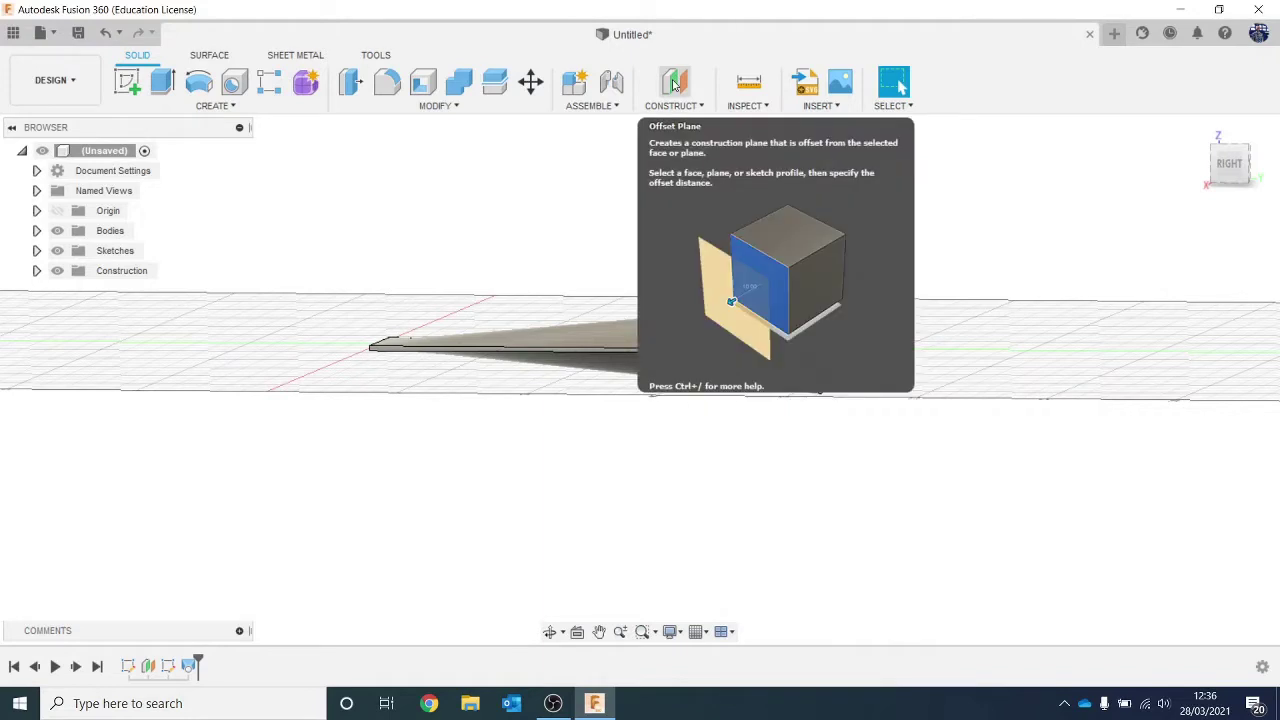
{"action": "left_click", "coordinate": [673, 84]}
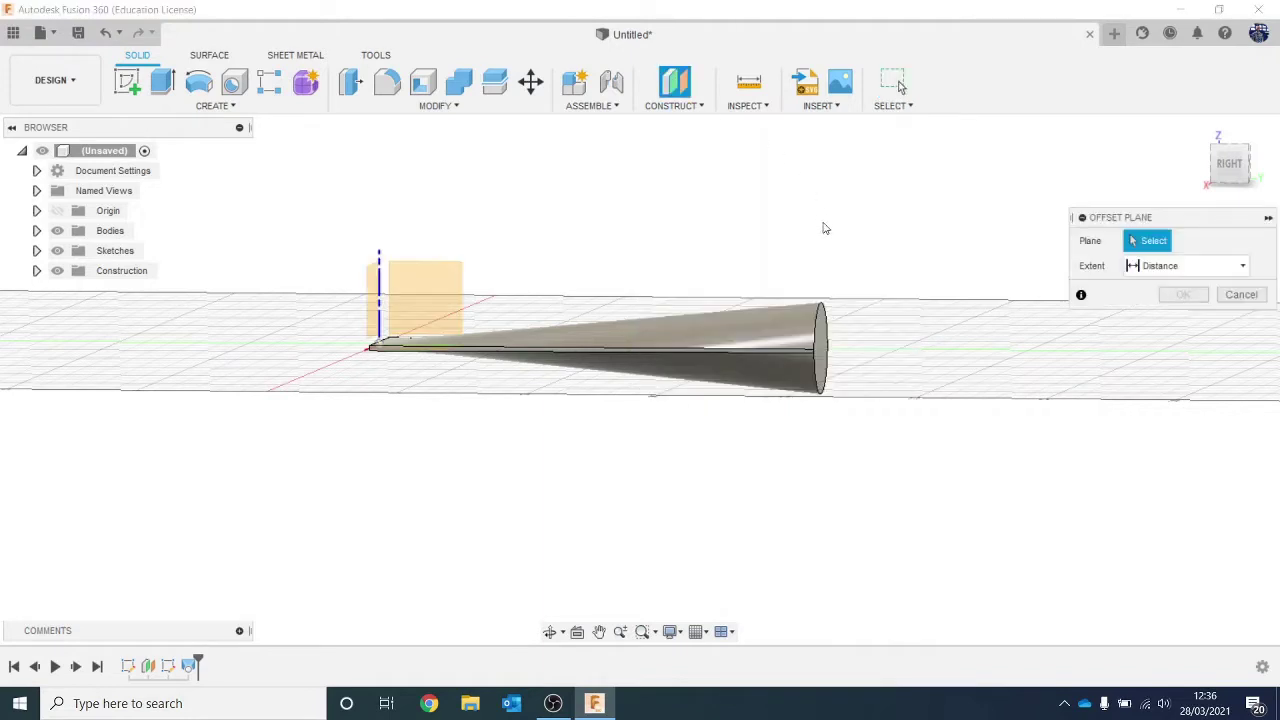
{"action": "left_click", "coordinate": [826, 358]}
{"action": "middle_click_drag", "start_coordinate": [877, 277], "coordinate": [760, 314]}
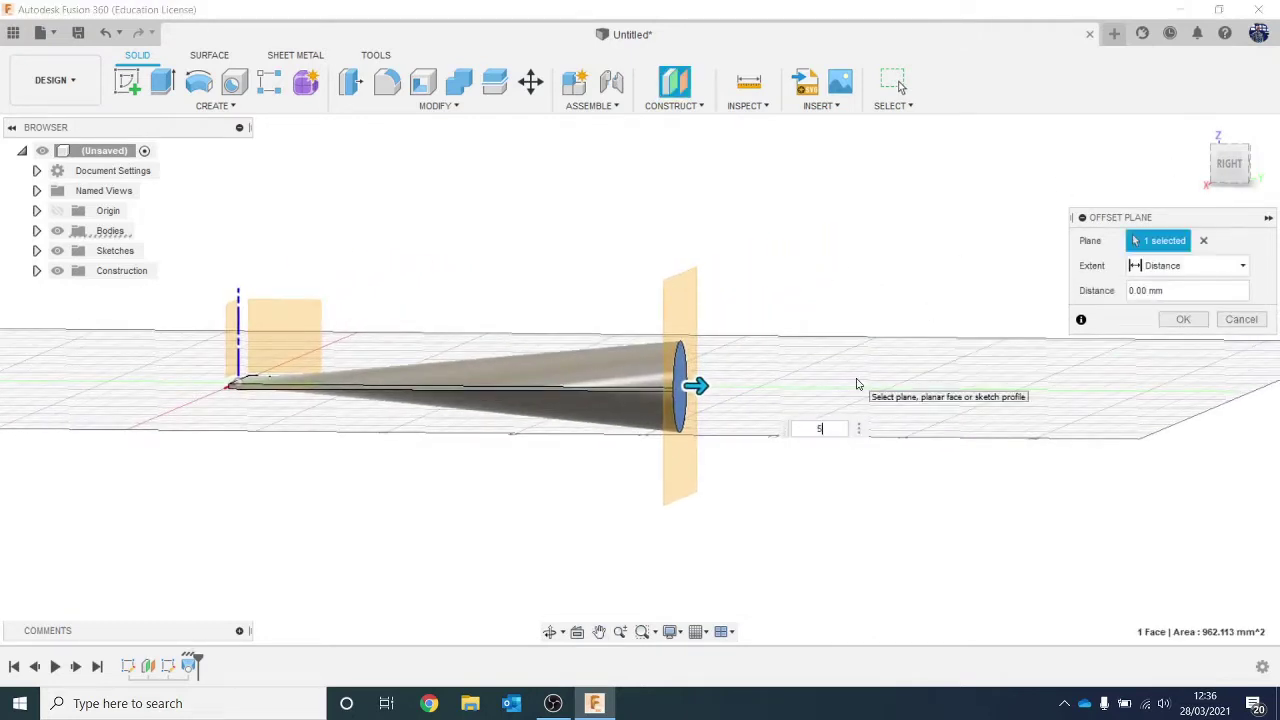
{"action": "type", "text": "5"}
{"action": "key", "text": "Return"}
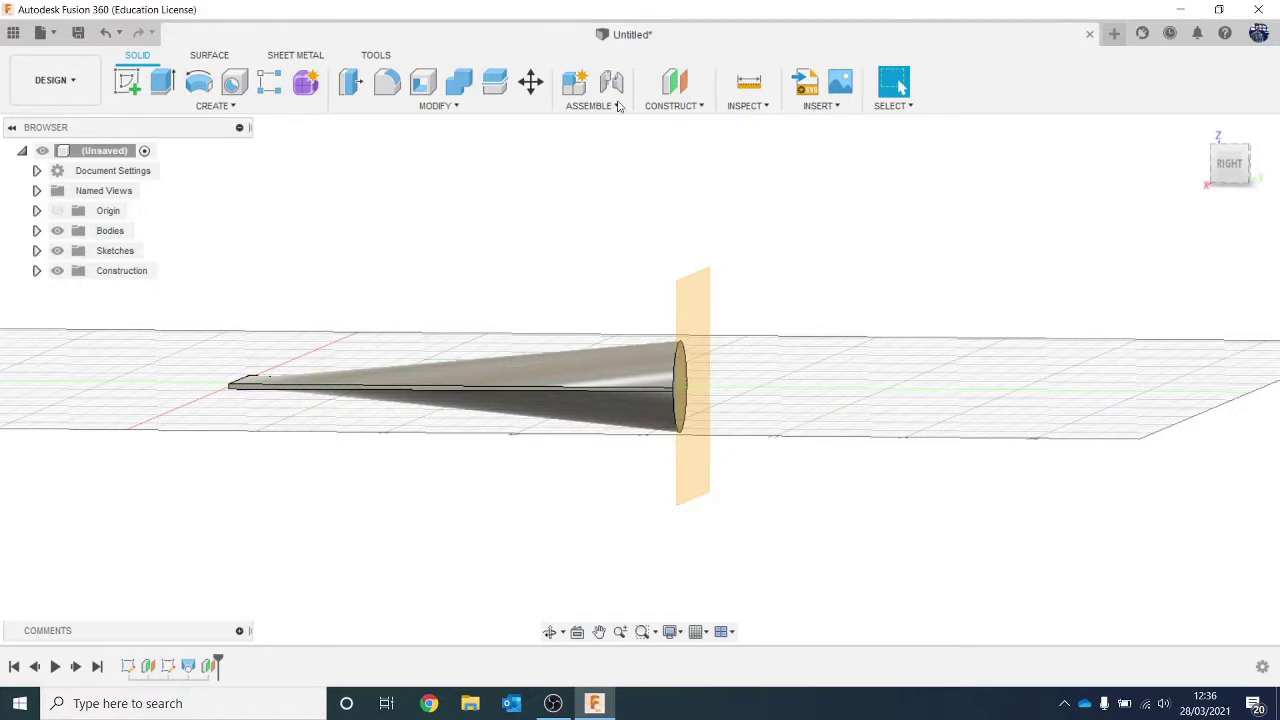
Sketch a 20 mm diameter circle centered on the origin on the new offset plane, and finish the sketch.
{"action": "left_click", "coordinate": [127, 81]}
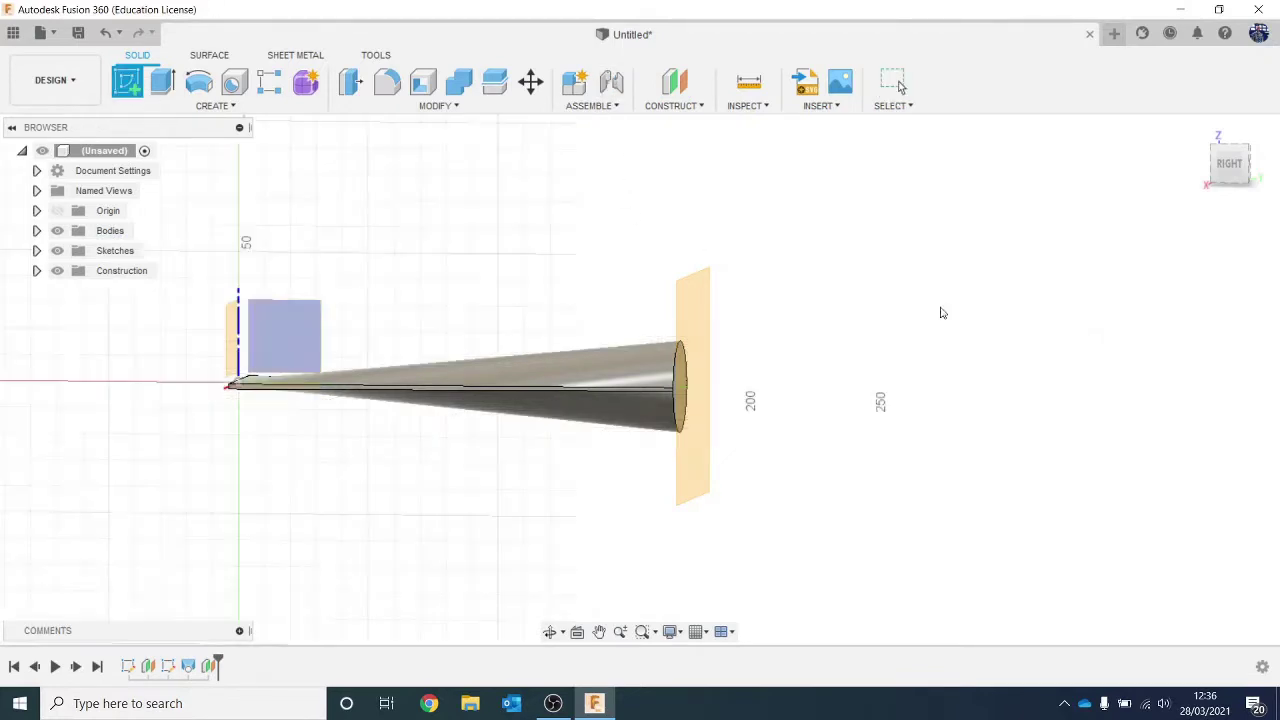
{"action": "left_click", "coordinate": [692, 320]}
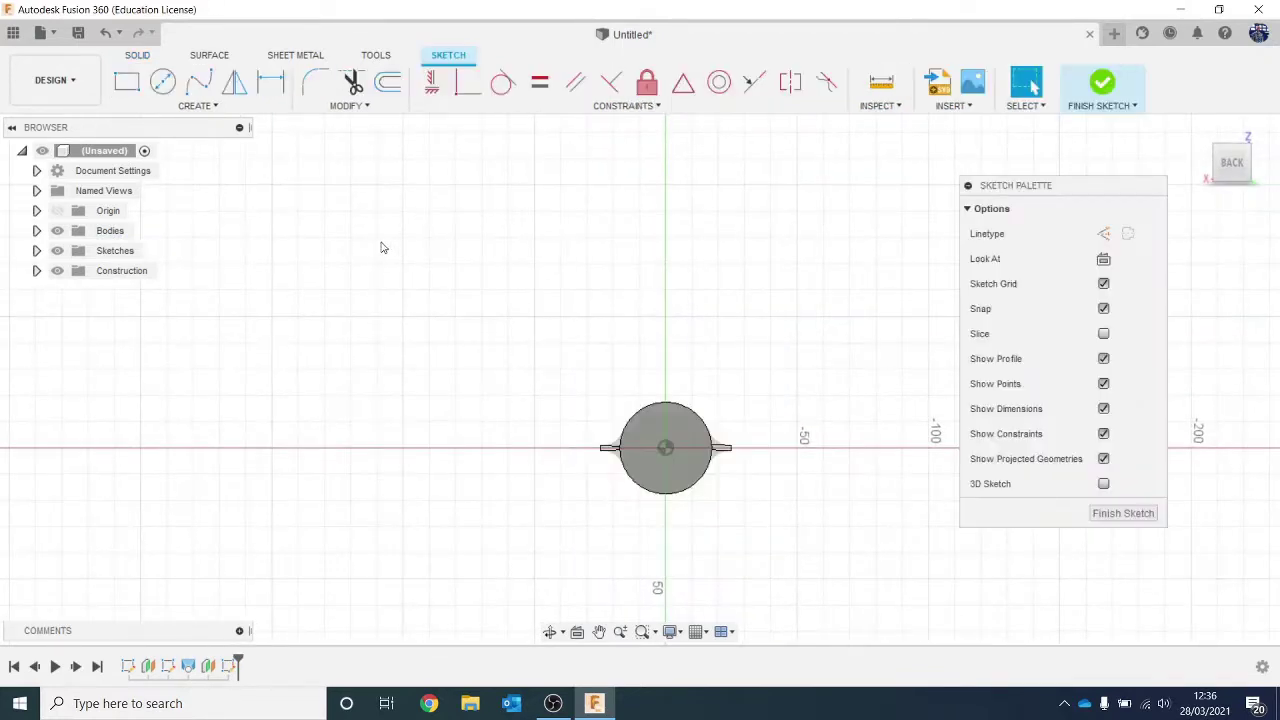
{"action": "left_click", "coordinate": [163, 81]}
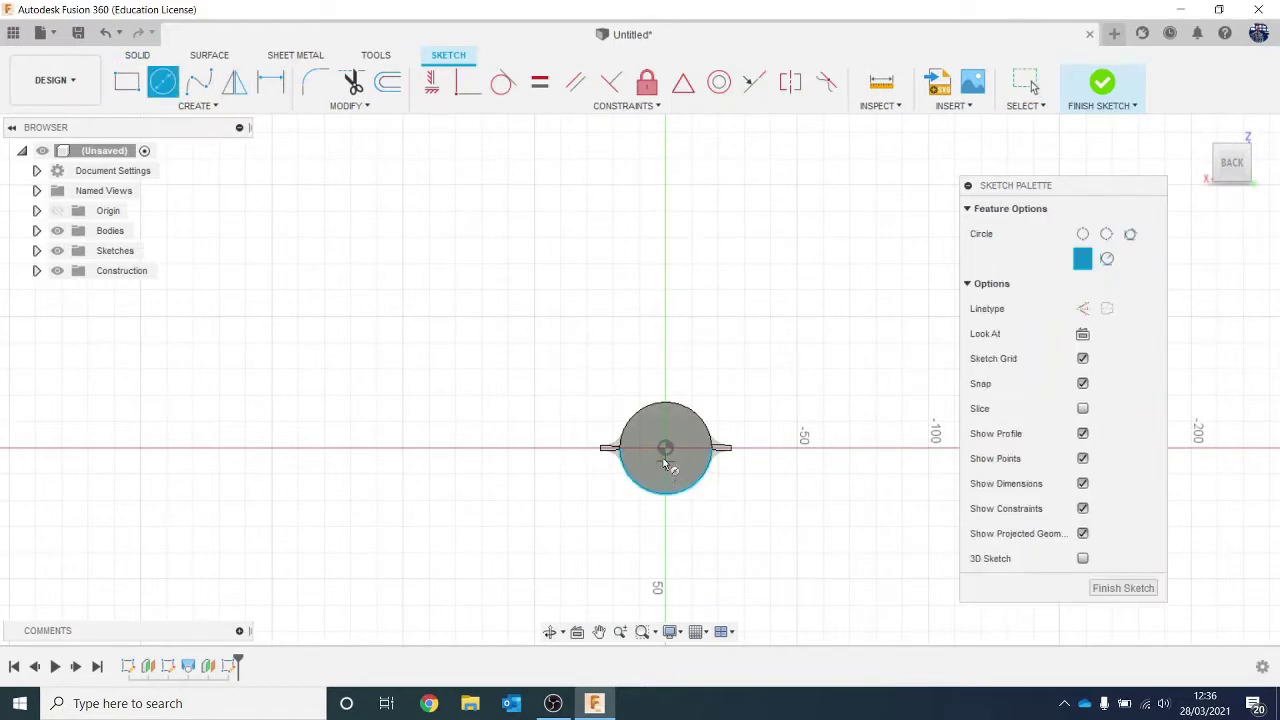
{"action": "left_click", "coordinate": [665, 447]}
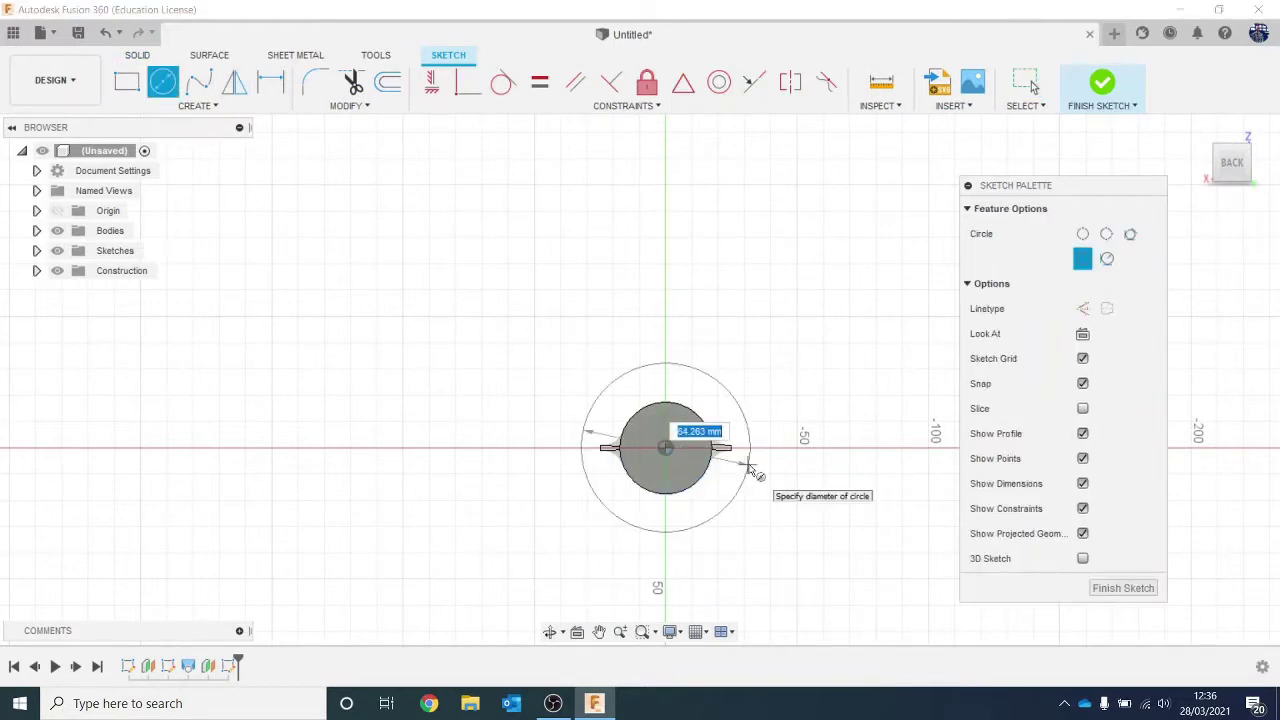
{"action": "type", "text": "20"}
{"action": "key", "text": "Return"}
{"action": "key", "text": "Escape"}
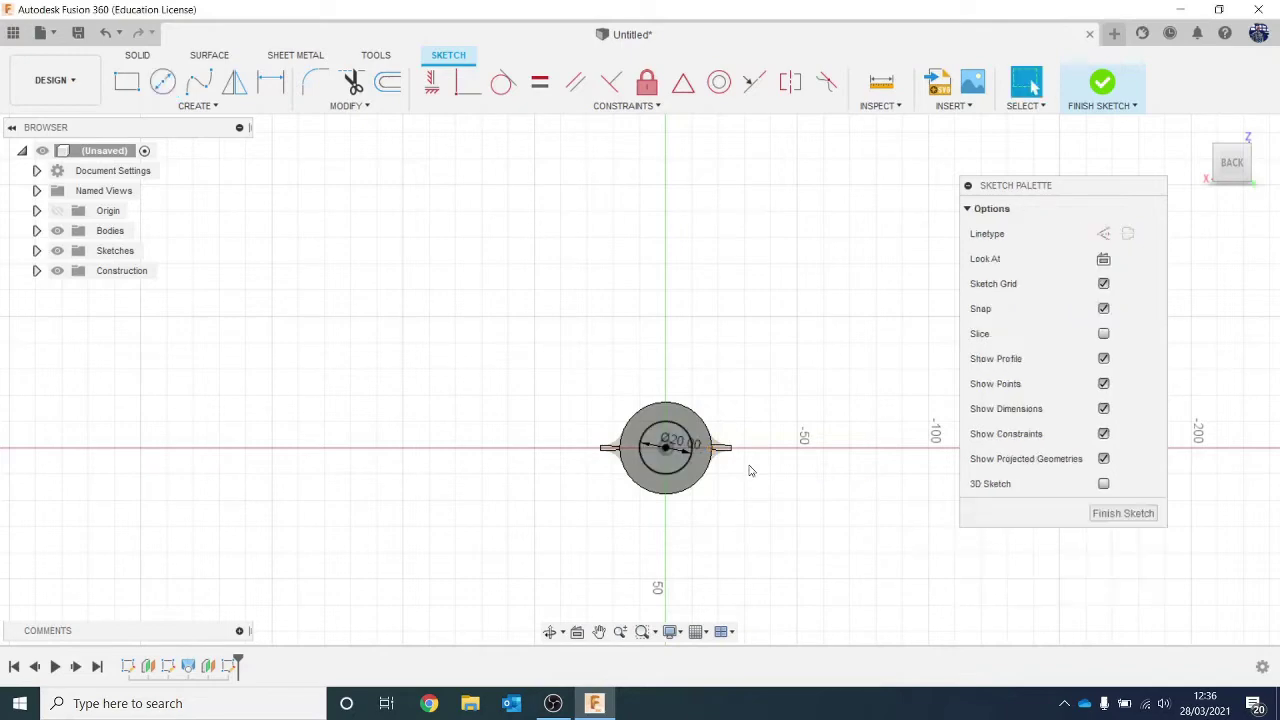
{"action": "left_click", "coordinate": [1104, 100]}
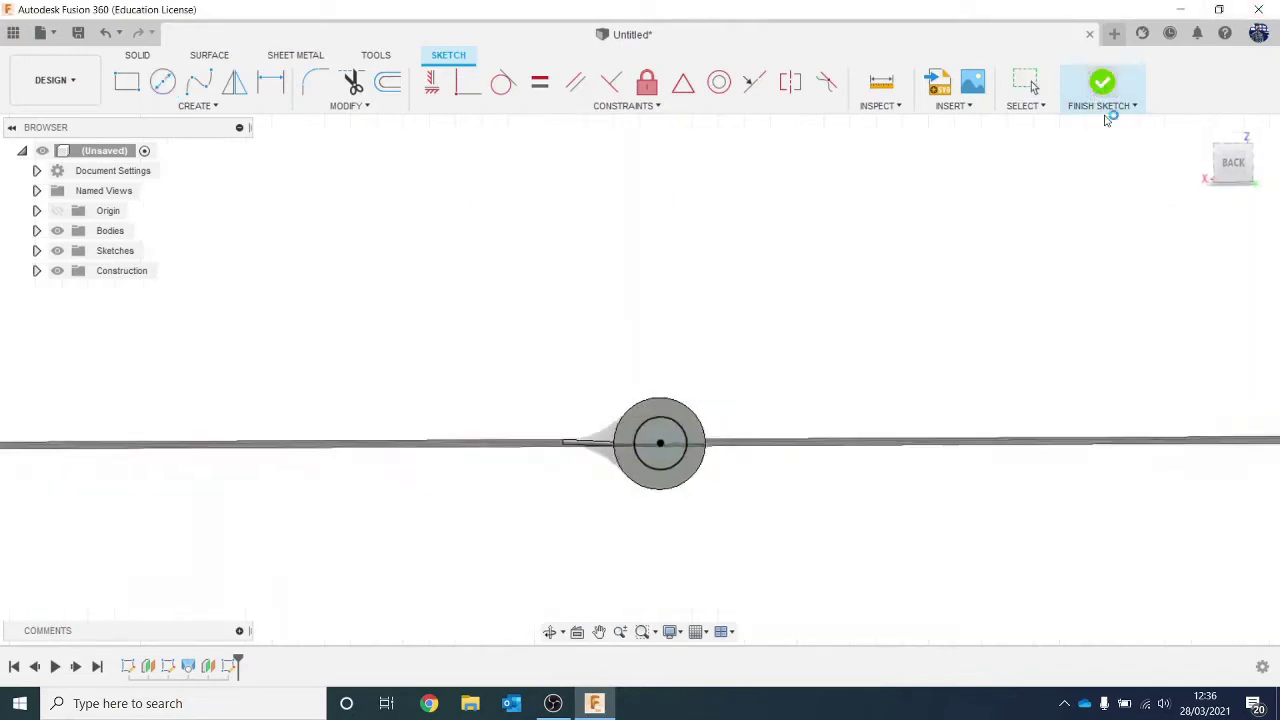
Set up a loft from the body's circular end face to the 20 mm circle profile.
{"action": "scroll", "coordinate": [707, 373], "scroll_direction": "up", "scroll_amount": 3}
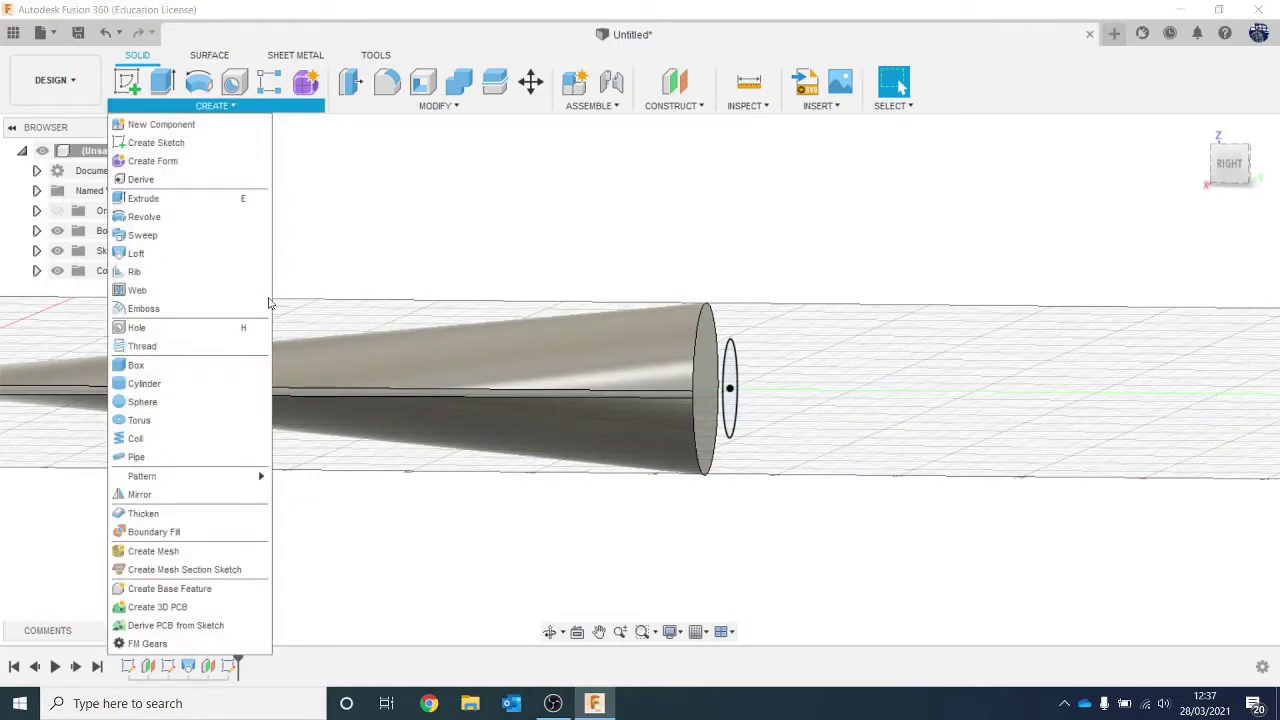
{"action": "left_click", "coordinate": [160, 253]}
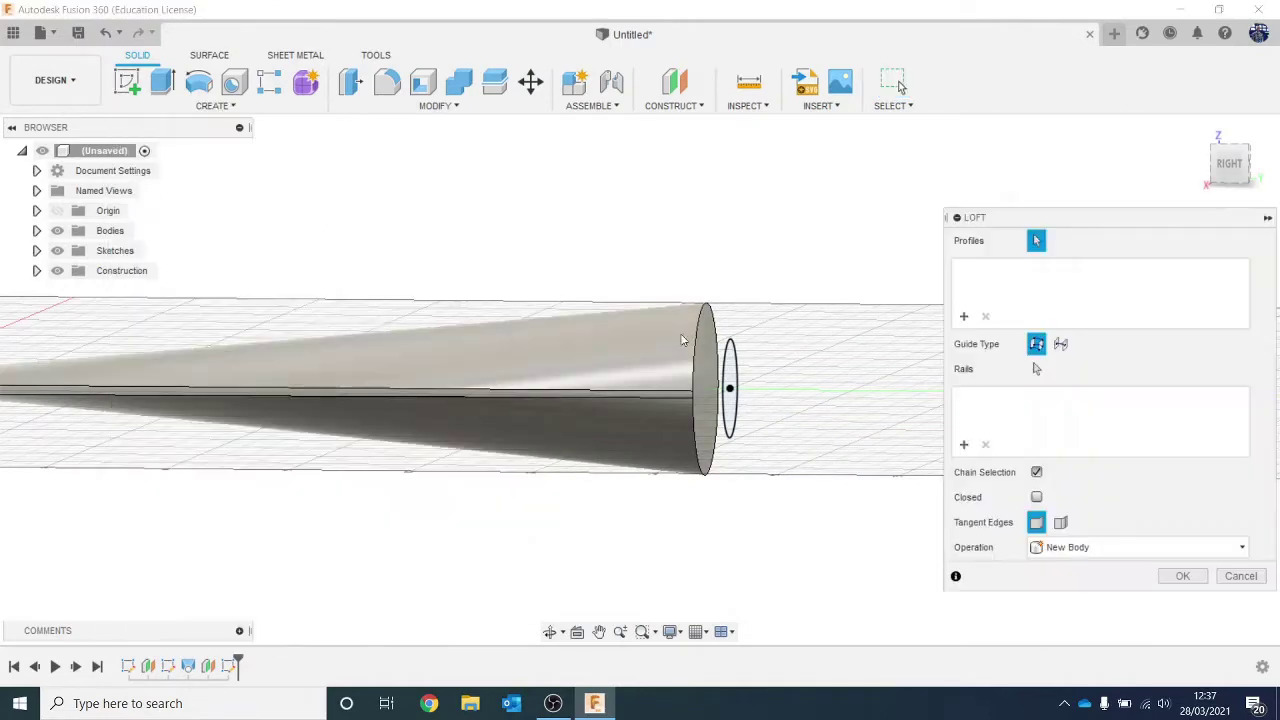
{"action": "left_click", "coordinate": [705, 350]}
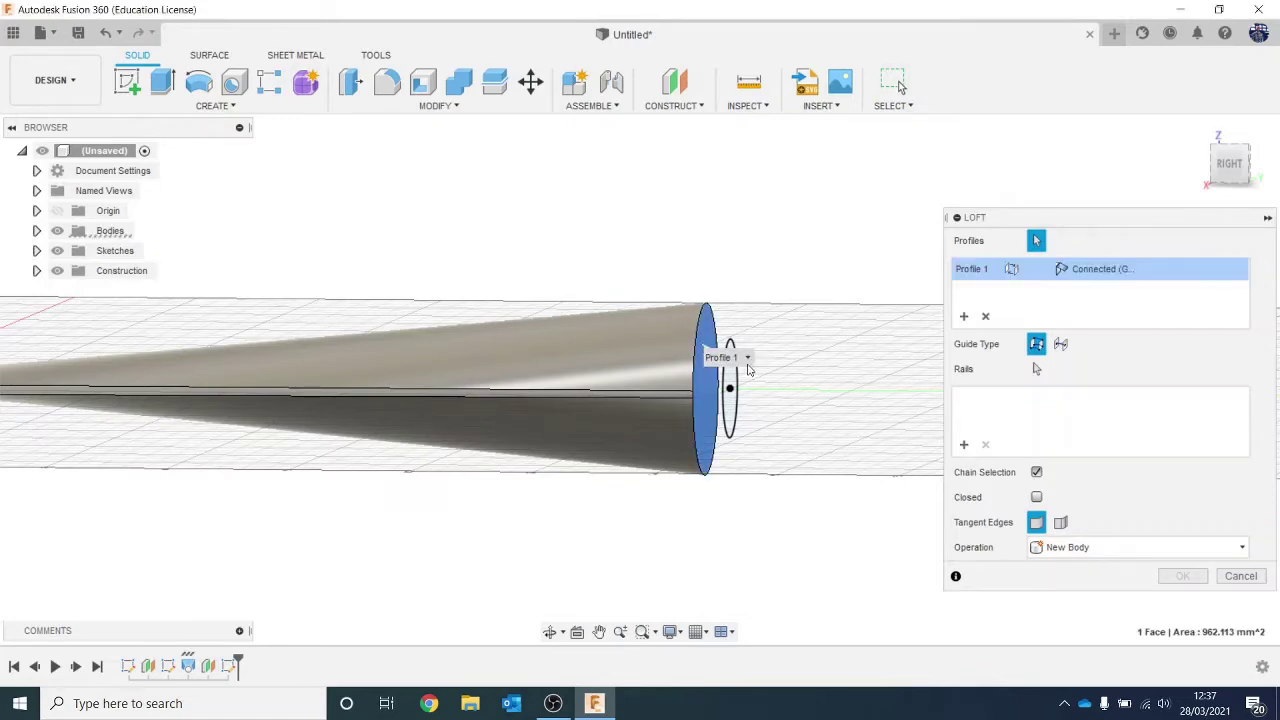
{"action": "scroll", "coordinate": [748, 370], "scroll_direction": "up", "scroll_amount": 3}
{"action": "left_click", "coordinate": [745, 395]}
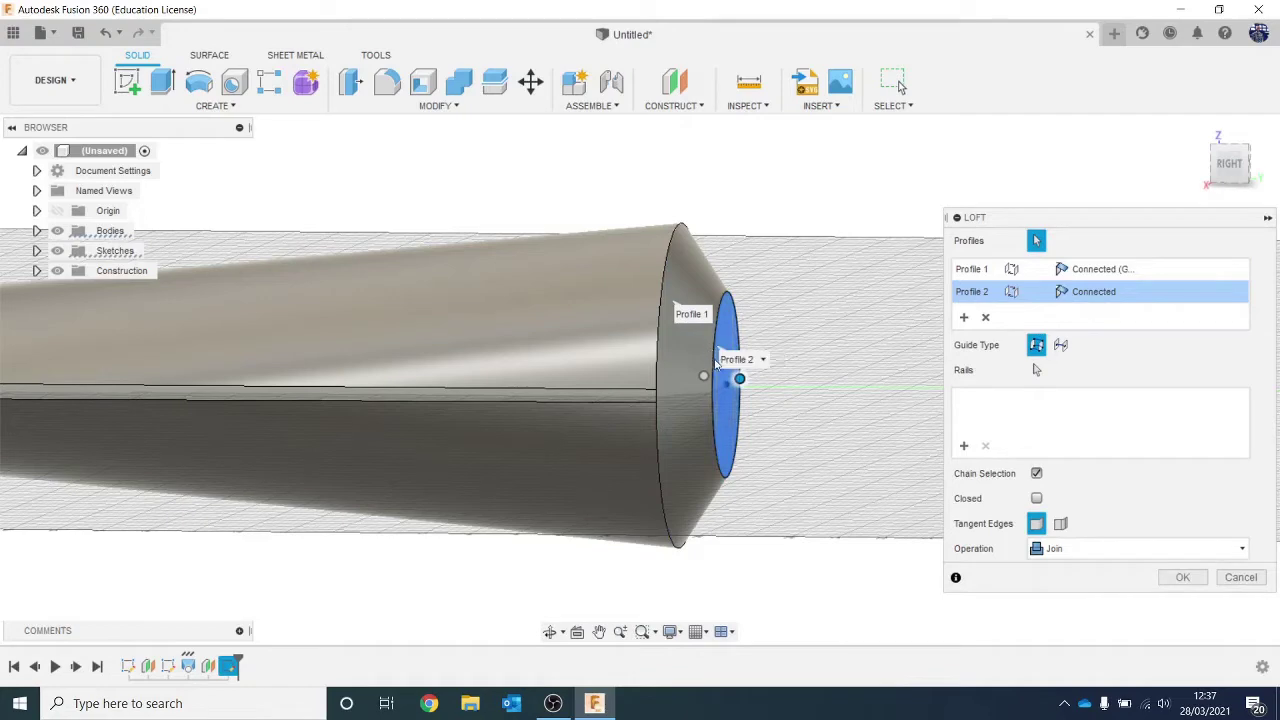
Replace the 20 mm circle with its center point as the loft's second profile.
{"action": "left_click", "coordinate": [728, 336]}
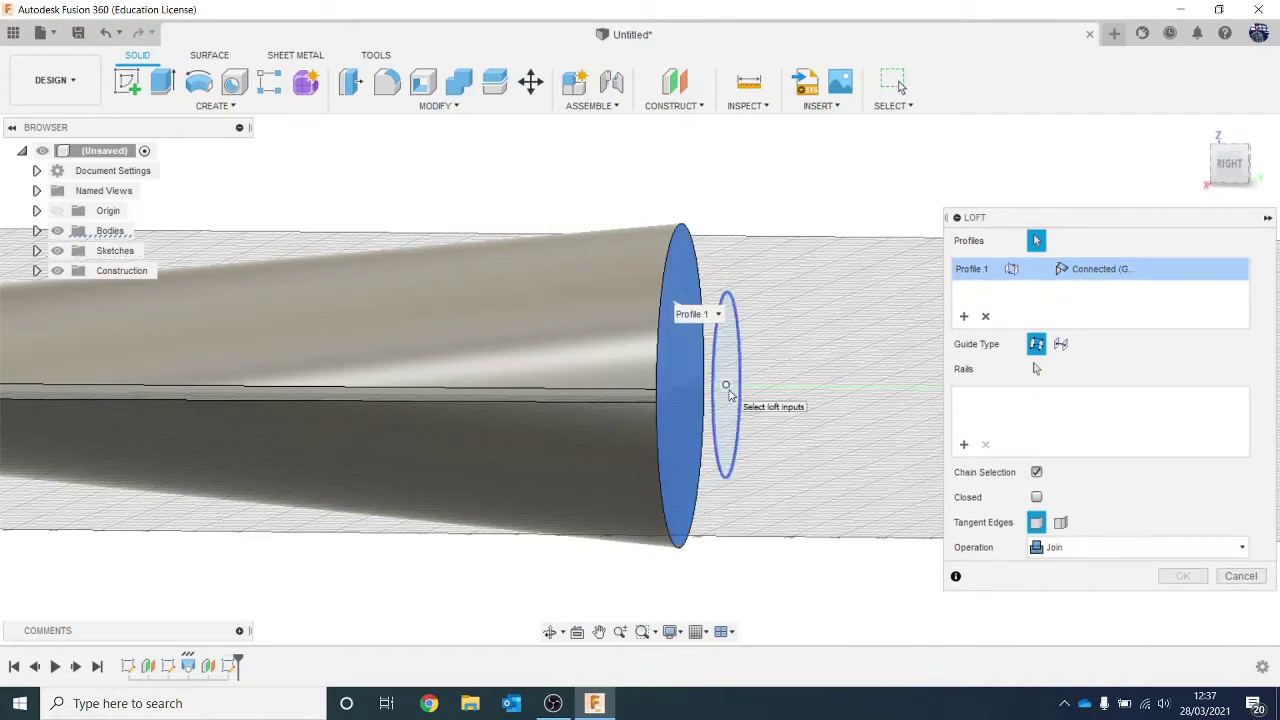
{"action": "left_click", "coordinate": [728, 390]}
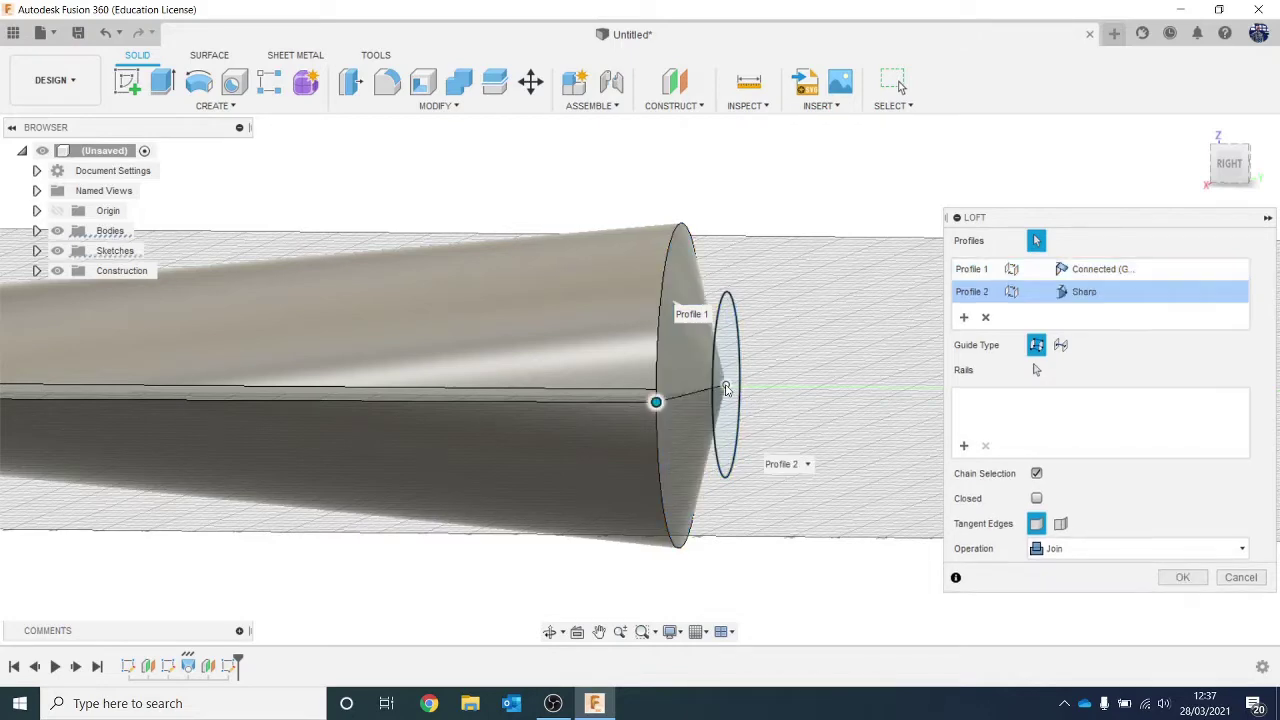
{"action": "left_click", "coordinate": [1228, 168]}
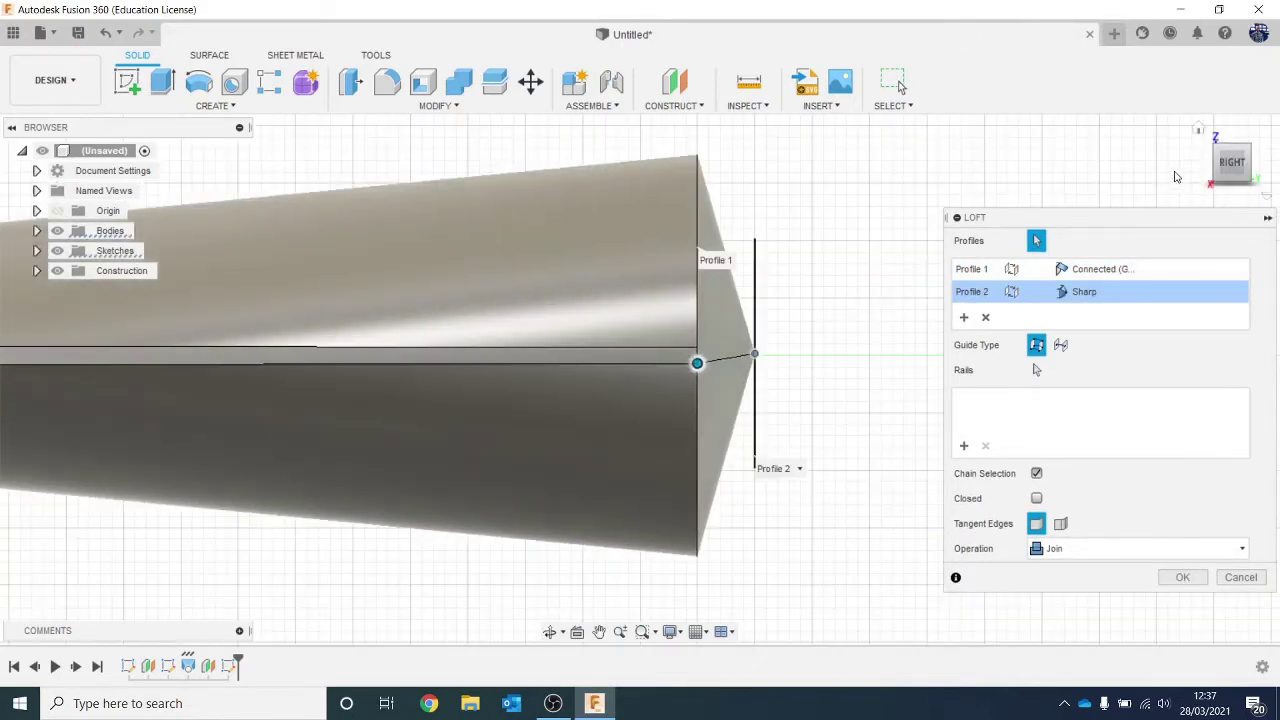
{"action": "left_click_drag", "start_coordinate": [1228, 172], "coordinate": [1203, 174]}
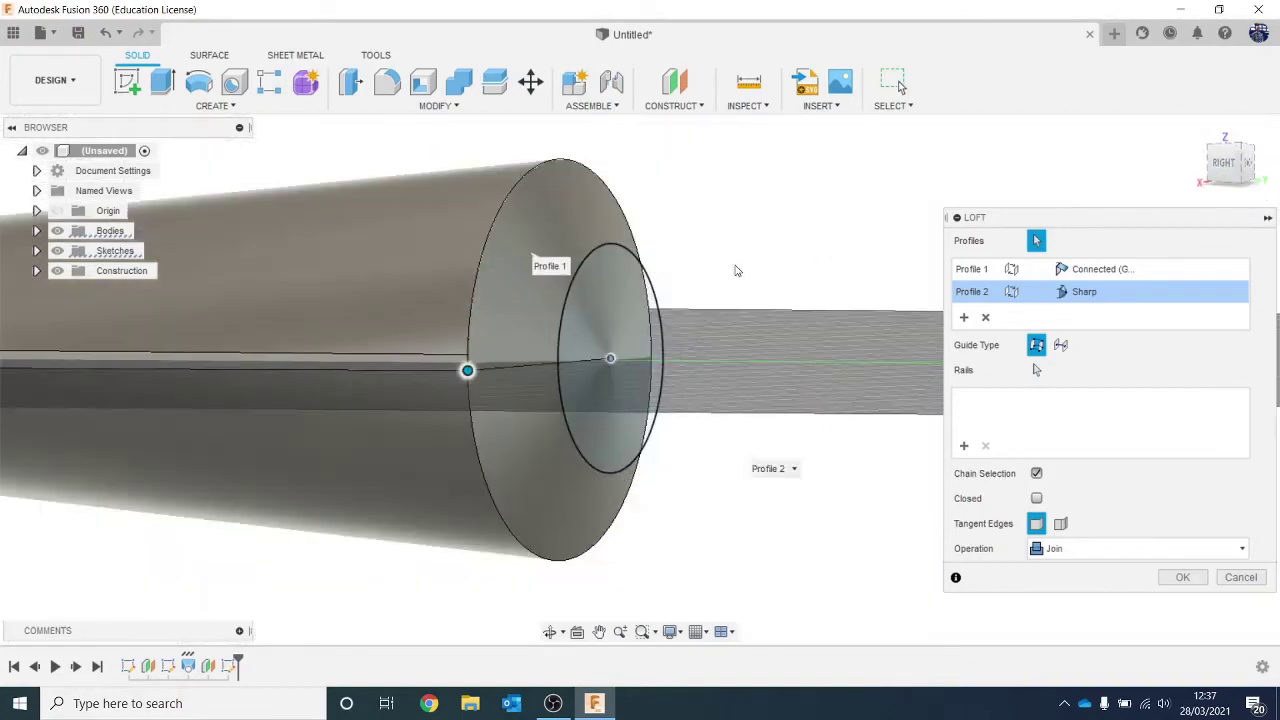
Try to reselect the center point, add the 20 mm circle as a further loft profile, and complete the loft.
{"action": "left_click", "coordinate": [610, 358]}
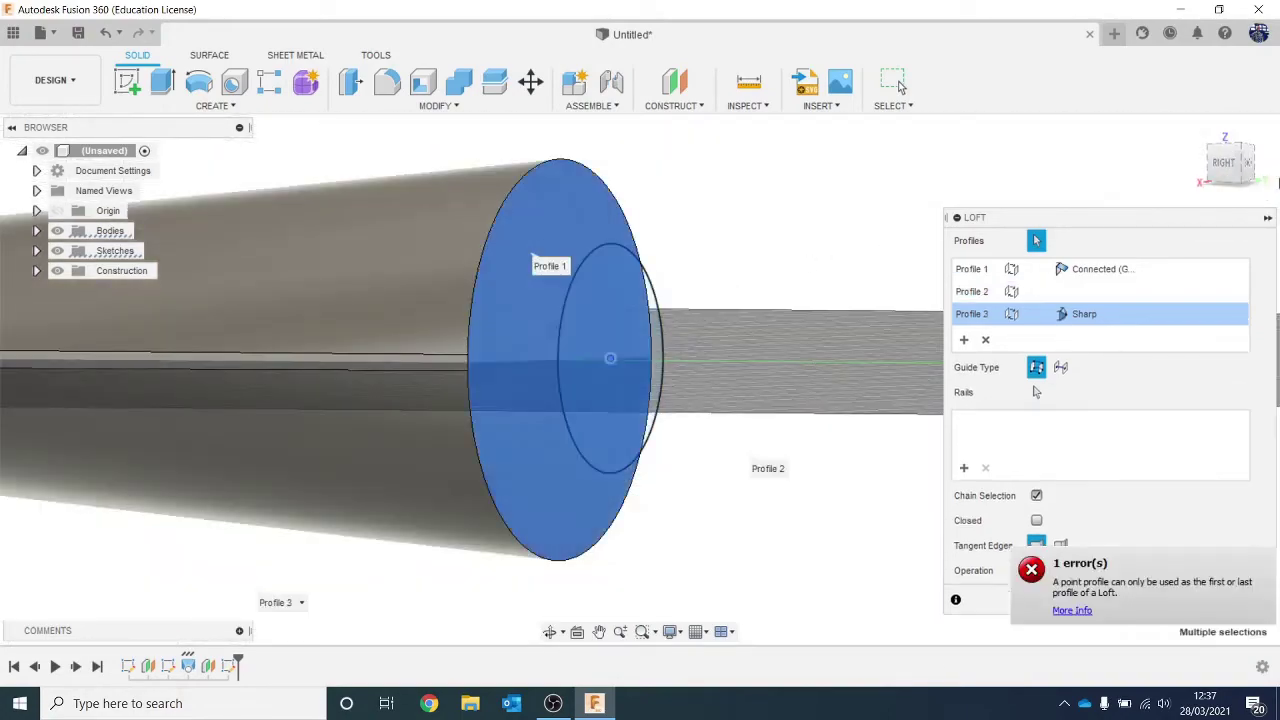
{"action": "left_click_drag", "start_coordinate": [1225, 160], "coordinate": [1234, 165]}
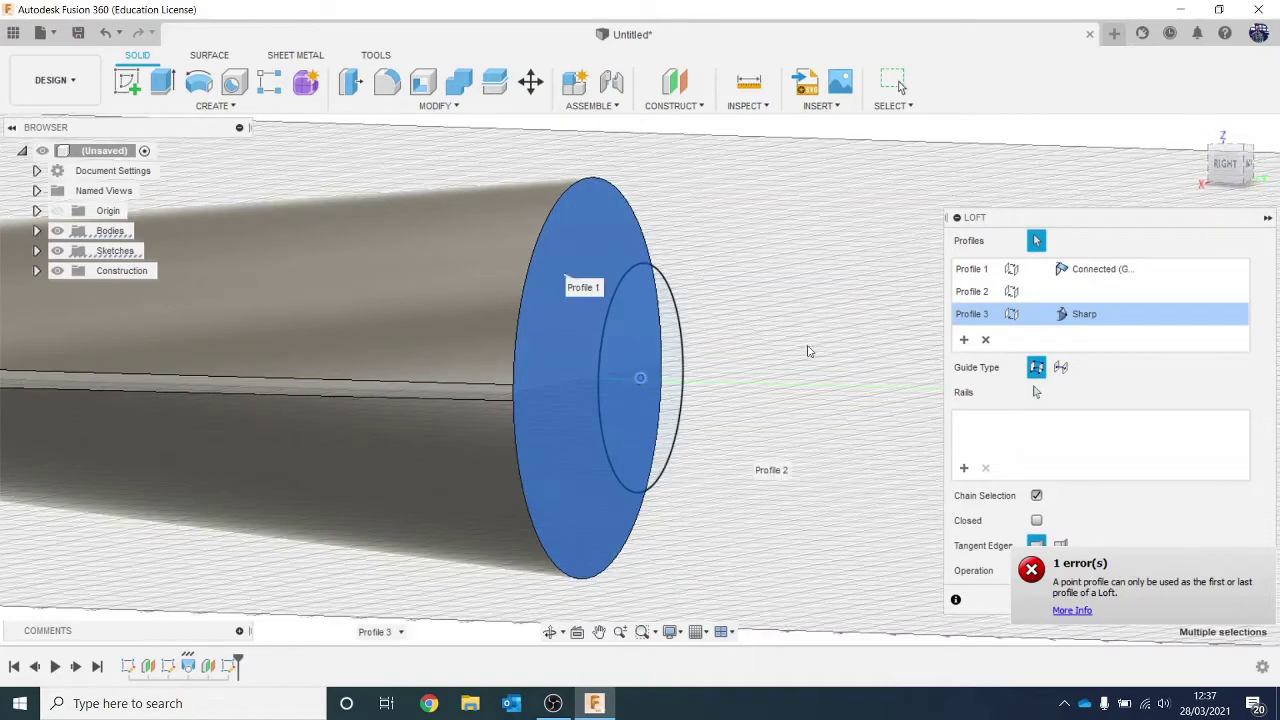
{"action": "left_click", "coordinate": [678, 356]}
{"action": "scroll", "coordinate": [808, 411], "scroll_direction": "down", "scroll_amount": 2}
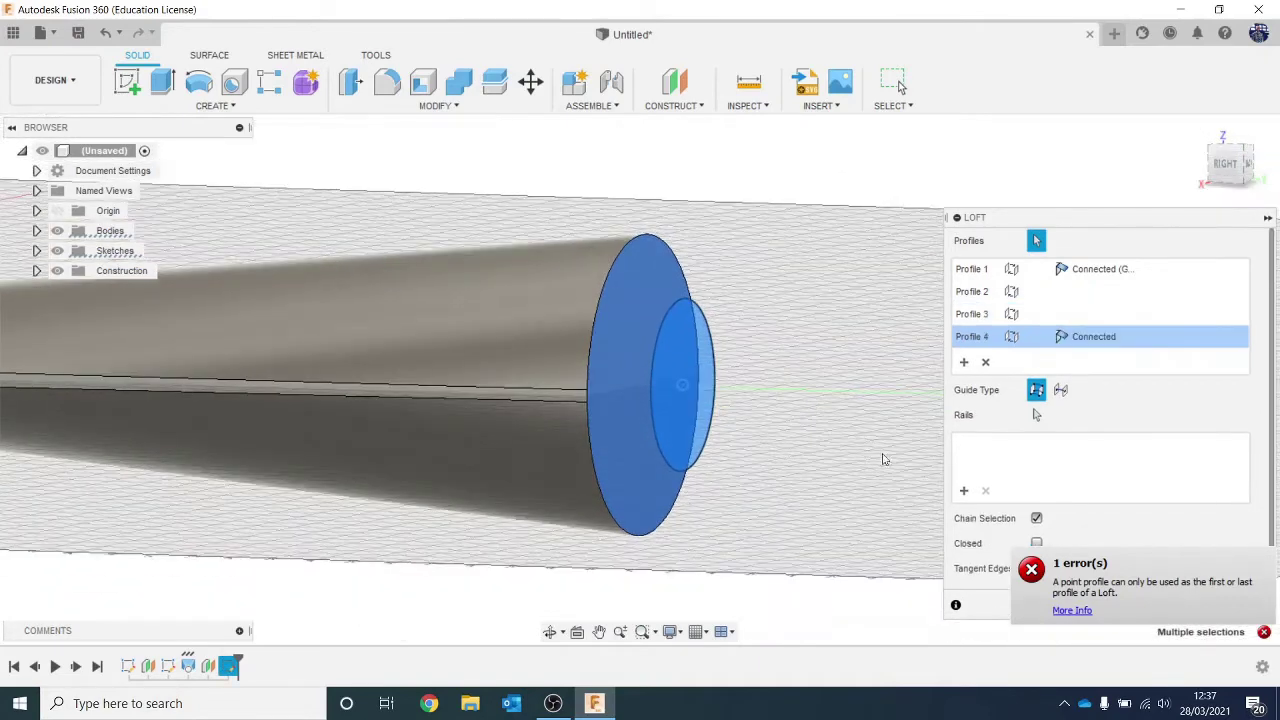
{"action": "left_click", "coordinate": [1186, 591]}
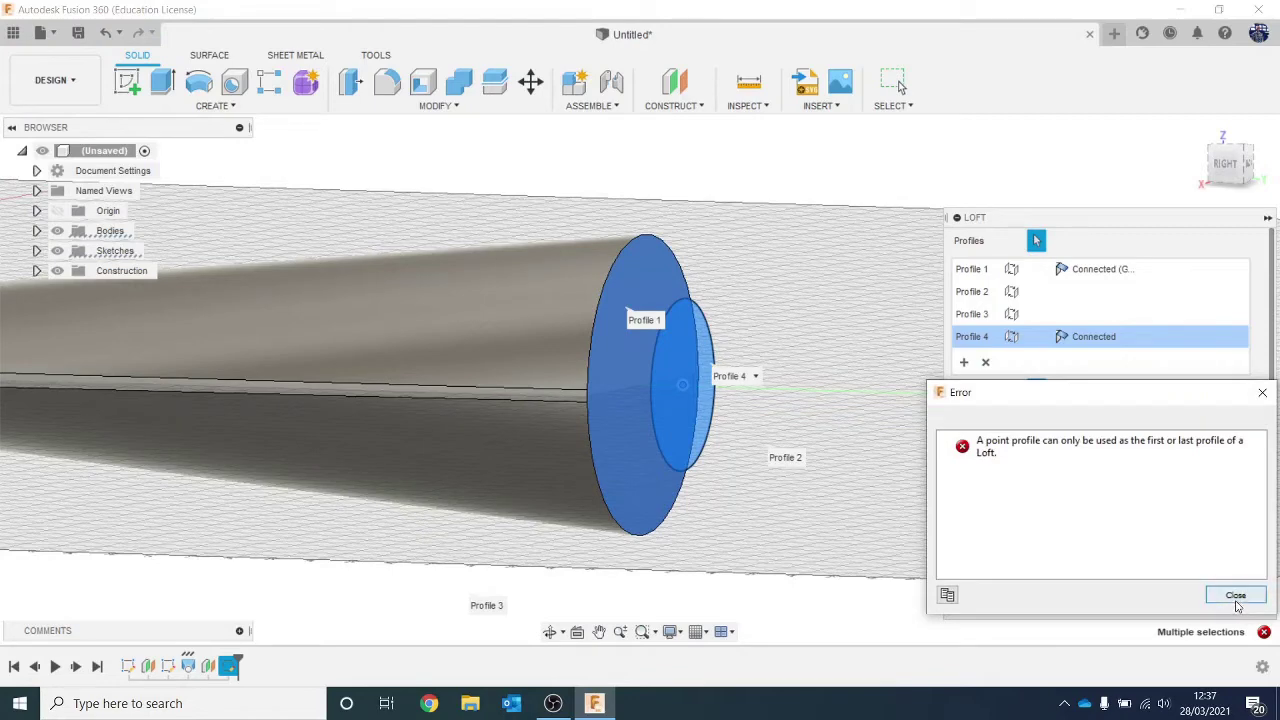
Cancel the loft containing the point profile, and loft the body's circular end face to the 20 mm circle as a join.
{"action": "left_click", "coordinate": [1236, 597]}
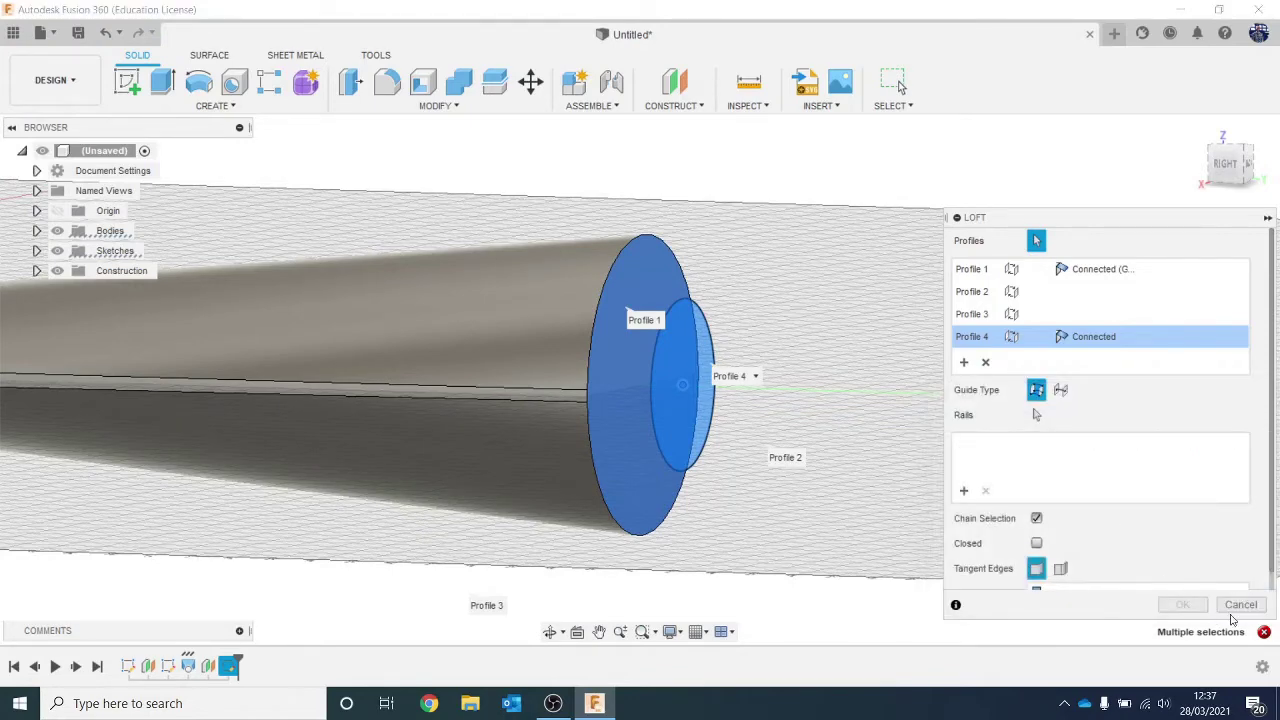
{"action": "left_click", "coordinate": [1238, 605]}
{"action": "left_click", "coordinate": [230, 105]}
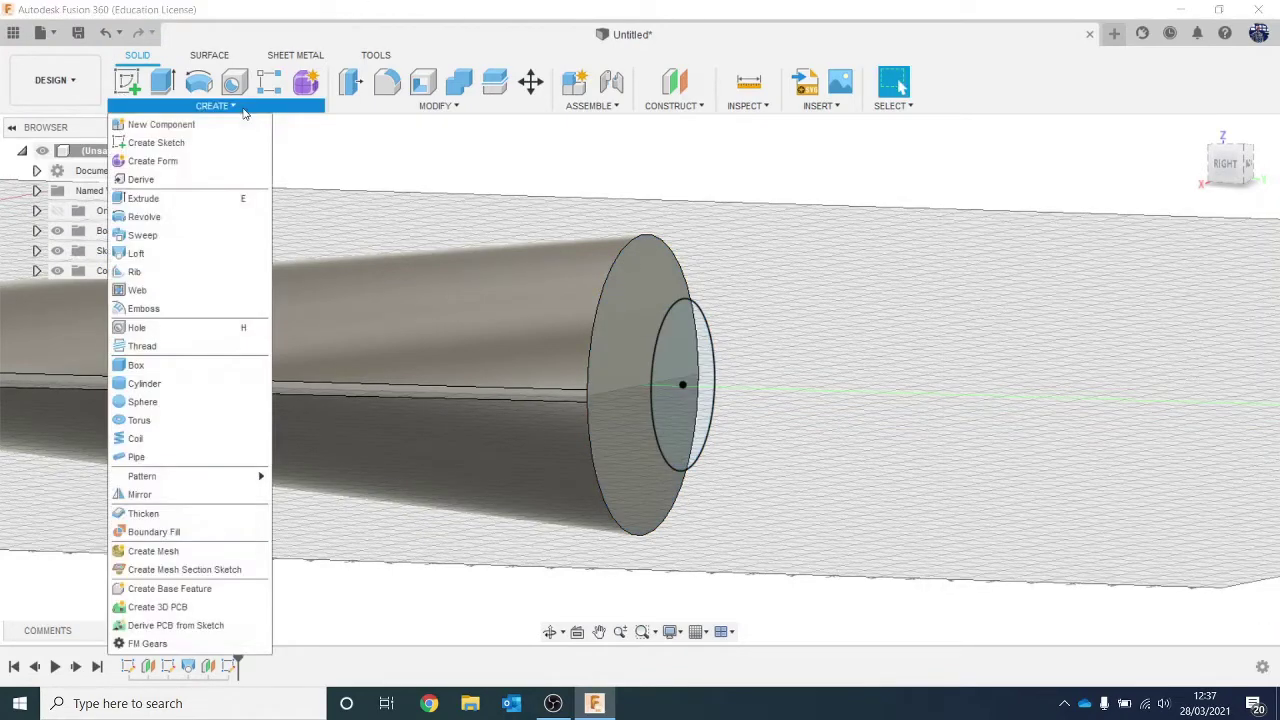
{"action": "left_click", "coordinate": [200, 245]}
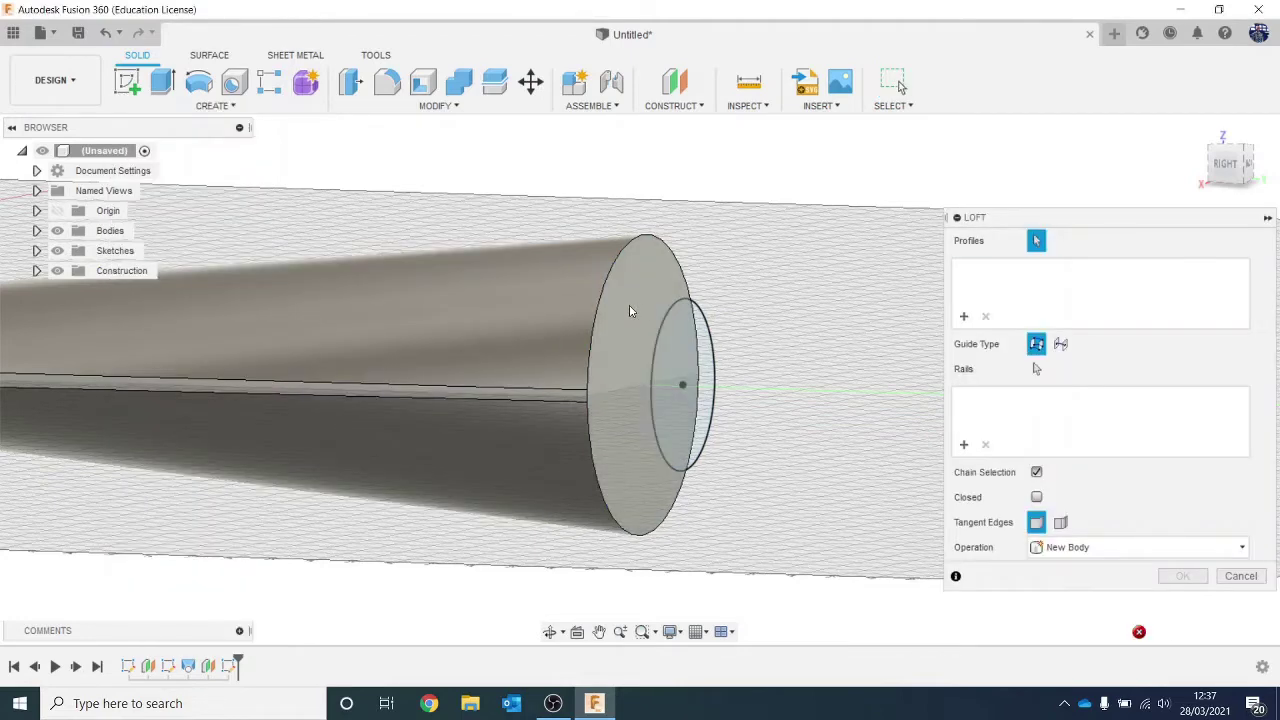
{"action": "left_click", "coordinate": [631, 309]}
{"action": "left_click", "coordinate": [688, 330]}
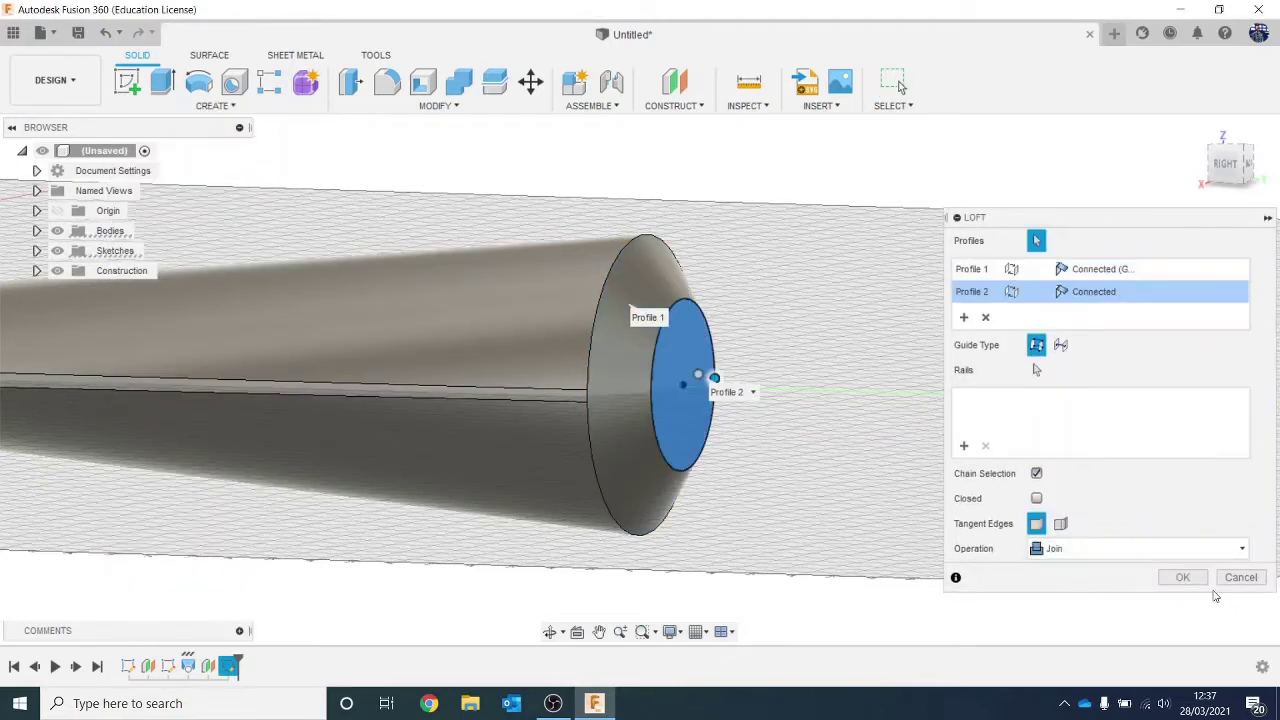
{"action": "left_click", "coordinate": [1171, 580]}
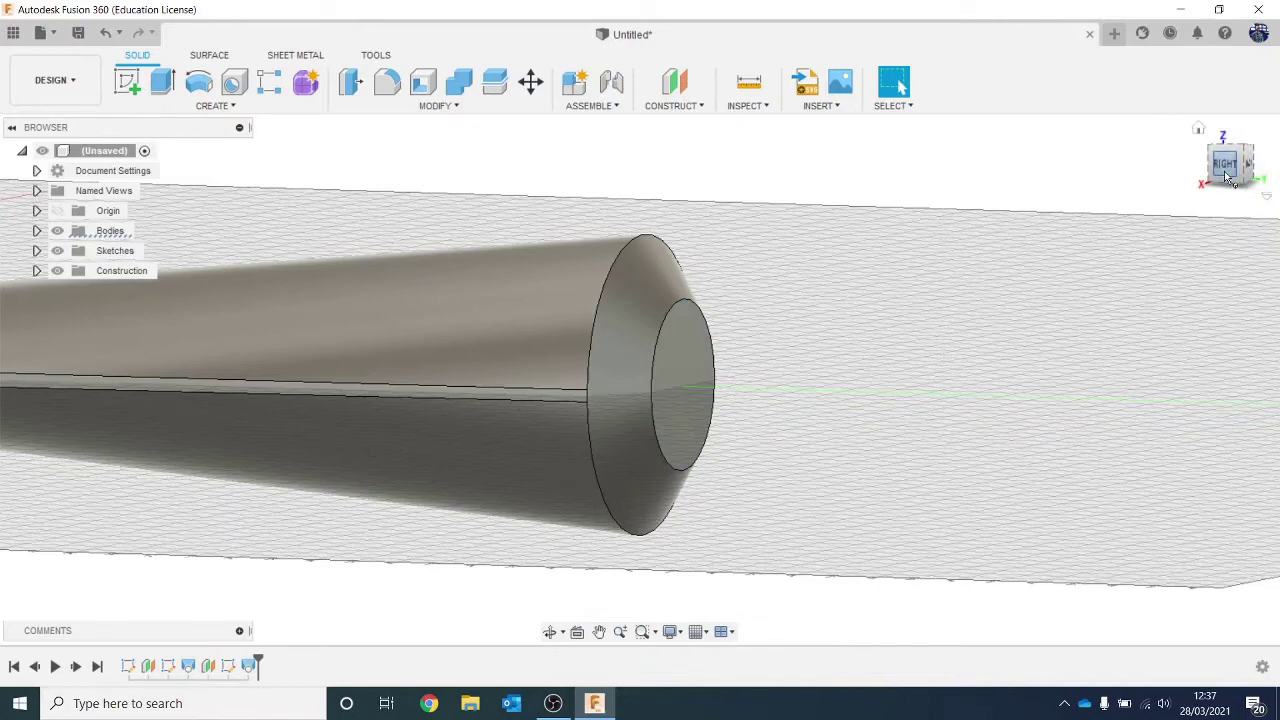
{"action": "left_click_drag", "start_coordinate": [1237, 186], "coordinate": [1246, 176]}
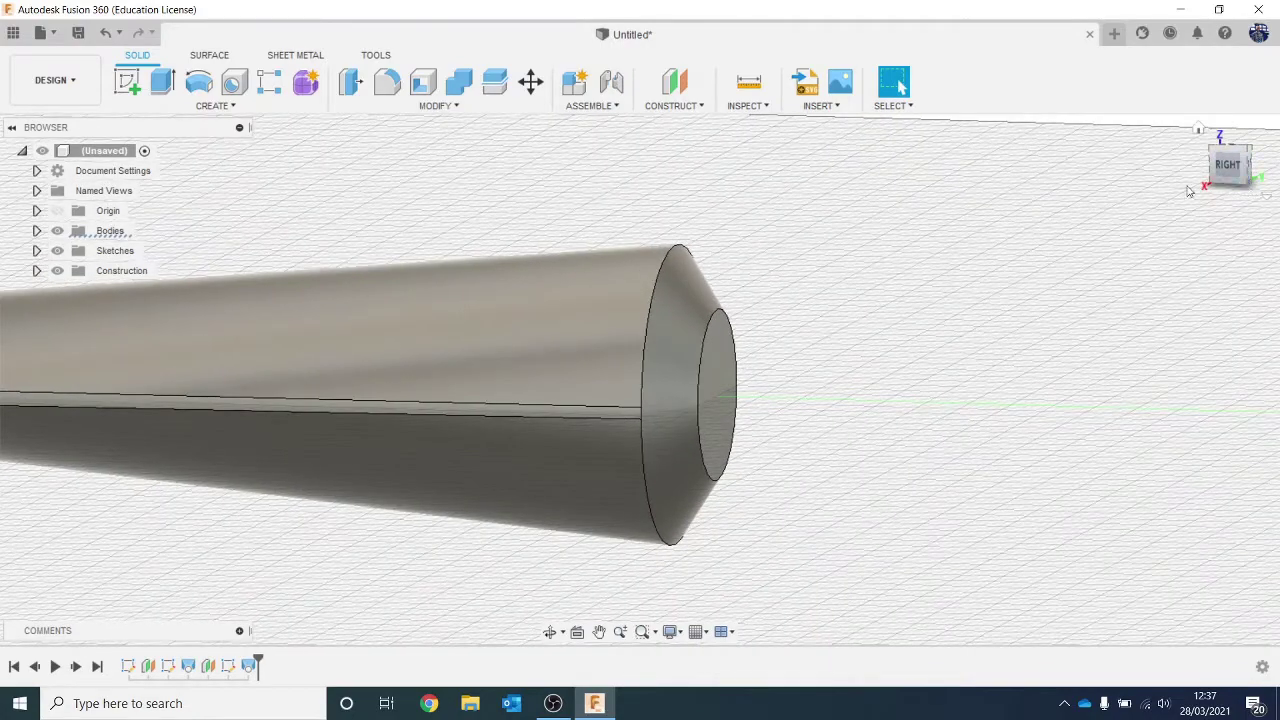
{"action": "scroll", "coordinate": [818, 334], "scroll_direction": "down", "scroll_amount": 2}
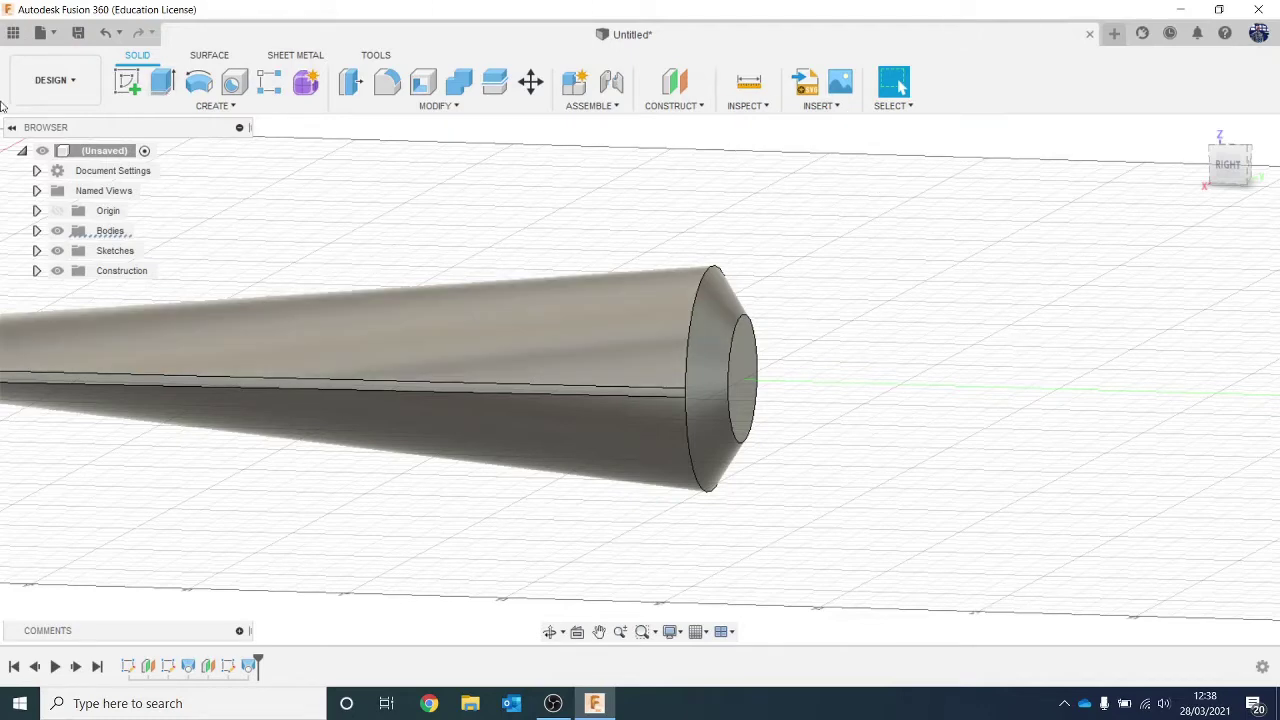
Create a construction plane offset 11 mm outward from the body's 20 mm circular end face.
{"action": "left_click", "coordinate": [674, 82]}
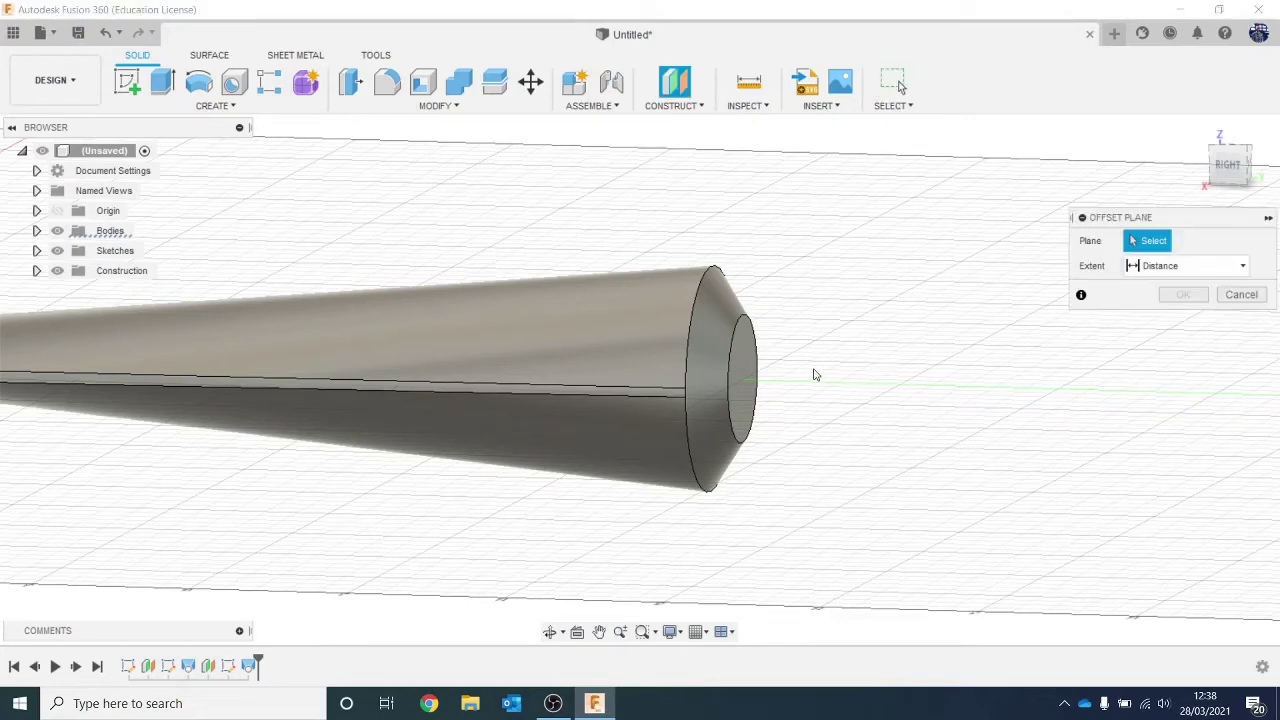
{"action": "left_click", "coordinate": [752, 370]}
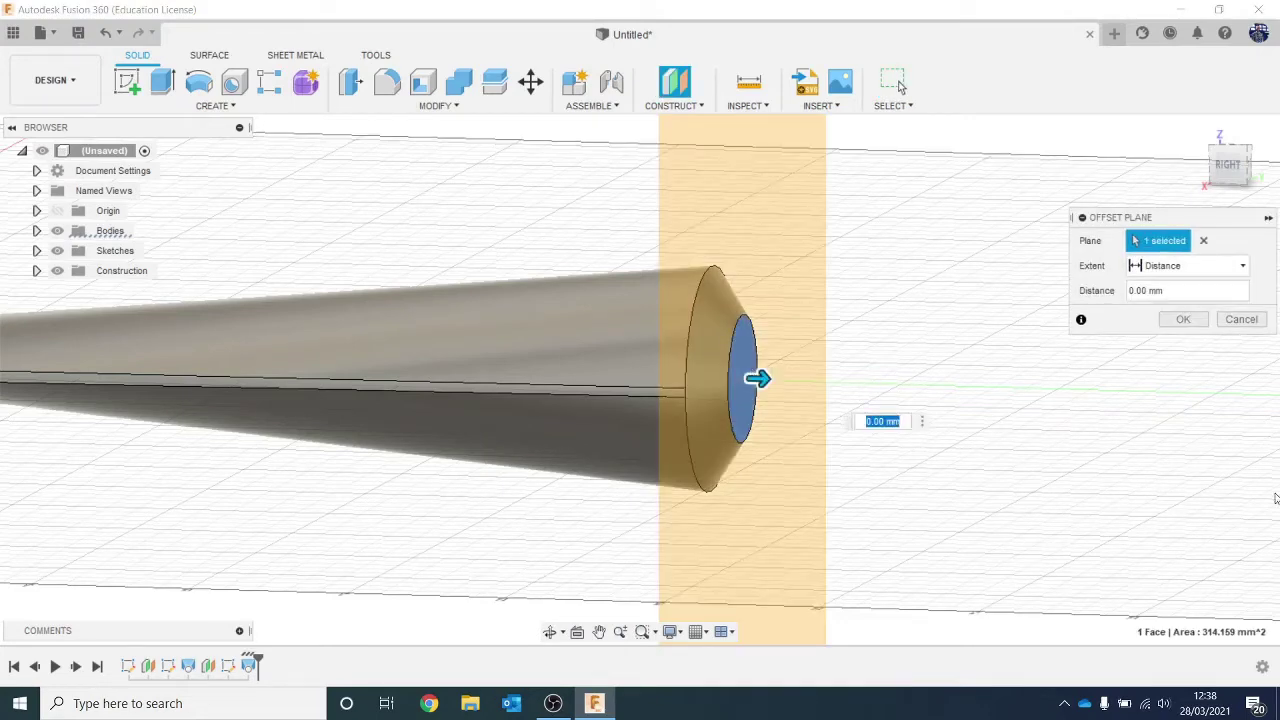
{"action": "type", "text": "10"}
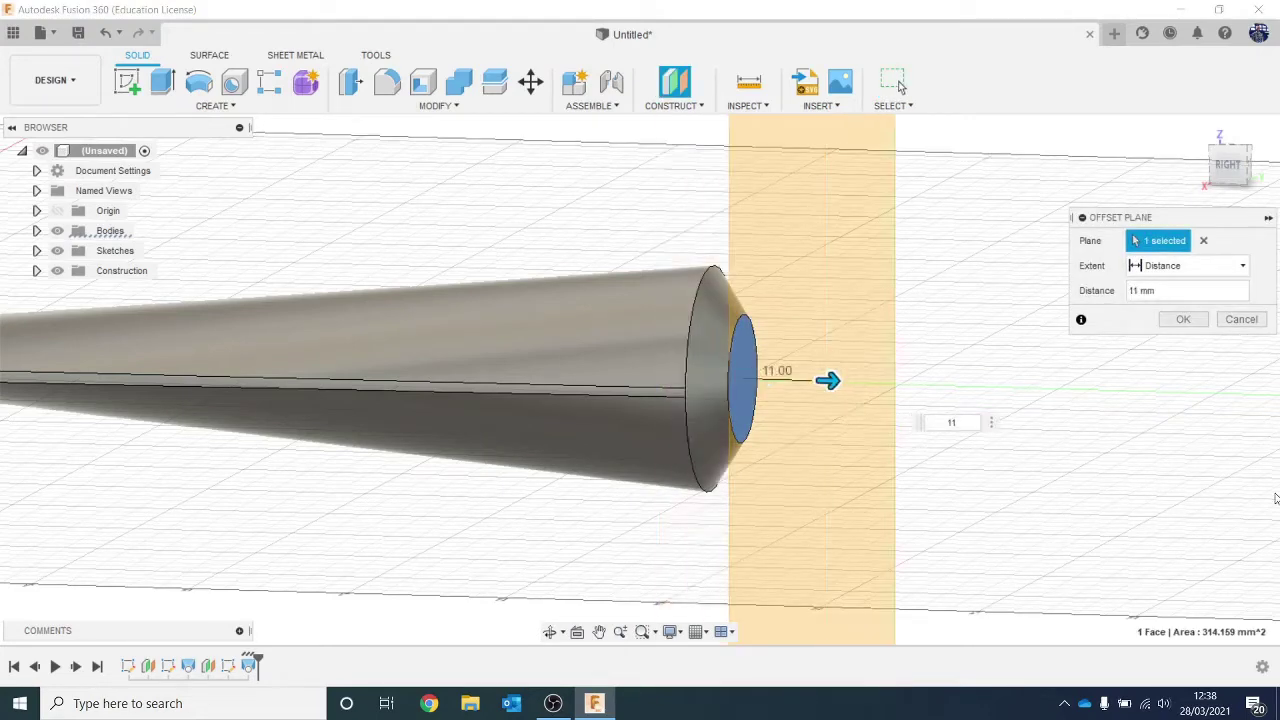
{"action": "key", "text": "Return"}
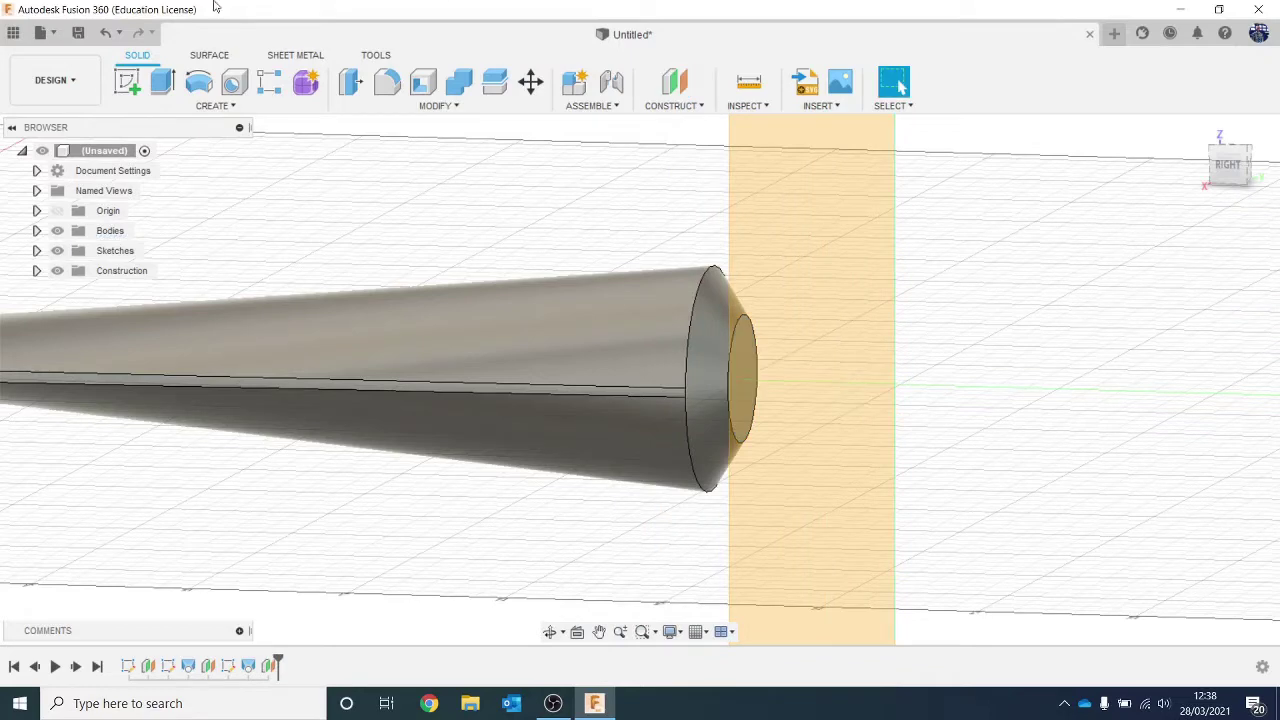
Sketch a 15 mm diameter circle centered on the origin on the 11 mm offset plane, and finish the sketch.
{"action": "left_click", "coordinate": [127, 82]}
{"action": "left_click", "coordinate": [896, 362]}
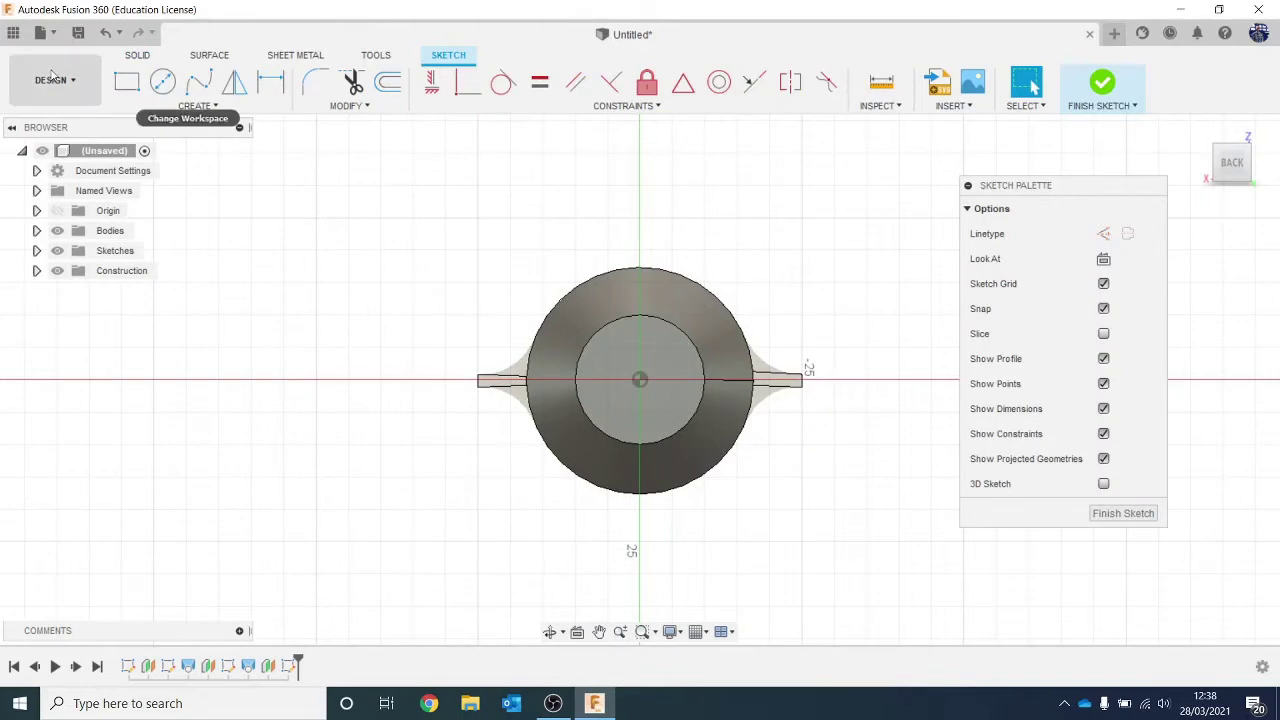
{"action": "left_click", "coordinate": [163, 82]}
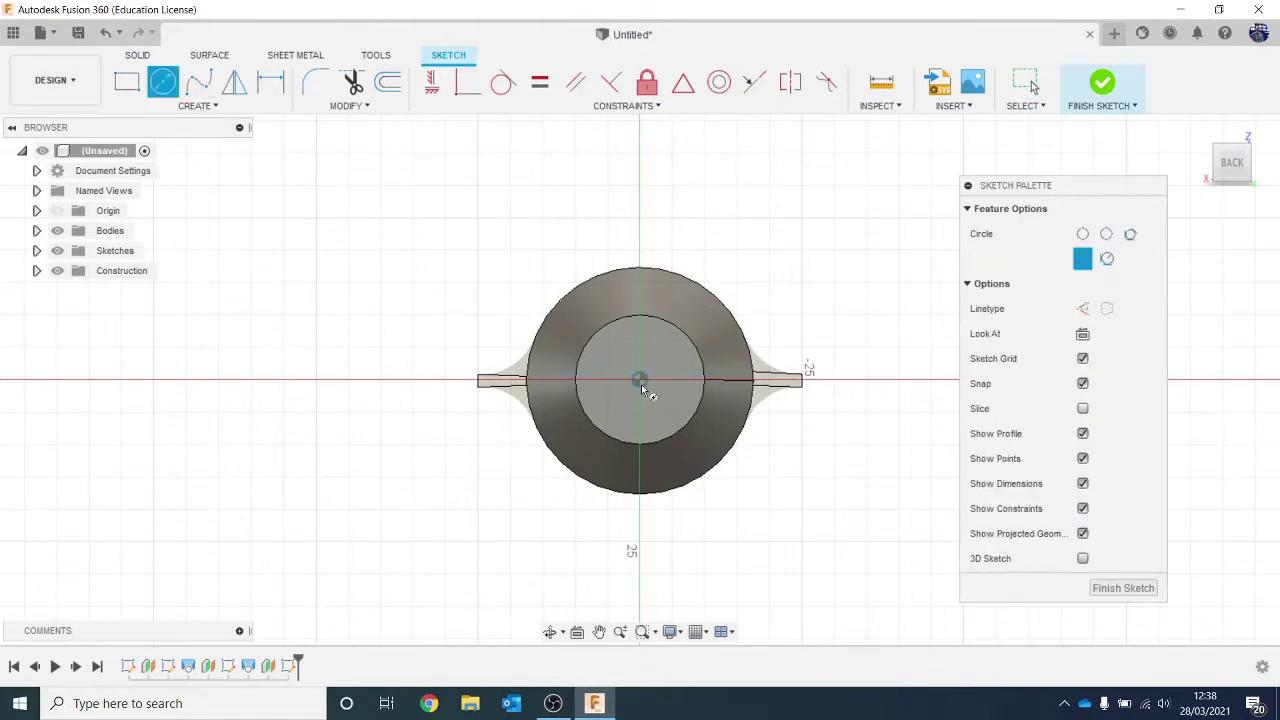
{"action": "left_click", "coordinate": [640, 380]}
{"action": "type", "text": "1"}
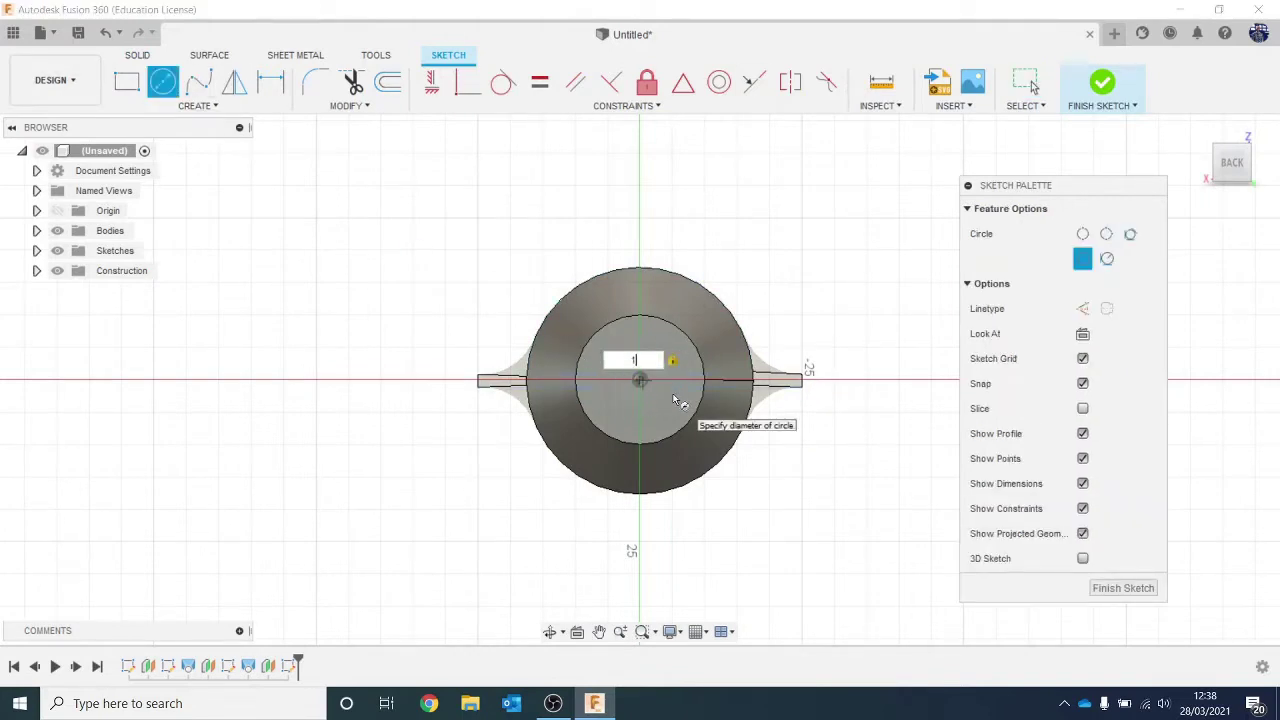
{"action": "key", "text": "Return"}
{"action": "key", "text": "Return"}
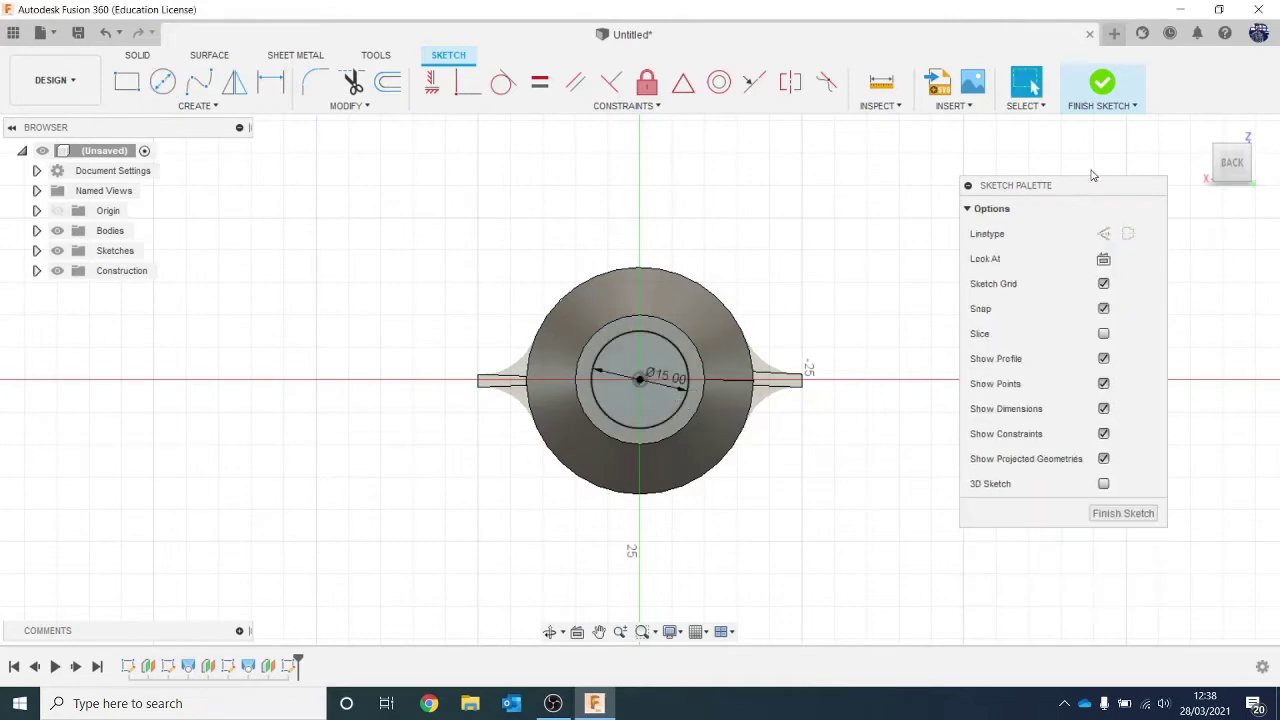
{"action": "left_click", "coordinate": [1101, 83]}
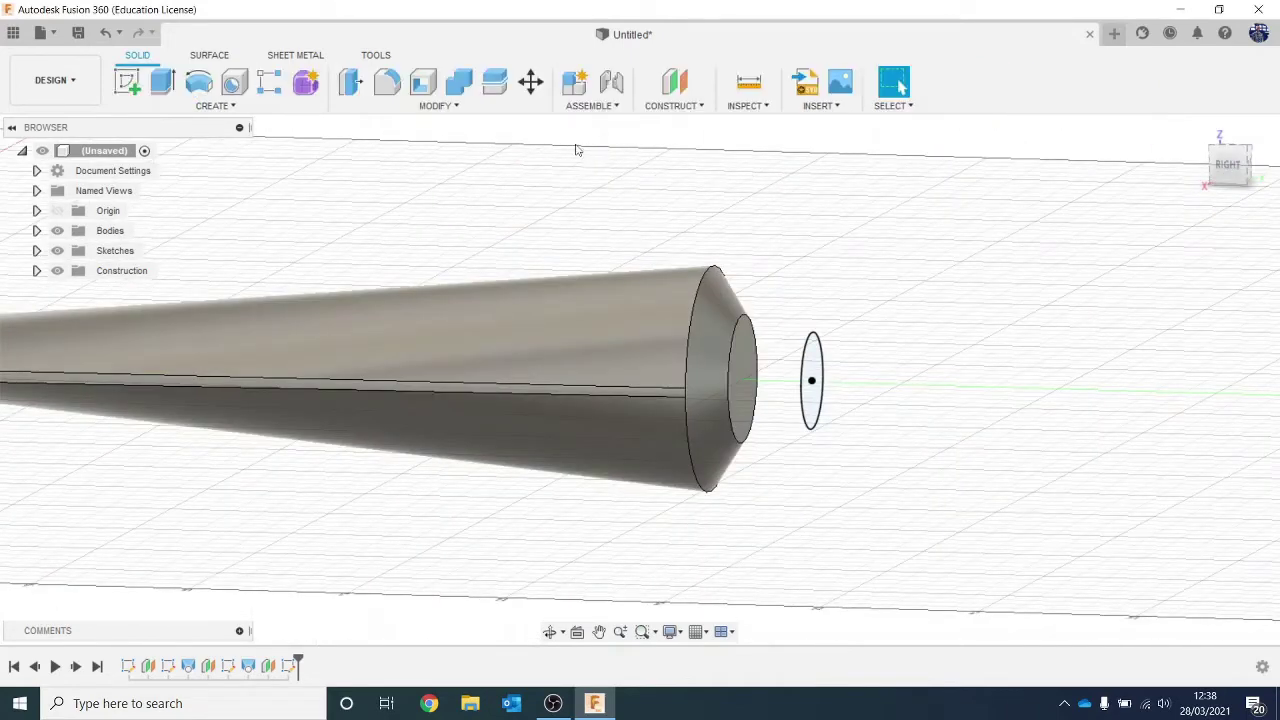
Loft the body's 20 mm circular end face to the 15 mm circle, joining it to the body.
{"action": "left_click", "coordinate": [240, 115]}
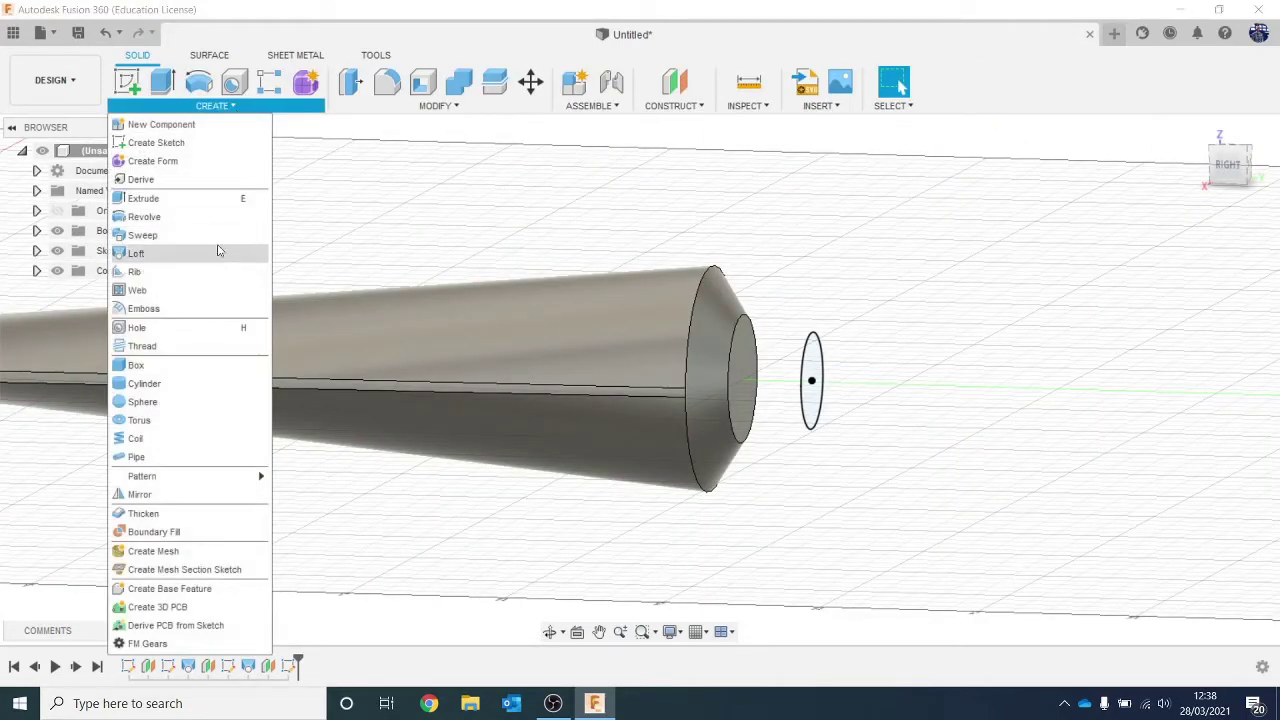
{"action": "left_click", "coordinate": [214, 254]}
{"action": "left_click", "coordinate": [745, 372]}
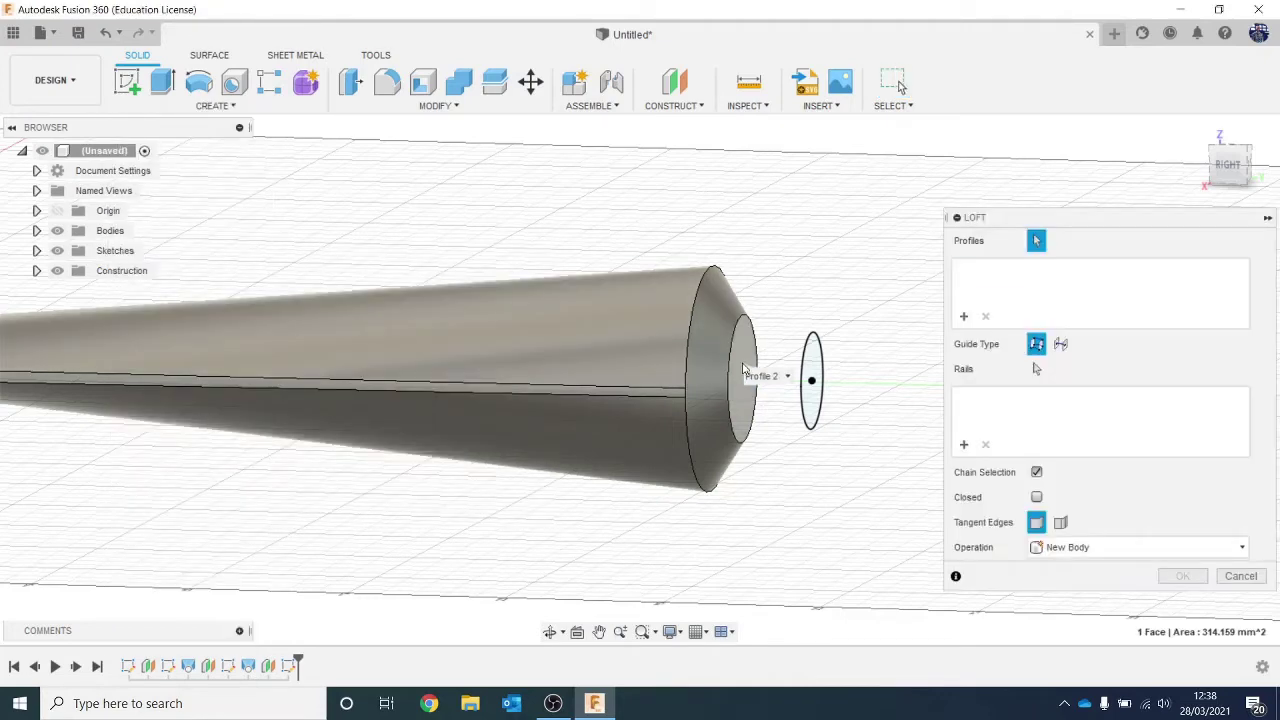
{"action": "left_click", "coordinate": [823, 373]}
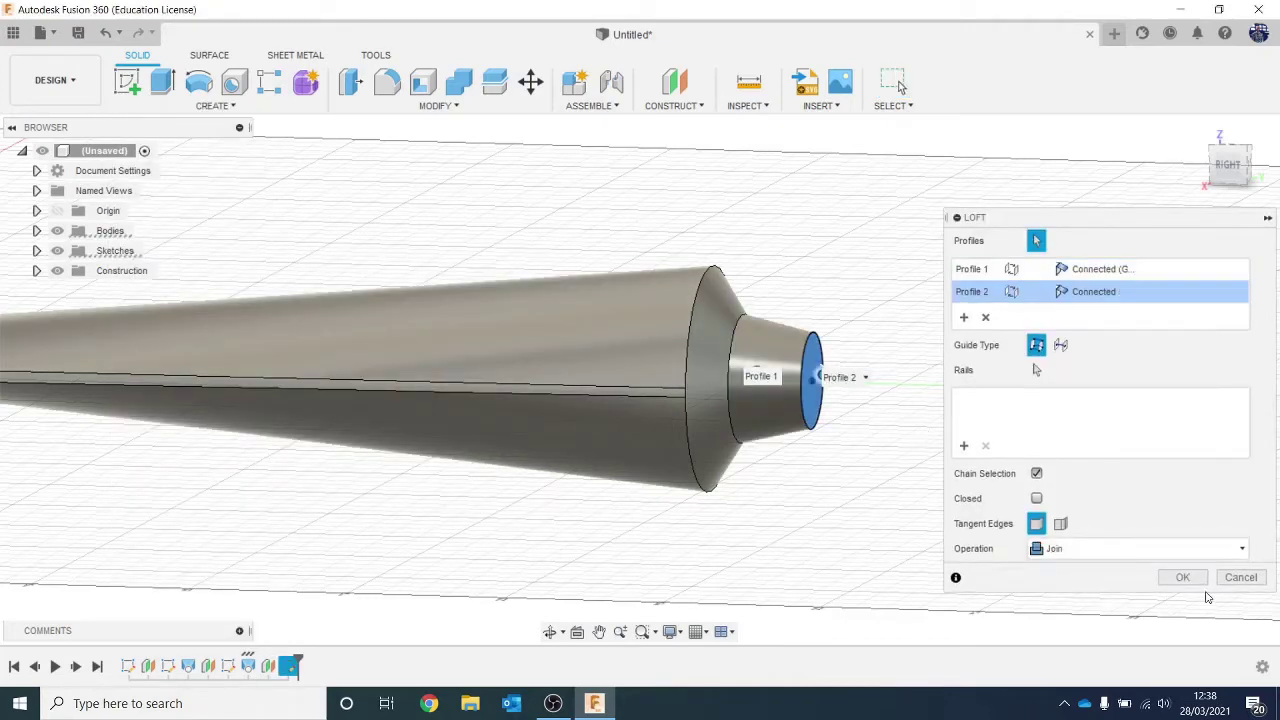
{"action": "left_click", "coordinate": [1182, 577]}
Create a construction plane offset 5 mm outward from the body's 15 mm circular end face.
{"action": "scroll", "coordinate": [1003, 406], "scroll_direction": "down", "scroll_amount": 3}
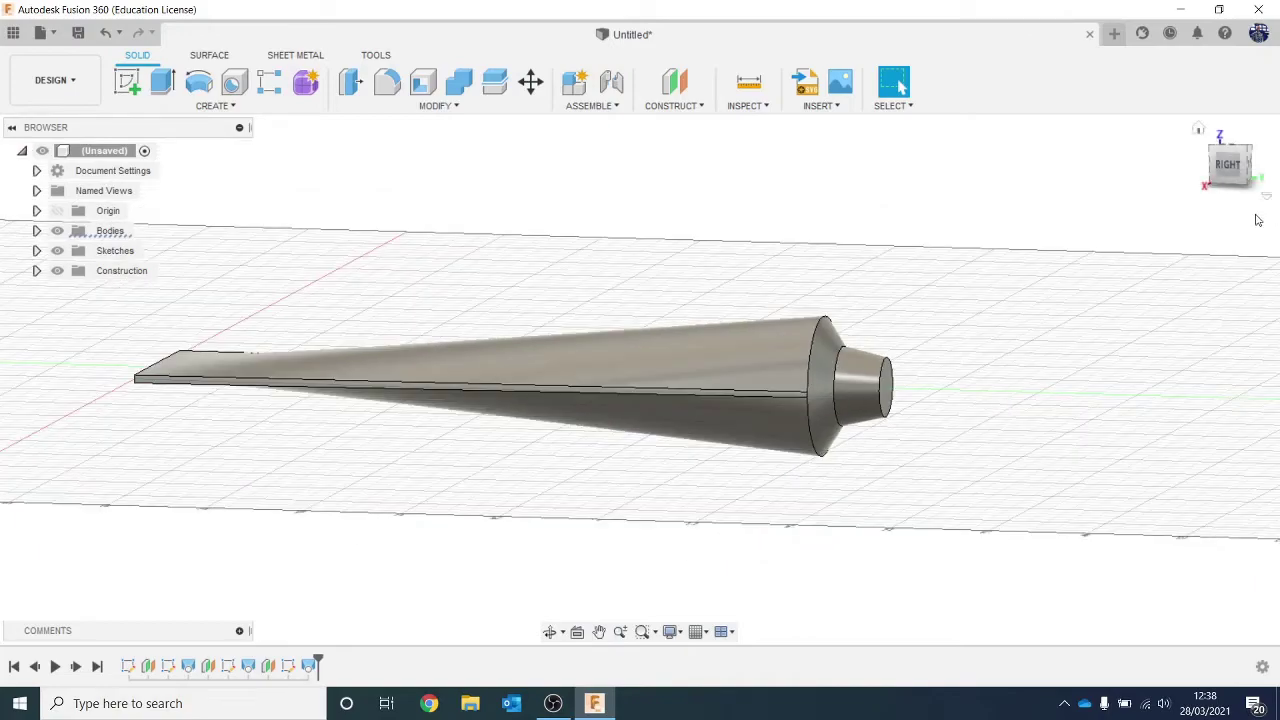
{"action": "mouse_move", "coordinate": [1229, 175]}
{"action": "left_mouse_down"}
{"action": "mouse_move", "coordinate": [1249, 214]}
{"action": "mouse_move", "coordinate": [1228, 157]}
{"action": "mouse_move", "coordinate": [1230, 196]}
{"action": "mouse_move", "coordinate": [1180, 206]}
{"action": "left_mouse_up"}
{"action": "scroll", "coordinate": [1052, 424], "scroll_direction": "up", "scroll_amount": 2}
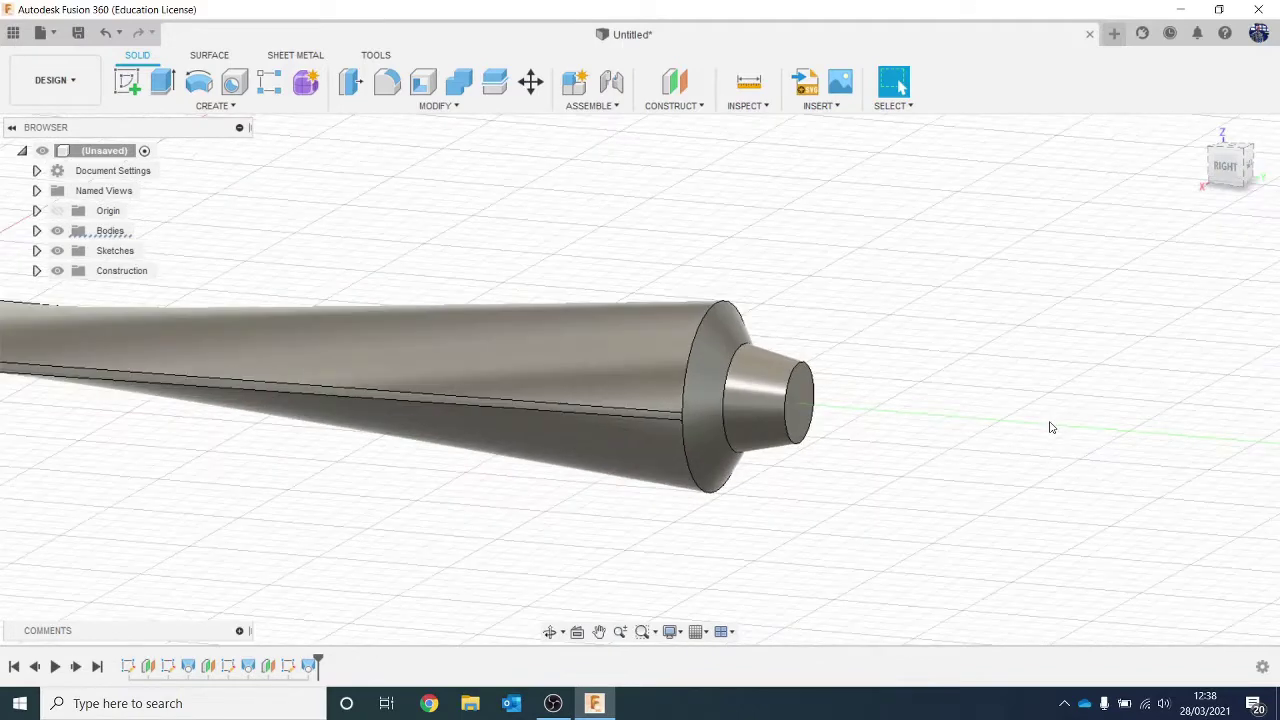
{"action": "scroll", "coordinate": [1050, 425], "scroll_direction": "up", "scroll_amount": 3}
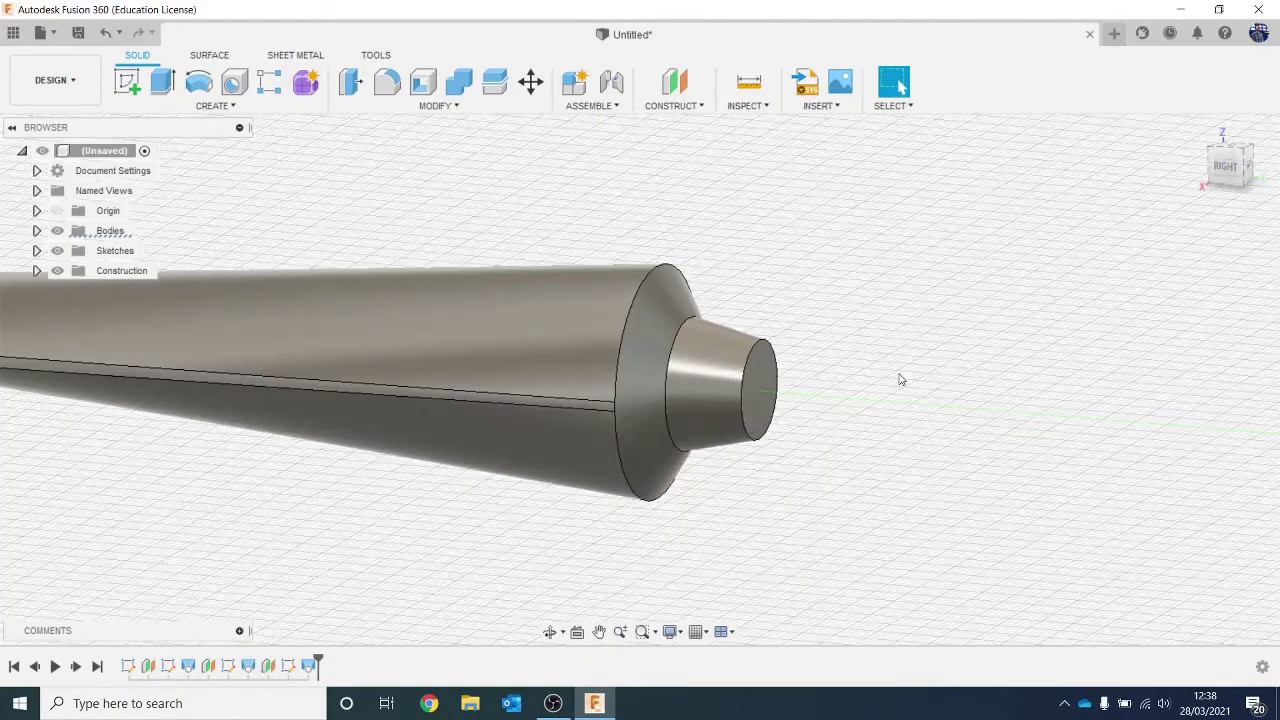
{"action": "left_click", "coordinate": [680, 83]}
{"action": "left_click", "coordinate": [758, 390]}
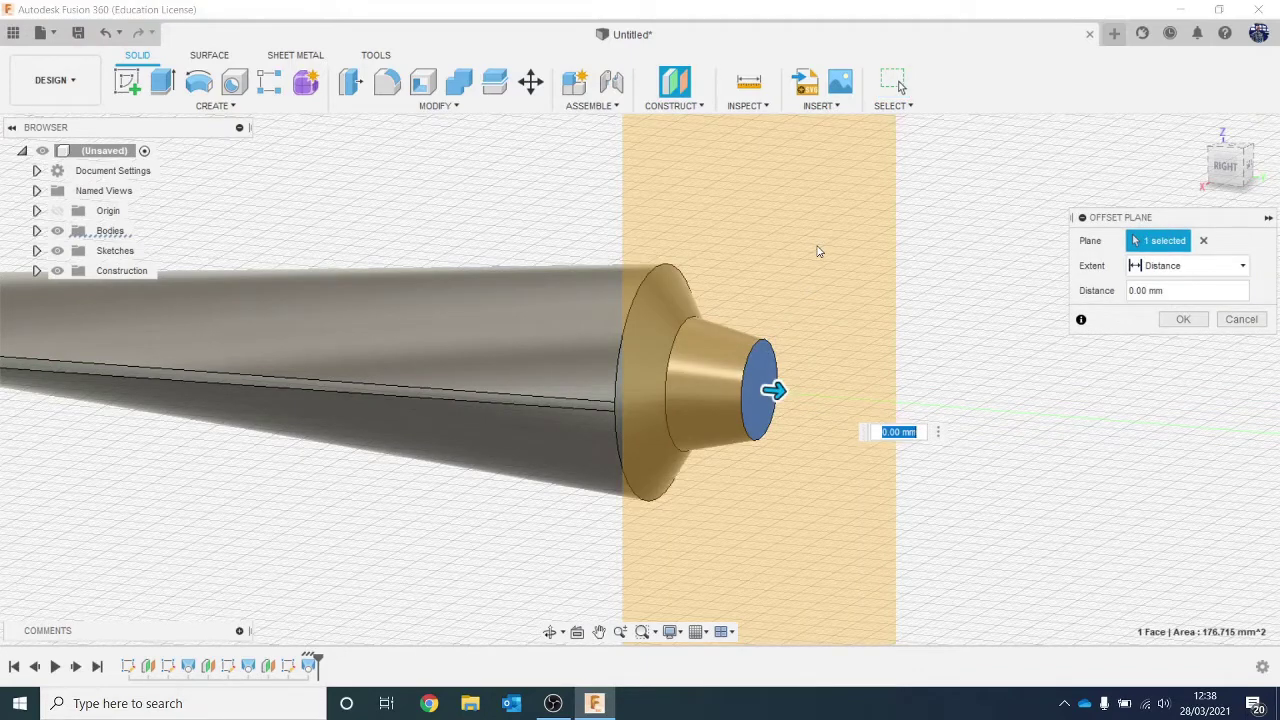
{"action": "type", "text": "5"}
{"action": "key", "text": "Return"}
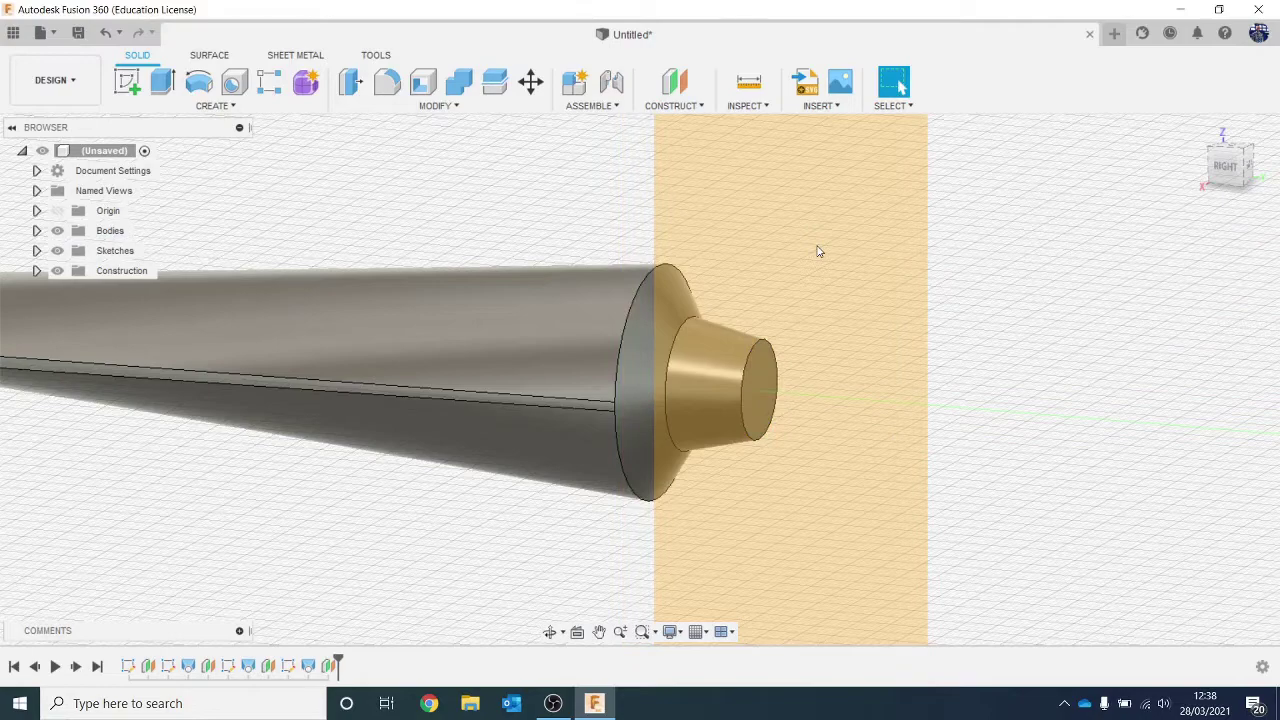
Sketch a 15 mm diameter circle centered on the origin on the 5 mm offset plane, and finish the sketch.
{"action": "left_click", "coordinate": [127, 82]}
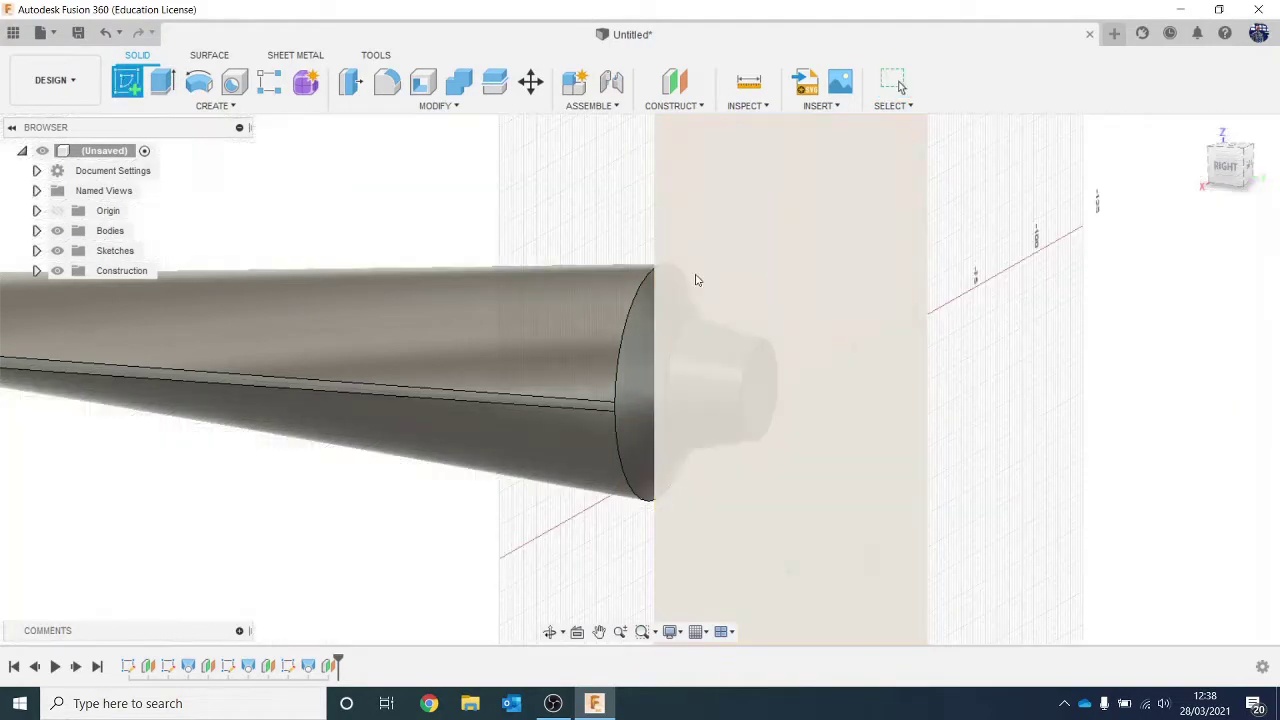
{"action": "left_click", "coordinate": [708, 277]}
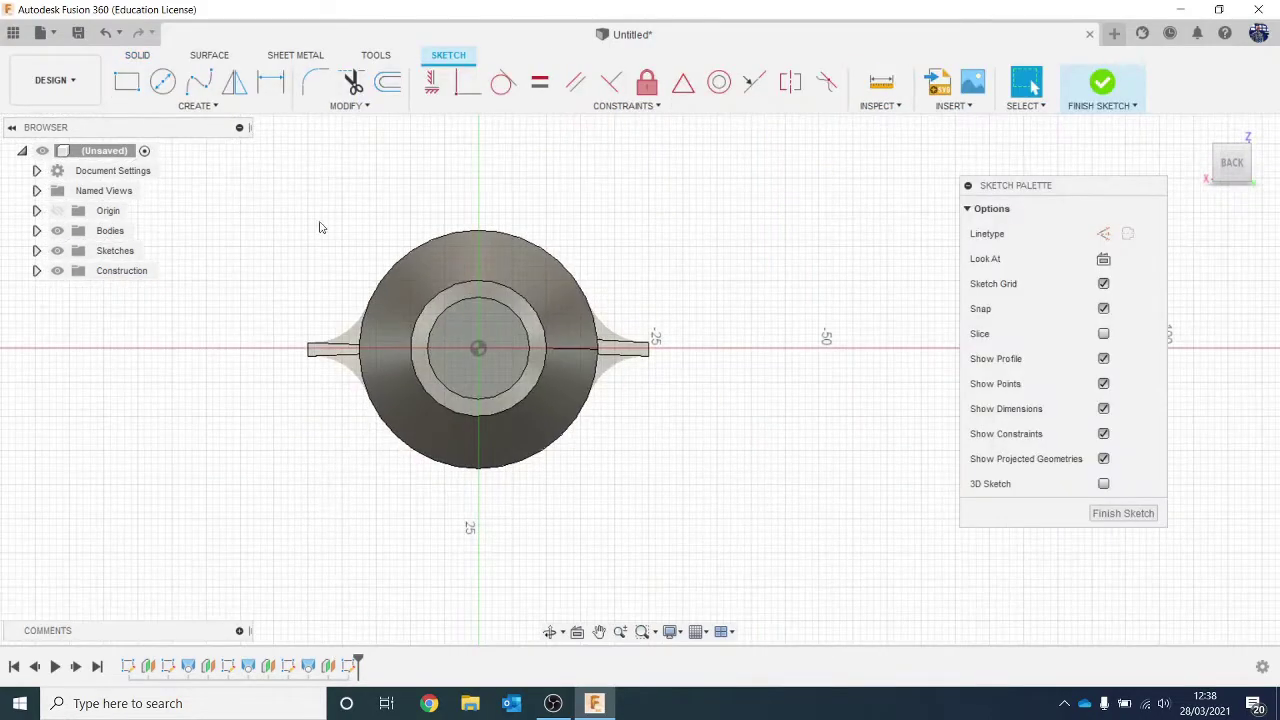
{"action": "left_click", "coordinate": [163, 82]}
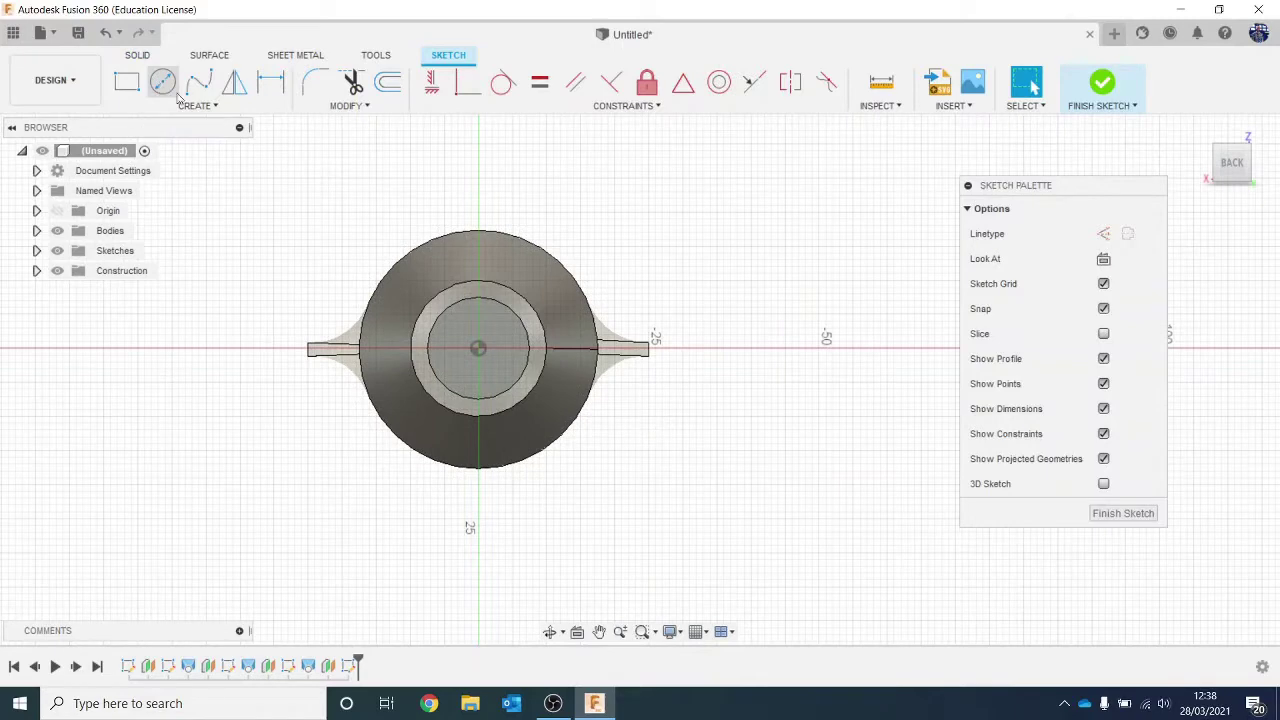
{"action": "left_click", "coordinate": [478, 350]}
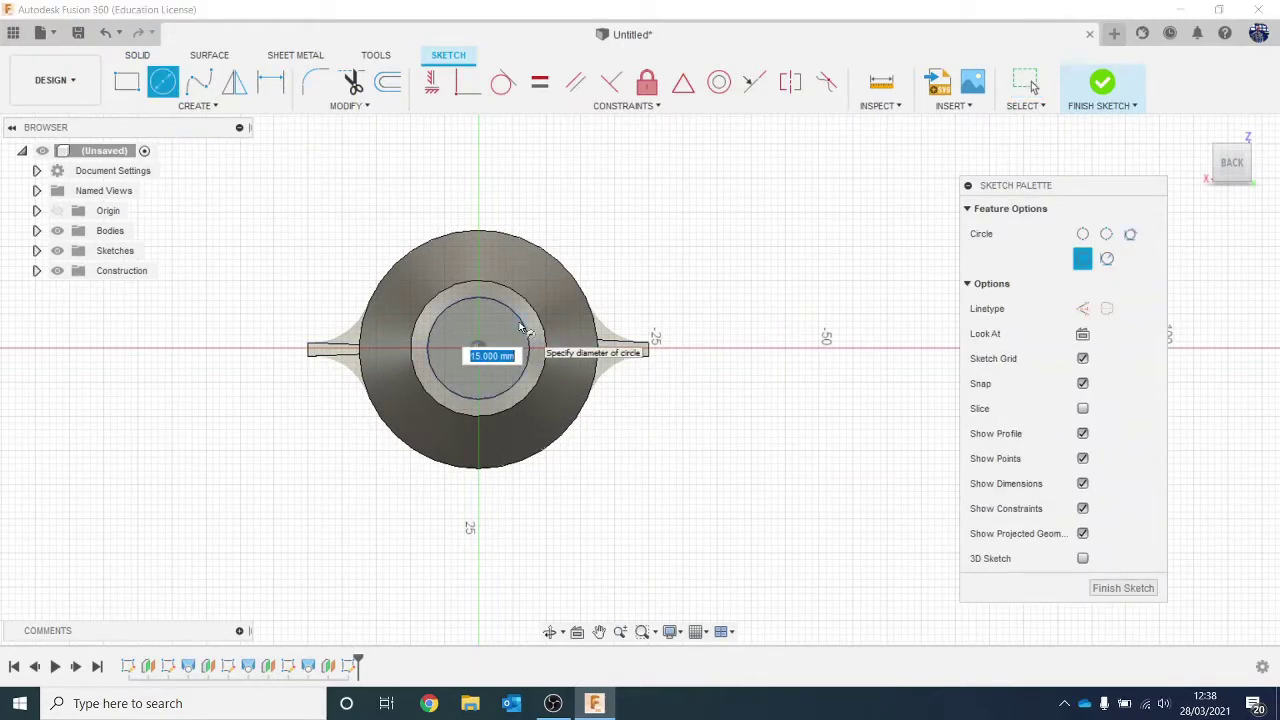
{"action": "type", "text": "15"}
{"action": "key", "text": "Return"}
{"action": "key", "text": "Escape"}
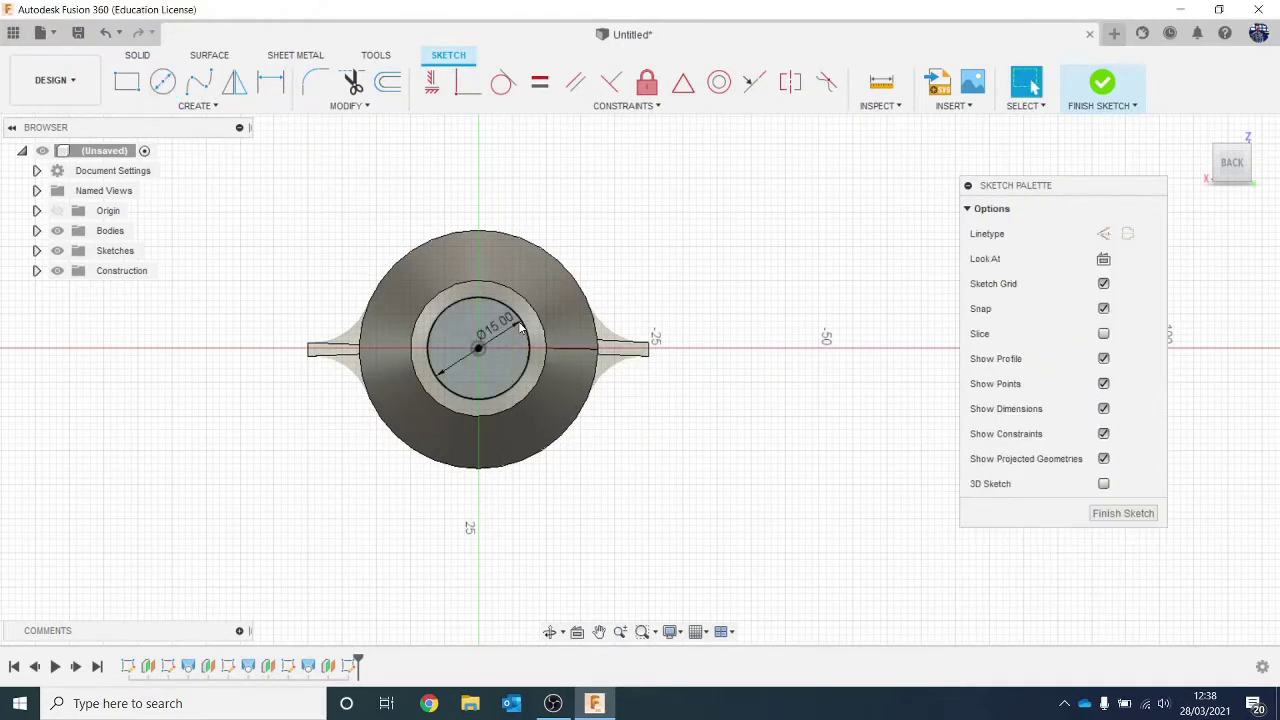
{"action": "left_click", "coordinate": [1074, 80]}
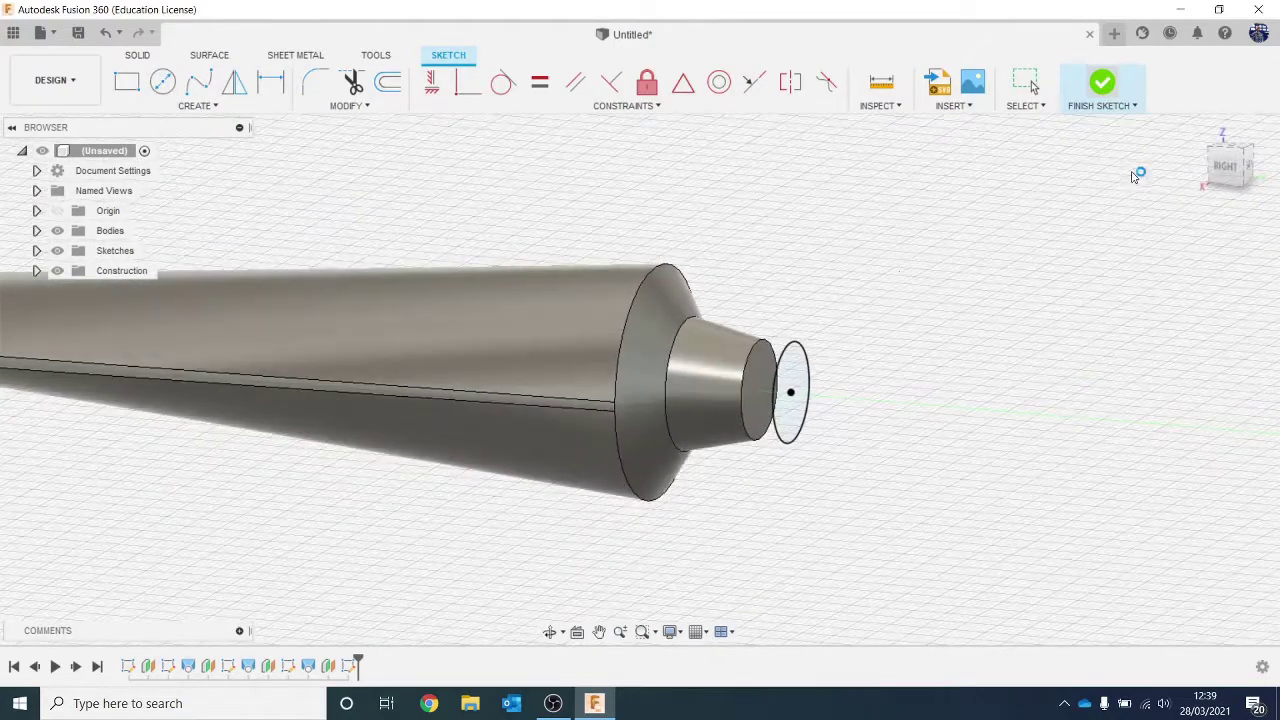
Loft the body's 15 mm circular end face to the matching 15 mm circle as a join, forming a straight tip.
{"action": "left_click", "coordinate": [212, 105]}
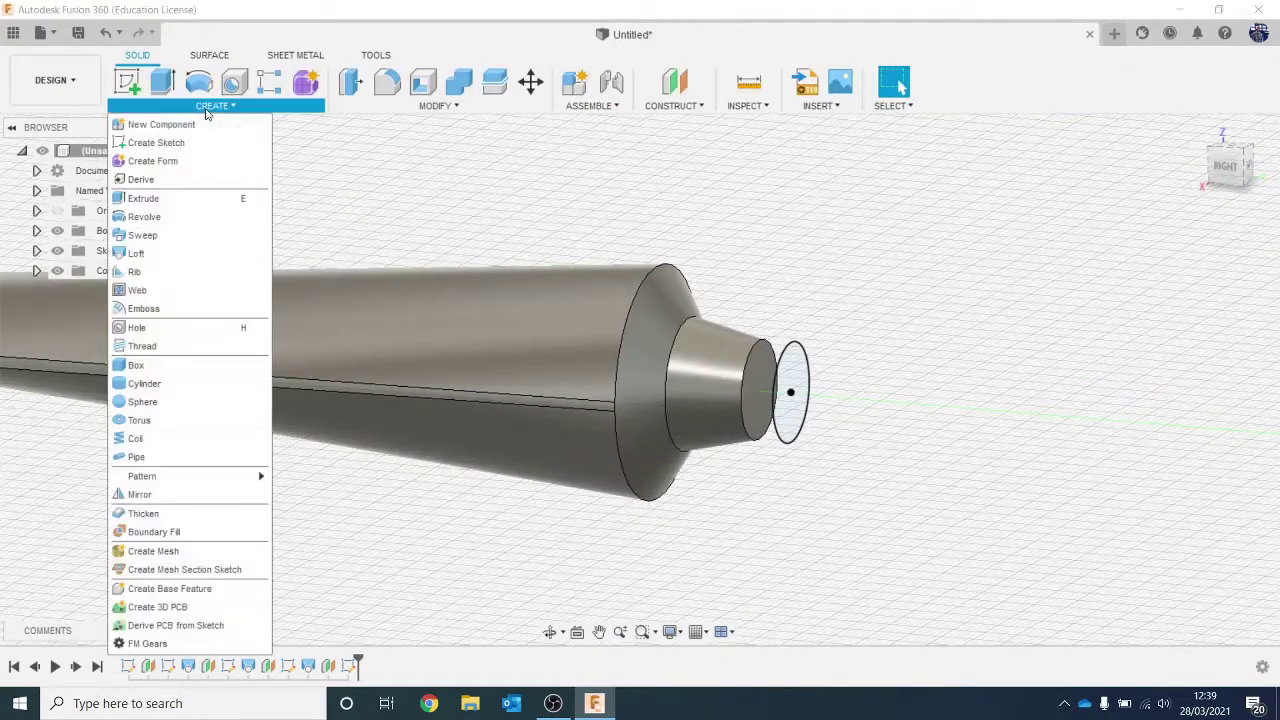
{"action": "left_click", "coordinate": [160, 253]}
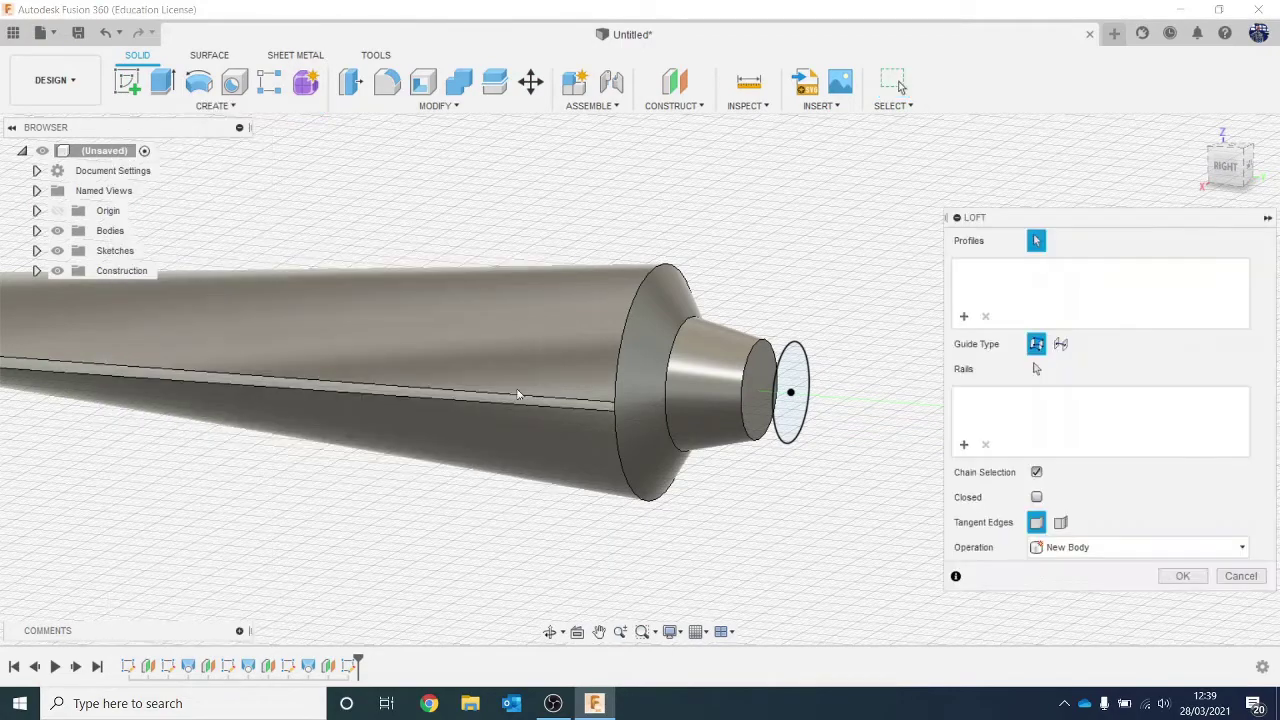
{"action": "left_click", "coordinate": [750, 420]}
{"action": "left_click", "coordinate": [801, 366]}
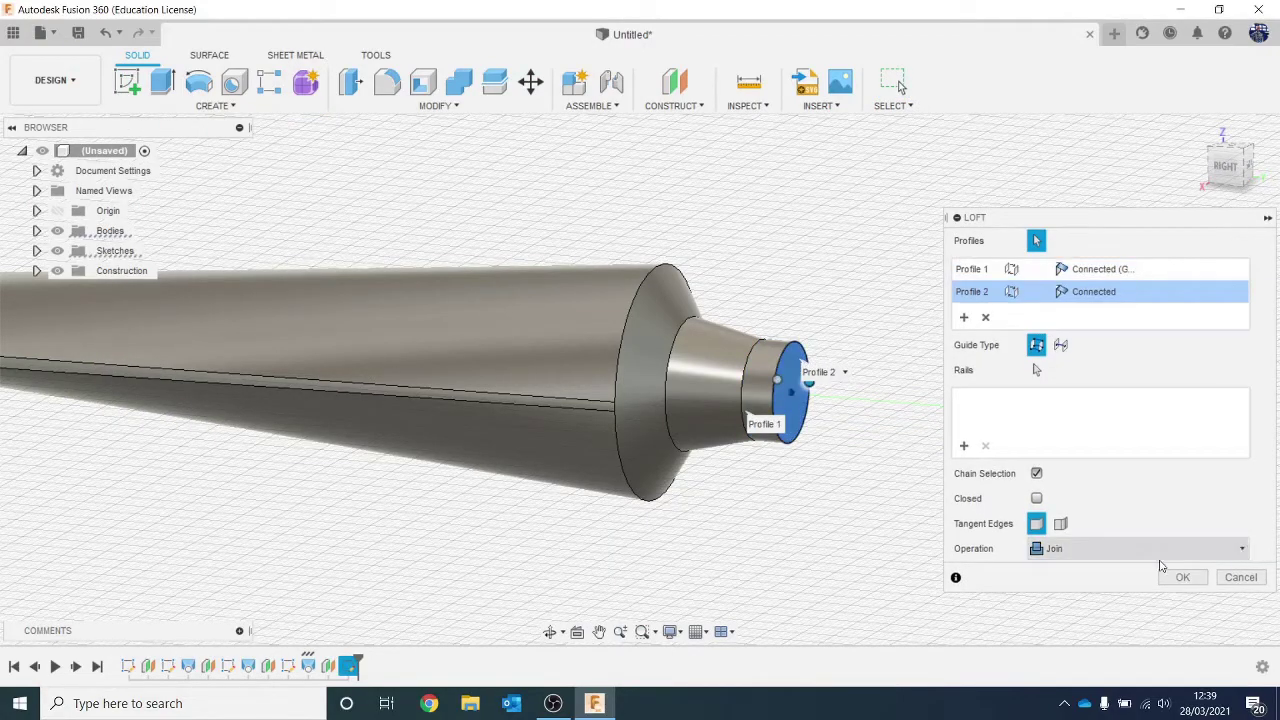
{"action": "left_click", "coordinate": [1182, 576]}
{"action": "scroll", "coordinate": [1002, 467], "scroll_direction": "down", "scroll_amount": 2}
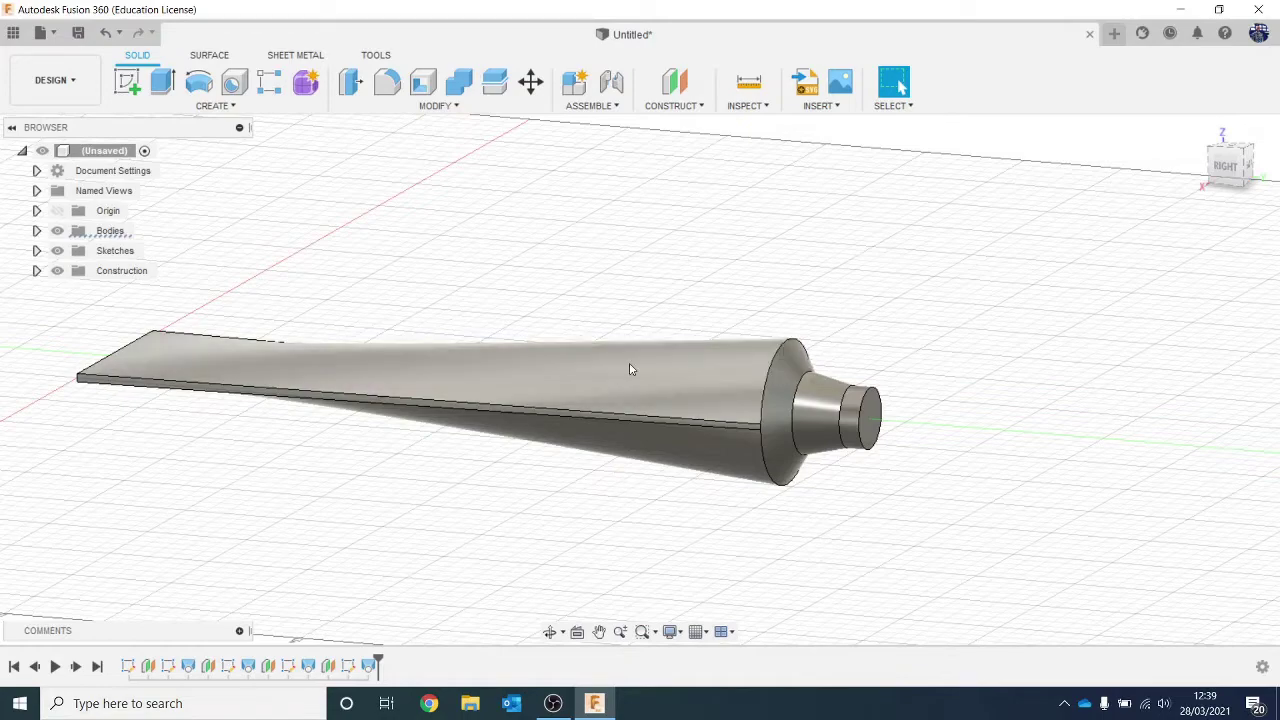
{"action": "scroll", "coordinate": [700, 354], "scroll_direction": "up", "scroll_amount": 1}
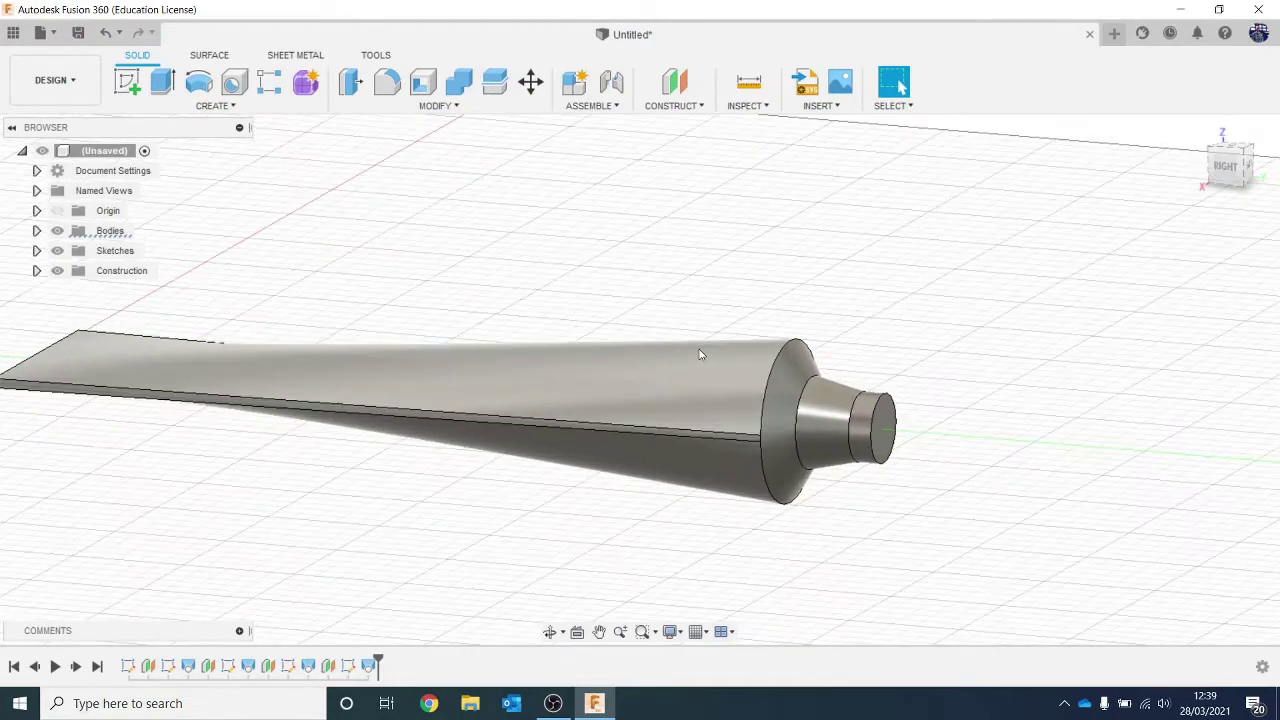
Offset the cylindrical side face of the straight tip outward by 0.5 mm as a new surface body.
{"action": "middle_click_drag", "start_coordinate": [715, 364], "coordinate": [735, 359]}
{"action": "scroll", "coordinate": [993, 420], "scroll_direction": "up", "scroll_amount": 1}
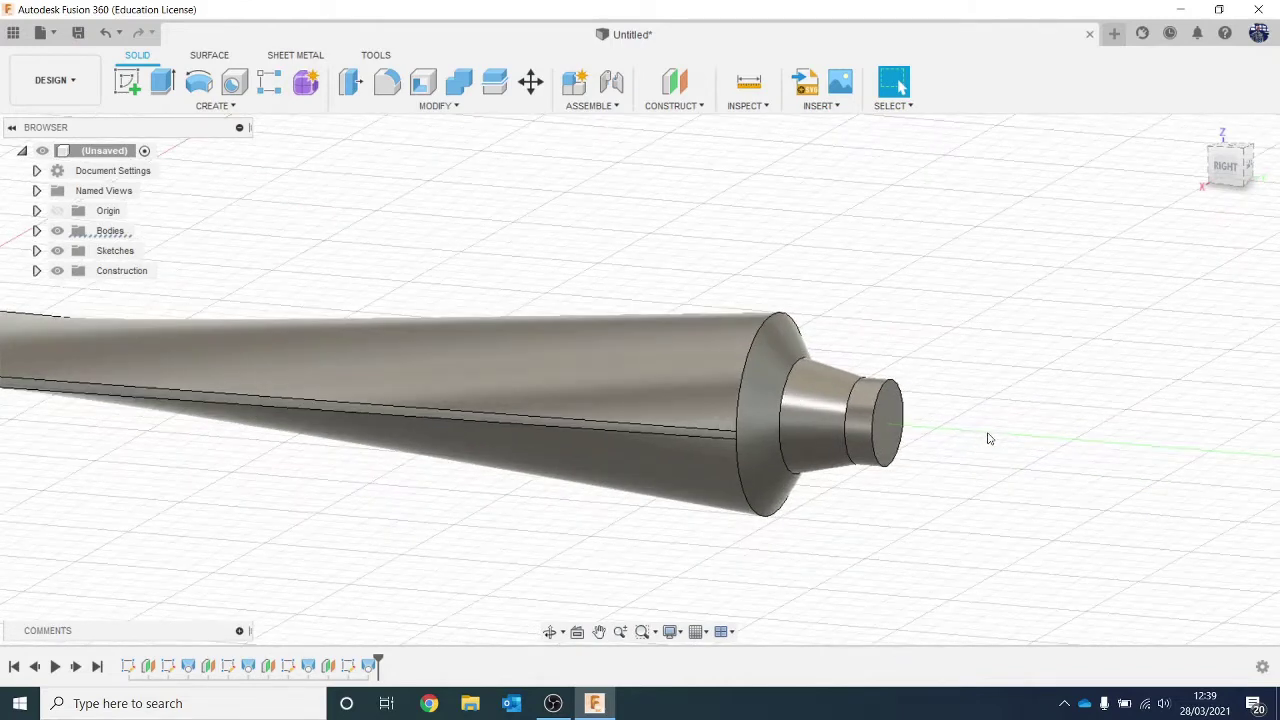
{"action": "middle_click_drag", "start_coordinate": [986, 431], "coordinate": [981, 417]}
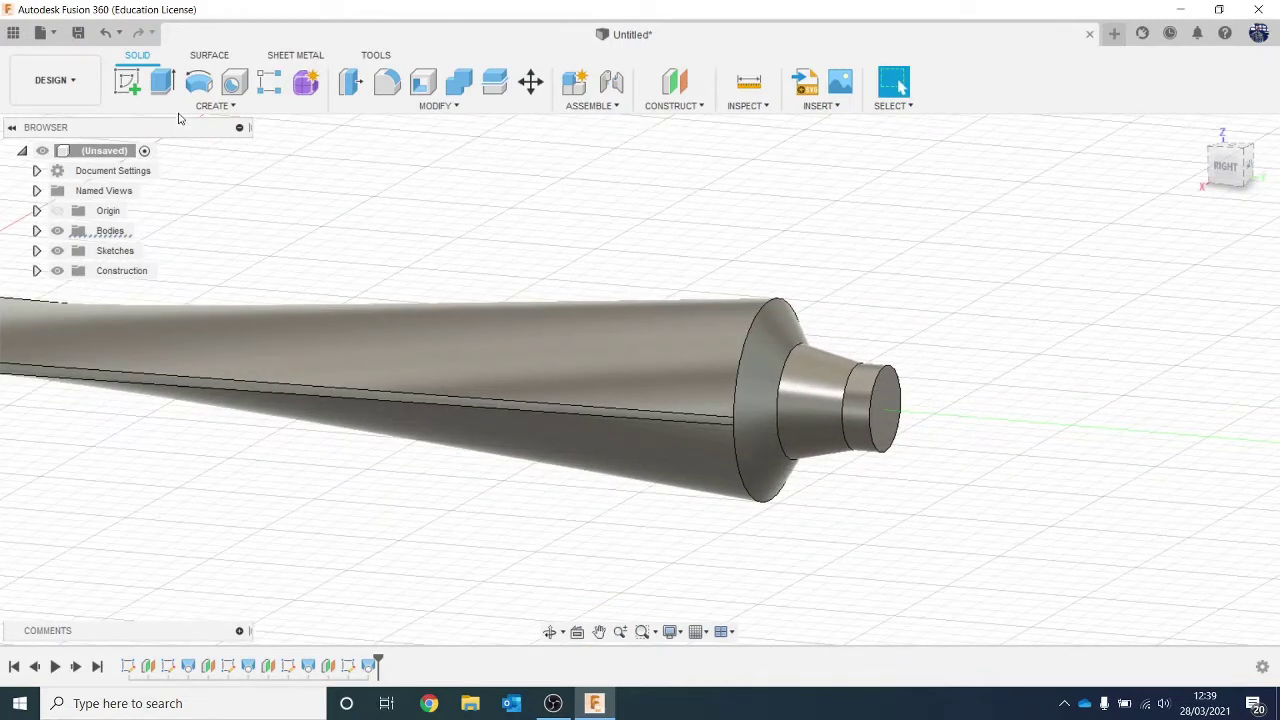
{"action": "left_click", "coordinate": [205, 55]}
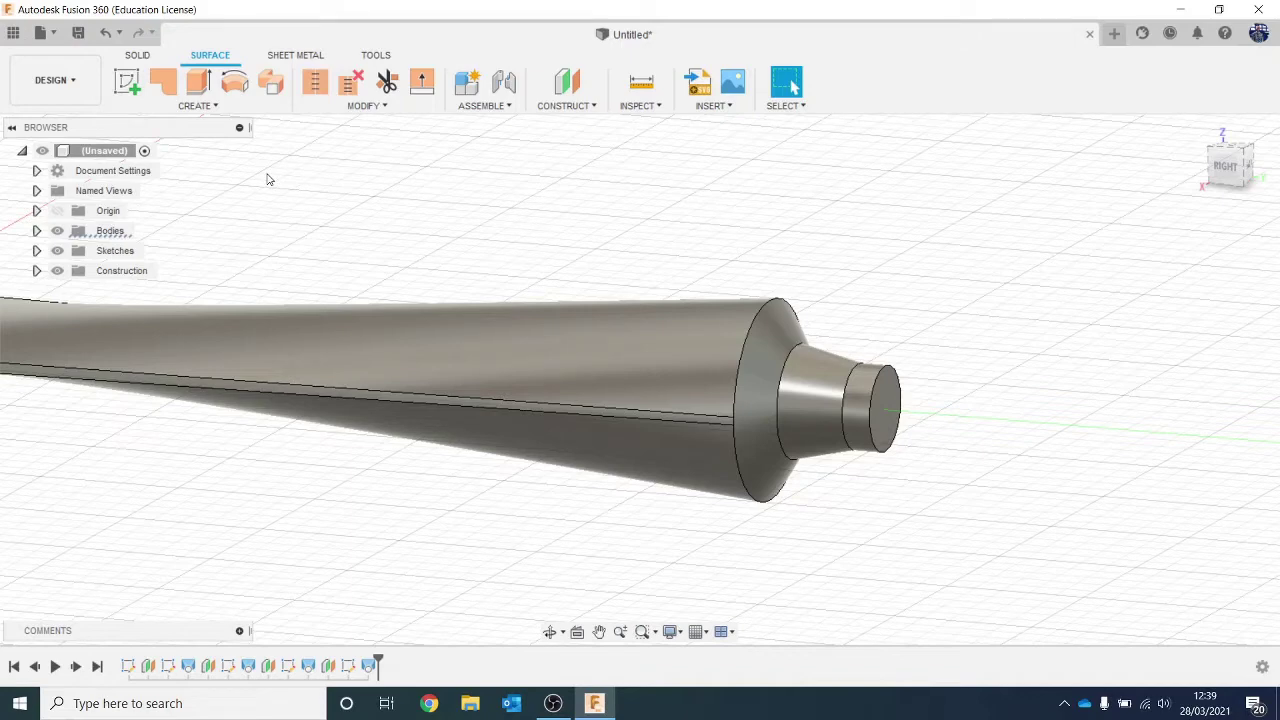
{"action": "left_click", "coordinate": [192, 107]}
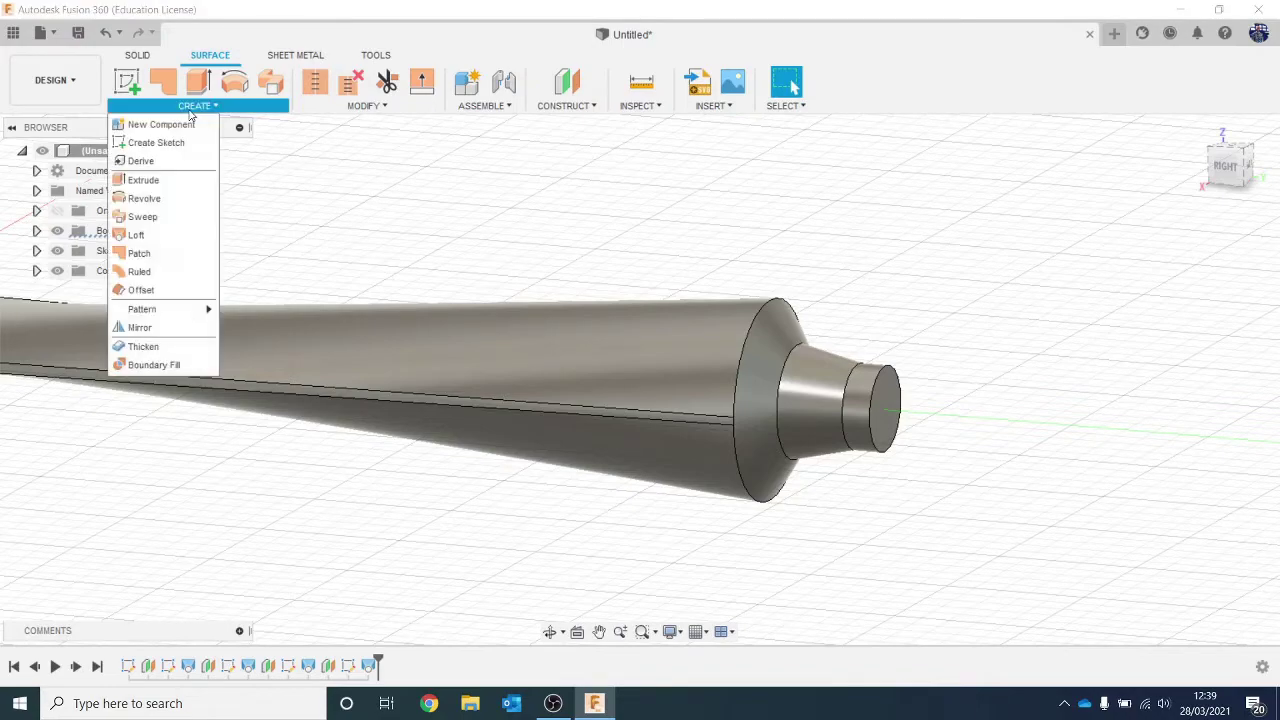
{"action": "left_click", "coordinate": [167, 294]}
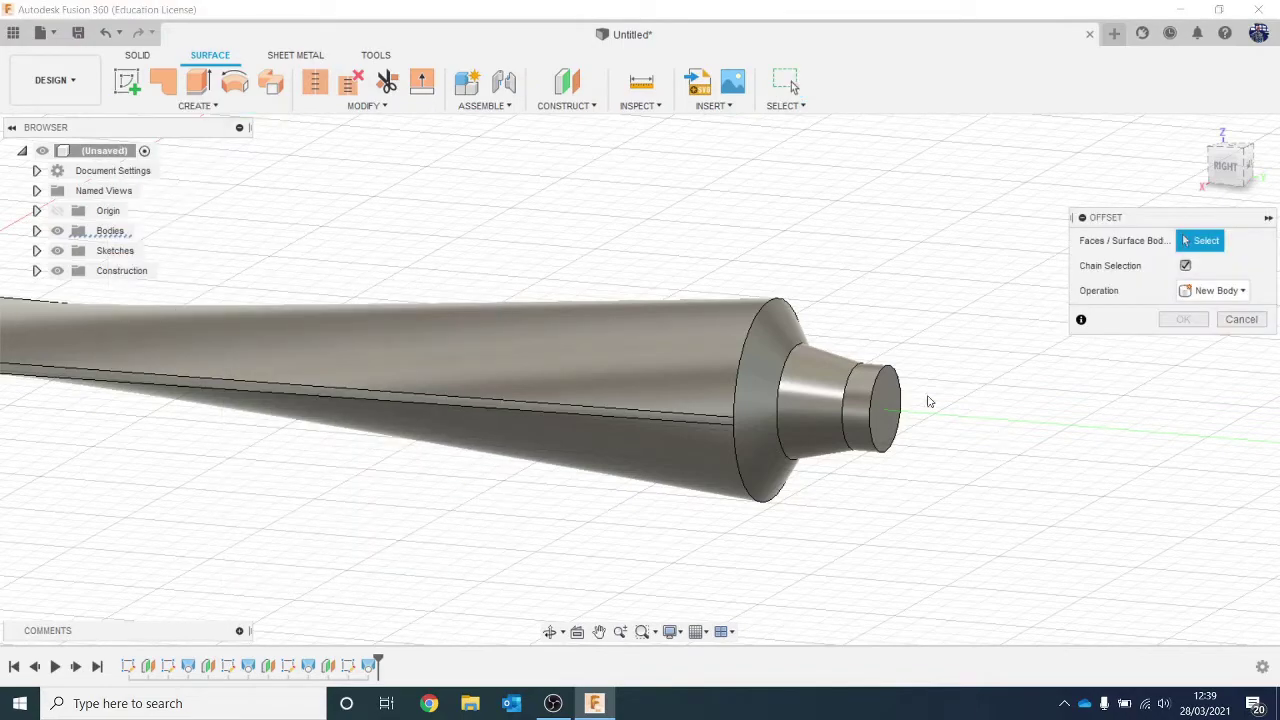
{"action": "left_click", "coordinate": [875, 409]}
{"action": "scroll", "coordinate": [946, 471], "scroll_direction": "up", "scroll_amount": 2}
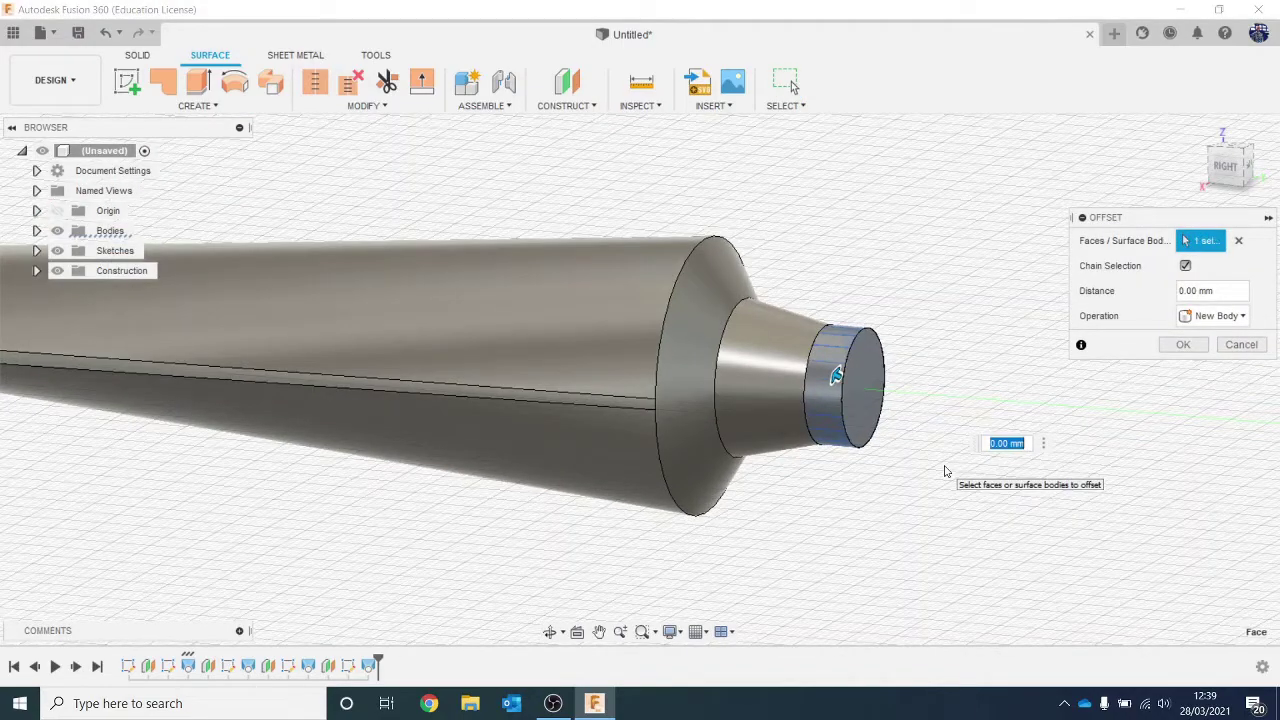
{"action": "key", "text": "BackSpace"}
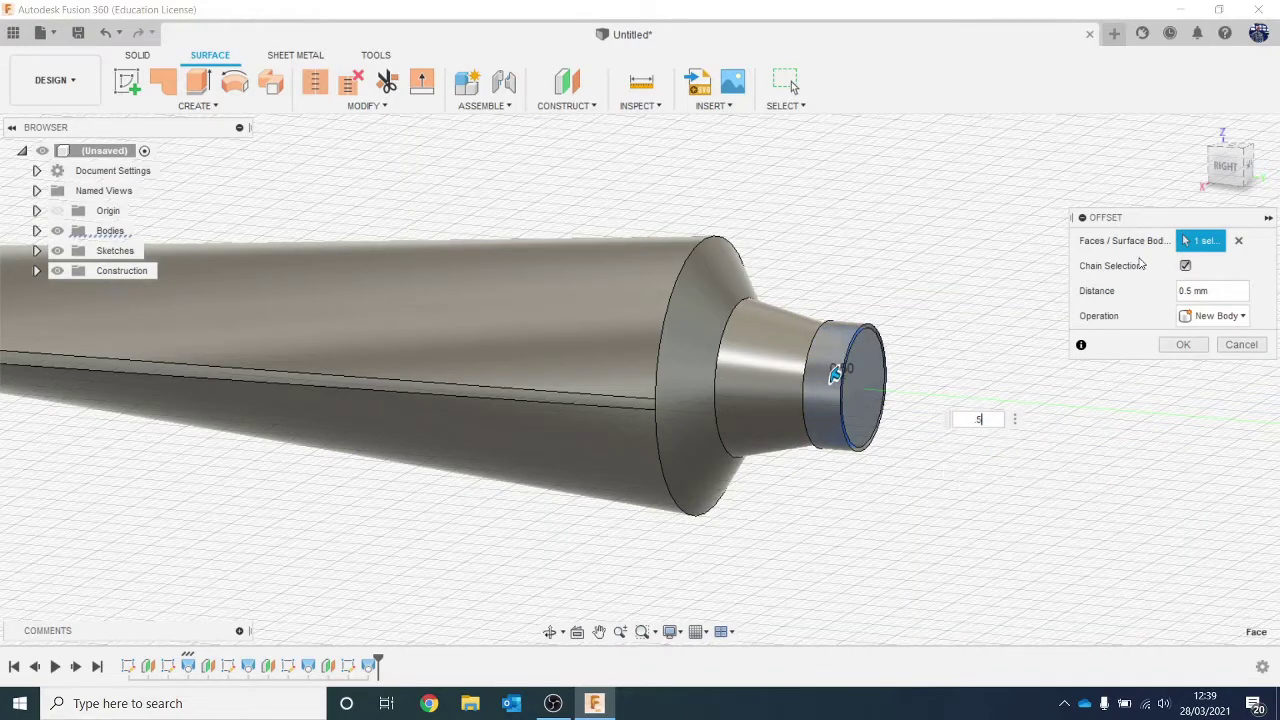
{"action": "left_click", "coordinate": [1174, 345]}
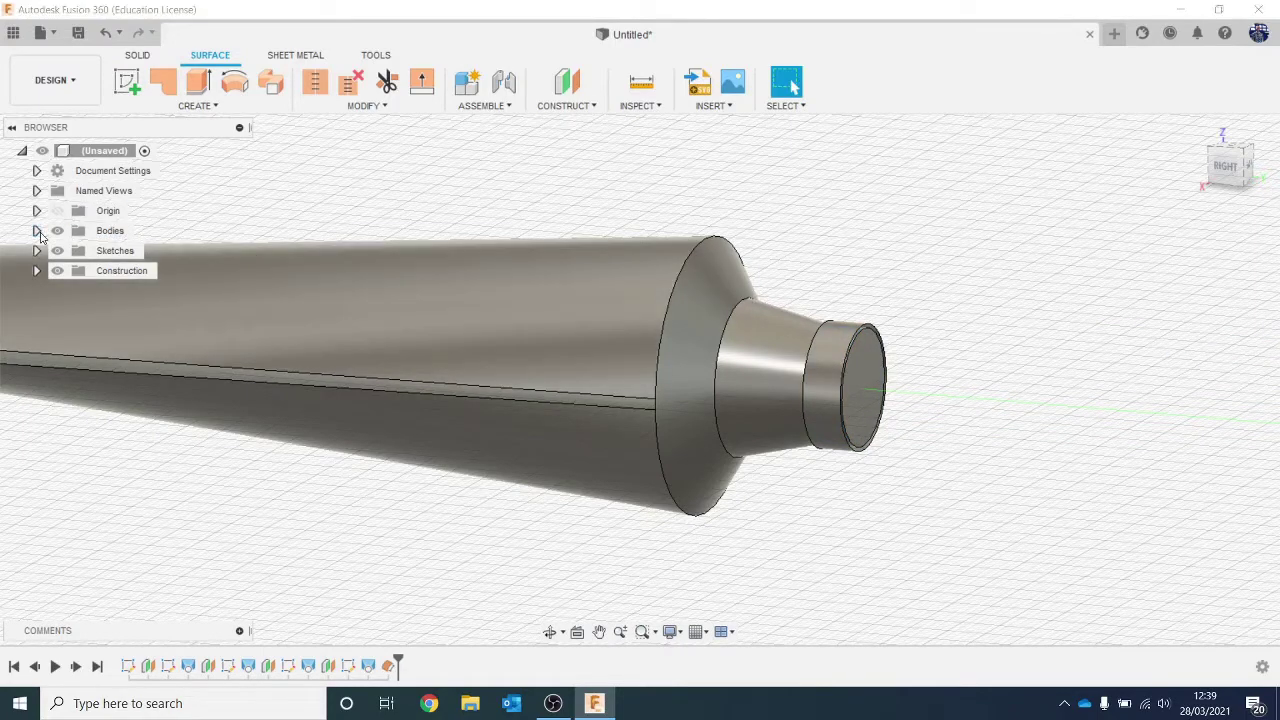
Hide the main solid body and patch the outer circular edge of the offset ring surface as a new body.
{"action": "left_click", "coordinate": [36, 230]}
{"action": "left_click", "coordinate": [72, 250]}
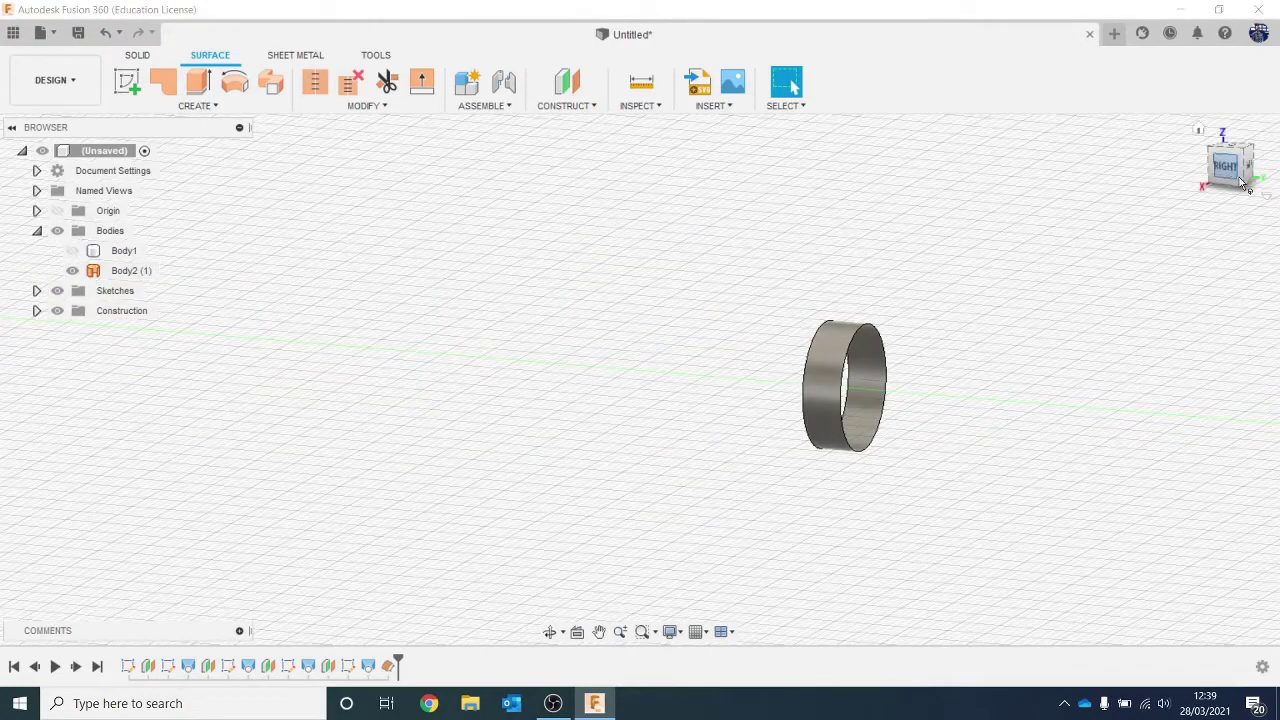
{"action": "left_click_drag", "start_coordinate": [1232, 172], "coordinate": [1212, 172]}
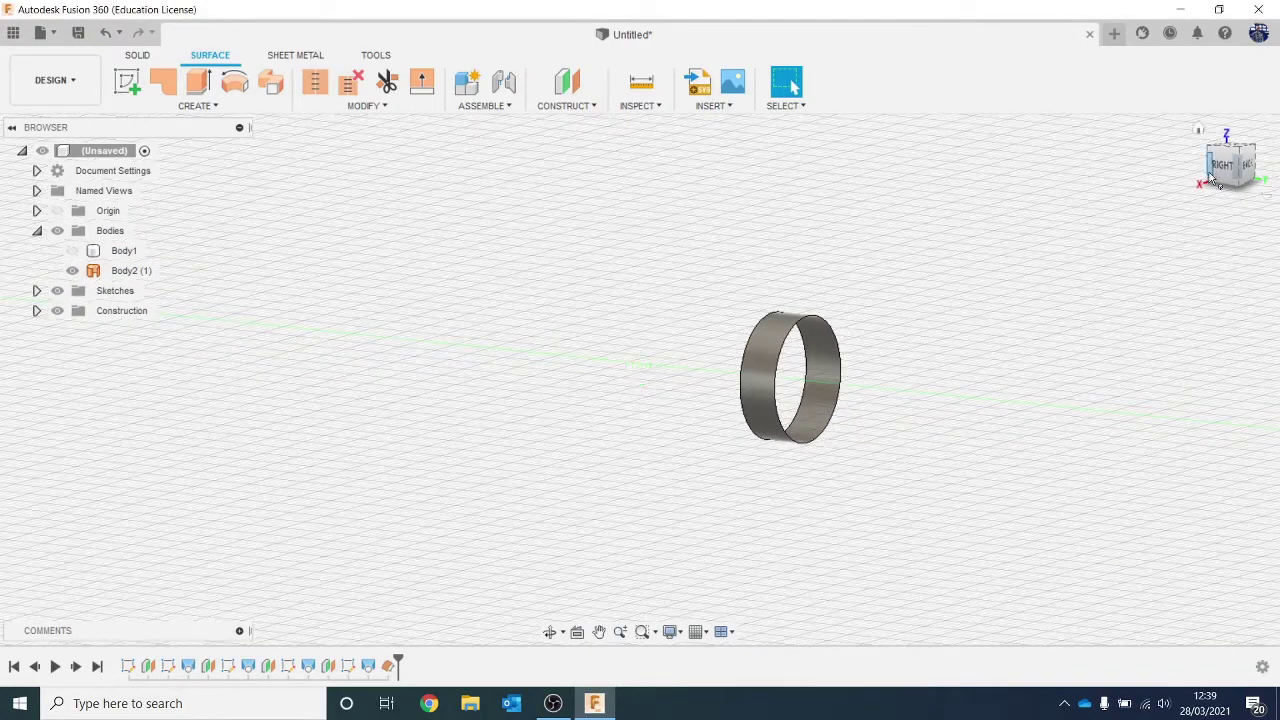
{"action": "scroll", "coordinate": [1043, 398], "scroll_direction": "up", "scroll_amount": 1}
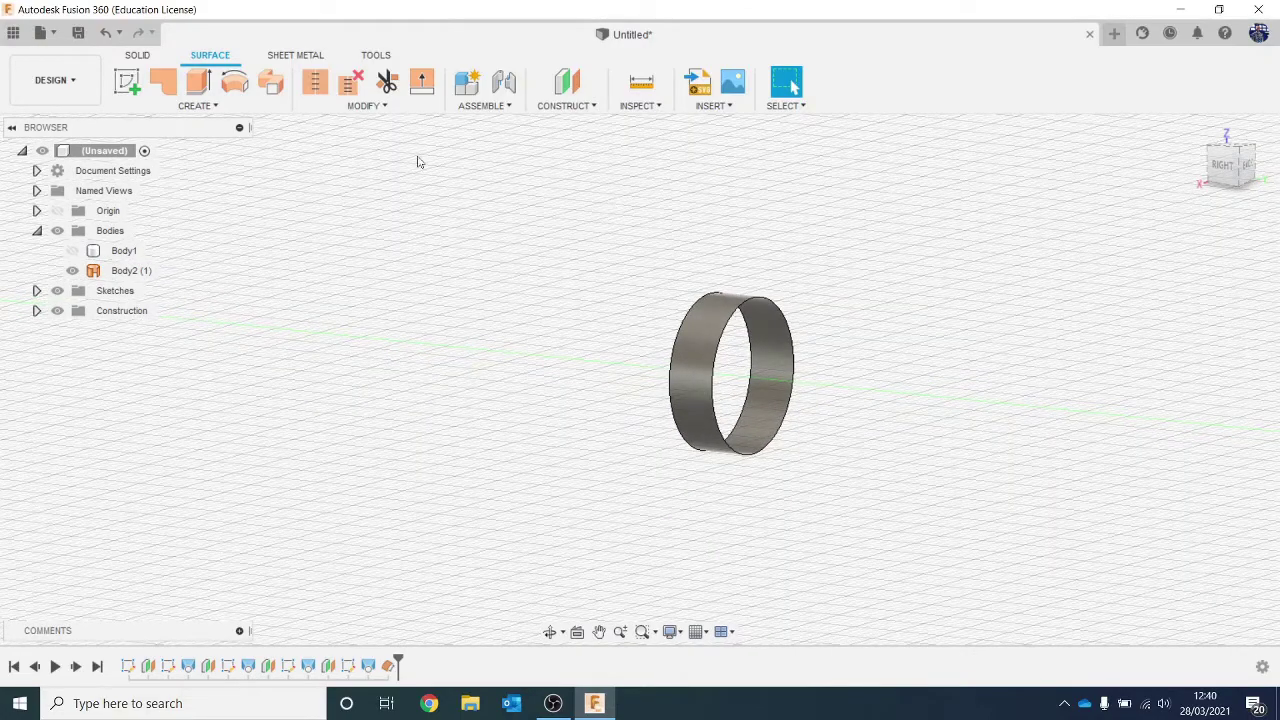
{"action": "left_click", "coordinate": [182, 115]}
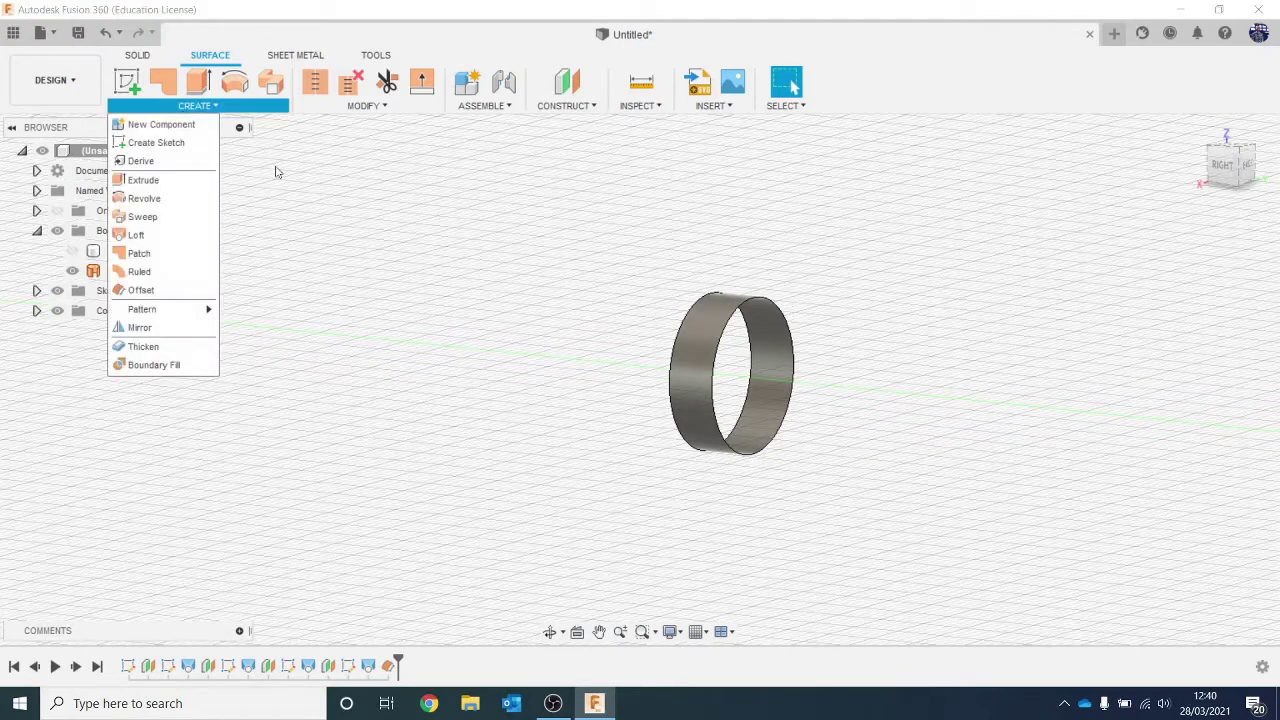
{"action": "left_click", "coordinate": [160, 253]}
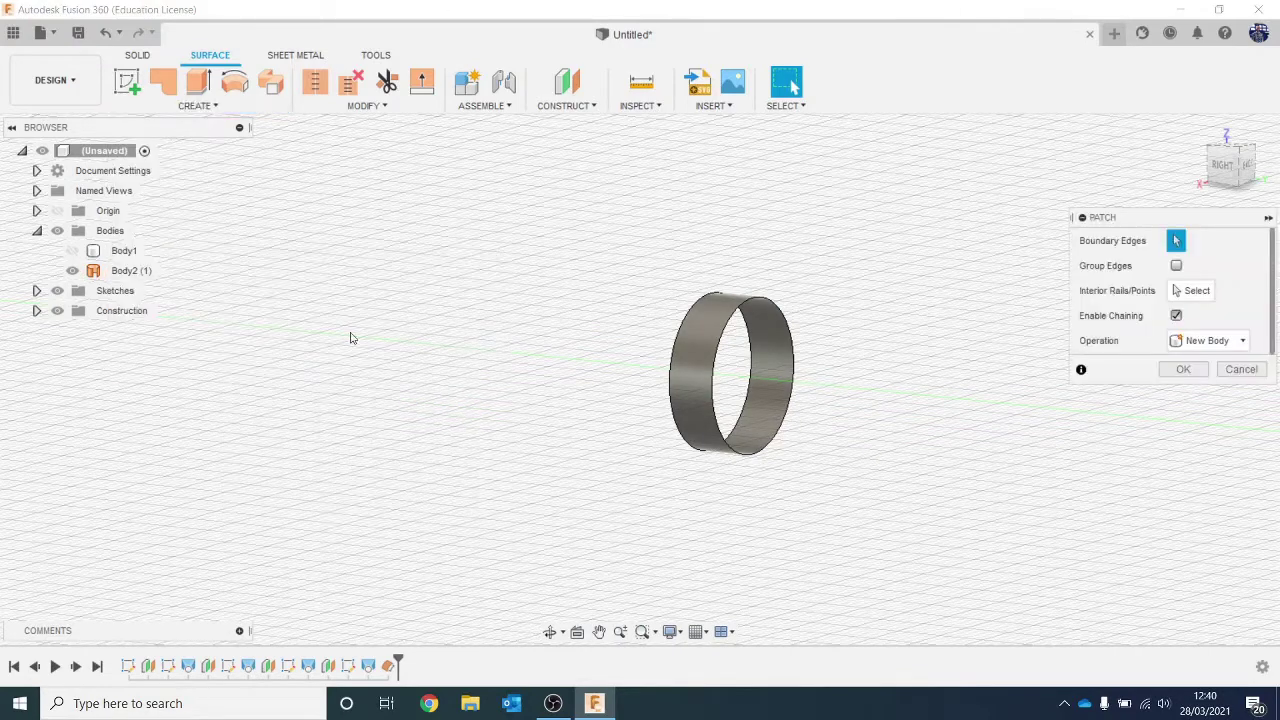
{"action": "left_click", "coordinate": [764, 302]}
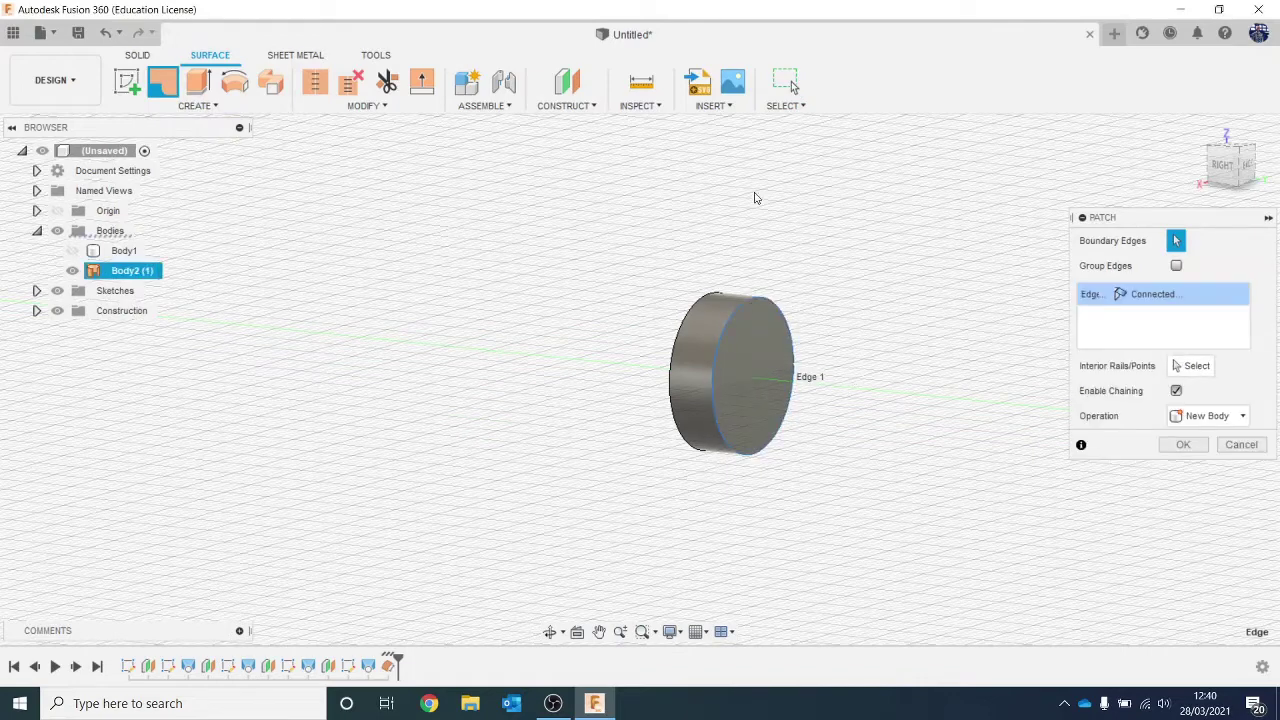
{"action": "left_click", "coordinate": [1183, 445]}
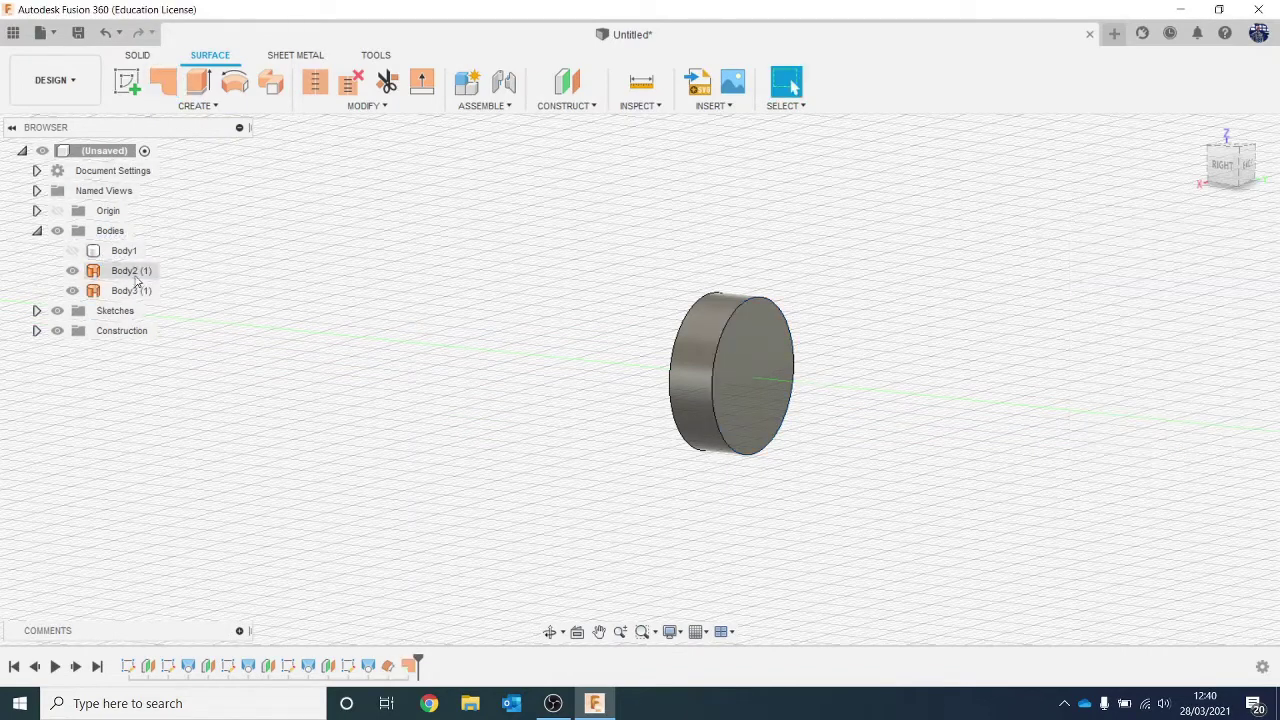
Hide and reshow the ring and patch surfaces, and stitch the two together with a 0.10 mm tolerance.
{"action": "left_click", "coordinate": [74, 275]}
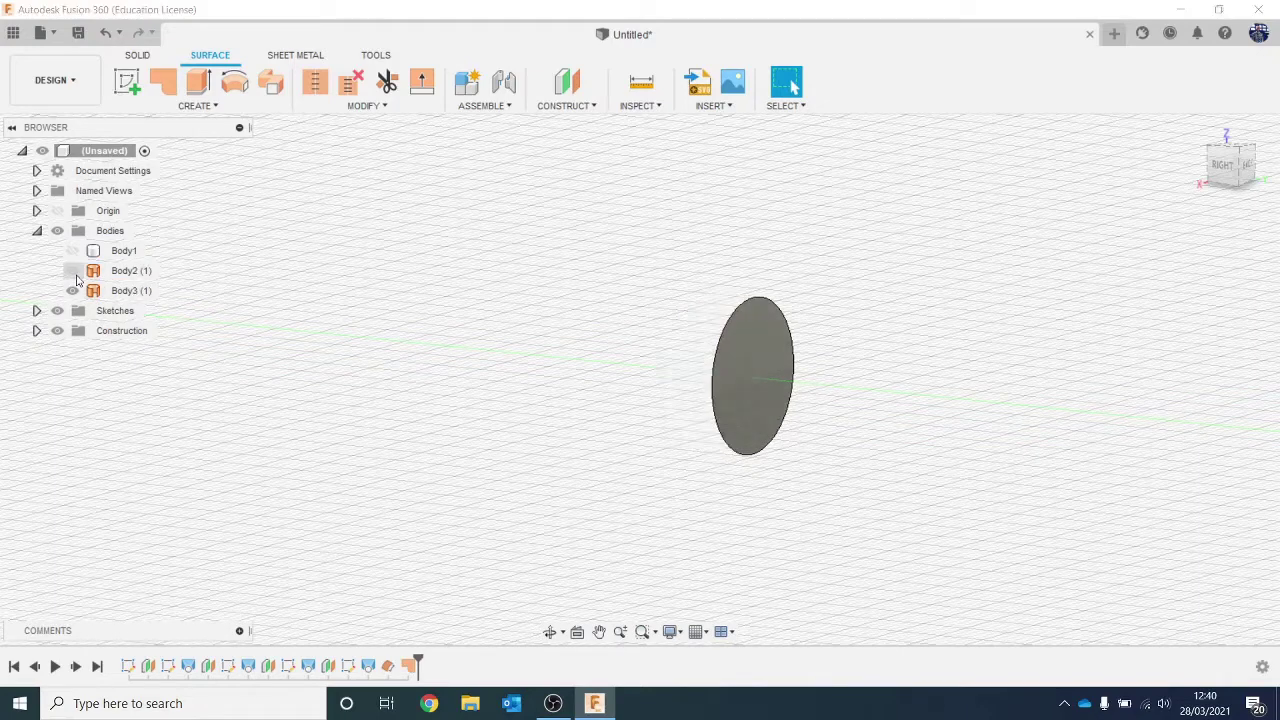
{"action": "left_click", "coordinate": [72, 290]}
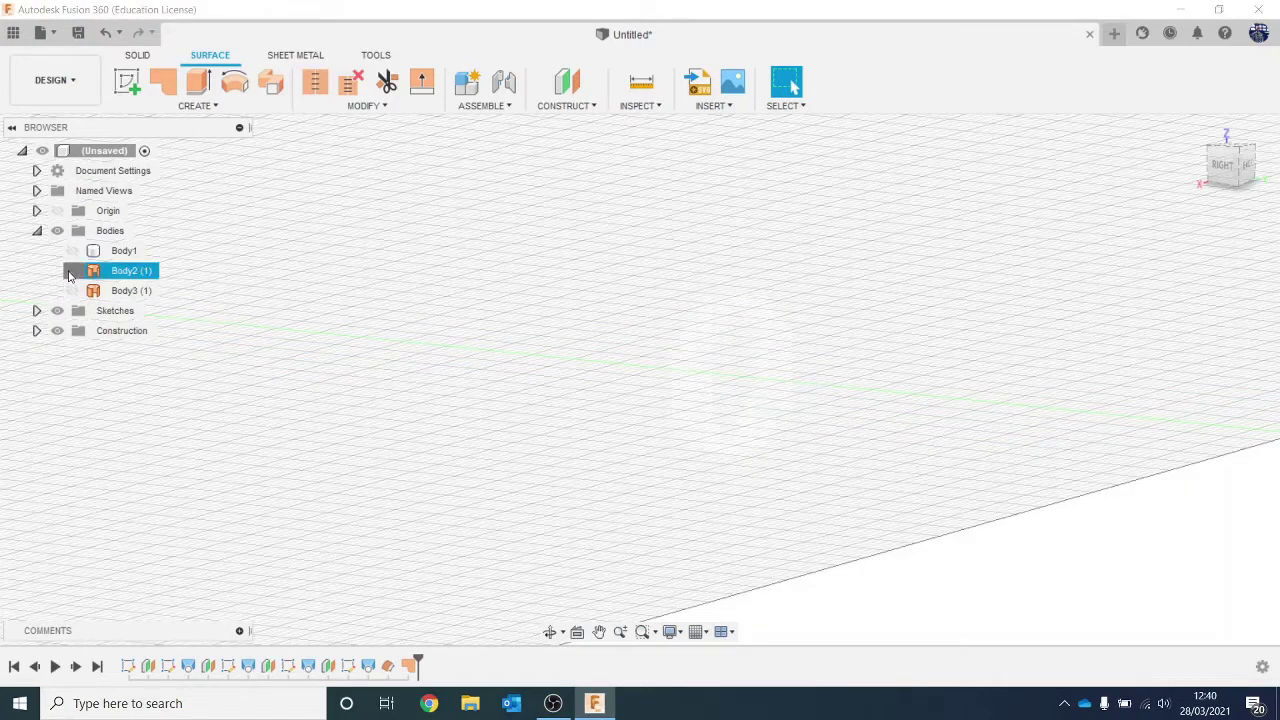
{"action": "left_click", "coordinate": [71, 272]}
{"action": "left_click", "coordinate": [72, 290]}
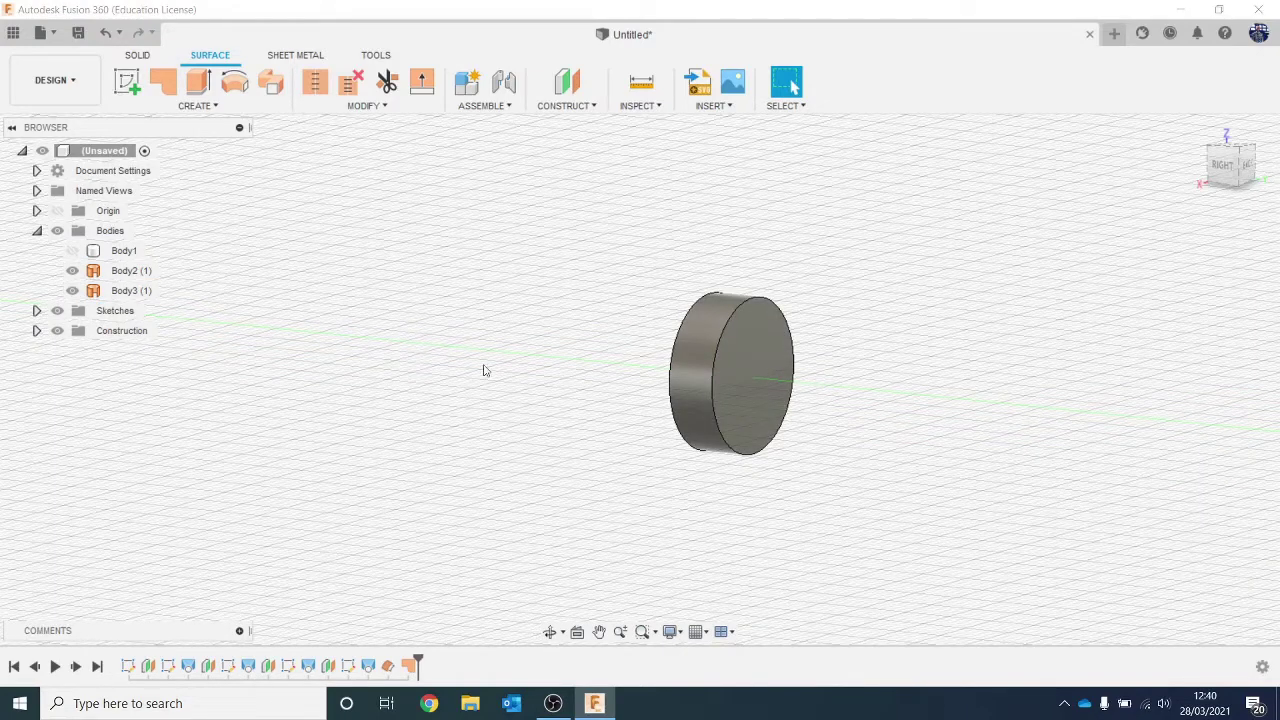
{"action": "left_click", "coordinate": [316, 83]}
{"action": "left_click", "coordinate": [684, 368]}
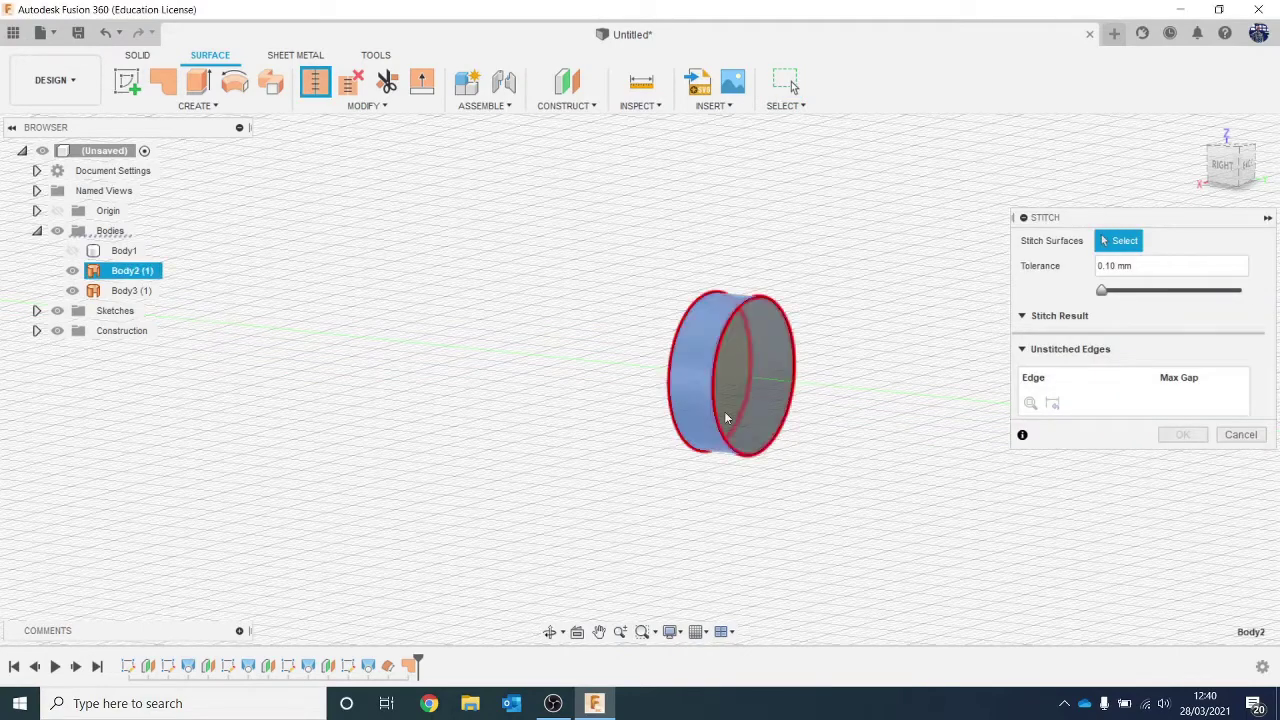
{"action": "left_click", "coordinate": [746, 340]}
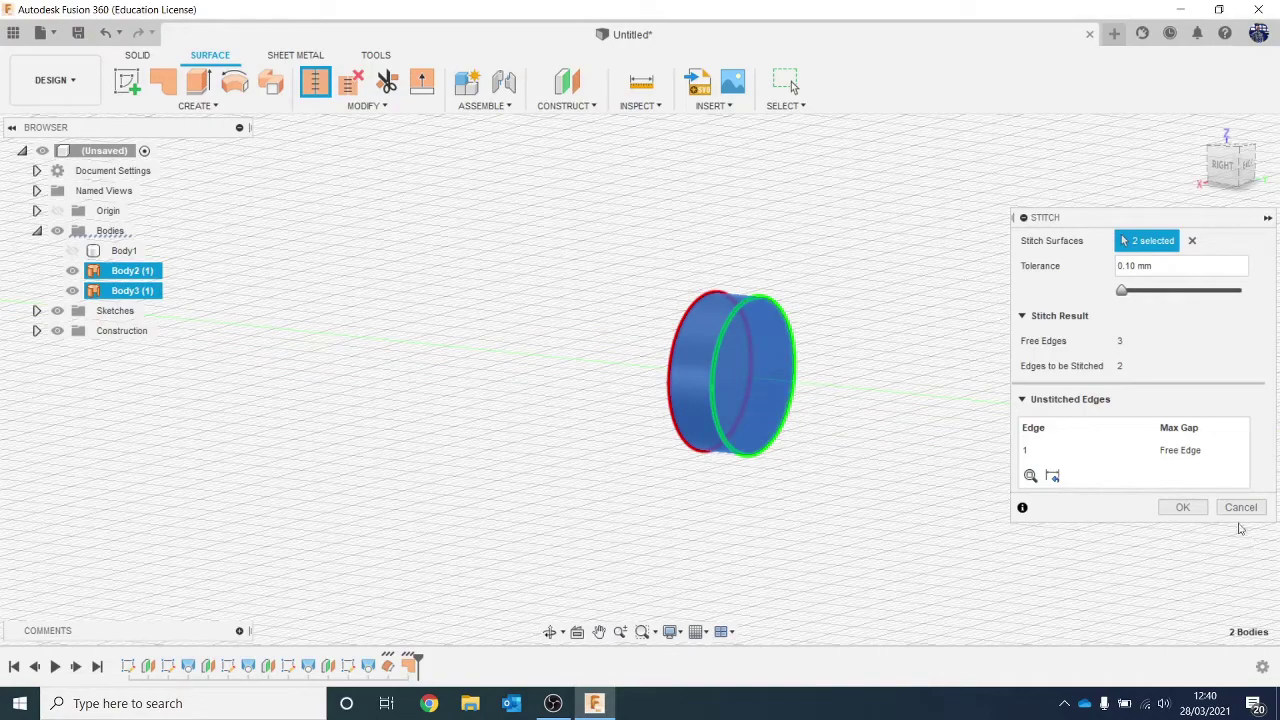
{"action": "left_click", "coordinate": [1181, 507]}
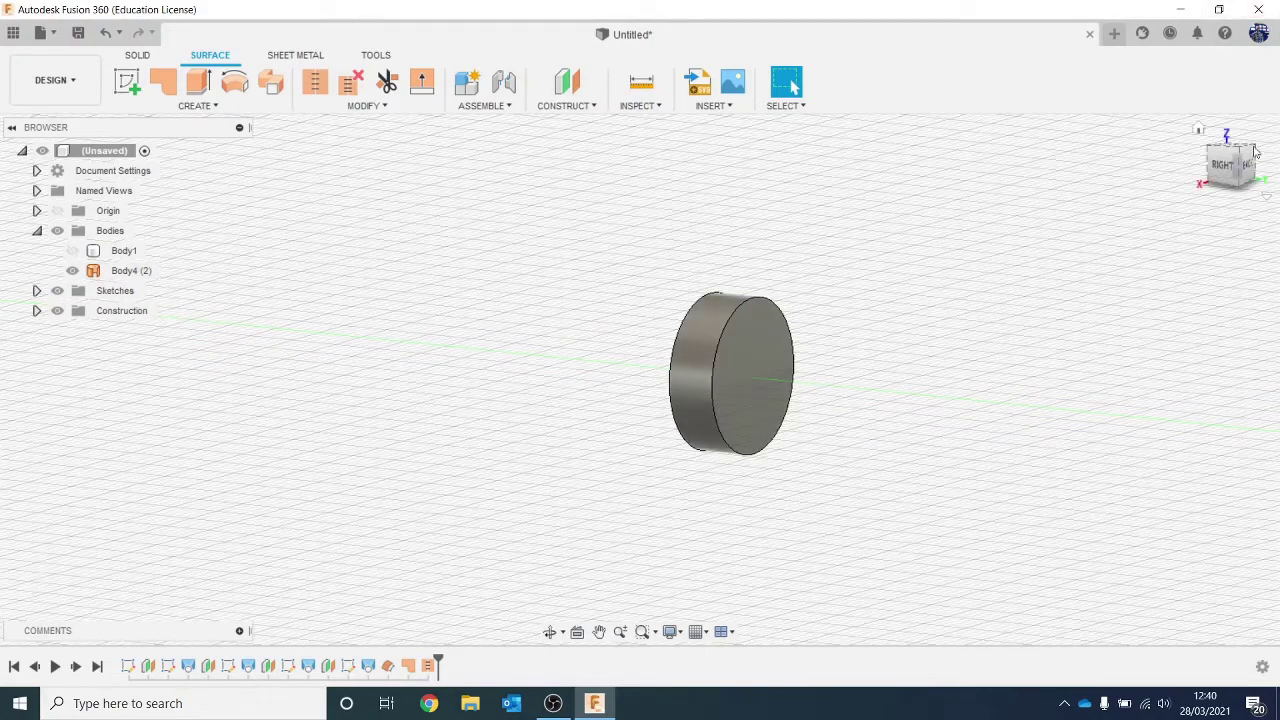
Thicken all faces of the stitched cap surface by 0.5 mm on one side as a new body.
{"action": "mouse_move", "coordinate": [1235, 151]}
{"action": "left_mouse_down"}
{"action": "mouse_move", "coordinate": [1250, 157]}
{"action": "mouse_move", "coordinate": [1262, 140]}
{"action": "mouse_move", "coordinate": [1268, 162]}
{"action": "mouse_move", "coordinate": [1240, 166]}
{"action": "left_mouse_up"}
{"action": "left_click_drag", "start_coordinate": [1029, 242], "coordinate": [777, 163]}
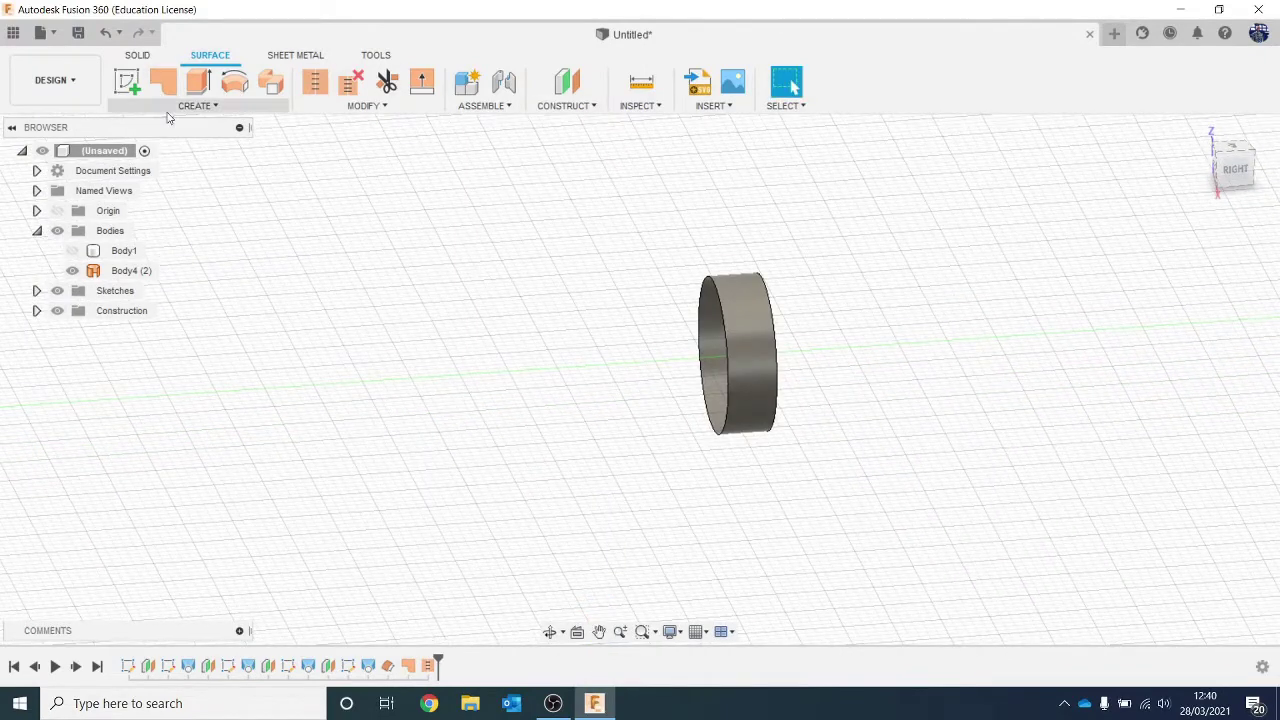
{"action": "left_click", "coordinate": [197, 105]}
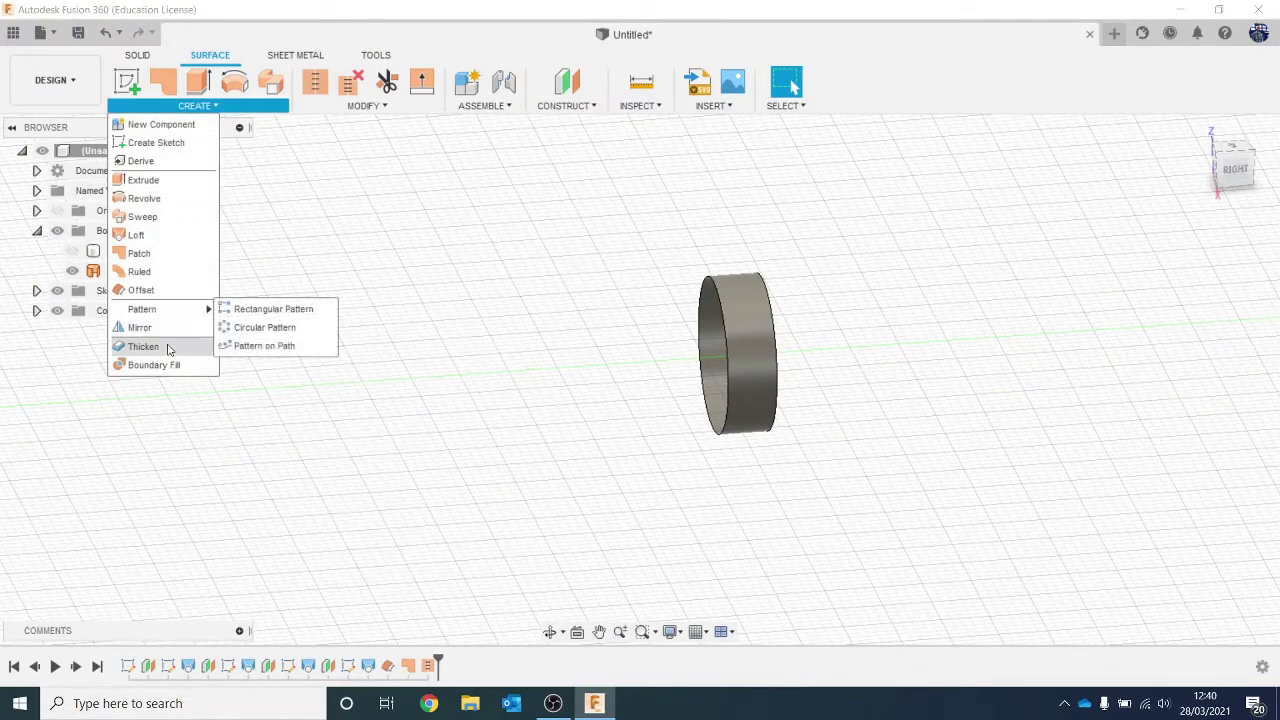
{"action": "left_click", "coordinate": [826, 390]}
{"action": "left_click_drag", "start_coordinate": [580, 232], "coordinate": [940, 509]}
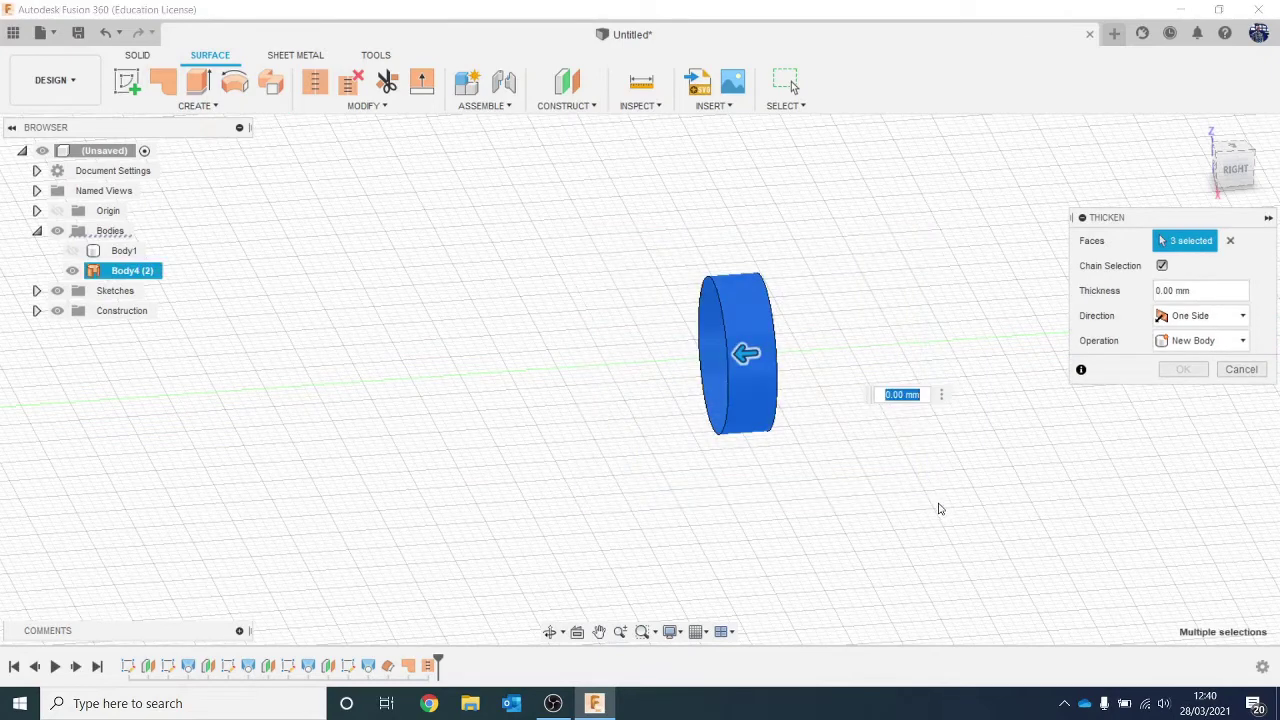
{"action": "key", "text": "BackSpace"}
{"action": "type", "text": "4"}
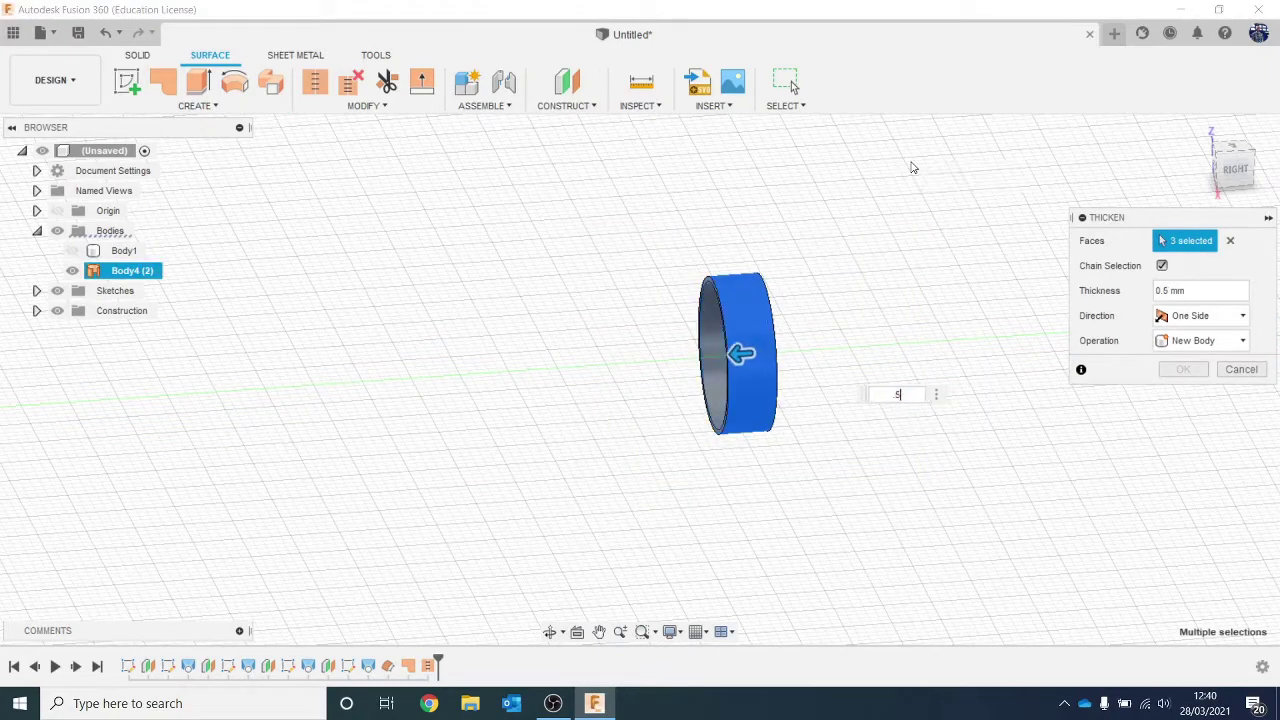
{"action": "key", "text": "Return"}
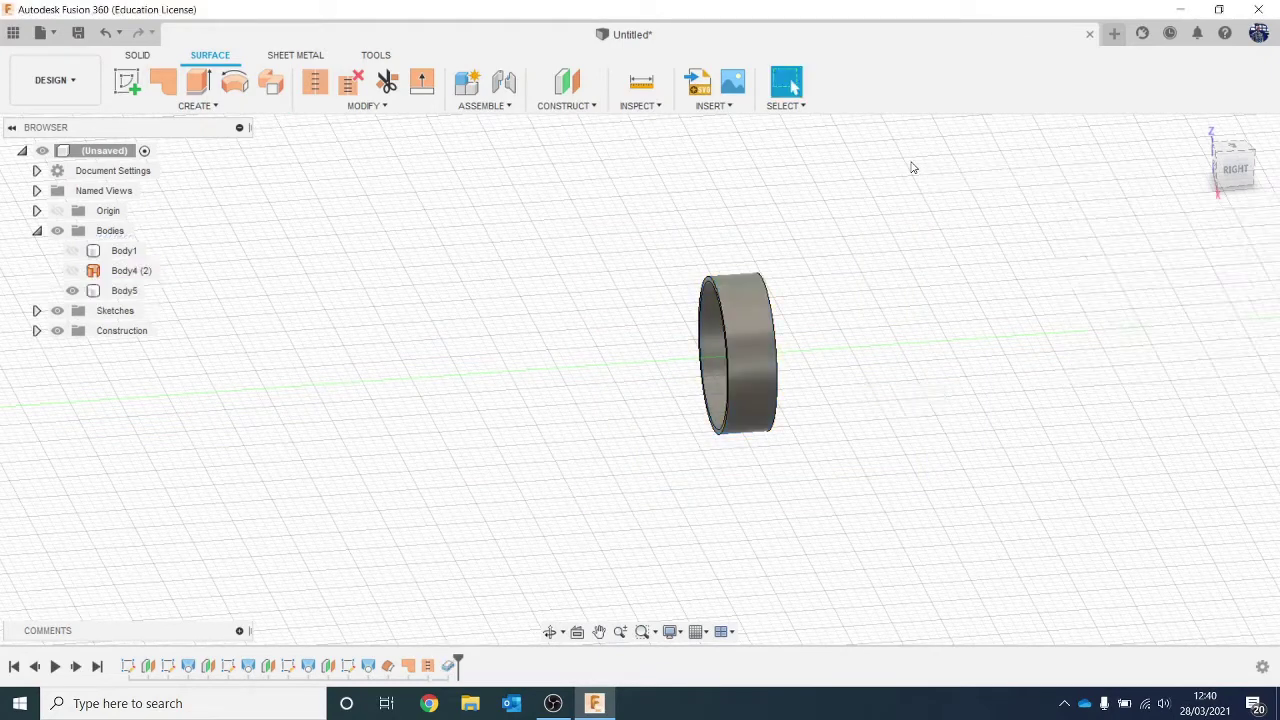
Inspect the thickened cap's hollow inside and show the main solid body again.
{"action": "left_click", "coordinate": [72, 291]}
{"action": "left_click", "coordinate": [72, 291]}
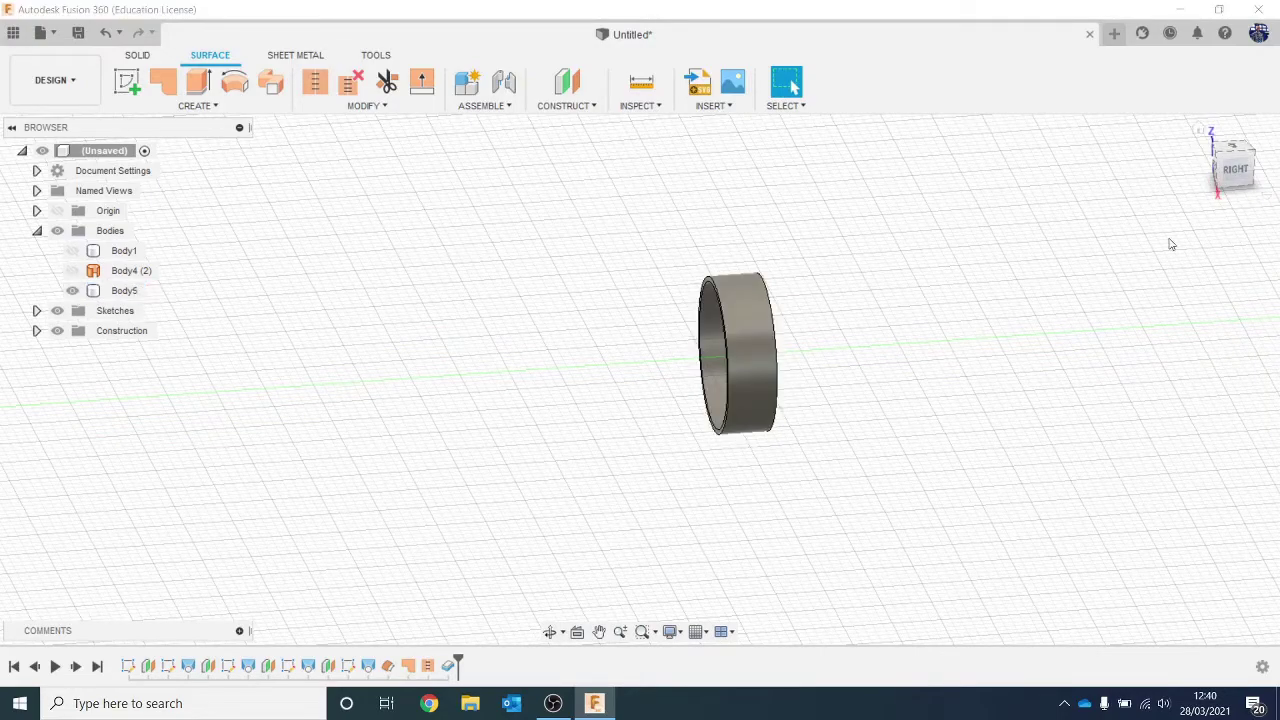
{"action": "left_click_drag", "start_coordinate": [1221, 176], "coordinate": [1243, 172]}
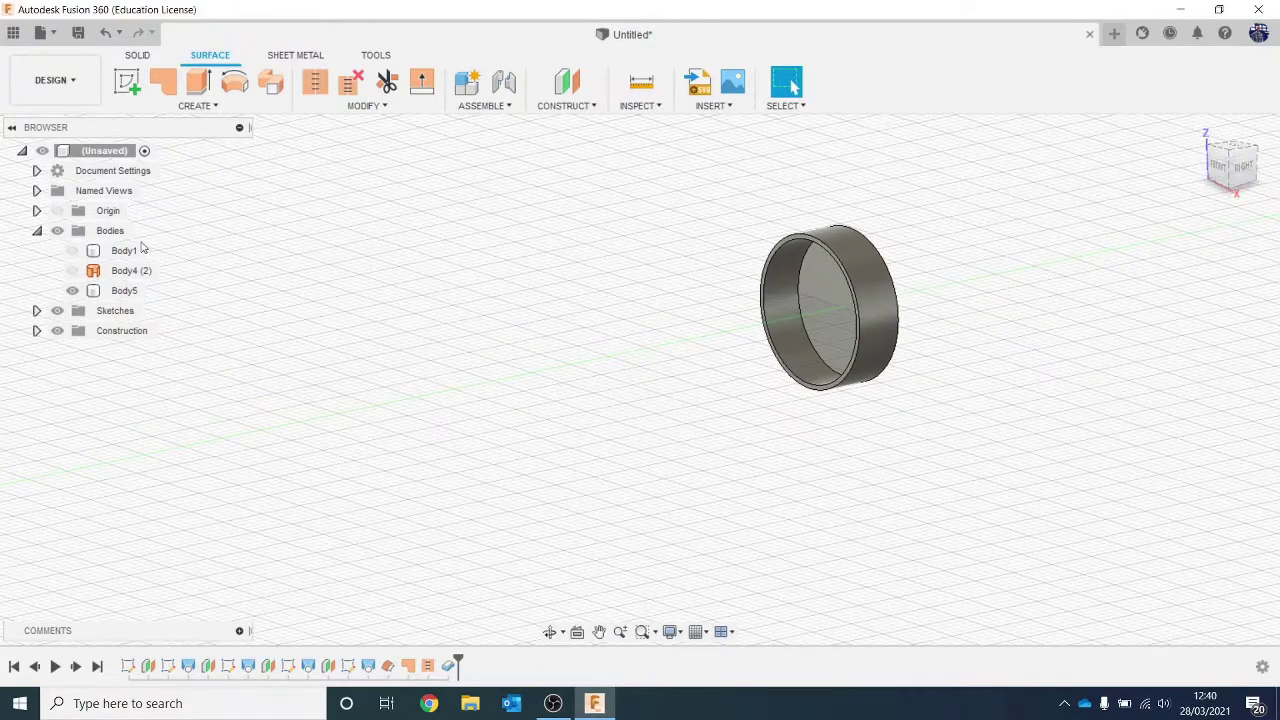
{"action": "left_click", "coordinate": [72, 251]}
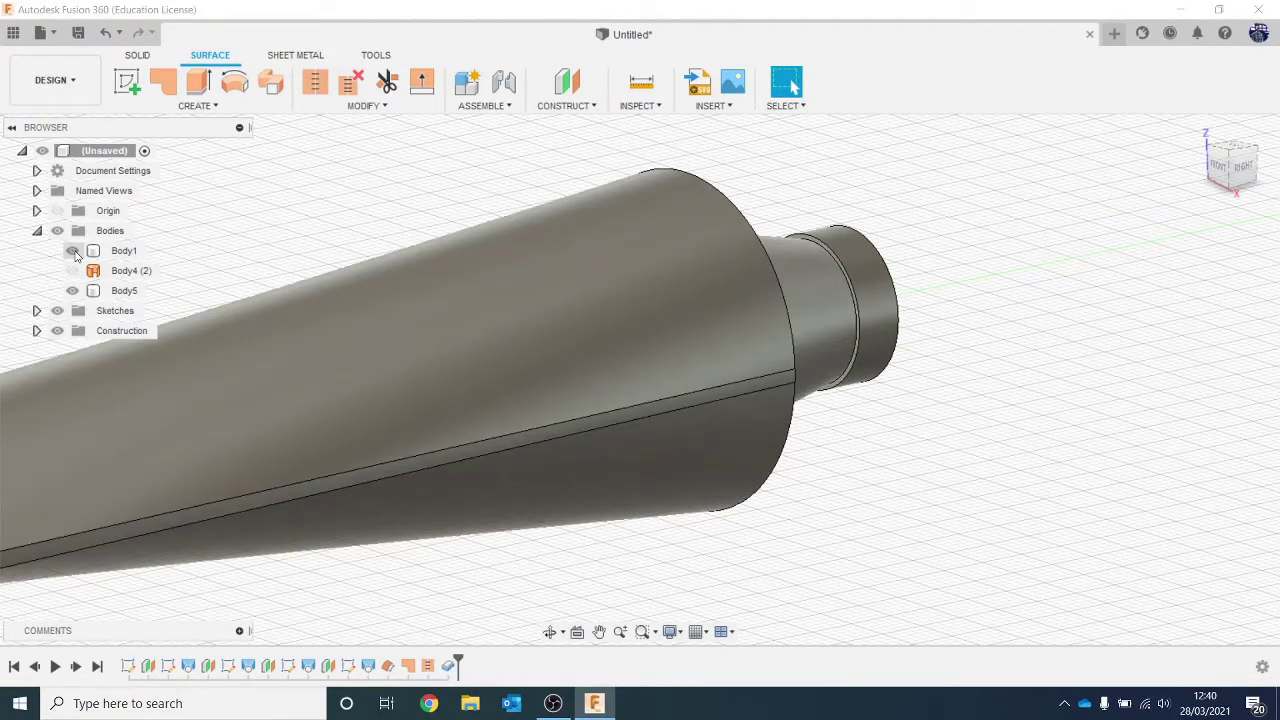
Save the design as "loft video" in the project "Intro to Fusion lessons 2020 Collyers".
{"action": "left_click", "coordinate": [78, 33]}
{"action": "left_click", "coordinate": [912, 224]}
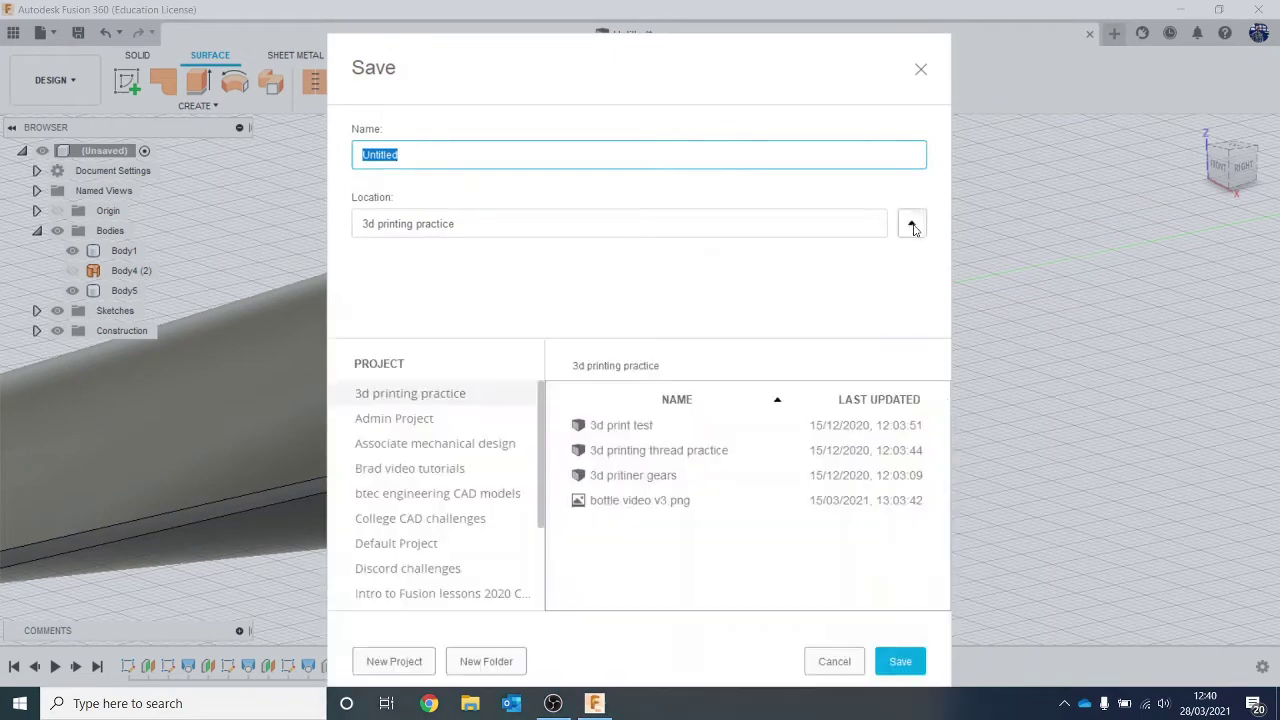
{"action": "scroll", "coordinate": [470, 500], "scroll_direction": "down", "scroll_amount": 3}
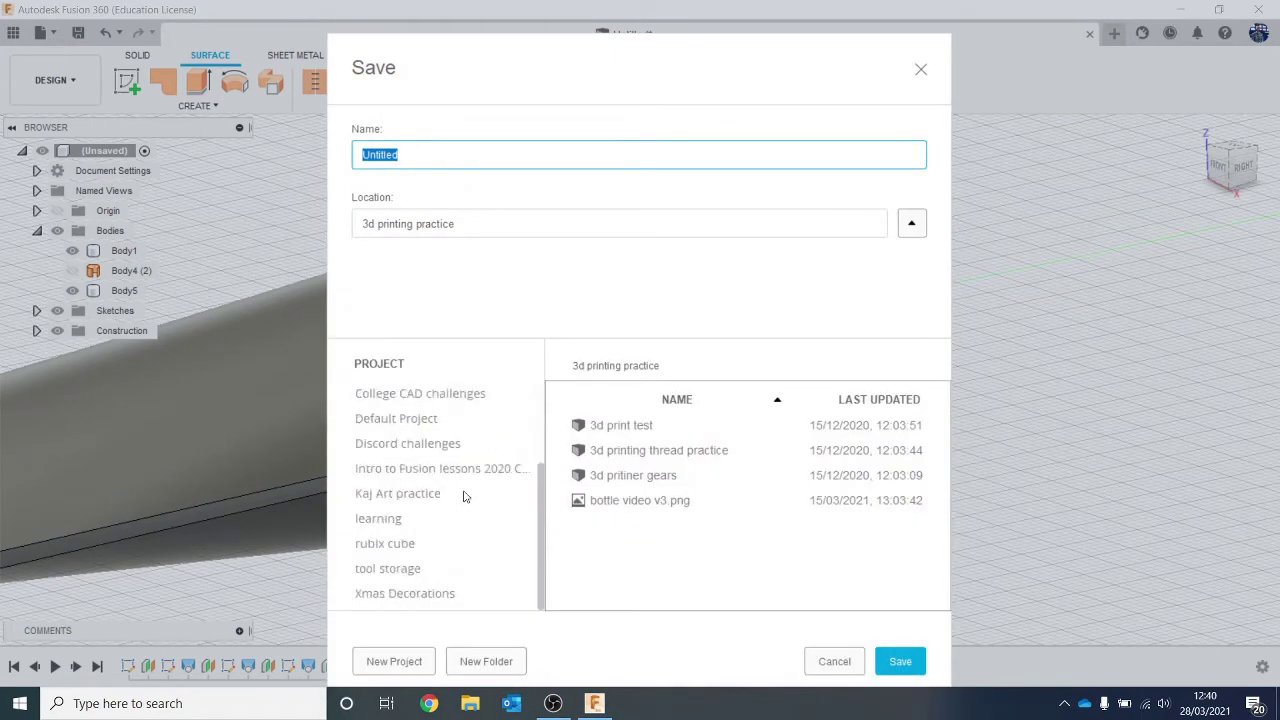
{"action": "left_click", "coordinate": [459, 470]}
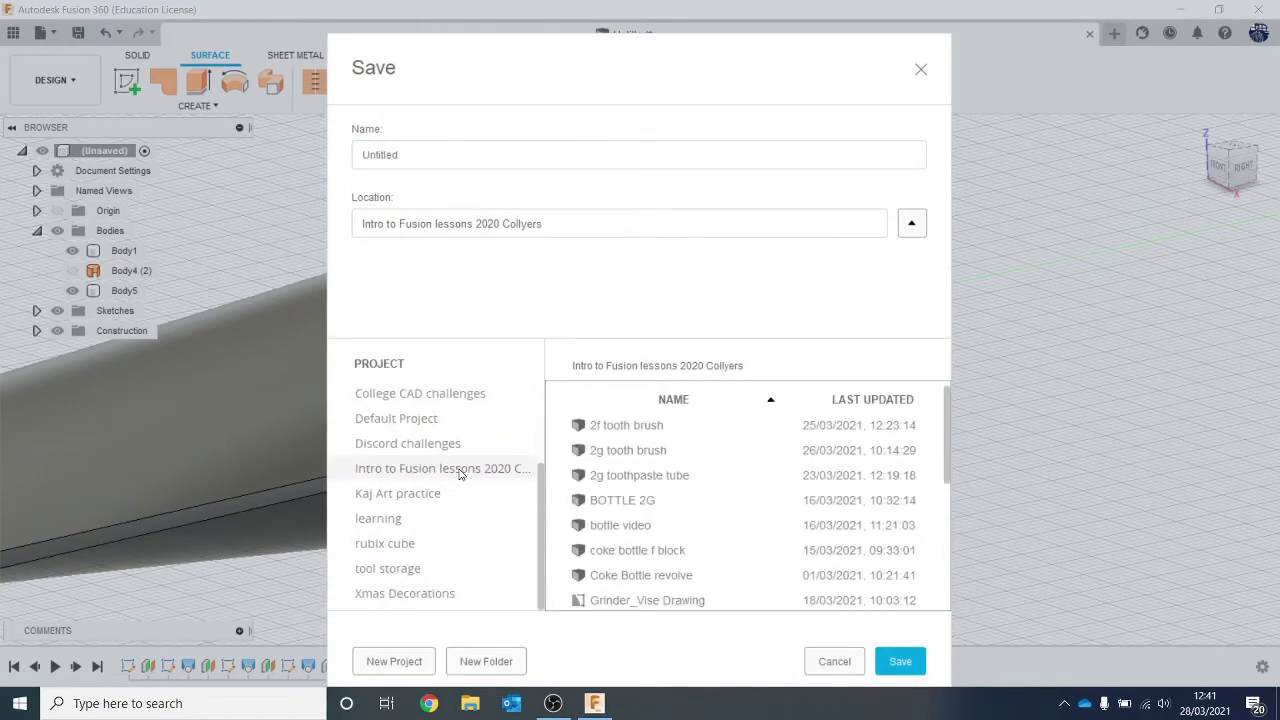
{"action": "left_click", "coordinate": [502, 155]}
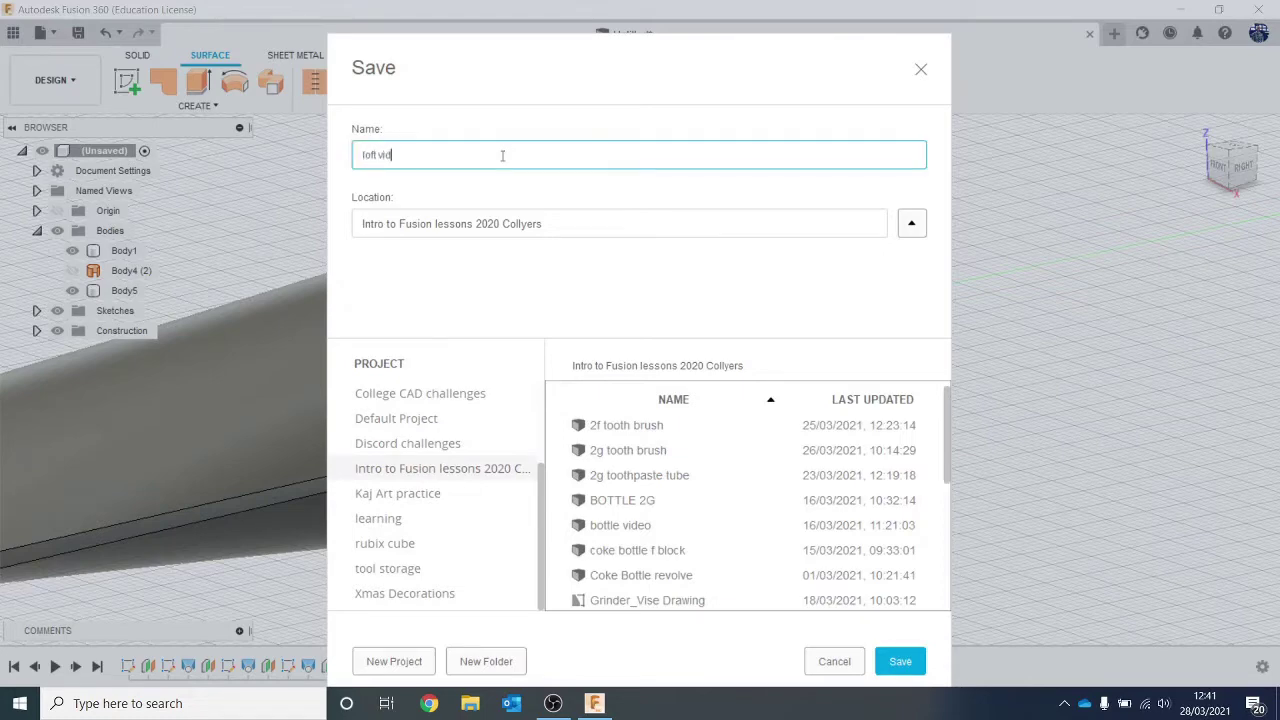
{"action": "key", "text": "Return"}
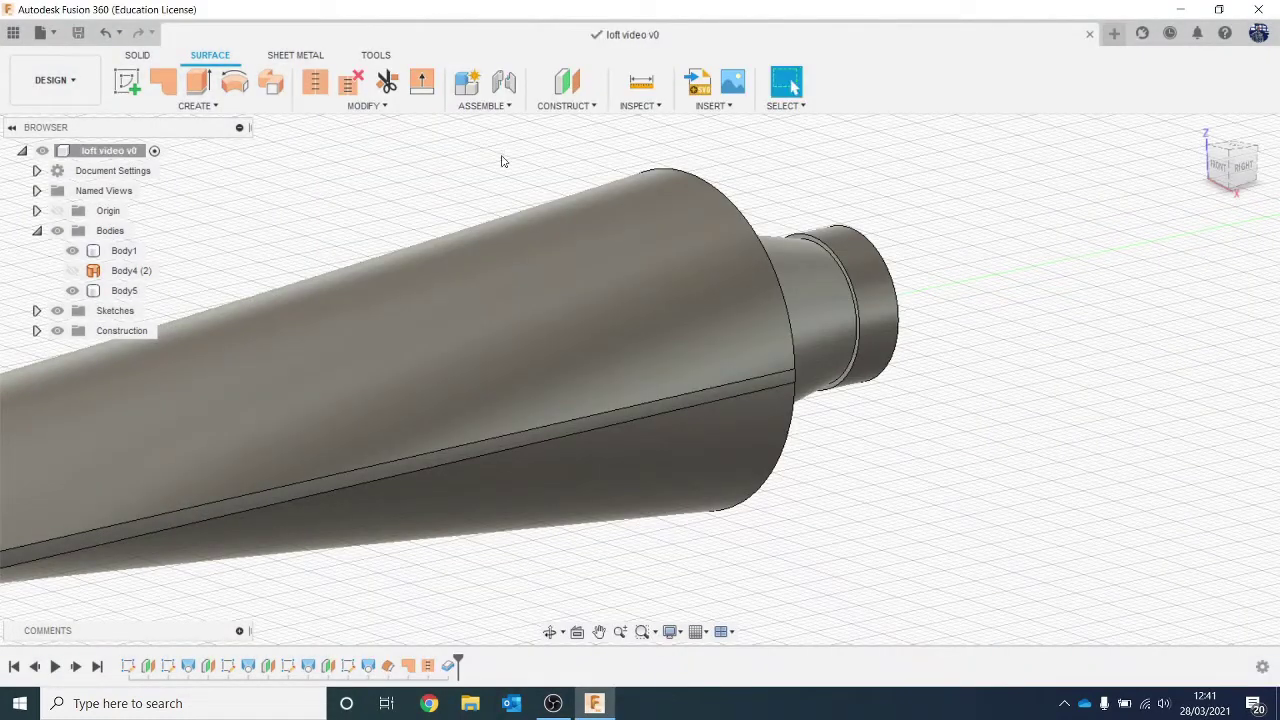
{"action": "left_click", "coordinate": [664, 219]}
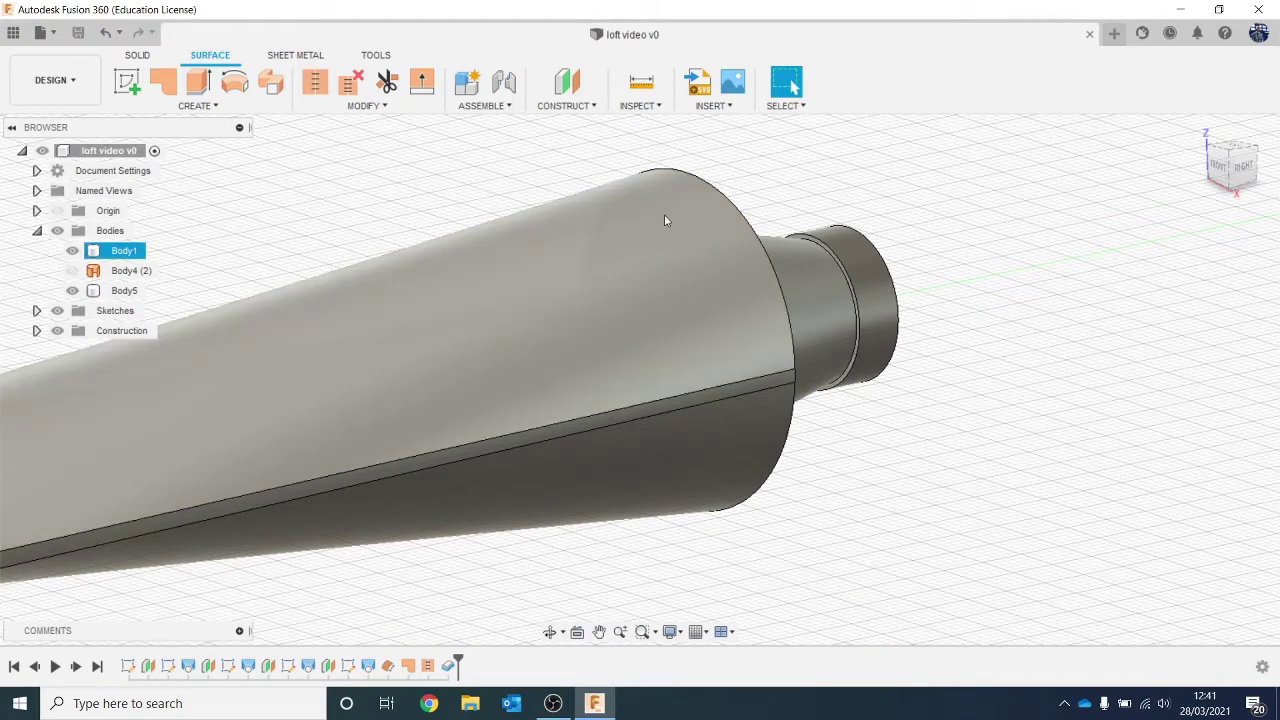
Rotate the cap body 131.1 degrees about the Z axis so that it tilts off the tube tip.
{"action": "scroll", "coordinate": [617, 230], "scroll_direction": "down", "scroll_amount": 2}
{"action": "middle_click_drag", "start_coordinate": [722, 206], "coordinate": [859, 275]}
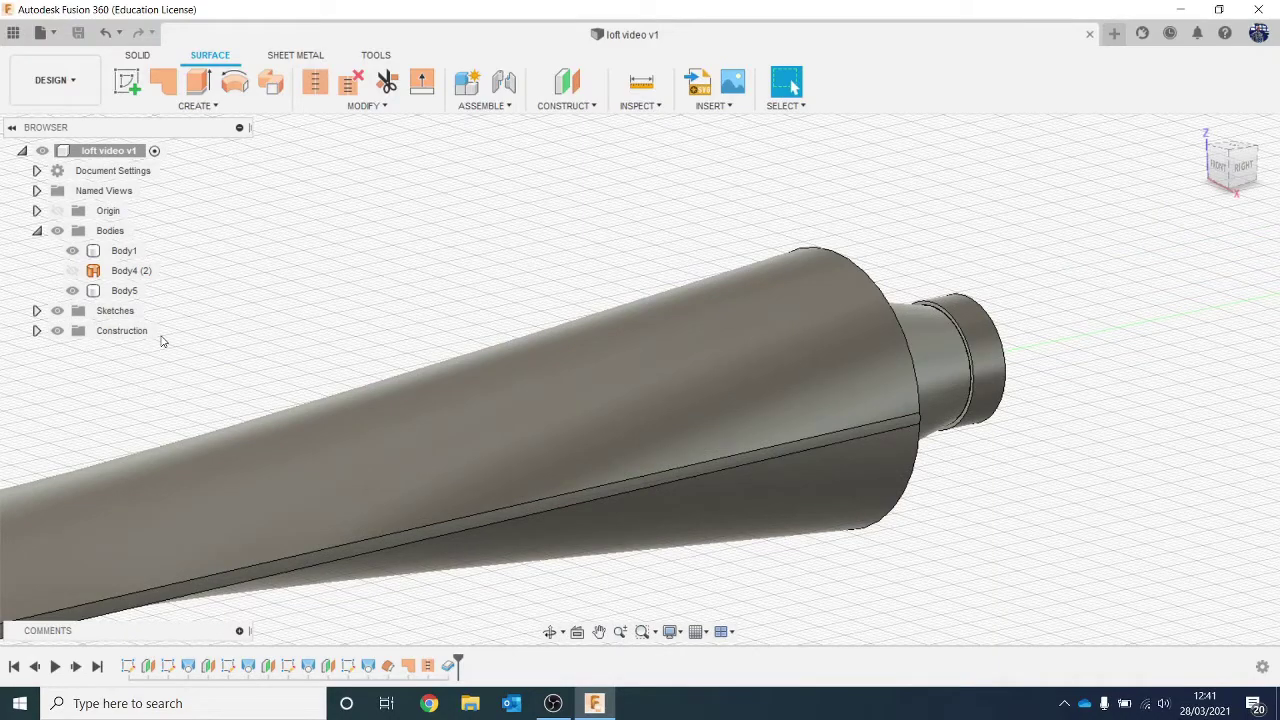
{"action": "scroll", "coordinate": [505, 350], "scroll_direction": "down", "scroll_amount": 3}
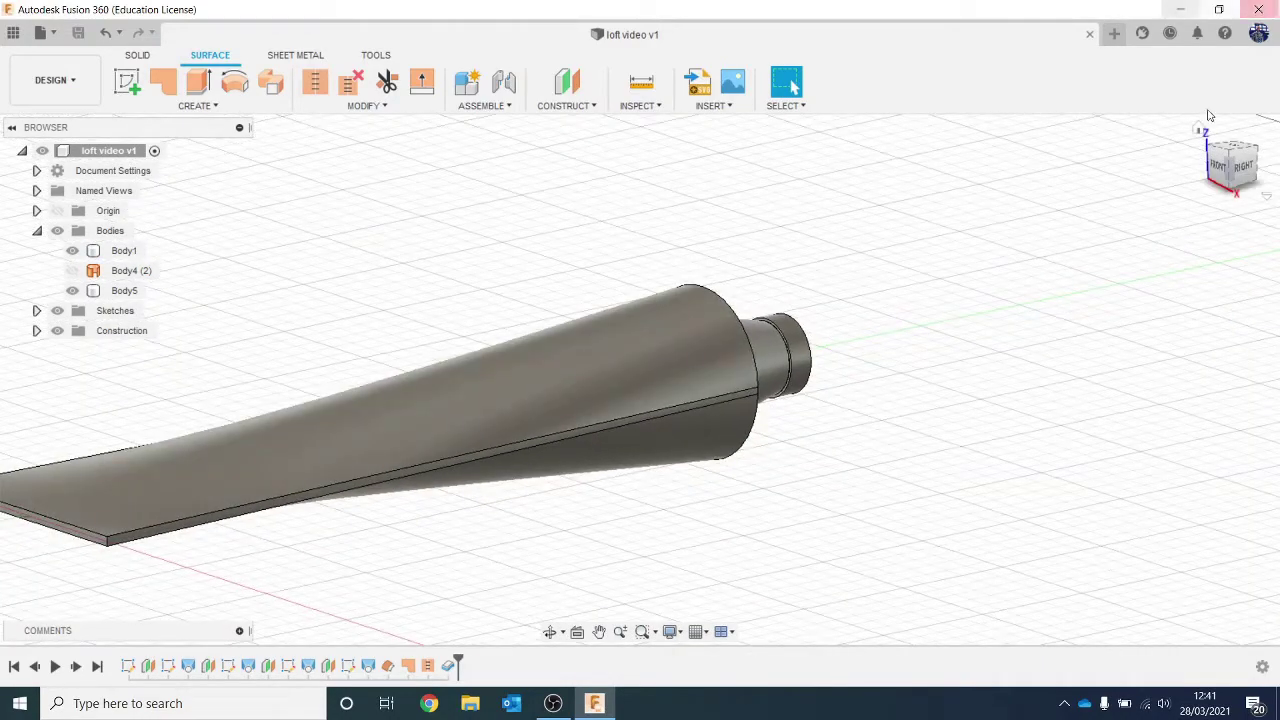
{"action": "mouse_move", "coordinate": [1245, 166]}
{"action": "left_mouse_down"}
{"action": "mouse_move", "coordinate": [1222, 168]}
{"action": "mouse_move", "coordinate": [1212, 150]}
{"action": "mouse_move", "coordinate": [1236, 160]}
{"action": "left_mouse_up"}
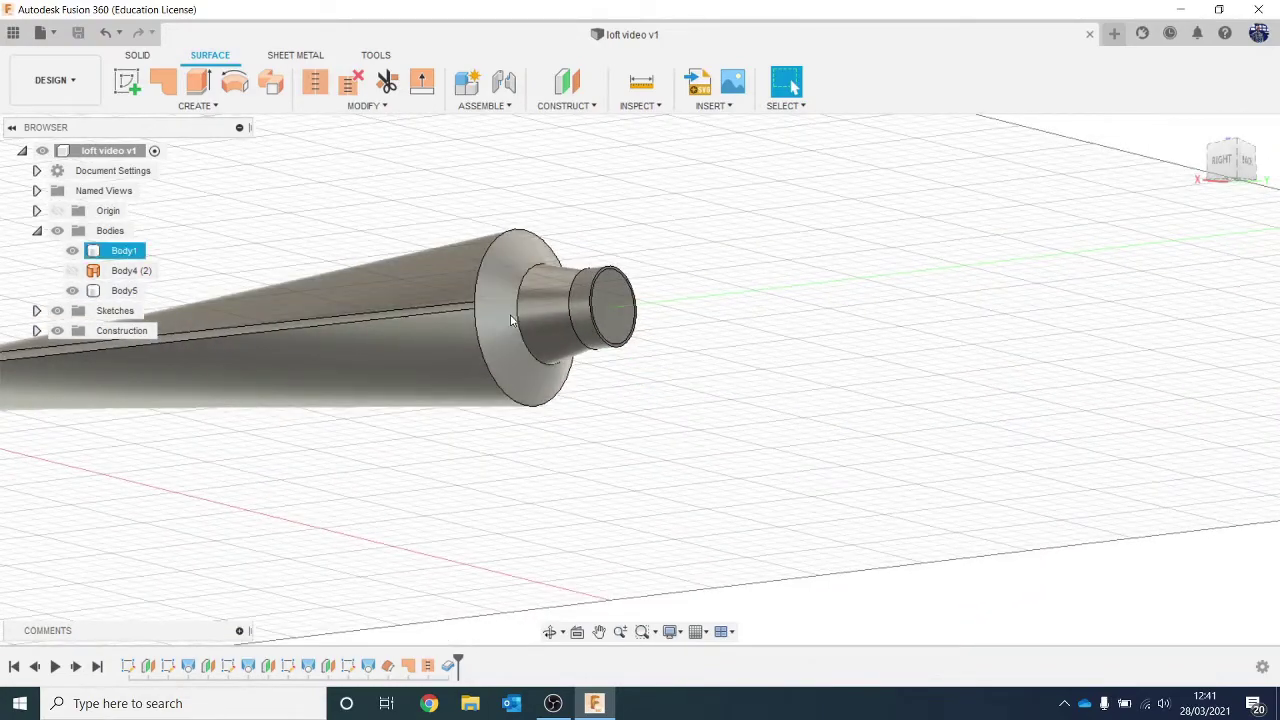
{"action": "scroll", "coordinate": [480, 322], "scroll_direction": "up", "scroll_amount": 2}
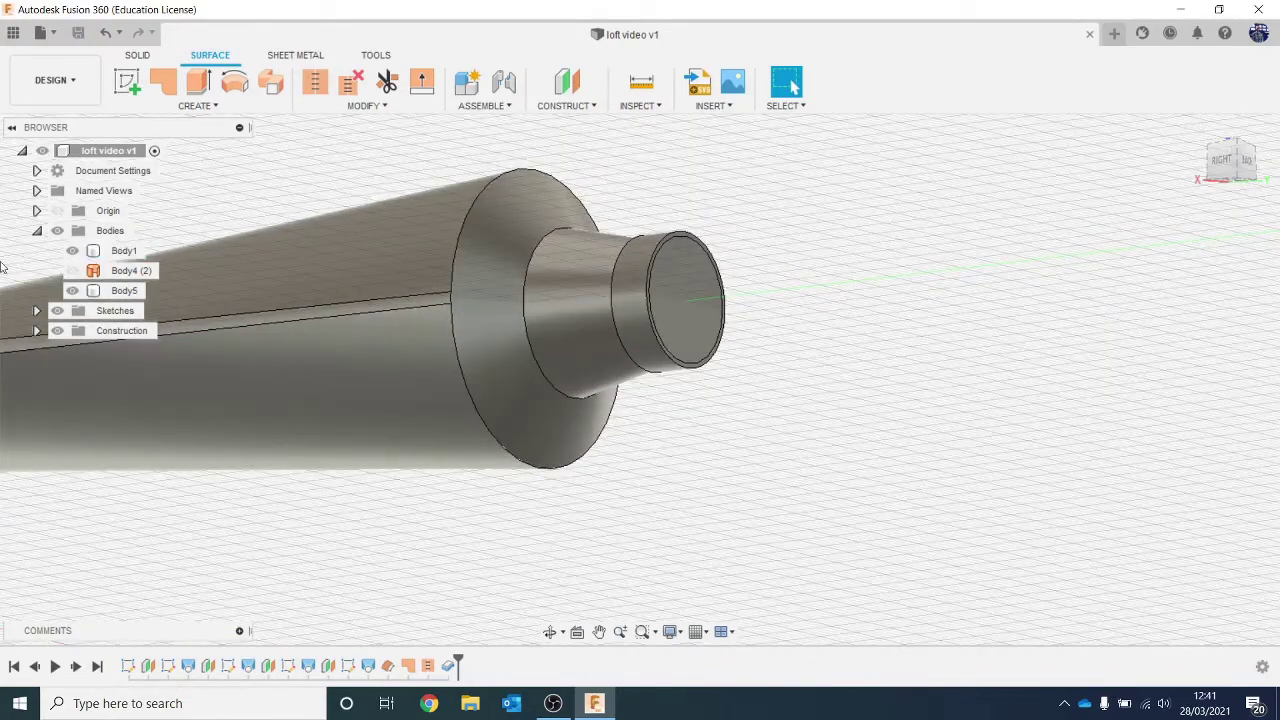
{"action": "right_click", "coordinate": [104, 290]}
{"action": "key", "text": "Escape"}
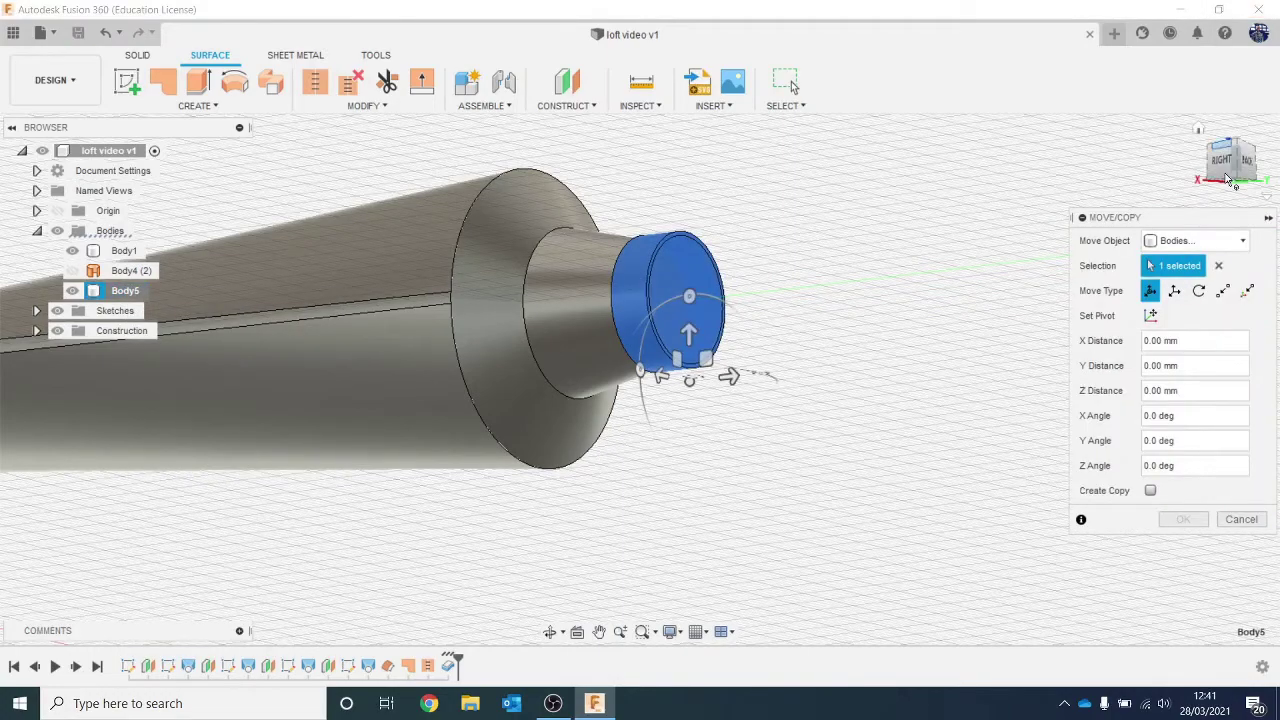
{"action": "left_click_drag", "start_coordinate": [1224, 172], "coordinate": [1262, 236]}
{"action": "left_click", "coordinate": [1229, 157]}
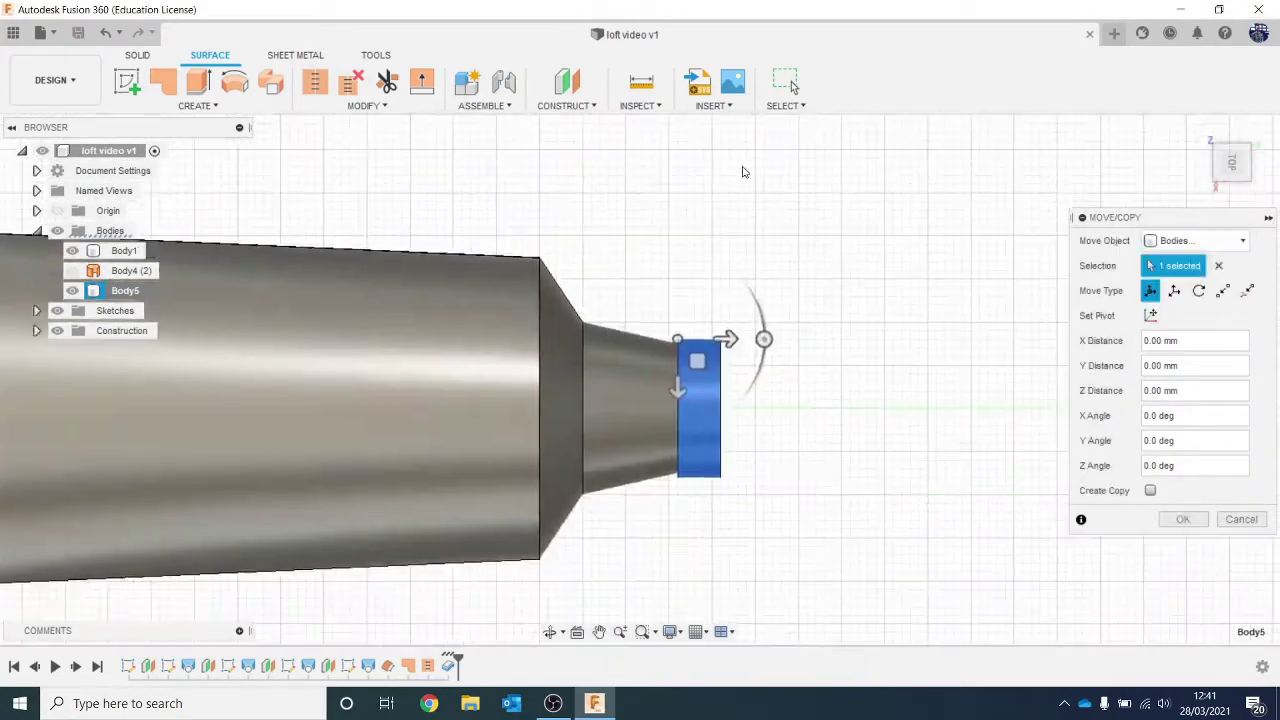
{"action": "left_click_drag", "start_coordinate": [763, 339], "coordinate": [652, 148]}
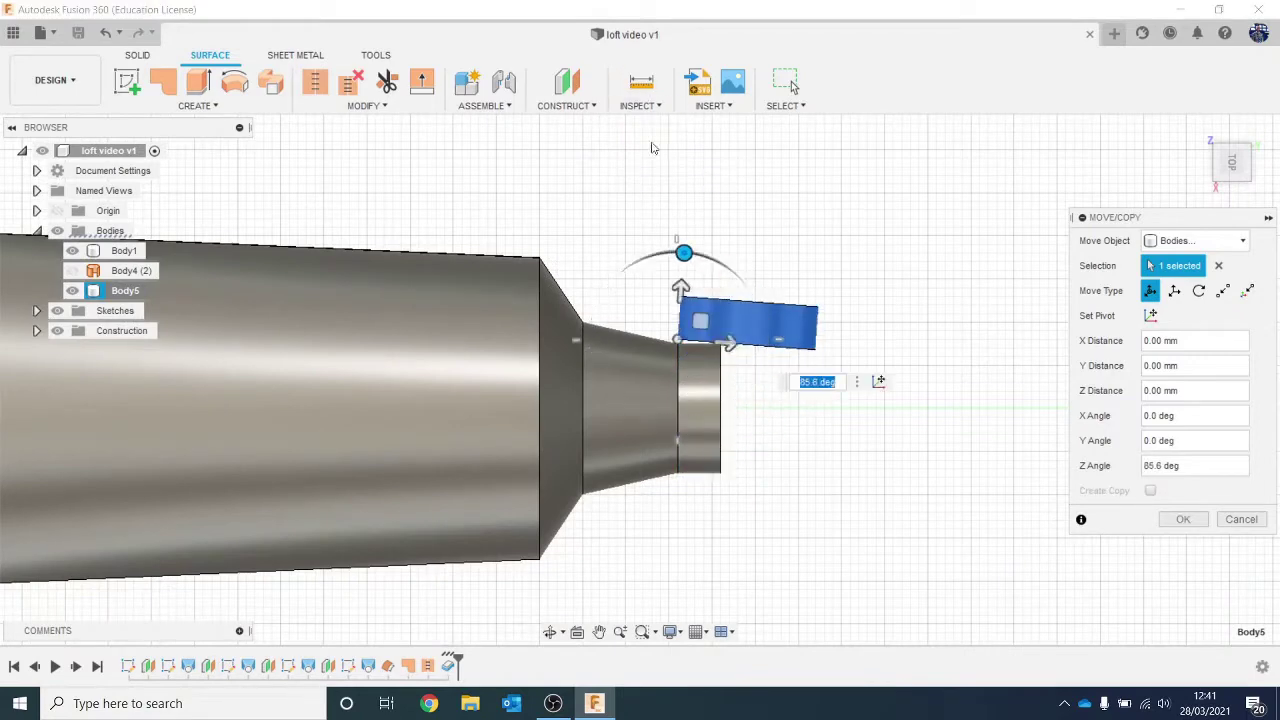
{"action": "left_click_drag", "start_coordinate": [684, 258], "coordinate": [706, 361]}
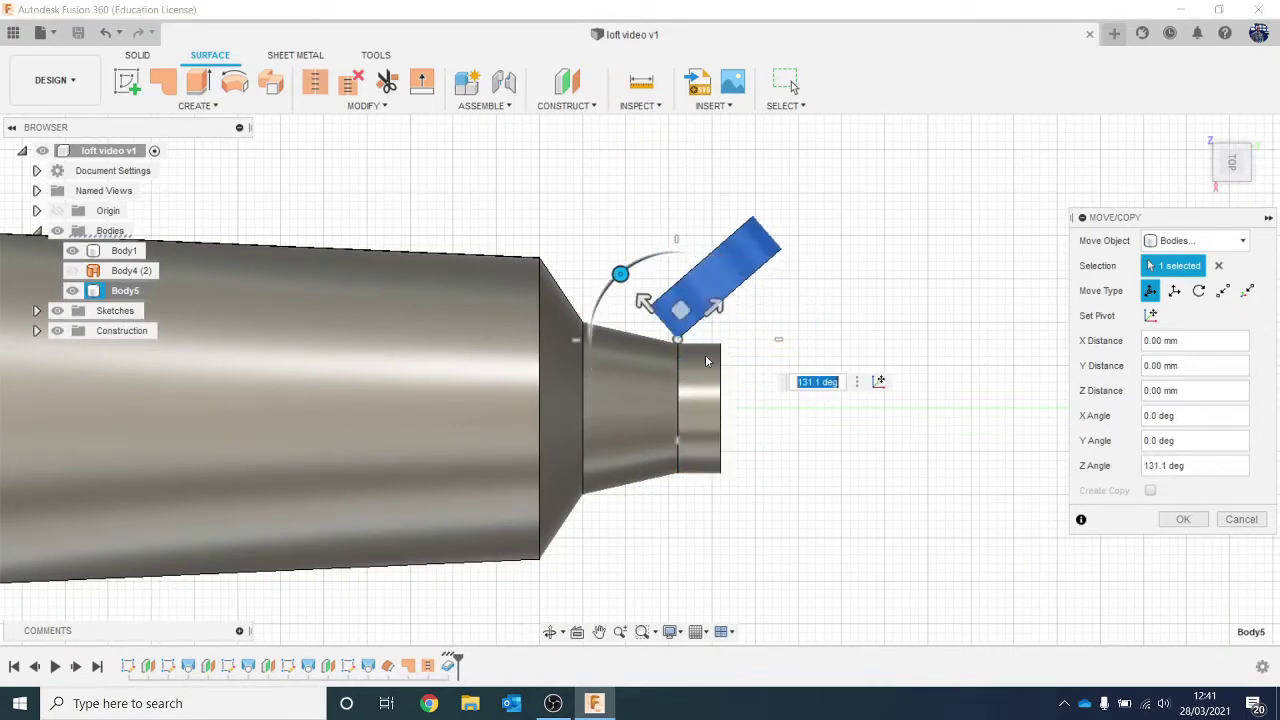
{"action": "left_click", "coordinate": [1168, 524]}
Move the tilted cap body 4.718 mm in Y and slightly sideways, clear of the tube tip.
{"action": "left_click", "coordinate": [130, 291]}
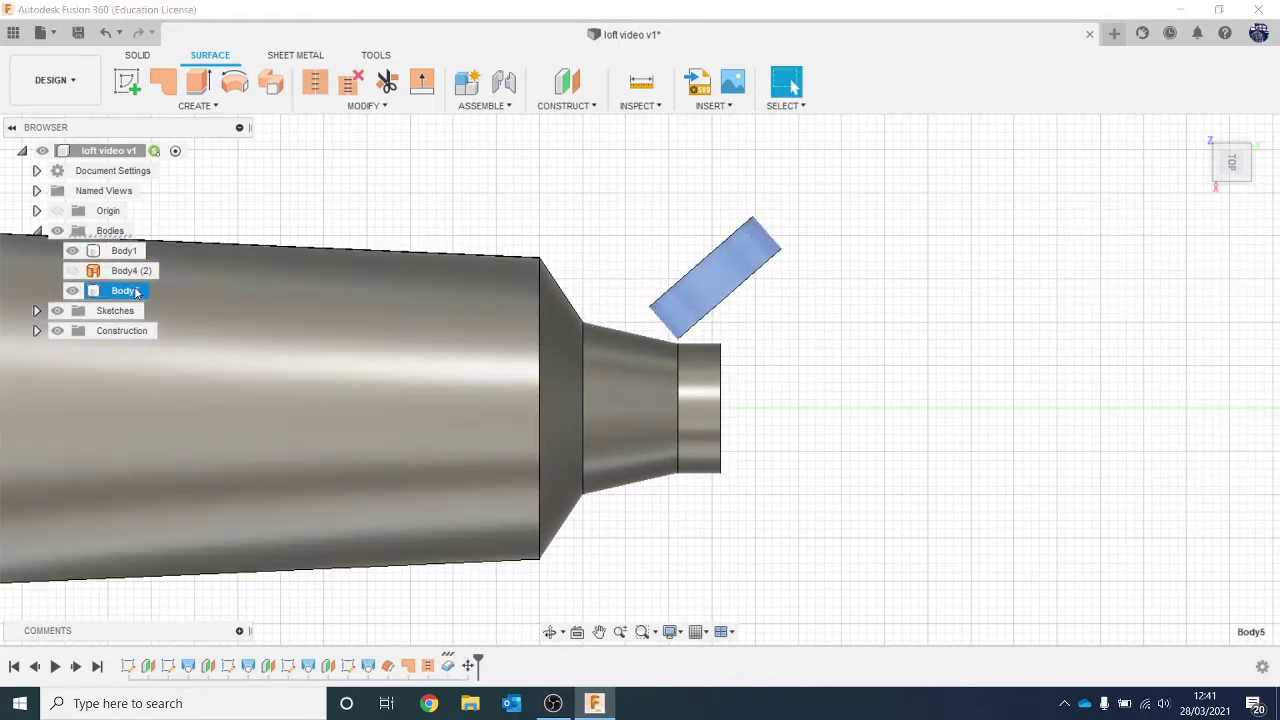
{"action": "right_click", "coordinate": [136, 291]}
{"action": "left_click", "coordinate": [165, 298]}
{"action": "middle_click_drag", "start_coordinate": [846, 457], "coordinate": [758, 415]}
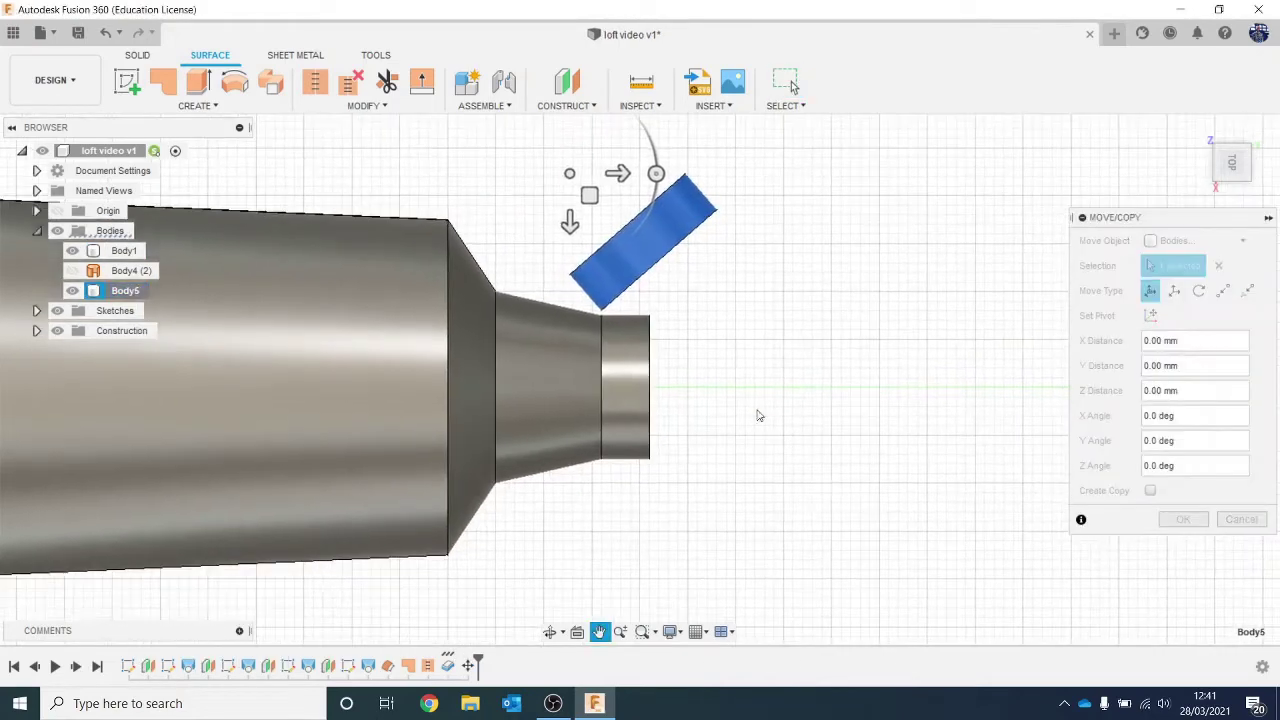
{"action": "scroll", "coordinate": [735, 390], "scroll_direction": "up", "scroll_amount": 2}
{"action": "left_click_drag", "start_coordinate": [601, 134], "coordinate": [647, 144]}
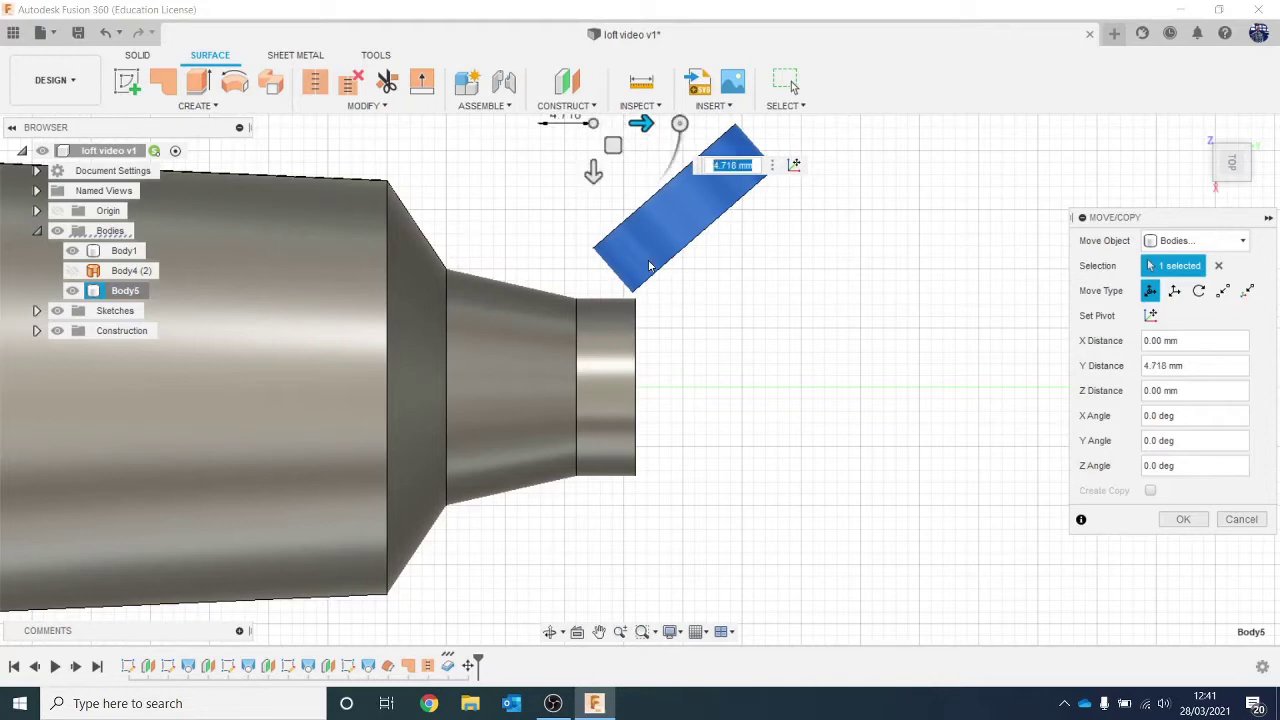
{"action": "scroll", "coordinate": [645, 306], "scroll_direction": "up", "scroll_amount": 2}
{"action": "middle_click_drag", "start_coordinate": [643, 321], "coordinate": [625, 398]}
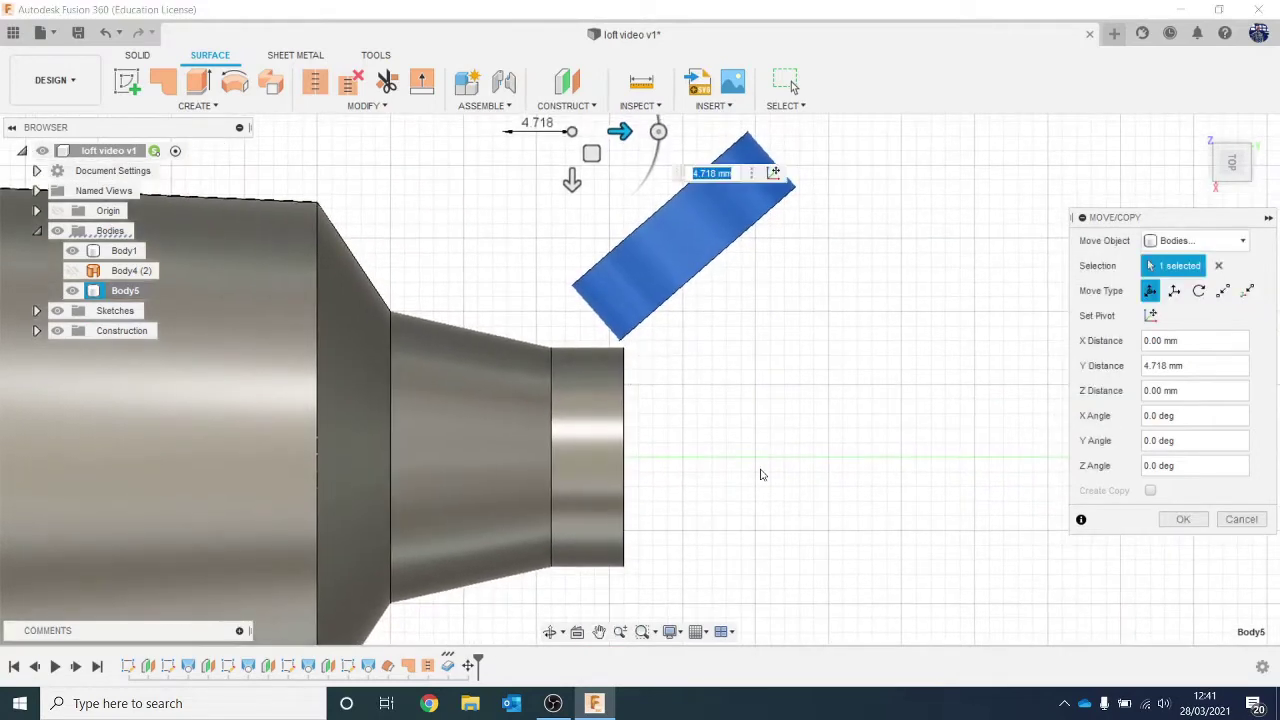
{"action": "middle_click_drag", "start_coordinate": [603, 241], "coordinate": [617, 326]}
{"action": "left_click_drag", "start_coordinate": [588, 263], "coordinate": [586, 248]}
{"action": "left_click", "coordinate": [1204, 519]}
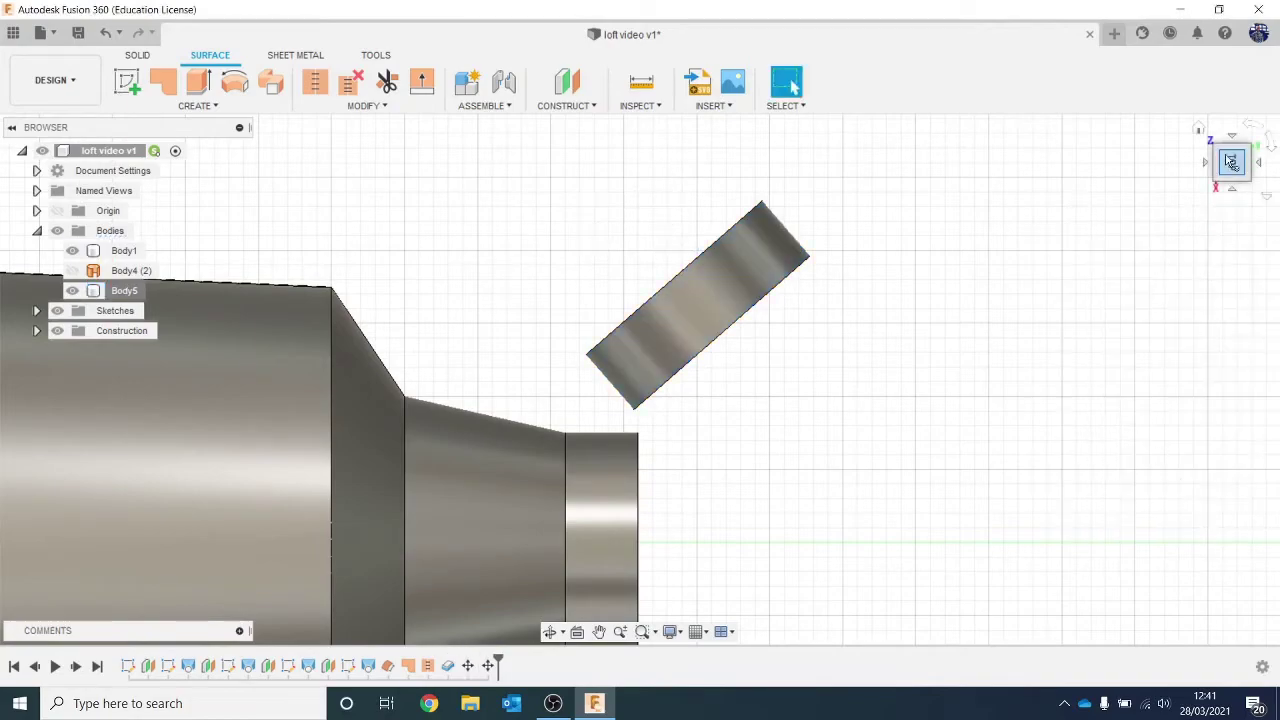
Create a construction plane tangent to the cap's outer cylindrical face at an angle of 0 degrees.
{"action": "left_click_drag", "start_coordinate": [1228, 160], "coordinate": [1176, 62]}
{"action": "middle_click_drag", "start_coordinate": [639, 285], "coordinate": [639, 280], "text": "shift"}
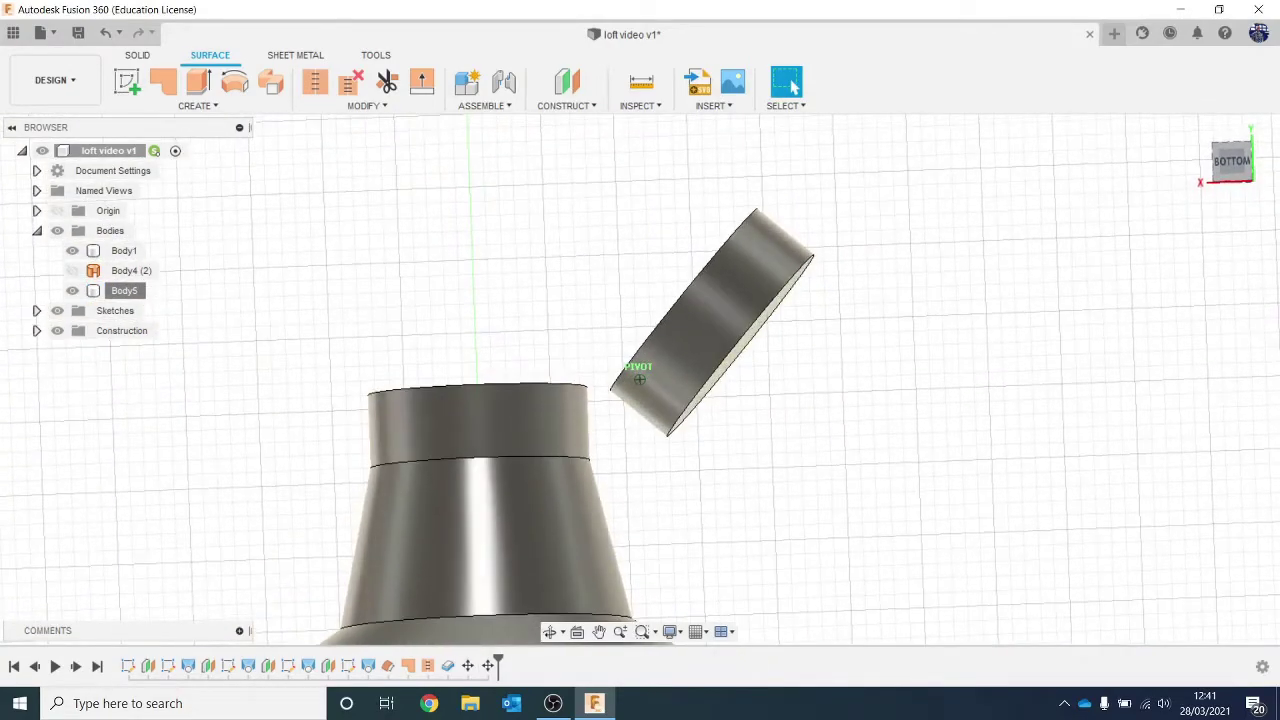
{"action": "left_click_drag", "start_coordinate": [1176, 62], "coordinate": [1232, 165]}
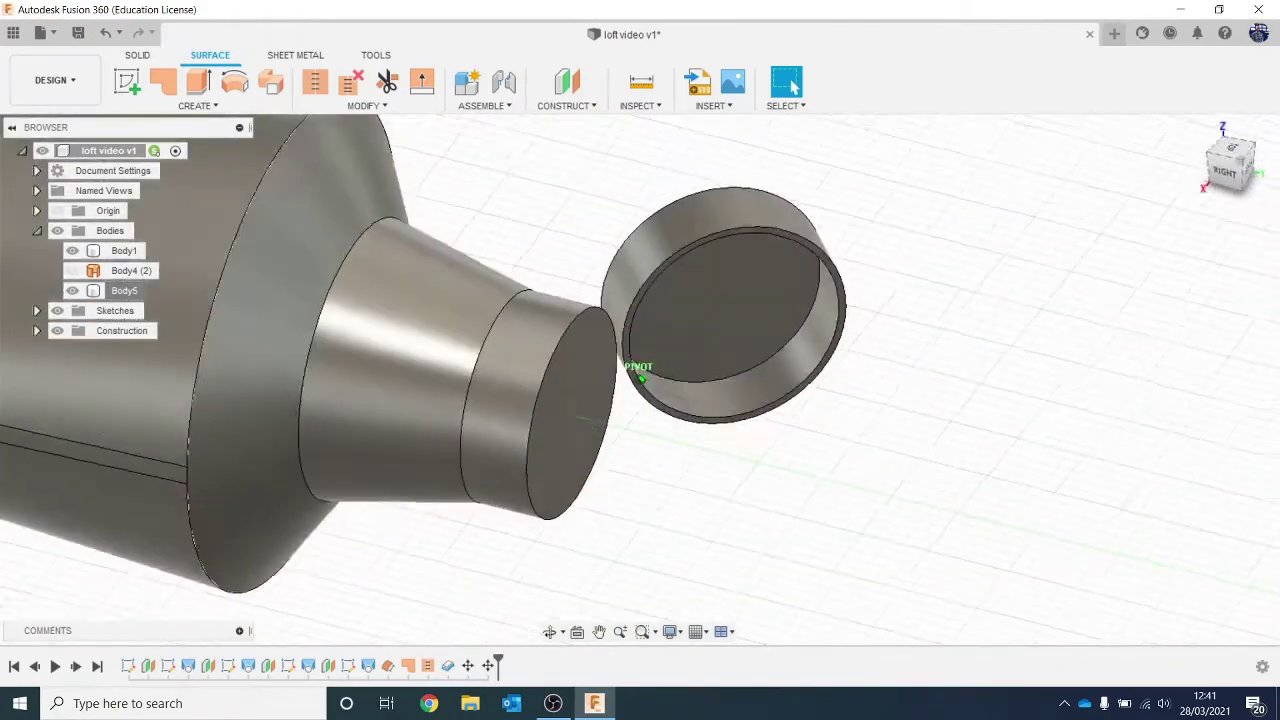
{"action": "mouse_move", "coordinate": [760, 310]}
{"action": "middle_mouse_down", "text": "shift"}
{"action": "mouse_move", "coordinate": [760, 375]}
{"action": "mouse_move", "coordinate": [800, 410]}
{"action": "mouse_move", "coordinate": [800, 385]}
{"action": "middle_mouse_up", "text": "shift"}
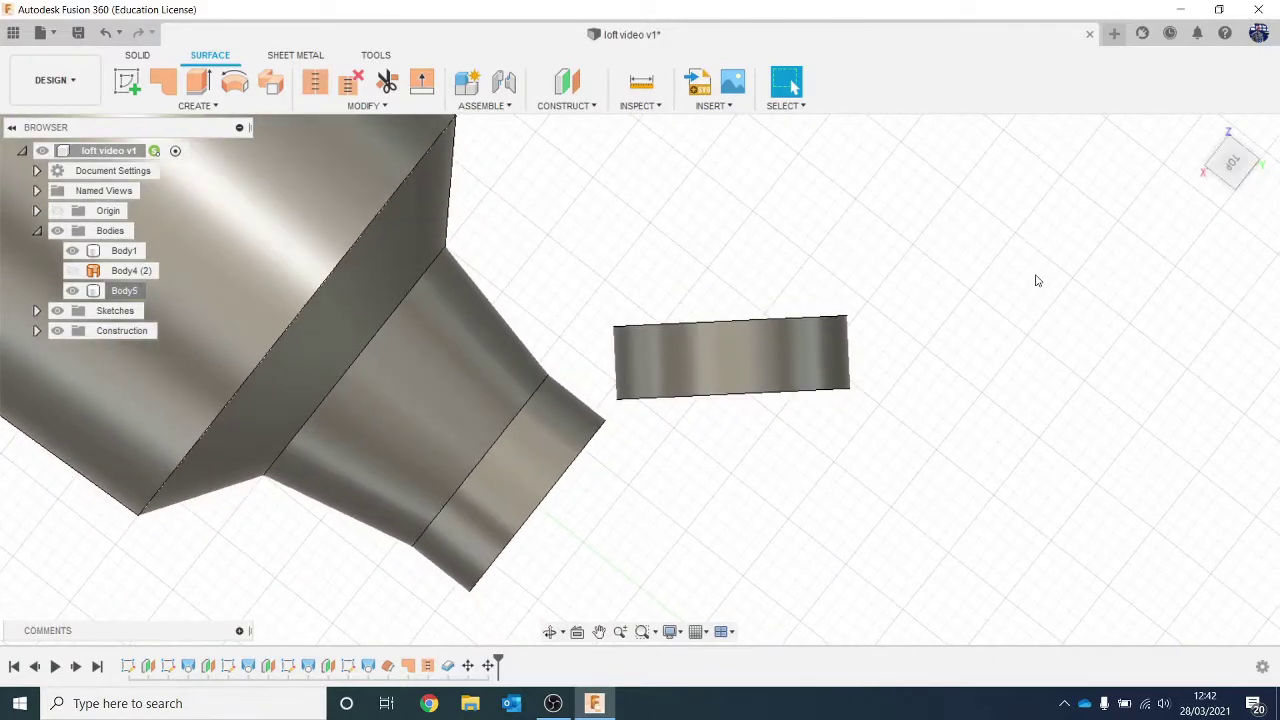
{"action": "middle_click_drag", "start_coordinate": [1036, 280], "coordinate": [998, 251]}
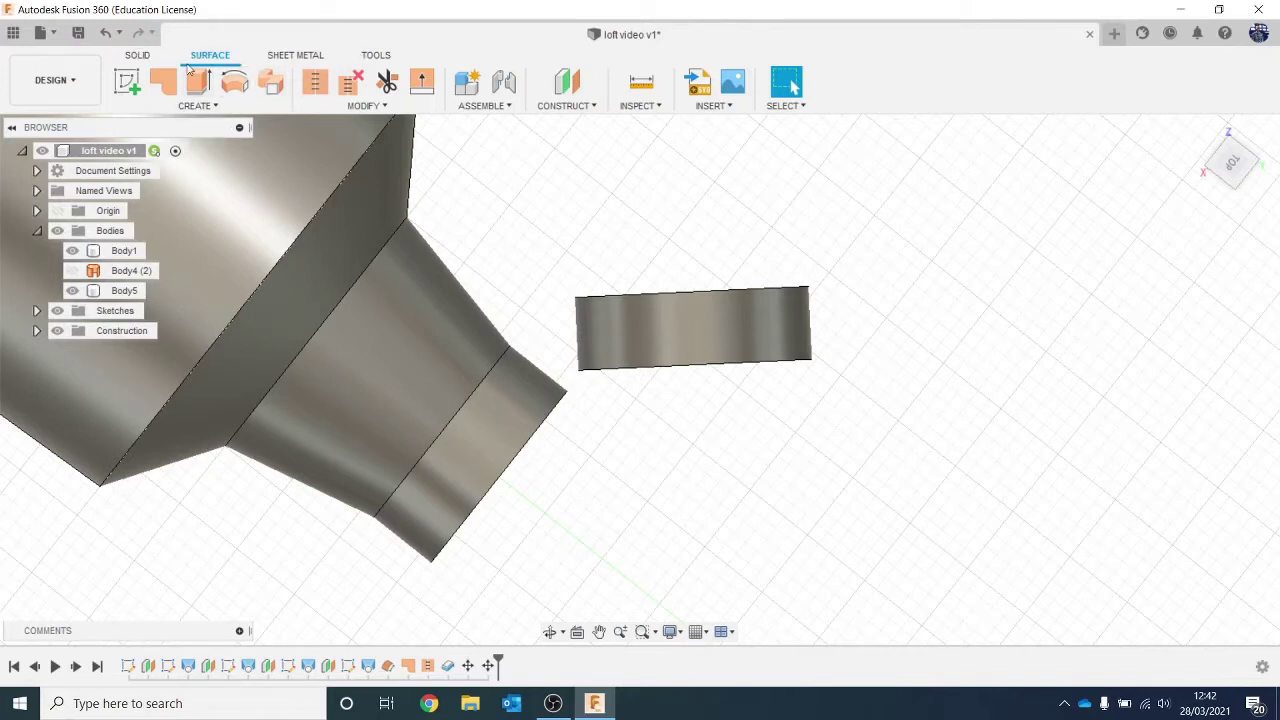
{"action": "left_click", "coordinate": [137, 56]}
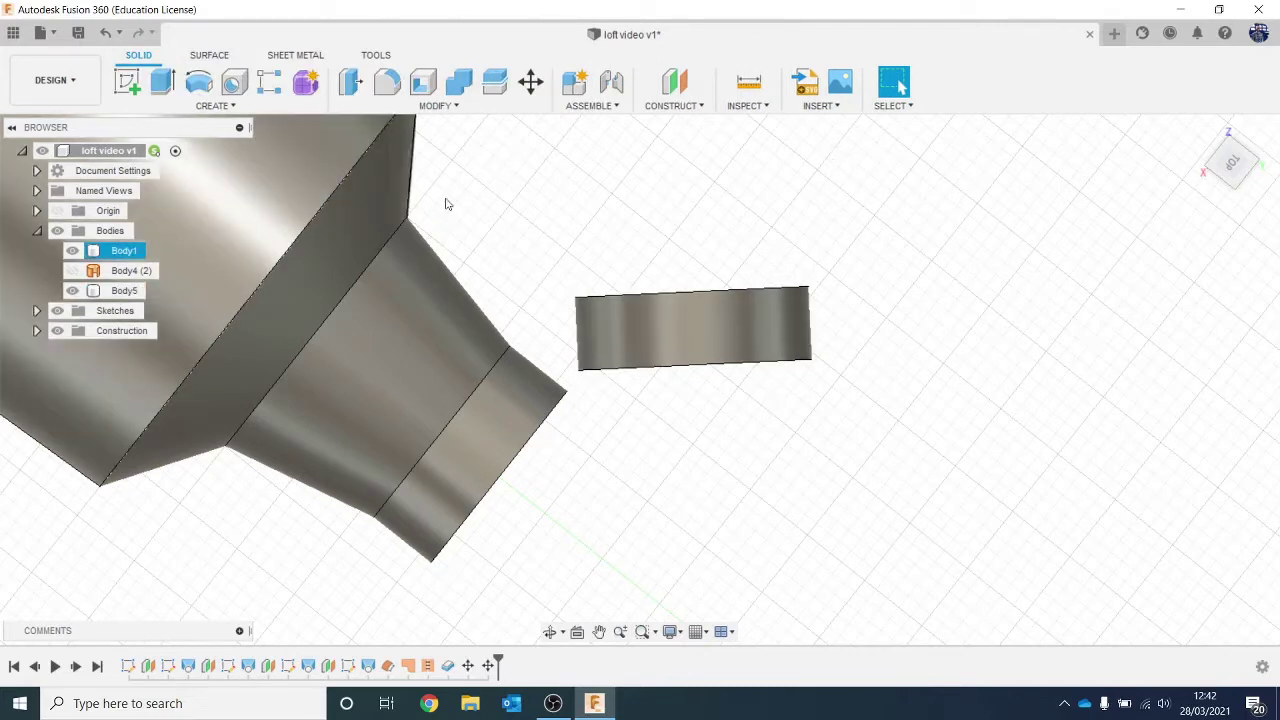
{"action": "left_click", "coordinate": [684, 106]}
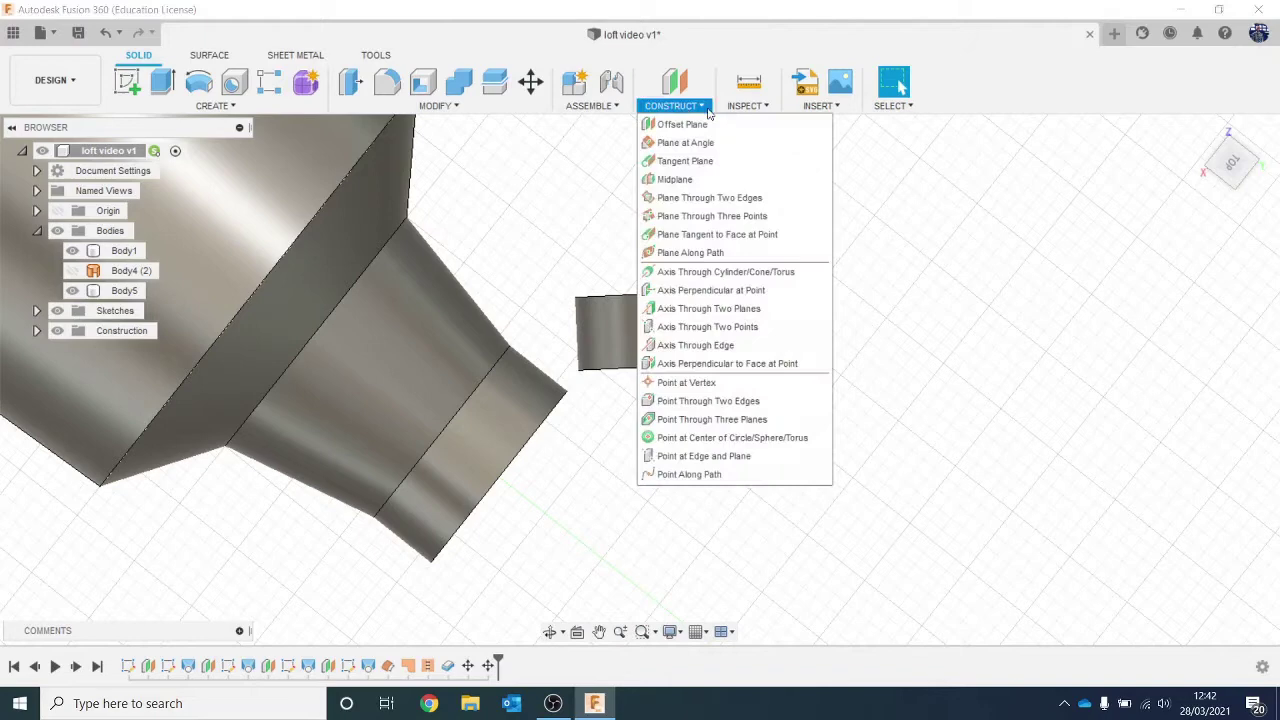
{"action": "left_click", "coordinate": [718, 162]}
{"action": "left_click", "coordinate": [737, 306]}
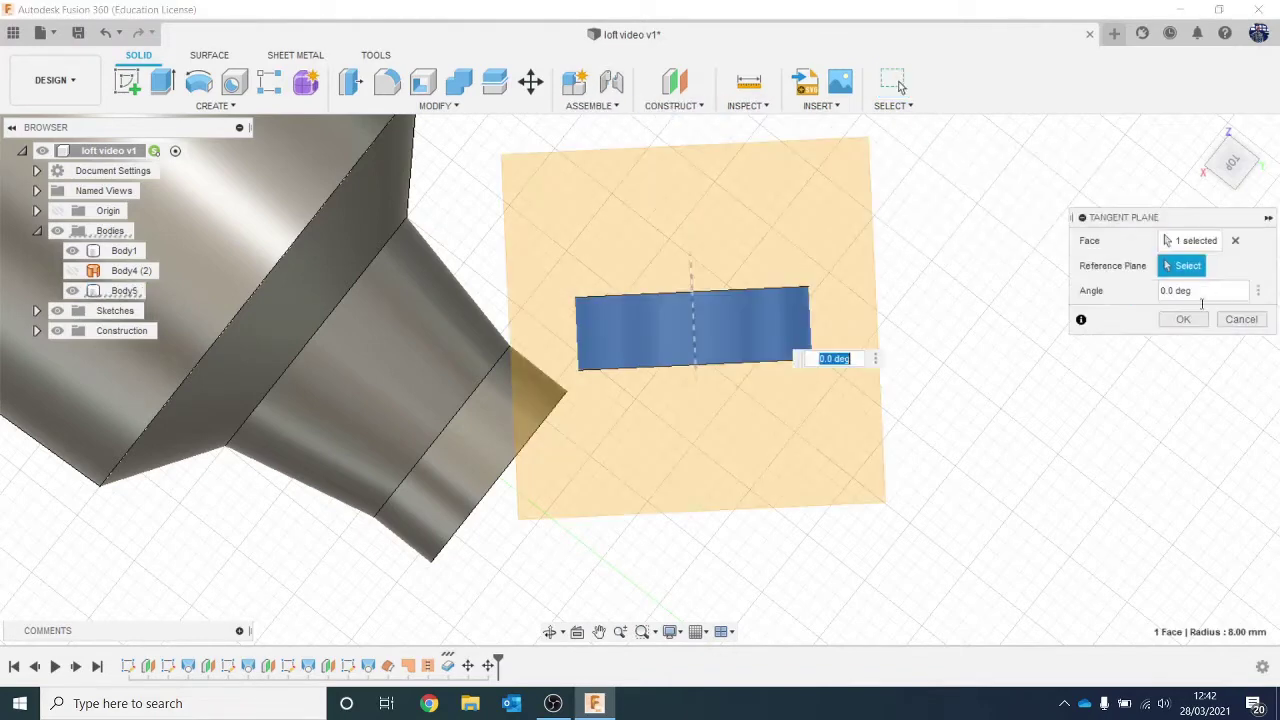
{"action": "left_click", "coordinate": [1184, 320]}
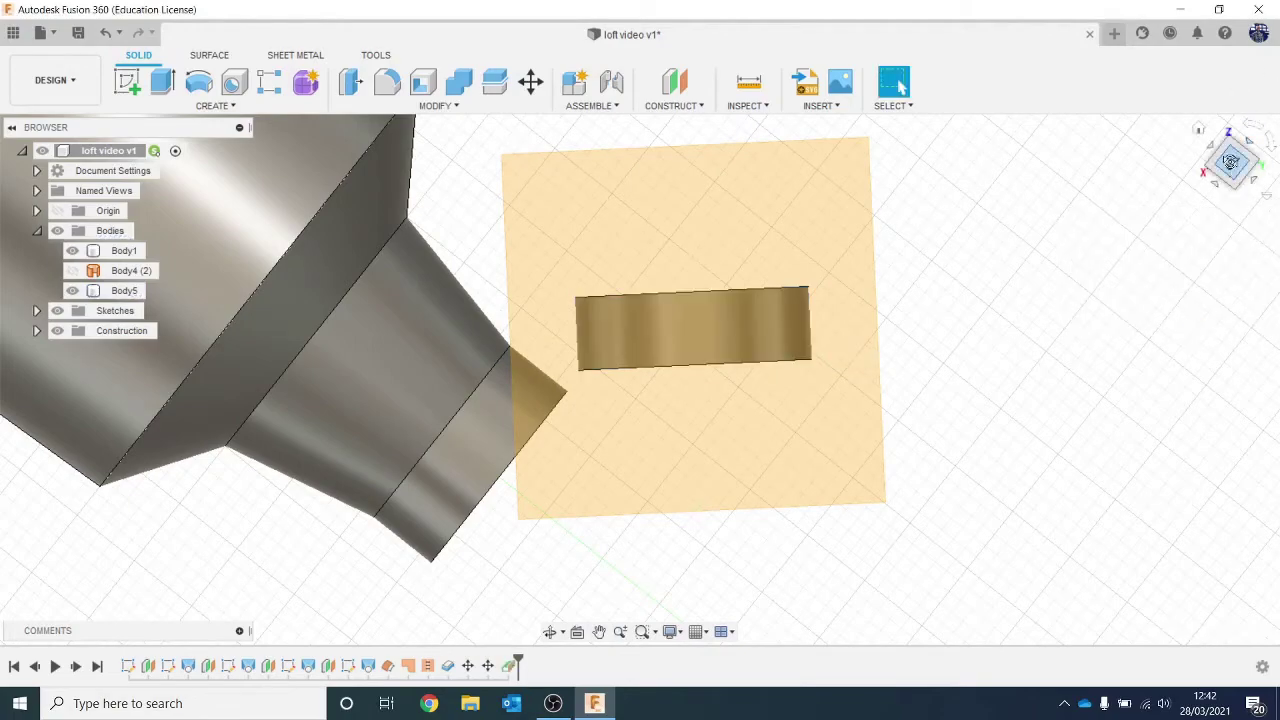
Start a sketch on the tangent plane and project the cap's outer cylindrical face into it.
{"action": "left_click_drag", "start_coordinate": [1231, 161], "coordinate": [1230, 96]}
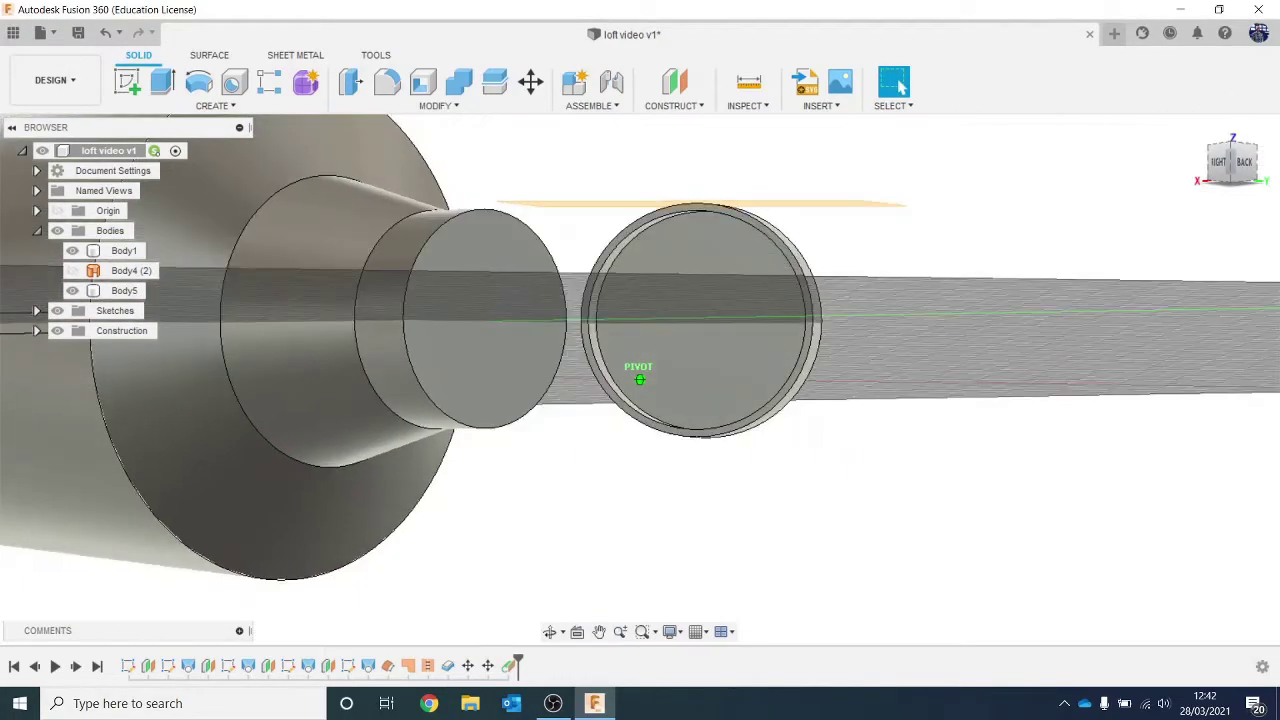
{"action": "mouse_move", "coordinate": [760, 384]}
{"action": "middle_mouse_down", "text": "shift"}
{"action": "mouse_move", "coordinate": [768, 500]}
{"action": "mouse_move", "coordinate": [770, 470]}
{"action": "middle_mouse_up", "text": "shift"}
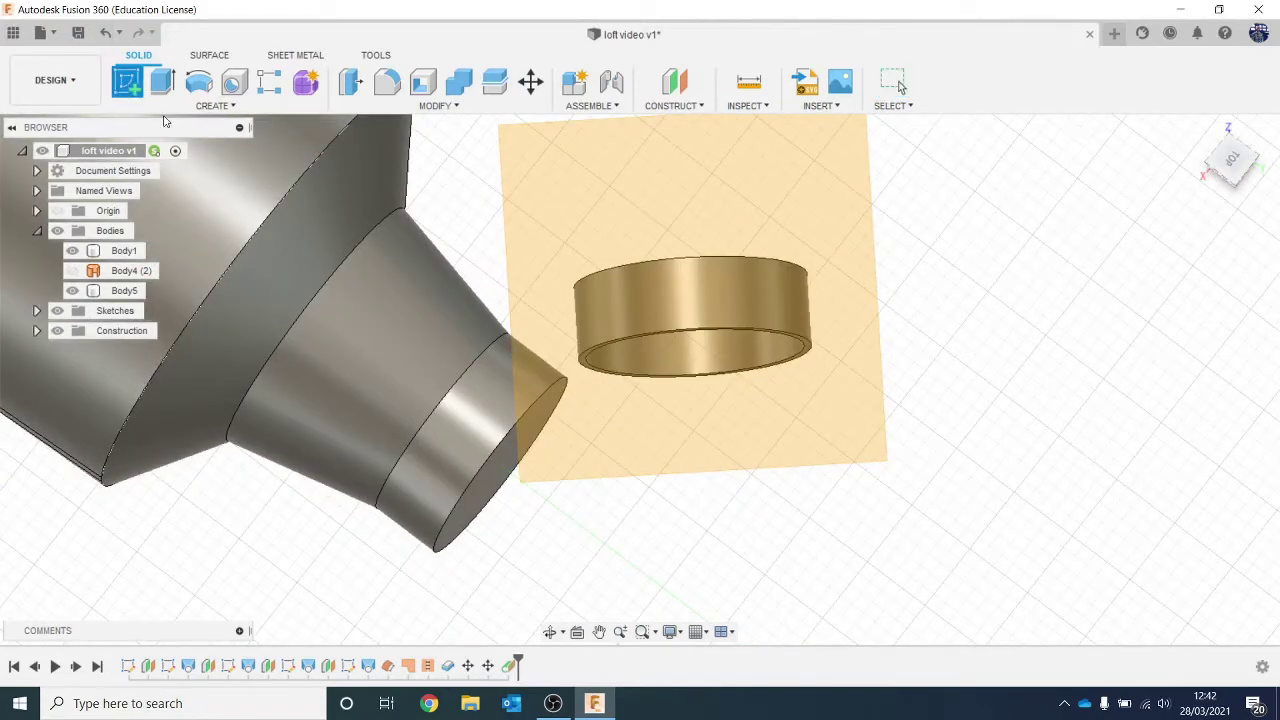
{"action": "left_click", "coordinate": [674, 286]}
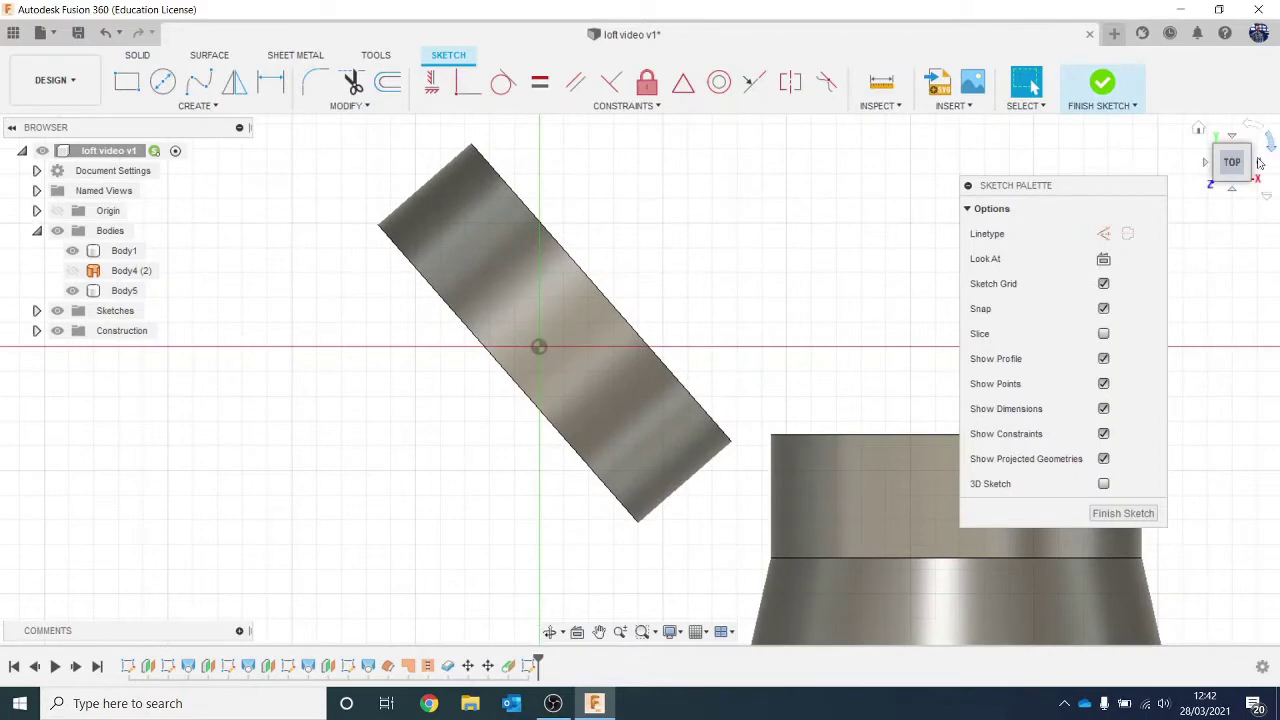
{"action": "left_click", "coordinate": [1268, 160]}
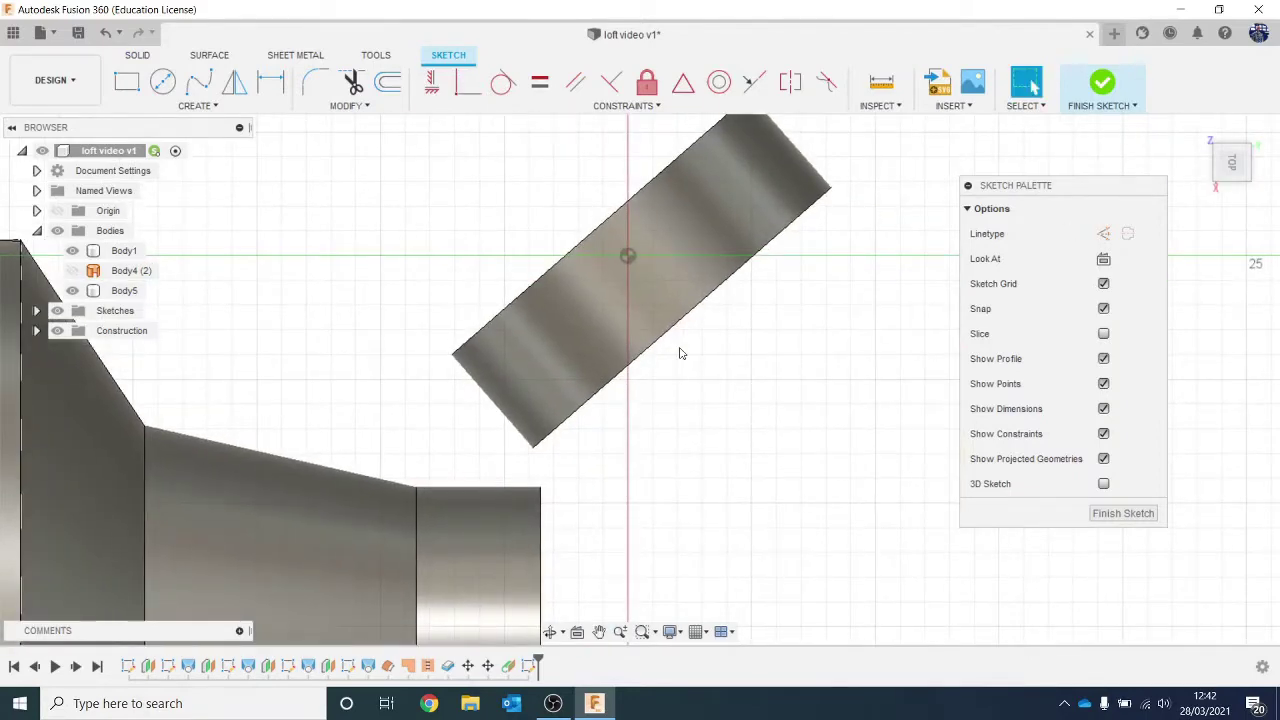
{"action": "middle_click_drag", "start_coordinate": [699, 375], "coordinate": [691, 431]}
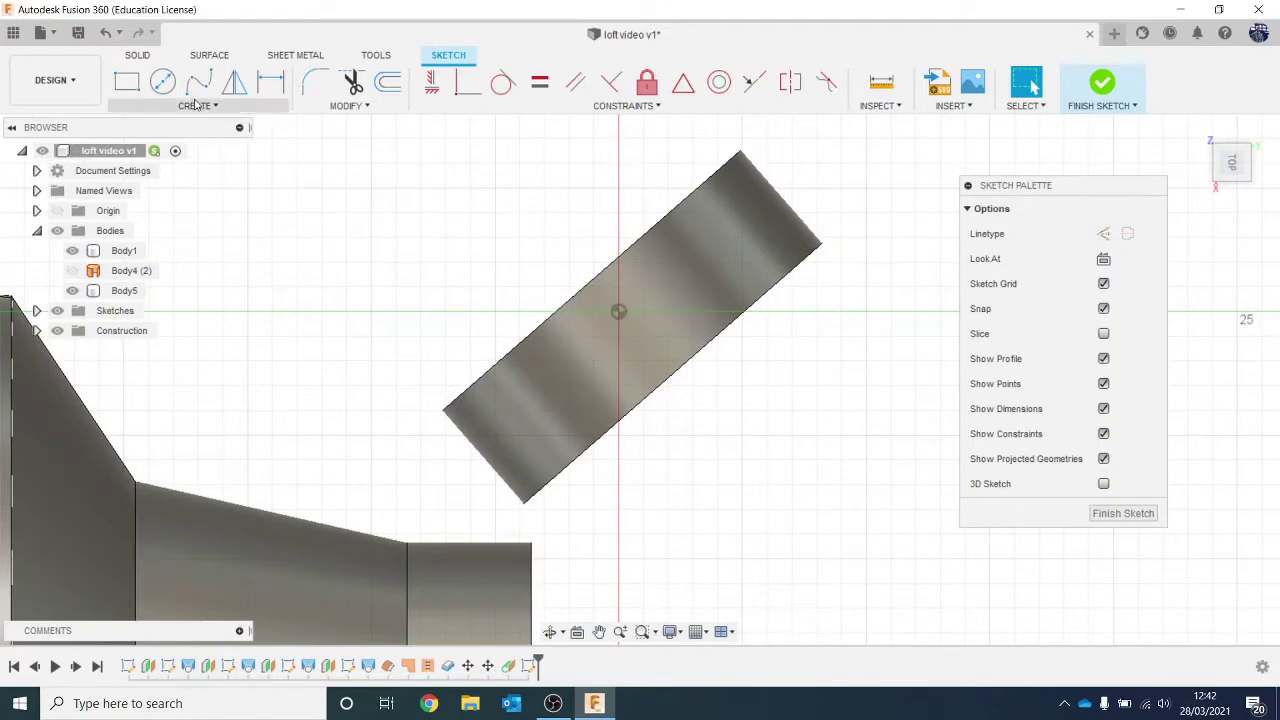
{"action": "key", "text": "p"}
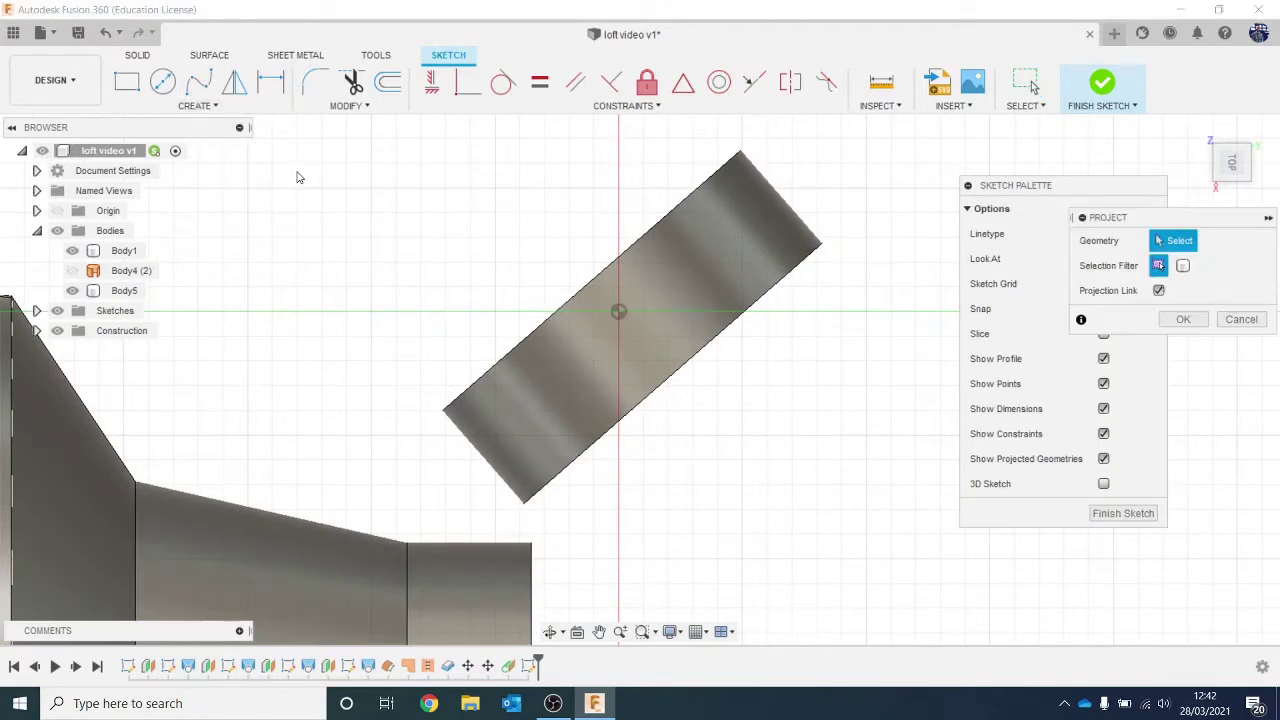
{"action": "left_click", "coordinate": [694, 278]}
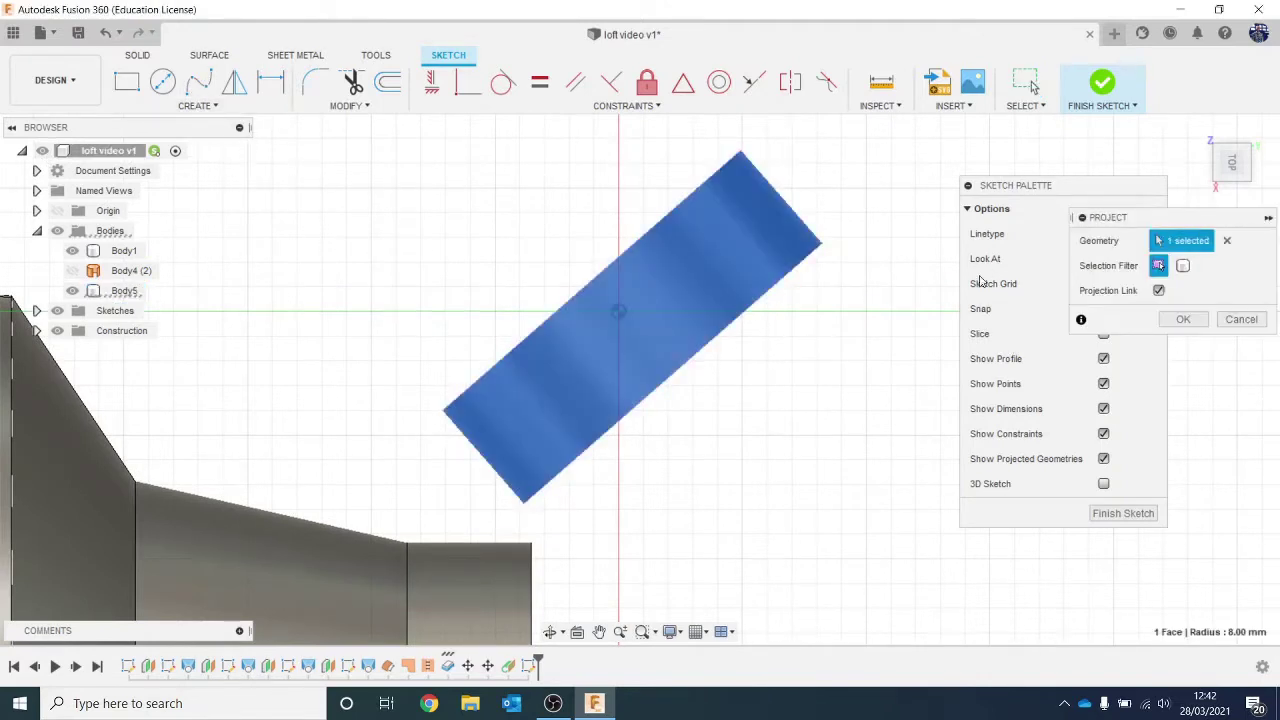
{"action": "left_click", "coordinate": [1163, 322]}
Sketch a narrow horizontal two-point rectangle that partly overlaps the upper edge of the projected cap outline.
{"action": "key", "text": "r"}
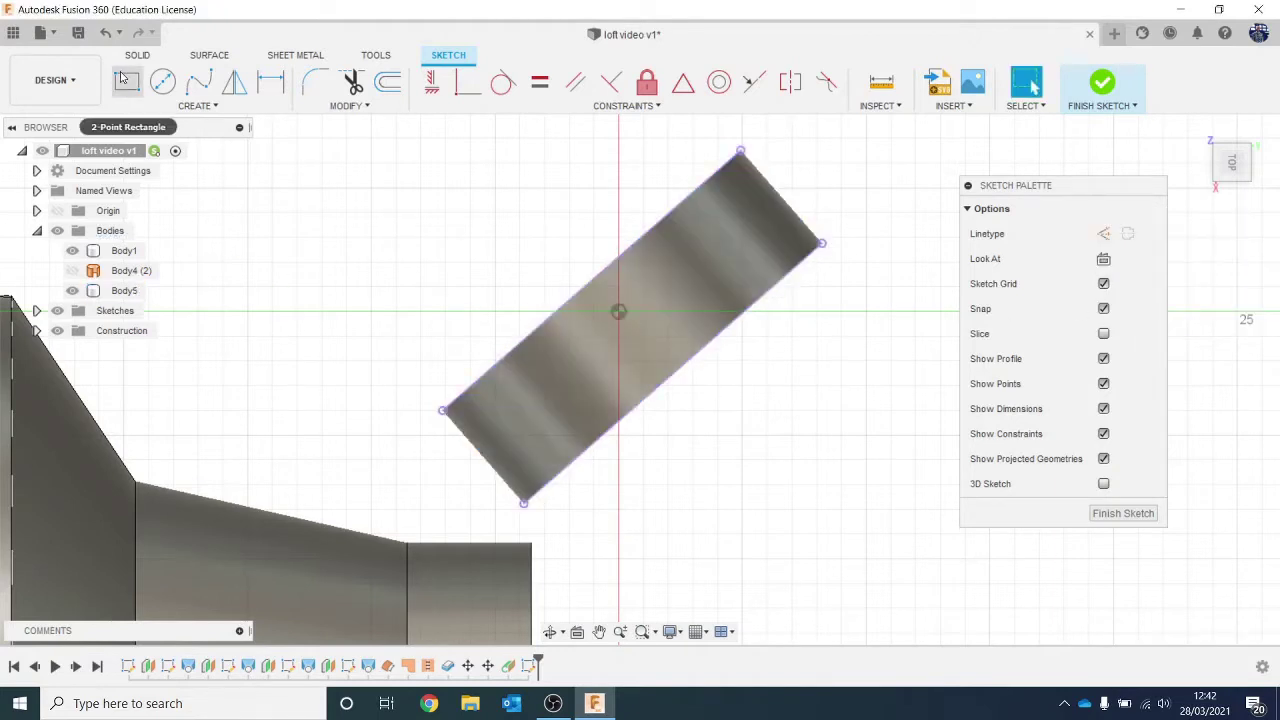
{"action": "left_click", "coordinate": [561, 199]}
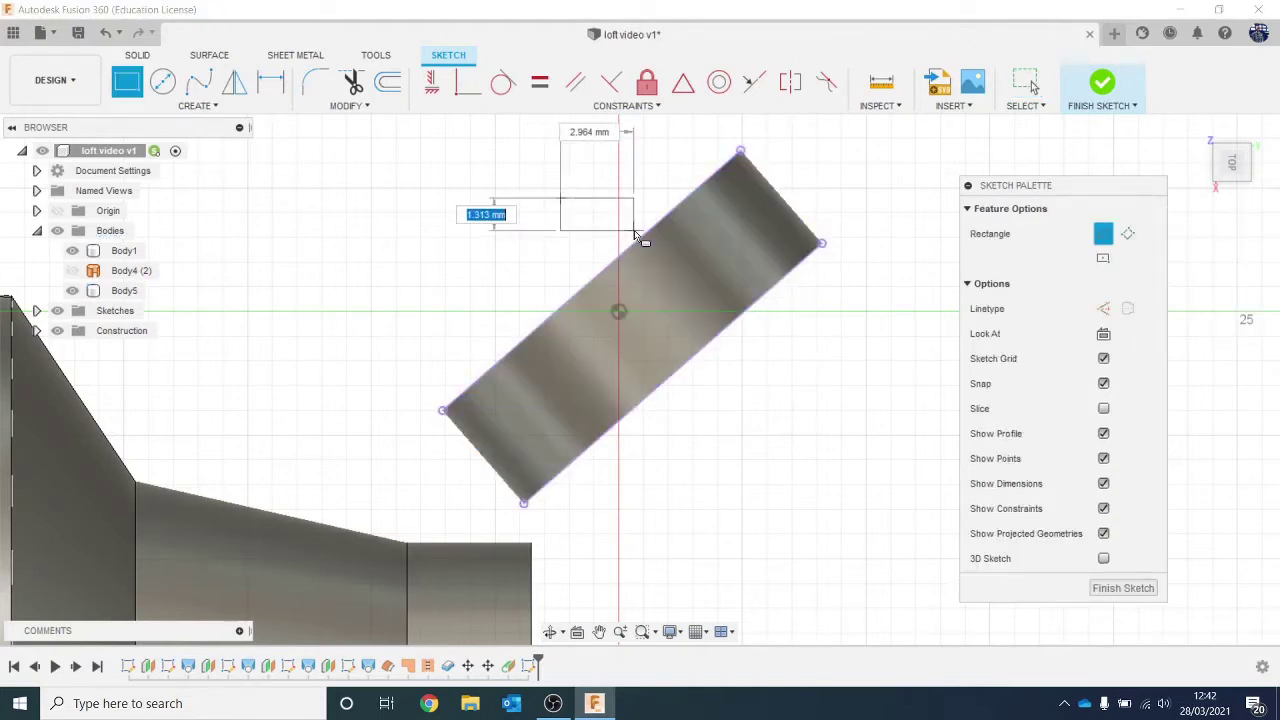
{"action": "left_click", "coordinate": [719, 225]}
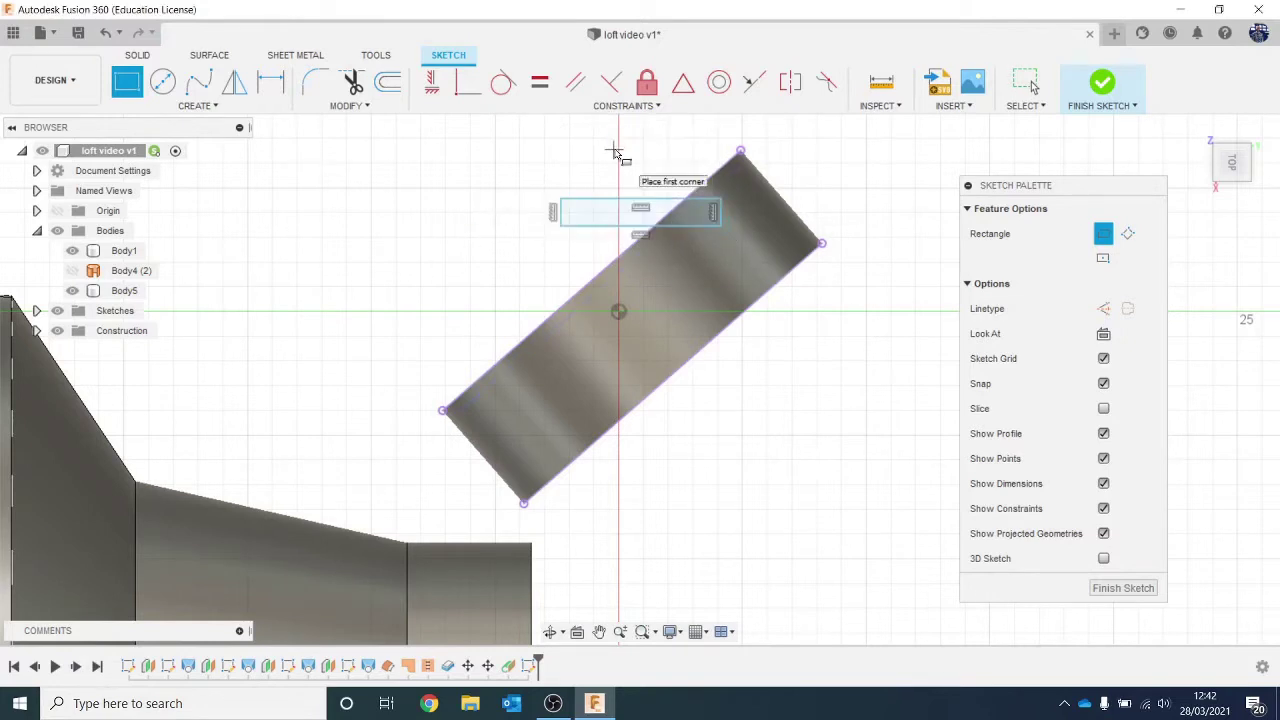
{"action": "key", "text": "Escape"}
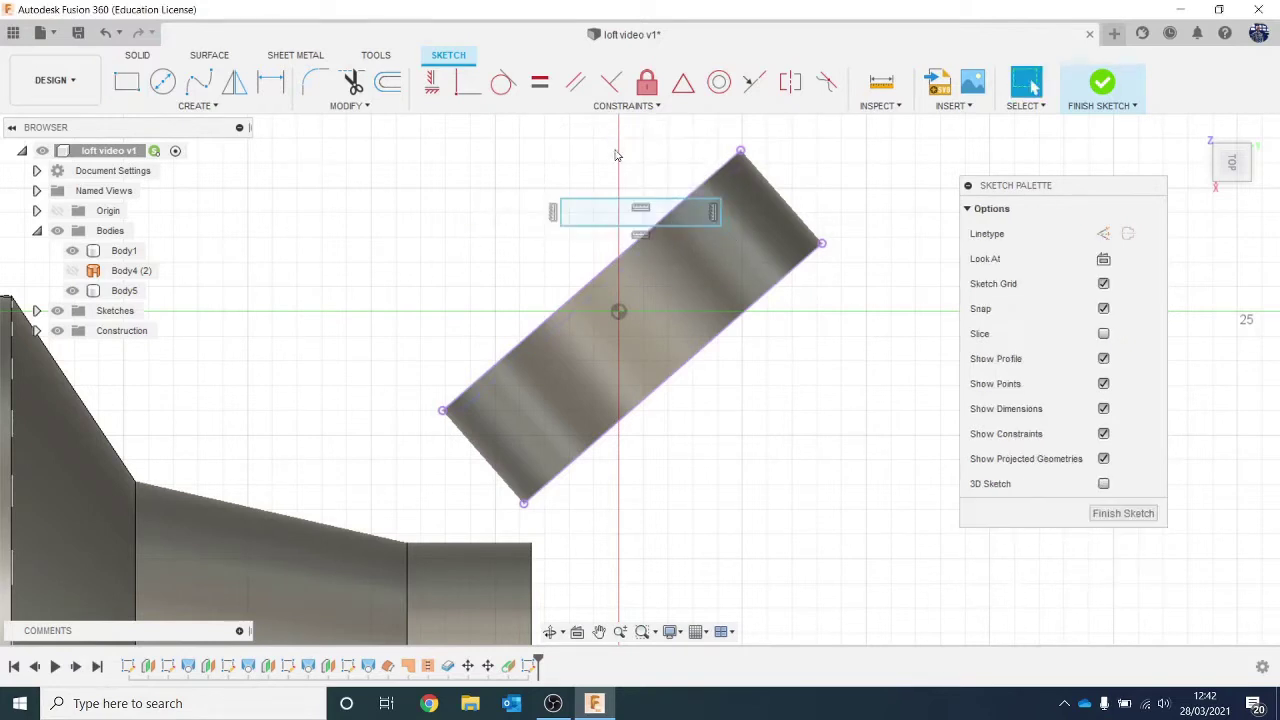
Move and rotate the narrow rectangle so it crosses the cap's width squarely and extends past both long edges.
{"action": "double_click", "coordinate": [637, 203]}
{"action": "right_click", "coordinate": [637, 203]}
{"action": "left_click", "coordinate": [505, 221]}
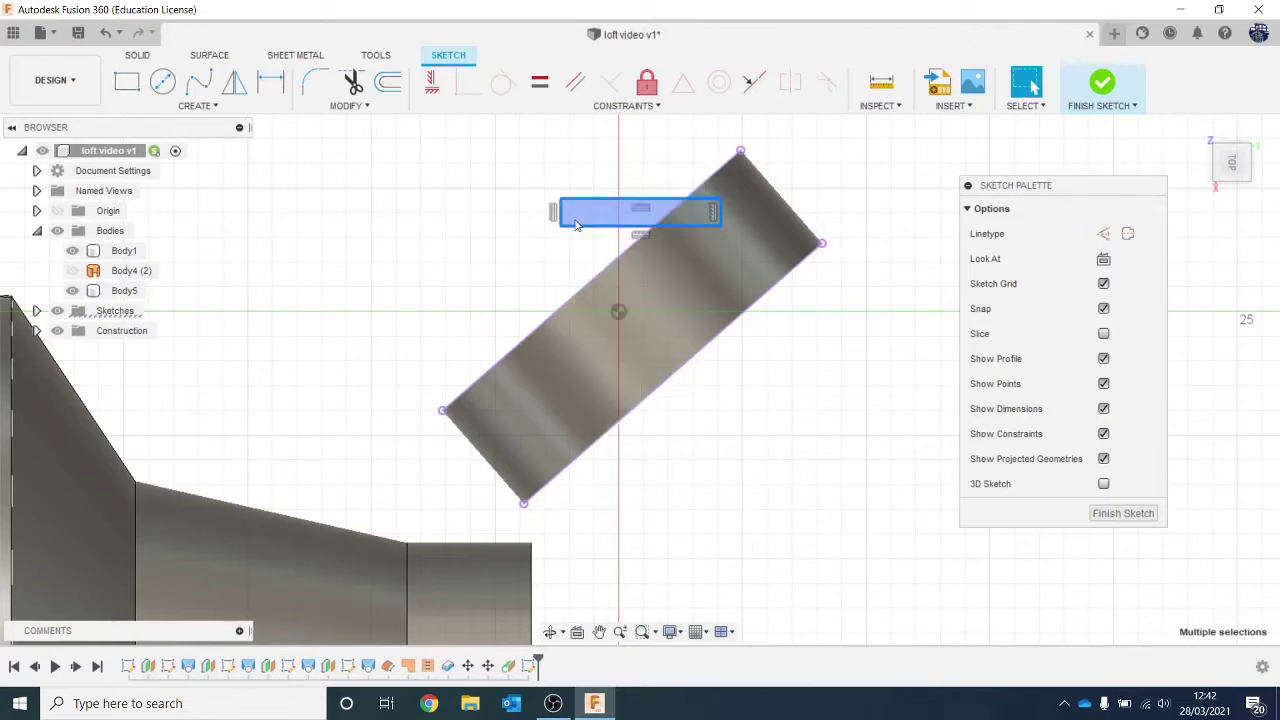
{"action": "mouse_move", "coordinate": [727, 222]}
{"action": "left_mouse_down"}
{"action": "mouse_move", "coordinate": [654, 309]}
{"action": "mouse_move", "coordinate": [718, 302]}
{"action": "left_mouse_up"}
{"action": "left_click_drag", "start_coordinate": [674, 262], "coordinate": [723, 314]}
{"action": "left_click", "coordinate": [1198, 524]}
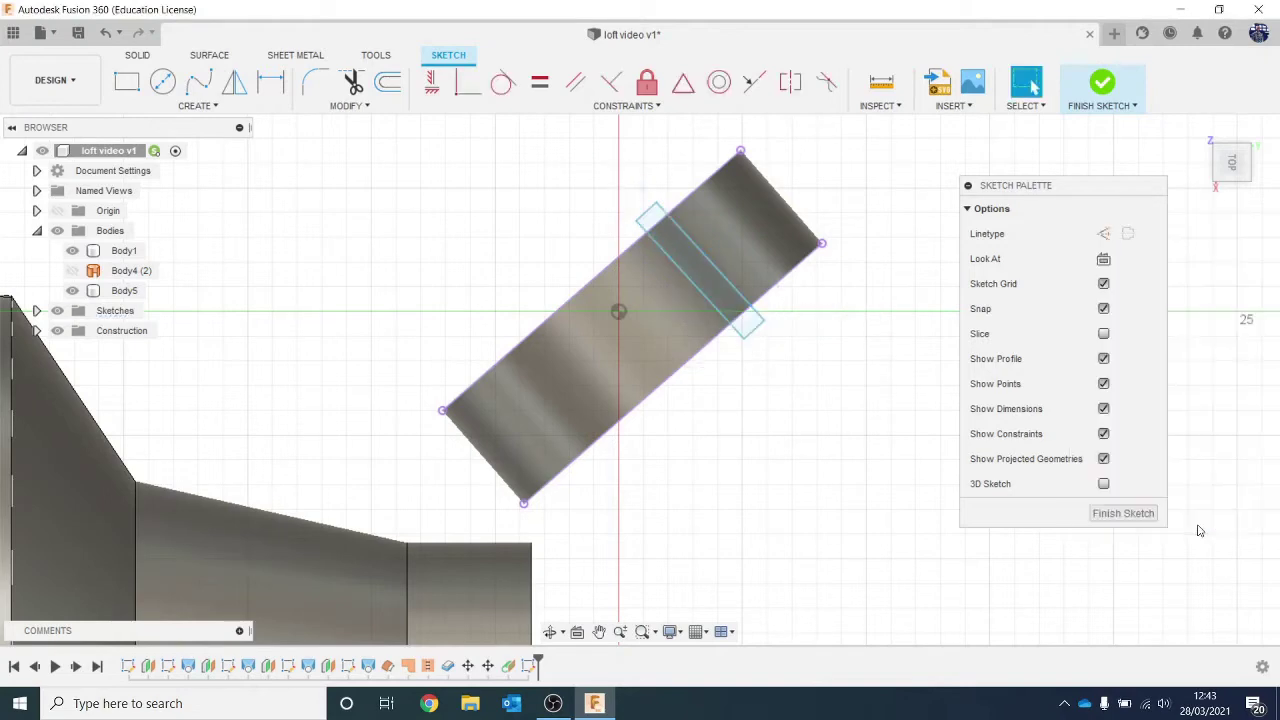
{"action": "scroll", "coordinate": [851, 320], "scroll_direction": "up", "scroll_amount": 2}
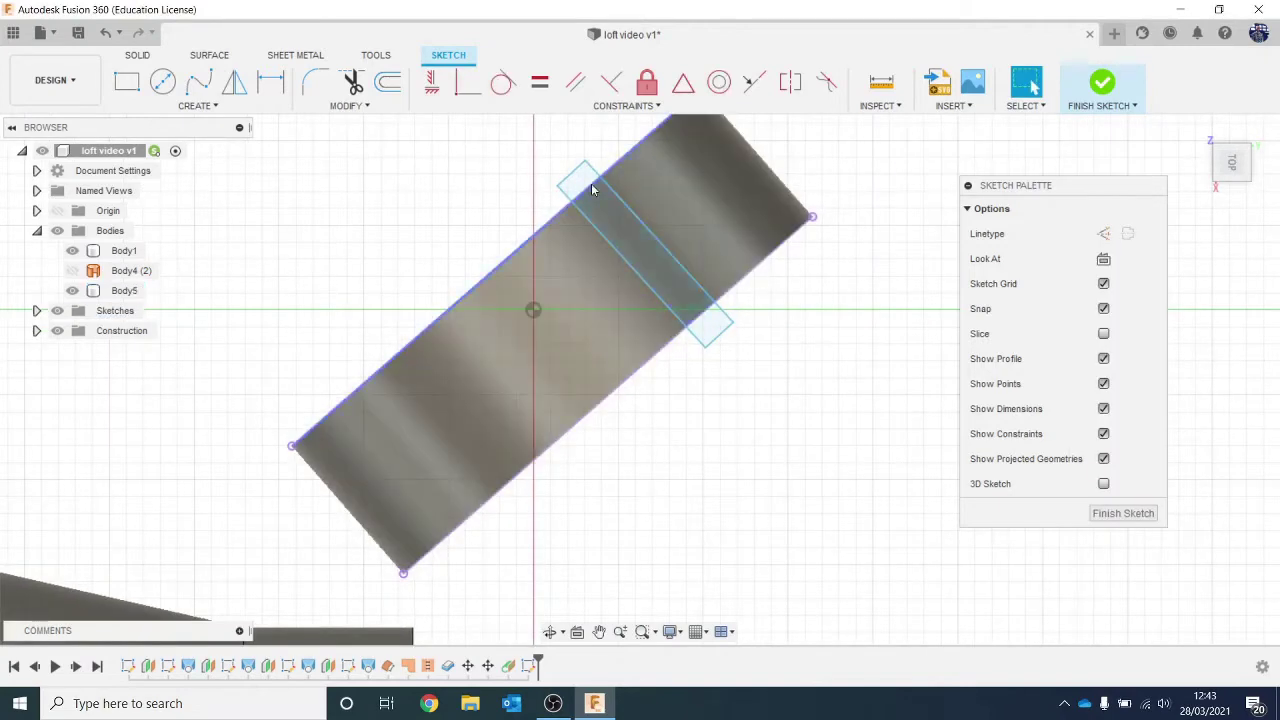
Offset both long edges of the projected cap outline 0.5 mm inward and finish the sketch.
{"action": "left_click", "coordinate": [389, 83]}
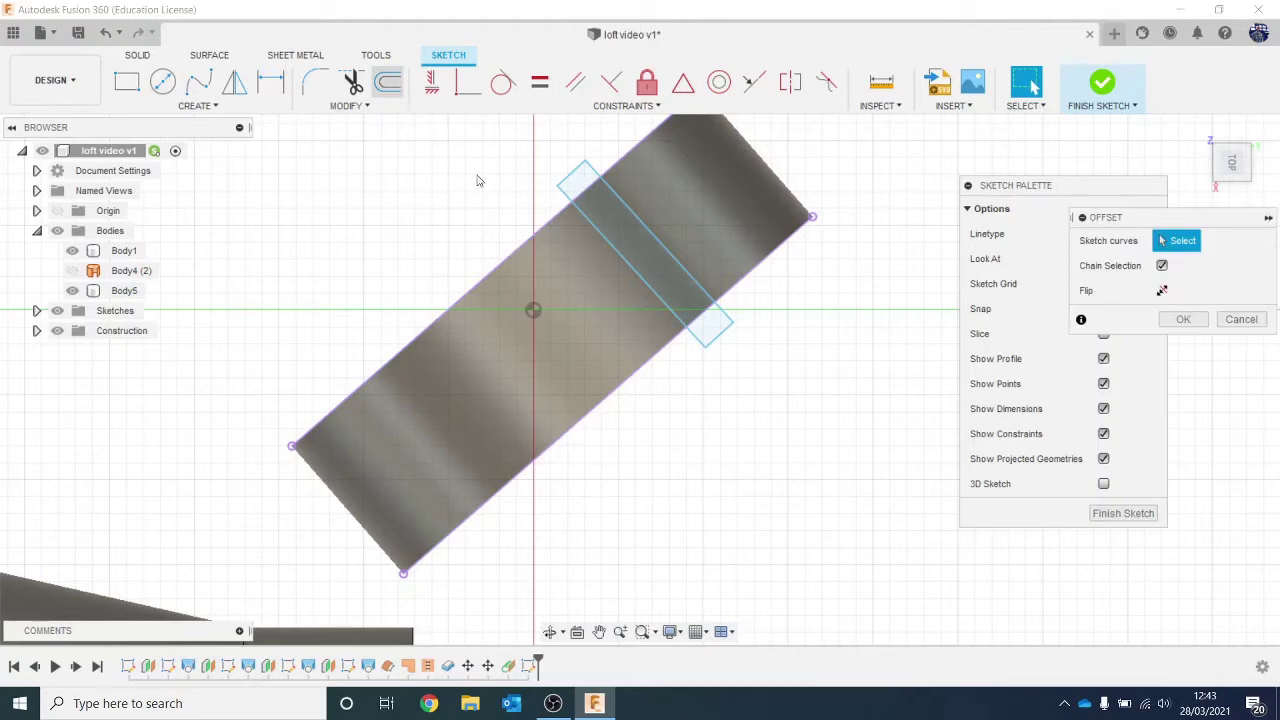
{"action": "left_click", "coordinate": [532, 240]}
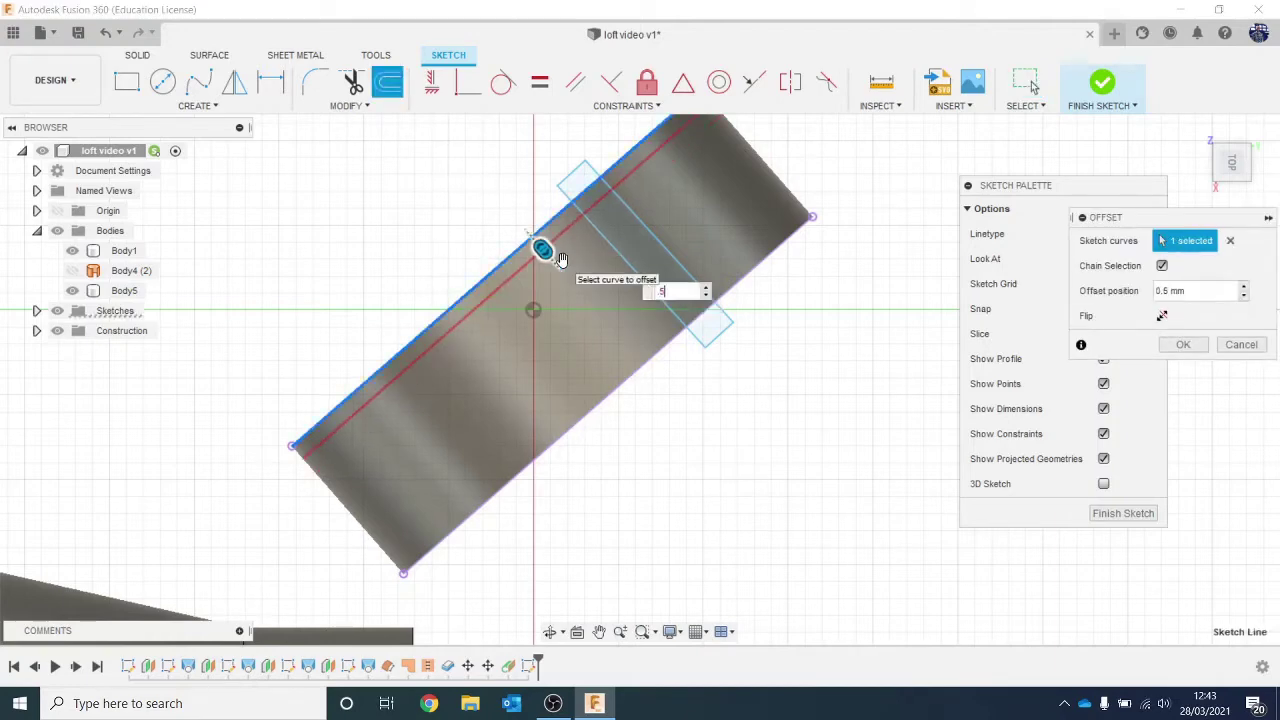
{"action": "key", "text": "Return"}
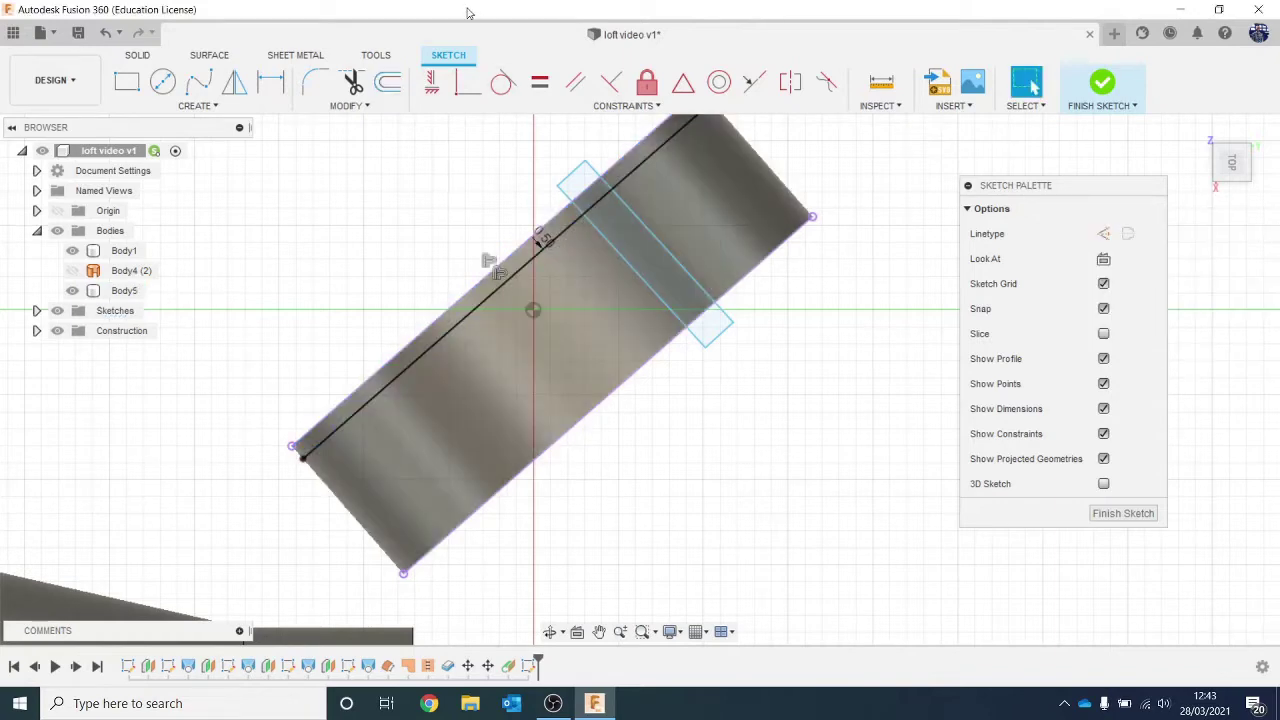
{"action": "left_click", "coordinate": [388, 82]}
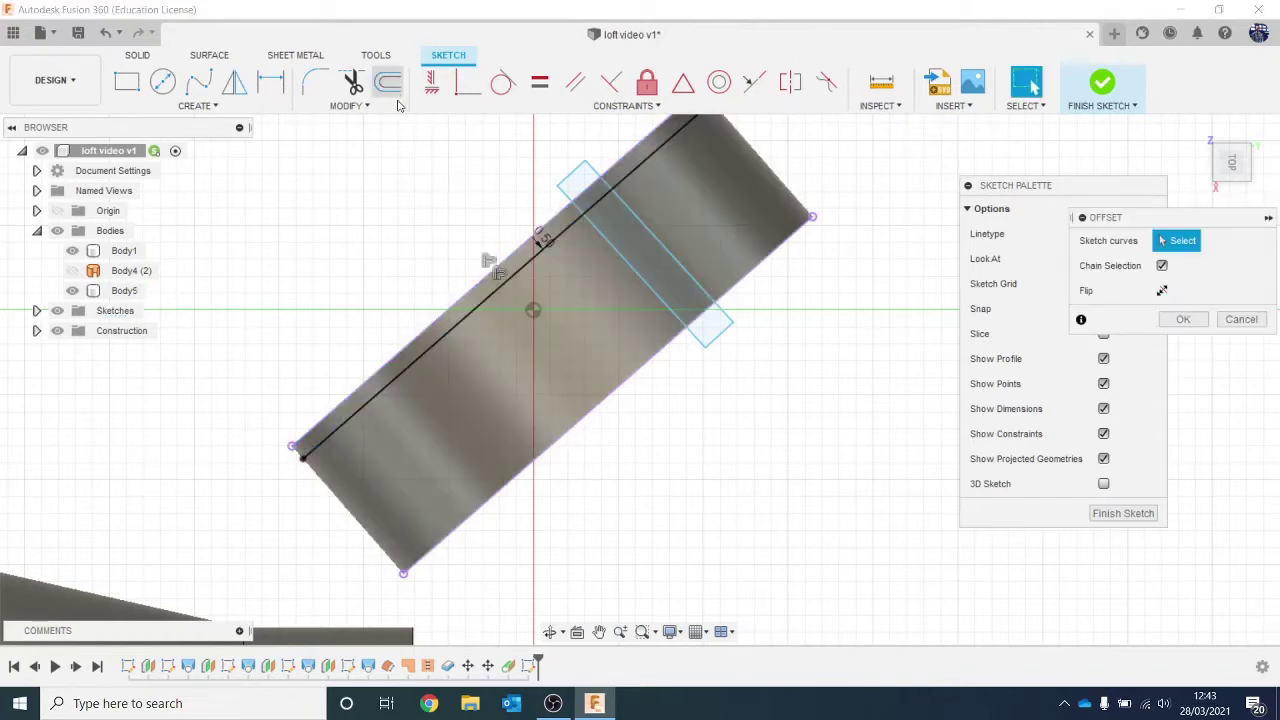
{"action": "left_click", "coordinate": [600, 401]}
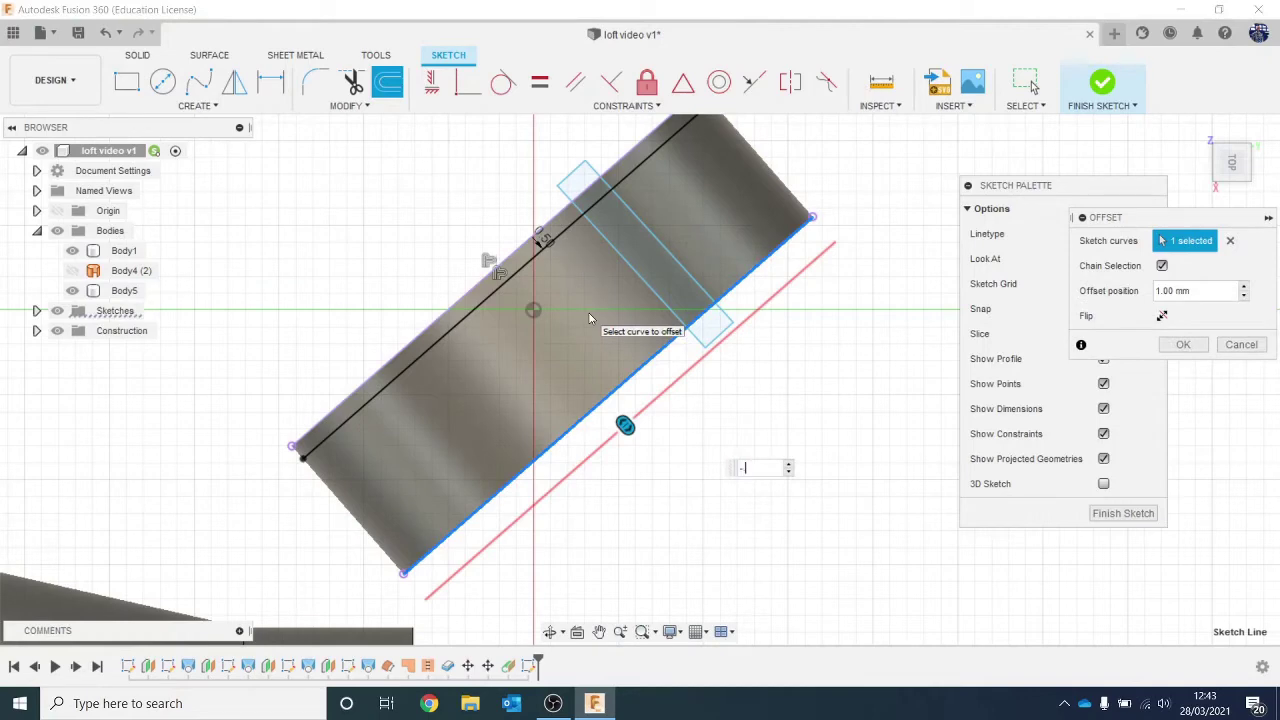
{"action": "key", "text": "Return"}
{"action": "left_click", "coordinate": [580, 272]}
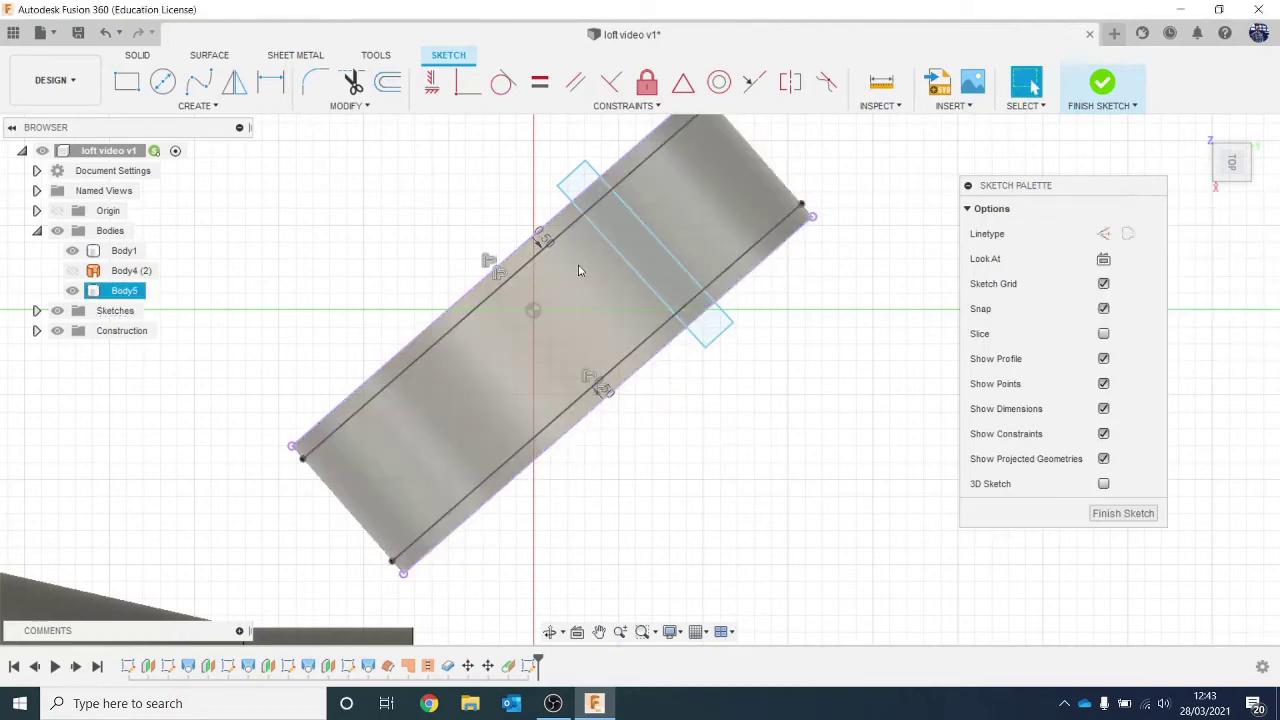
{"action": "scroll", "coordinate": [583, 287], "scroll_direction": "down", "scroll_amount": 2}
{"action": "left_click", "coordinate": [625, 244]}
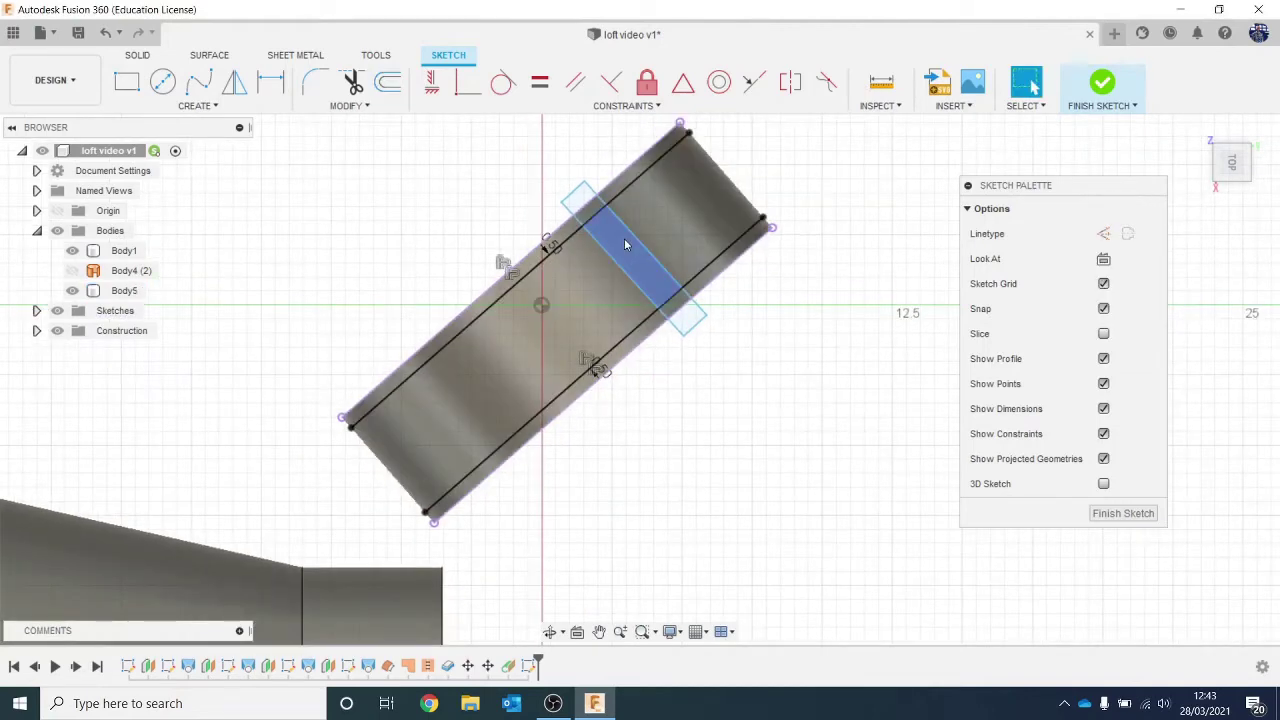
{"action": "key", "text": "Escape"}
{"action": "left_click", "coordinate": [1100, 84]}
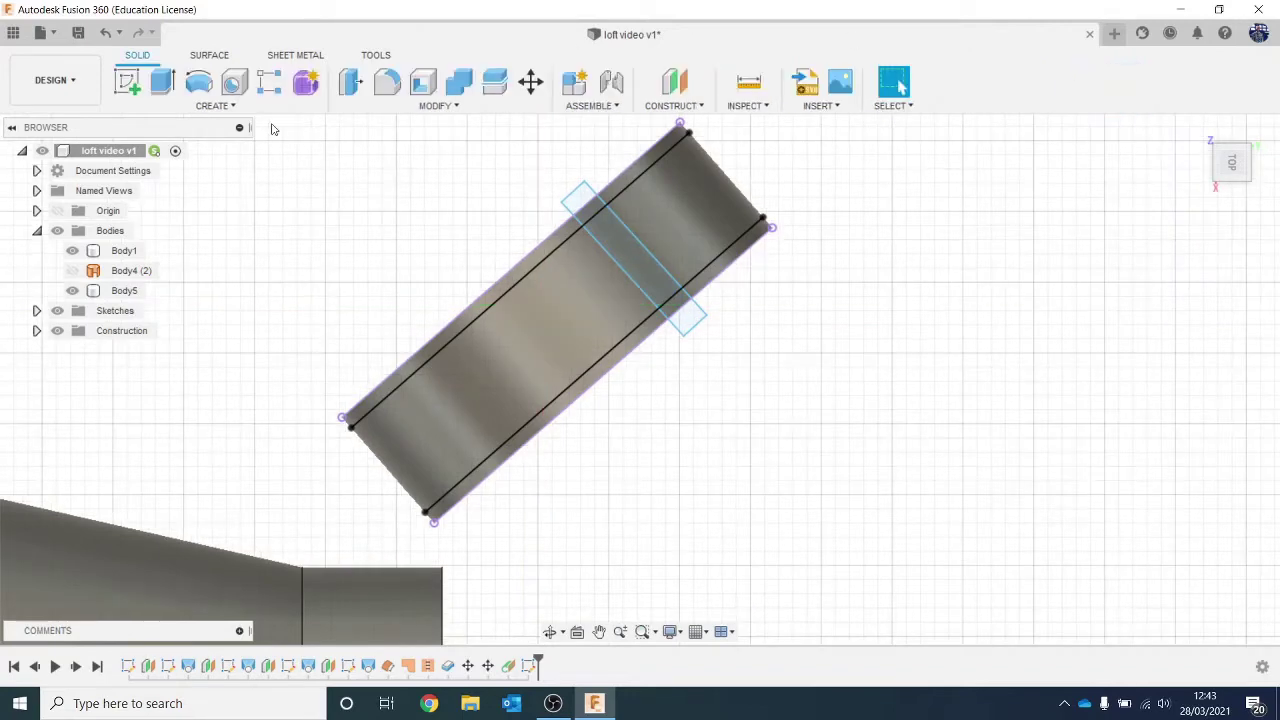
{"action": "left_click", "coordinate": [230, 108]}
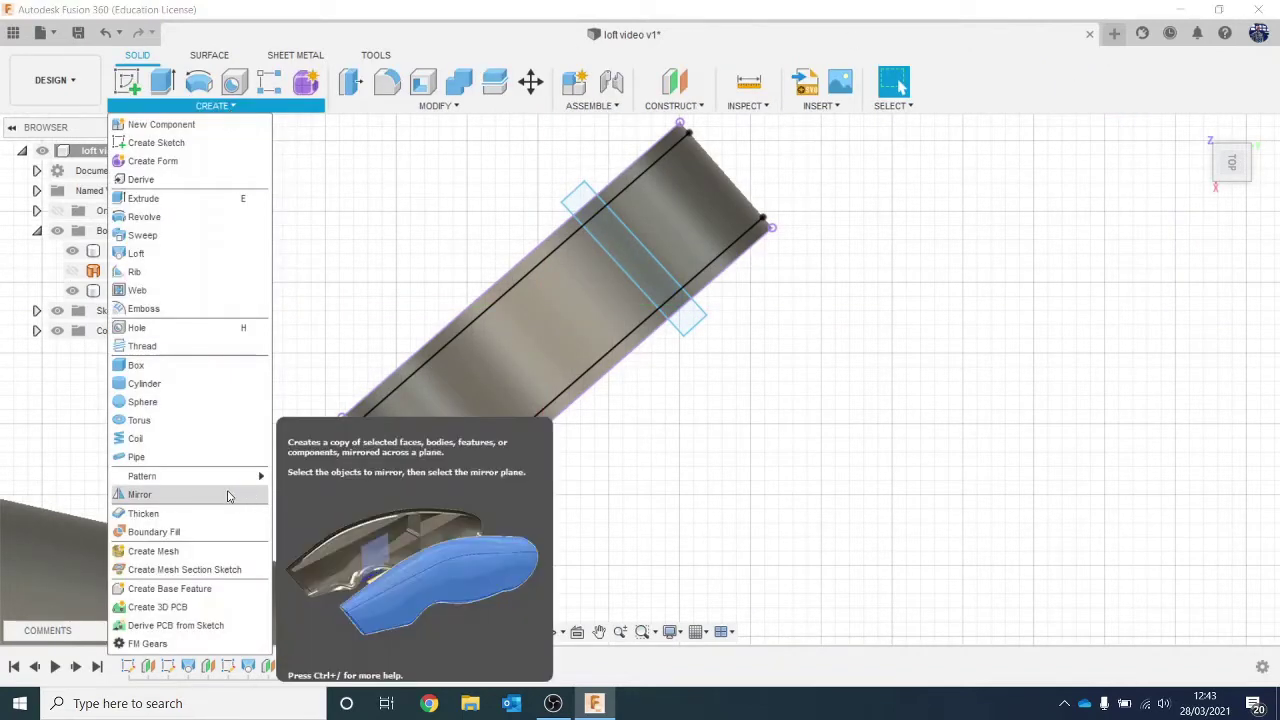
{"action": "mouse_move", "coordinate": [240, 476]}
{"action": "left_click", "coordinate": [309, 501]}
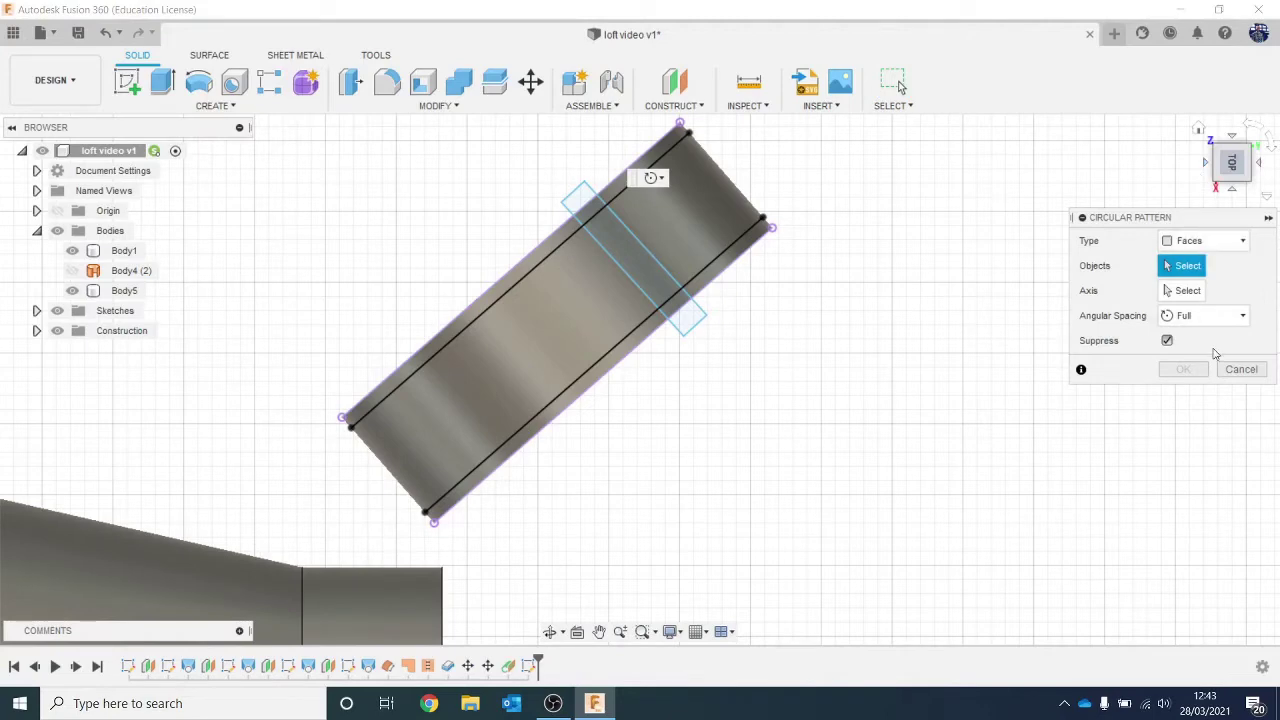
{"action": "left_click", "coordinate": [1241, 368]}
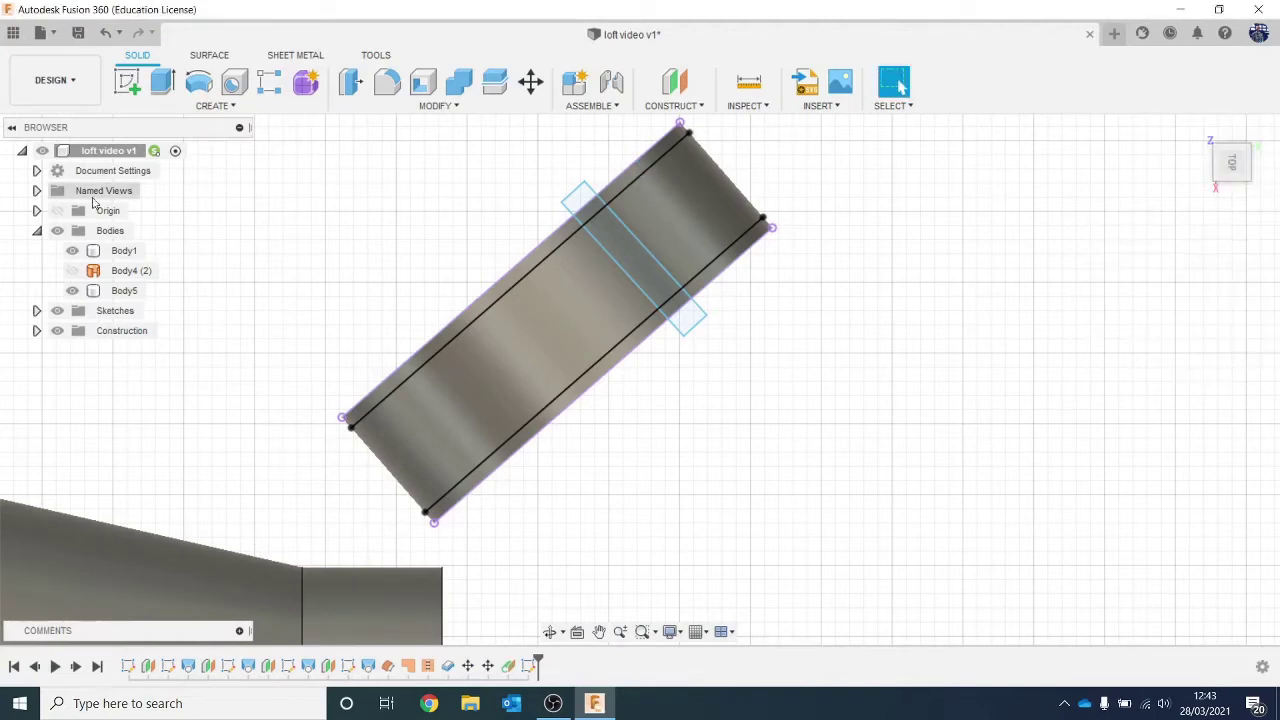
Try to extrude the narrow profile between the two offset lines as a -1.20 mm cut into the cap.
{"action": "key", "text": "e"}
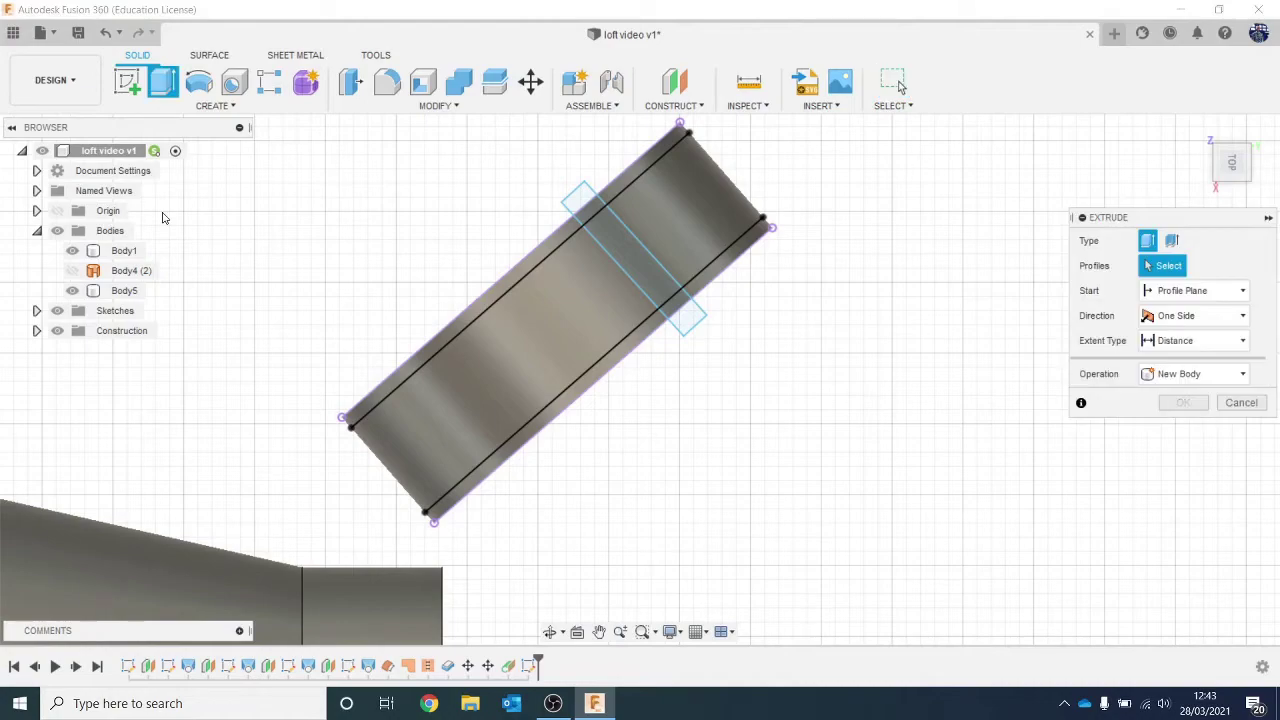
{"action": "left_click", "coordinate": [665, 268]}
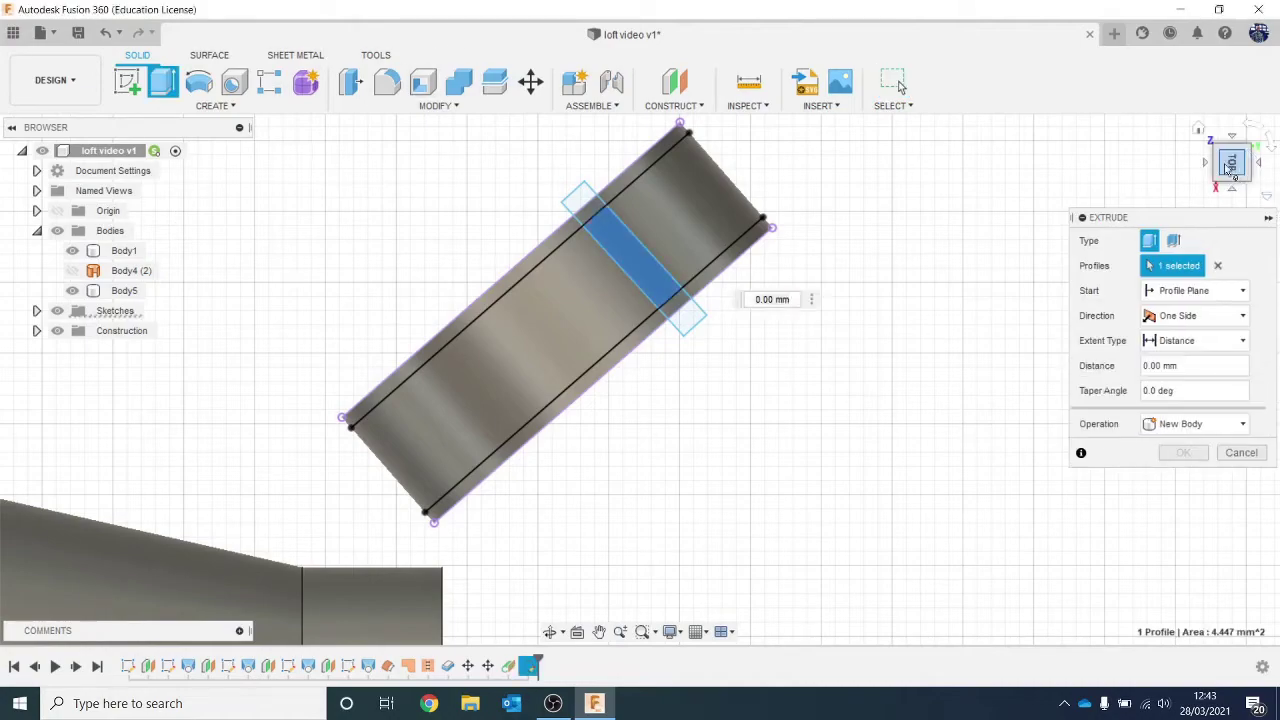
{"action": "left_click", "coordinate": [1201, 120]}
{"action": "left_click_drag", "start_coordinate": [1201, 120], "coordinate": [1180, 140]}
{"action": "middle_click_drag", "start_coordinate": [879, 472], "coordinate": [693, 429]}
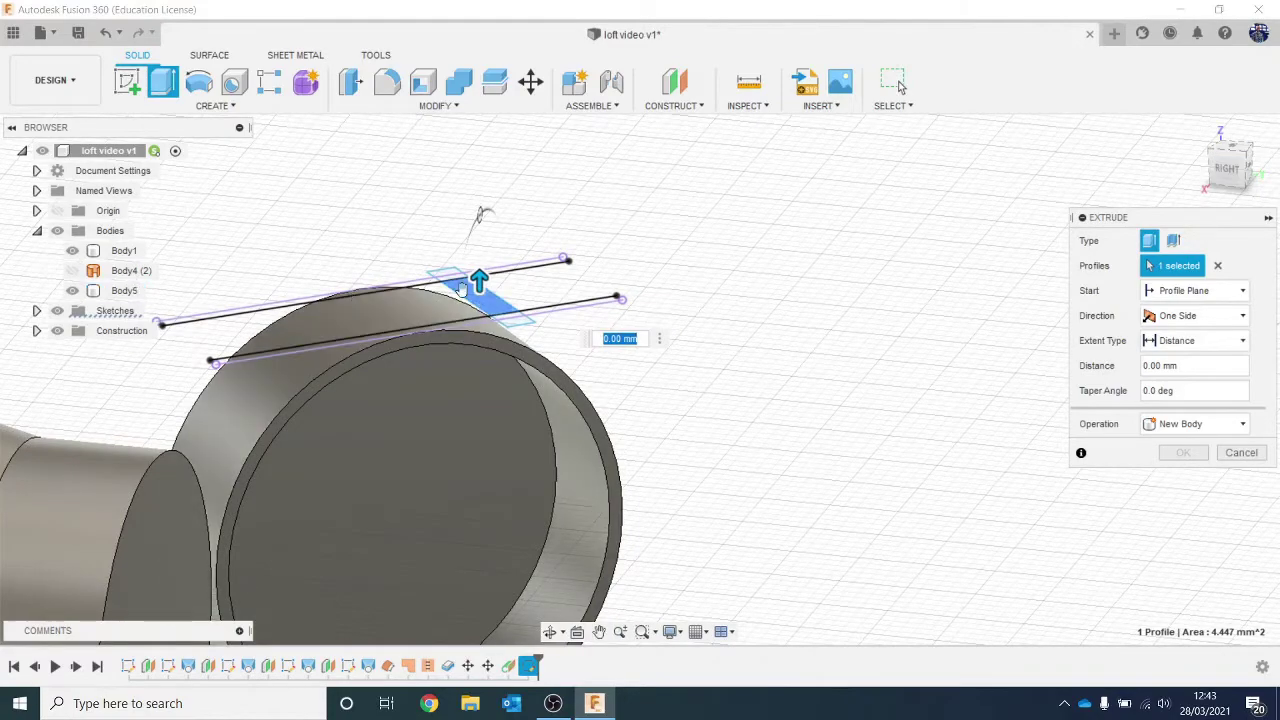
{"action": "left_click_drag", "start_coordinate": [479, 280], "coordinate": [478, 296]}
{"action": "left_click_drag", "start_coordinate": [484, 318], "coordinate": [484, 323]}
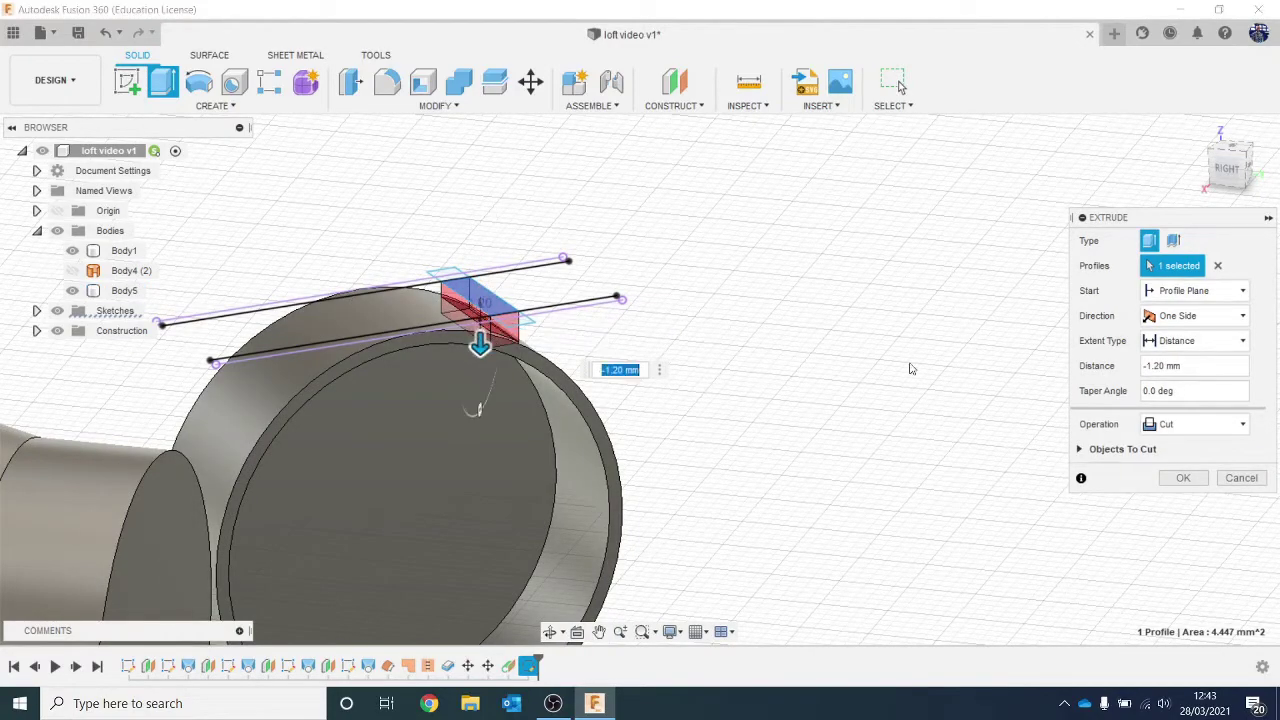
{"action": "left_click_drag", "start_coordinate": [1228, 168], "coordinate": [1220, 215]}
{"action": "middle_click_drag", "start_coordinate": [640, 380], "coordinate": [626, 300], "text": "shift"}
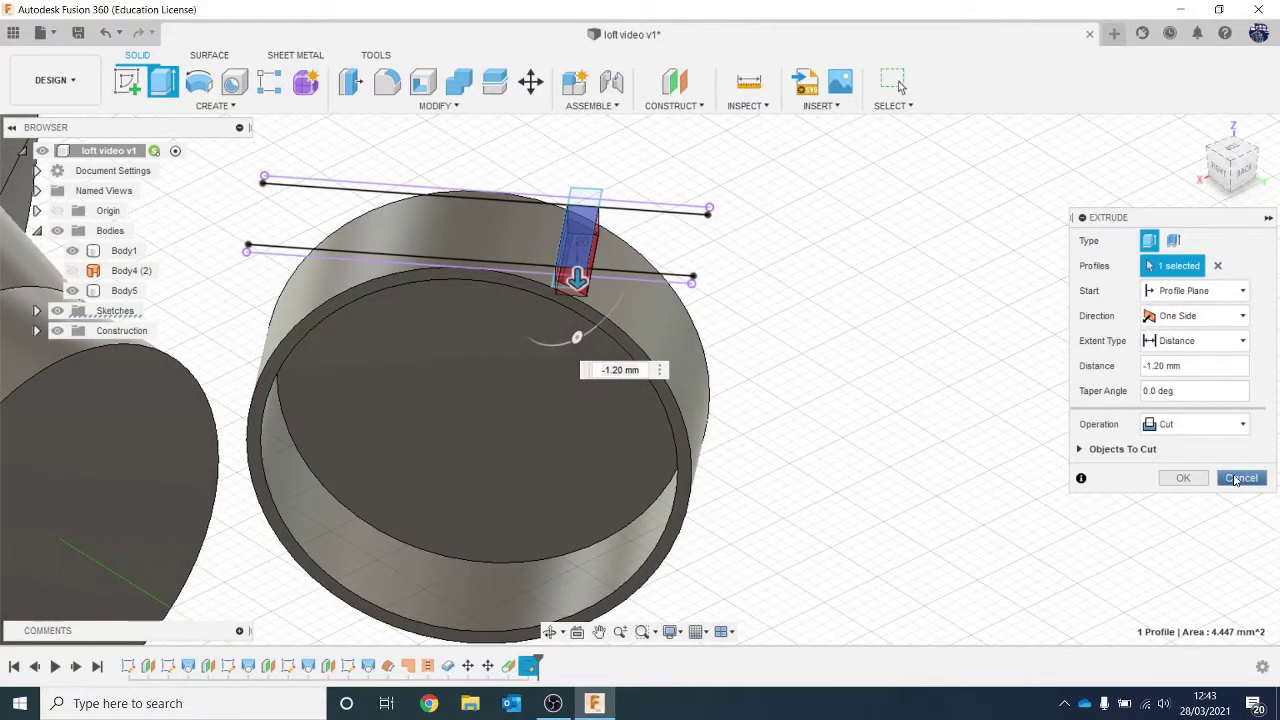
{"action": "left_click", "coordinate": [1240, 478]}
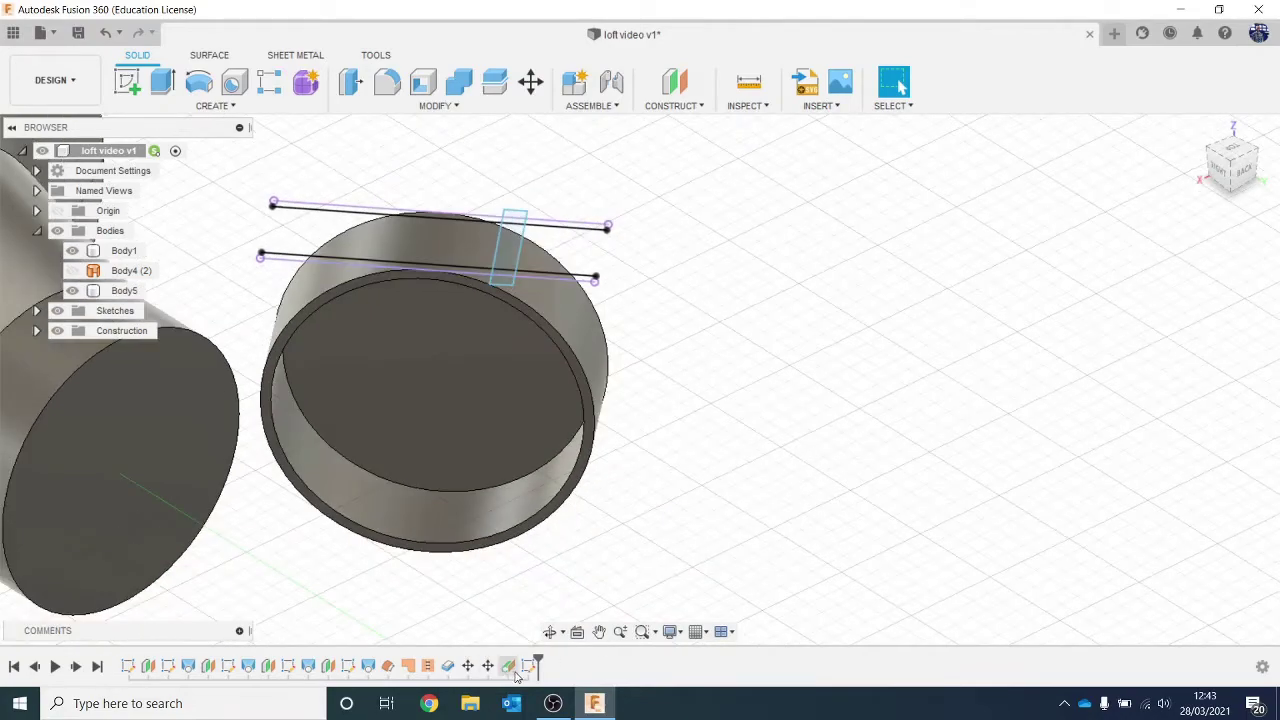
Delete the tangent plane and its sketch, and roll the timeline back to before the cap's two move features.
{"action": "left_click_drag", "start_coordinate": [537, 667], "coordinate": [498, 667]}
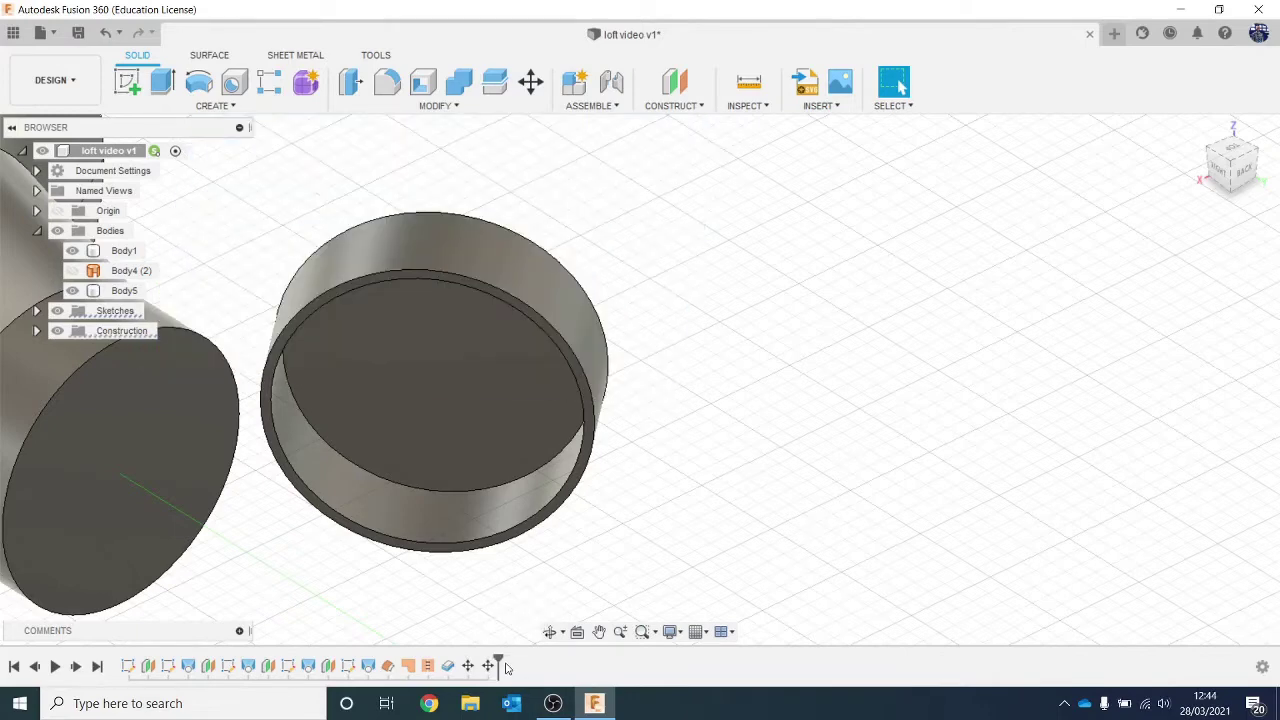
{"action": "left_click_drag", "start_coordinate": [498, 664], "coordinate": [452, 666]}
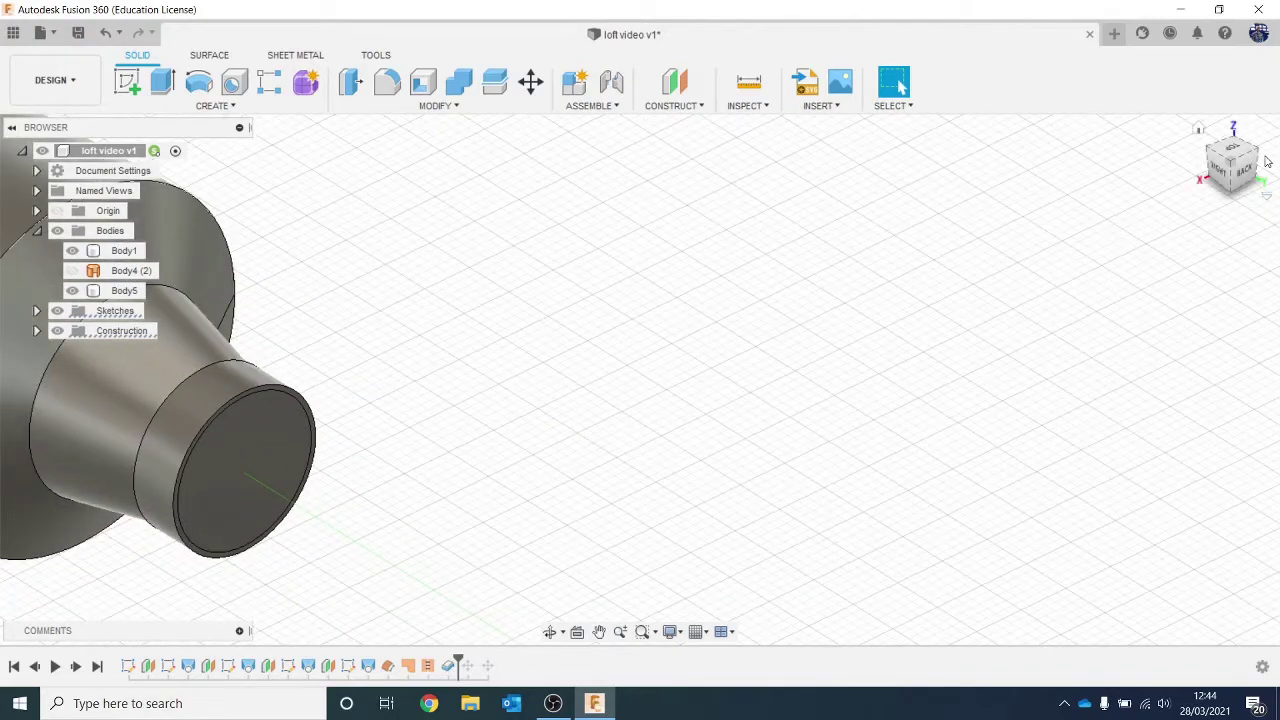
Create a construction plane tangent to the cap's outer cylindrical face at 0 degrees while it sits on the tube body.
{"action": "left_click", "coordinate": [1231, 147]}
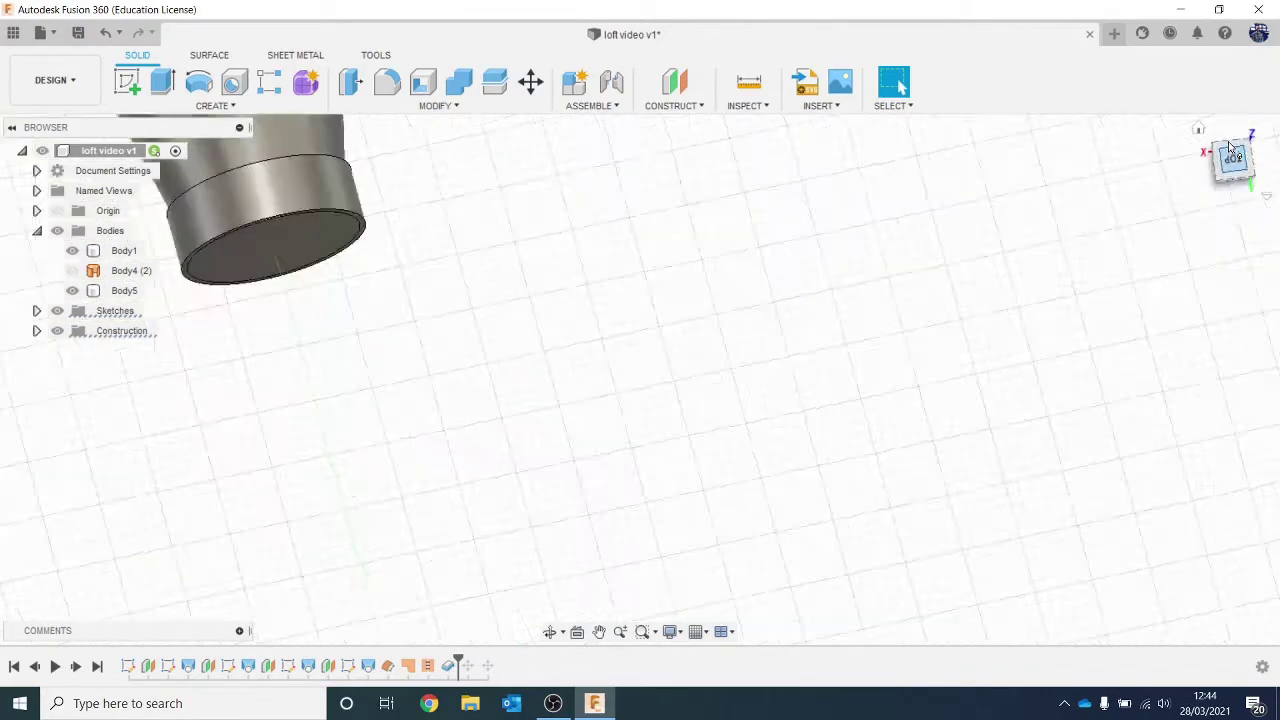
{"action": "left_click", "coordinate": [465, 415]}
{"action": "scroll", "coordinate": [465, 415], "scroll_direction": "up", "scroll_amount": 2}
{"action": "left_click", "coordinate": [648, 446]}
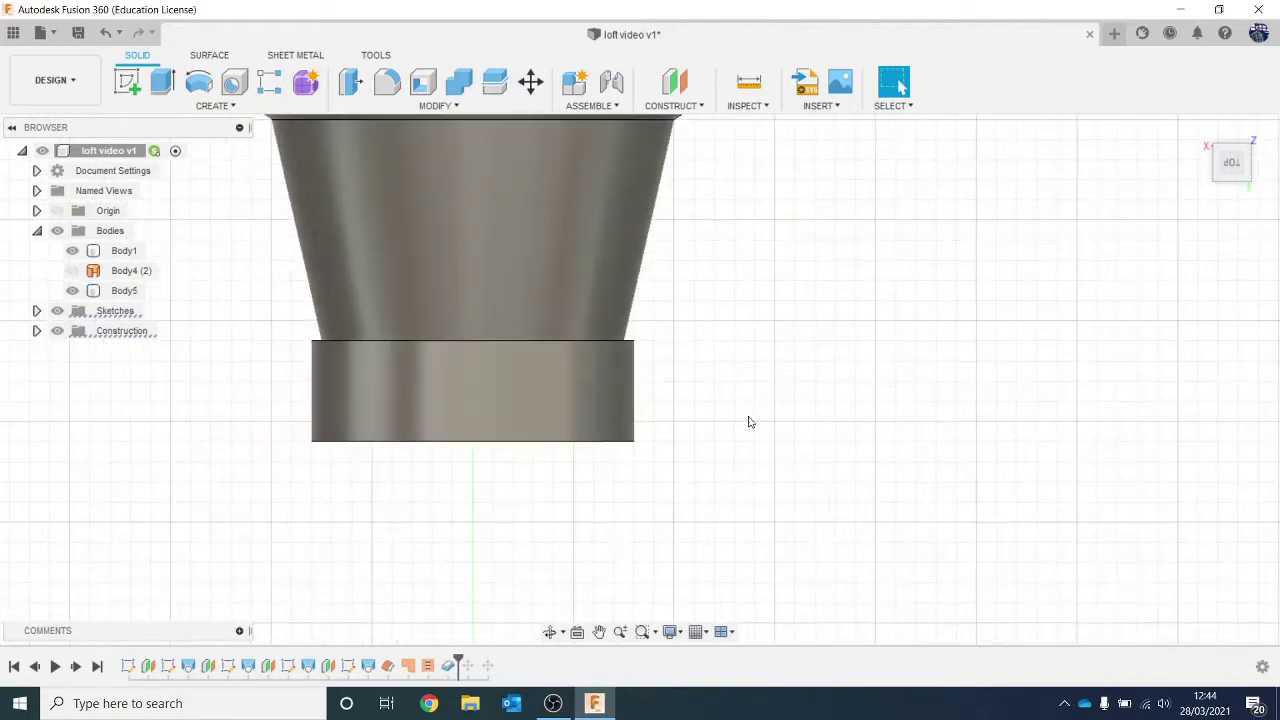
{"action": "left_click", "coordinate": [668, 107]}
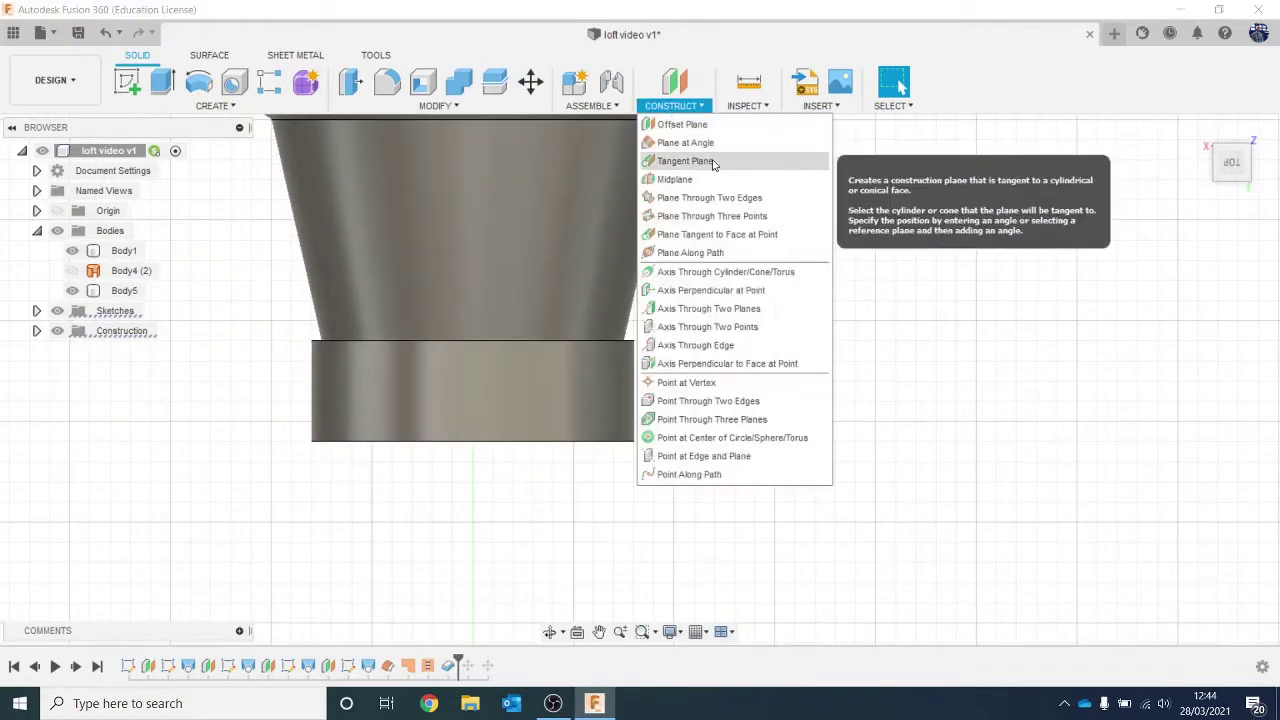
{"action": "left_click", "coordinate": [700, 163]}
{"action": "left_click", "coordinate": [475, 392]}
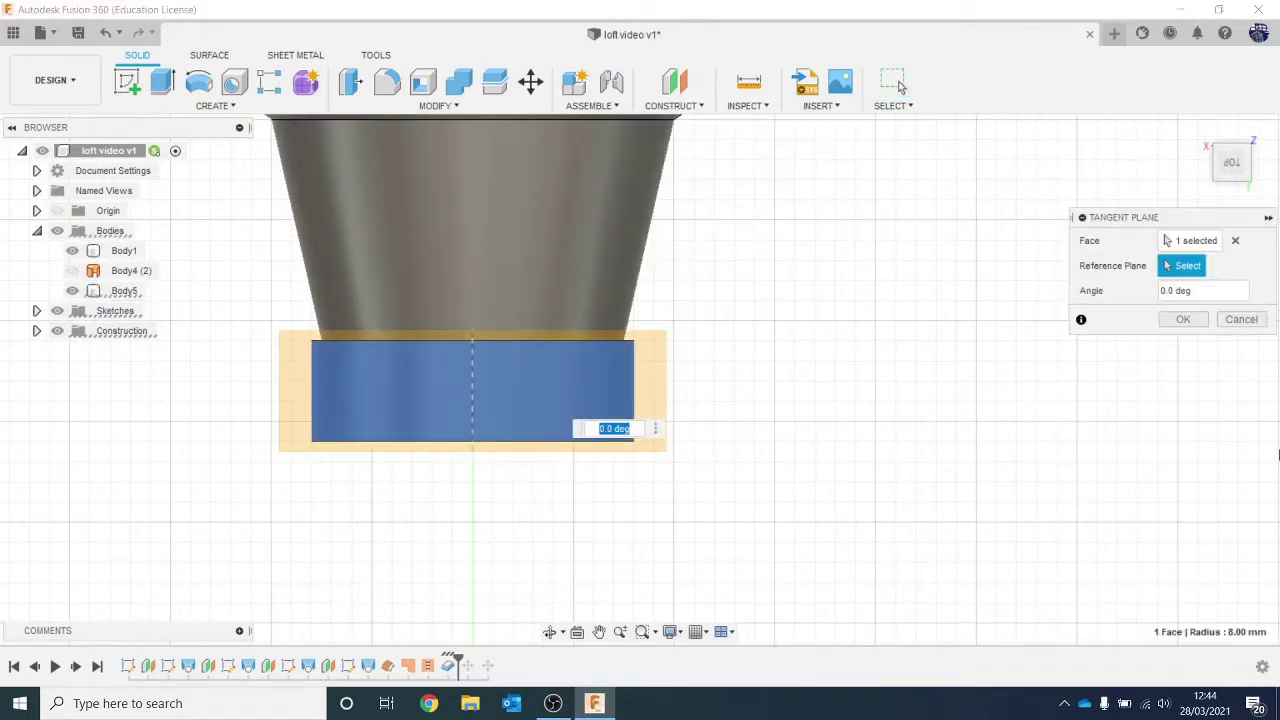
{"action": "left_click", "coordinate": [1177, 324]}
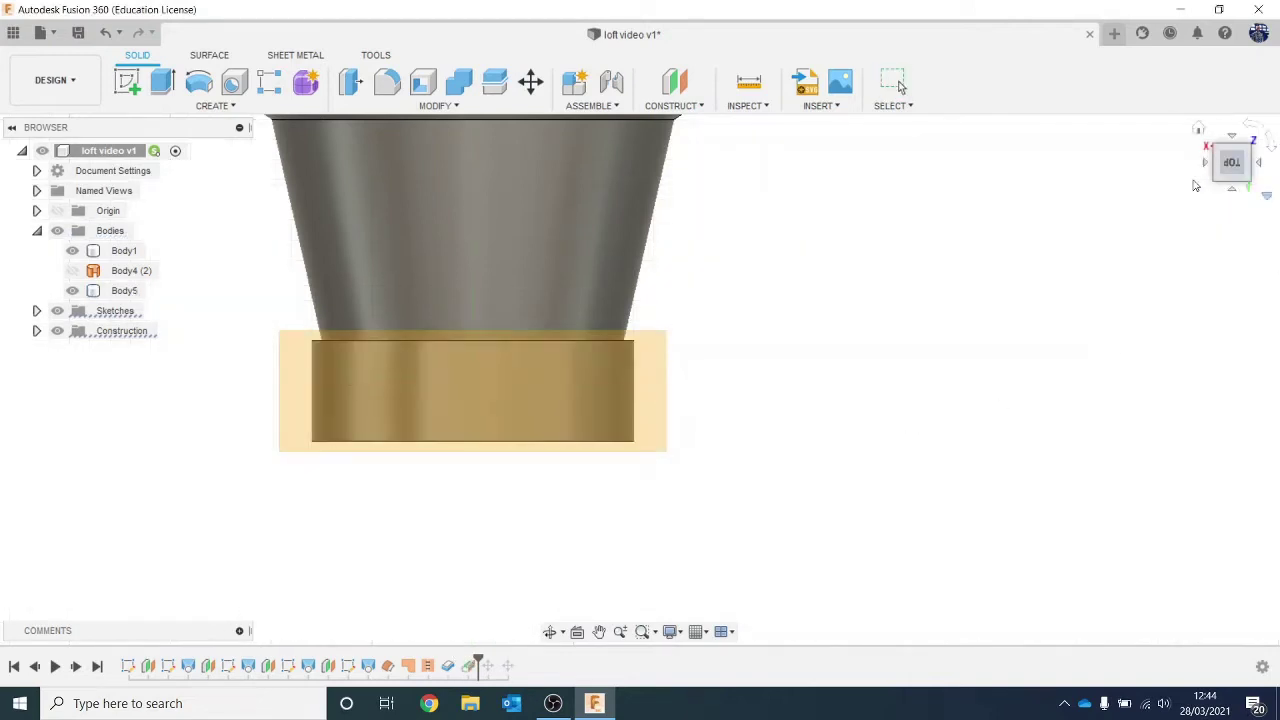
Sketch on the new tangent plane, project the cap's outer cylindrical face into it, and finish the sketch.
{"action": "left_click", "coordinate": [125, 88]}
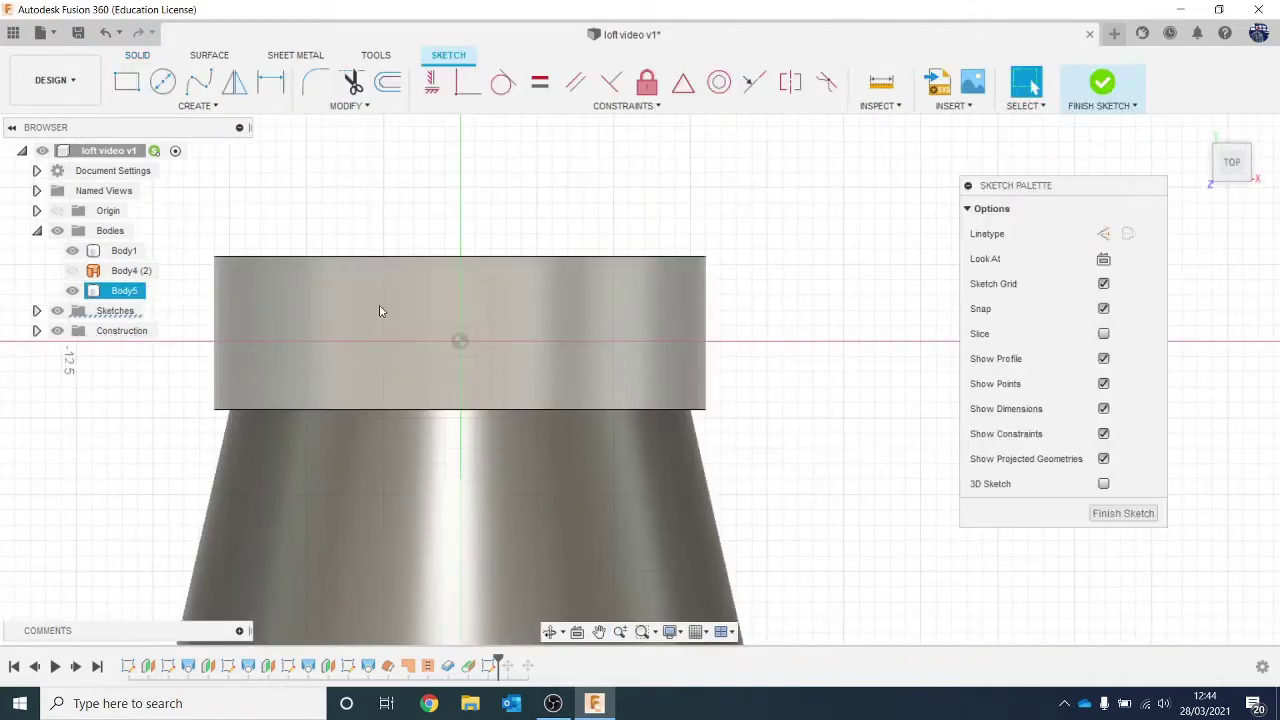
{"action": "key", "text": "p"}
{"action": "left_click", "coordinate": [379, 304]}
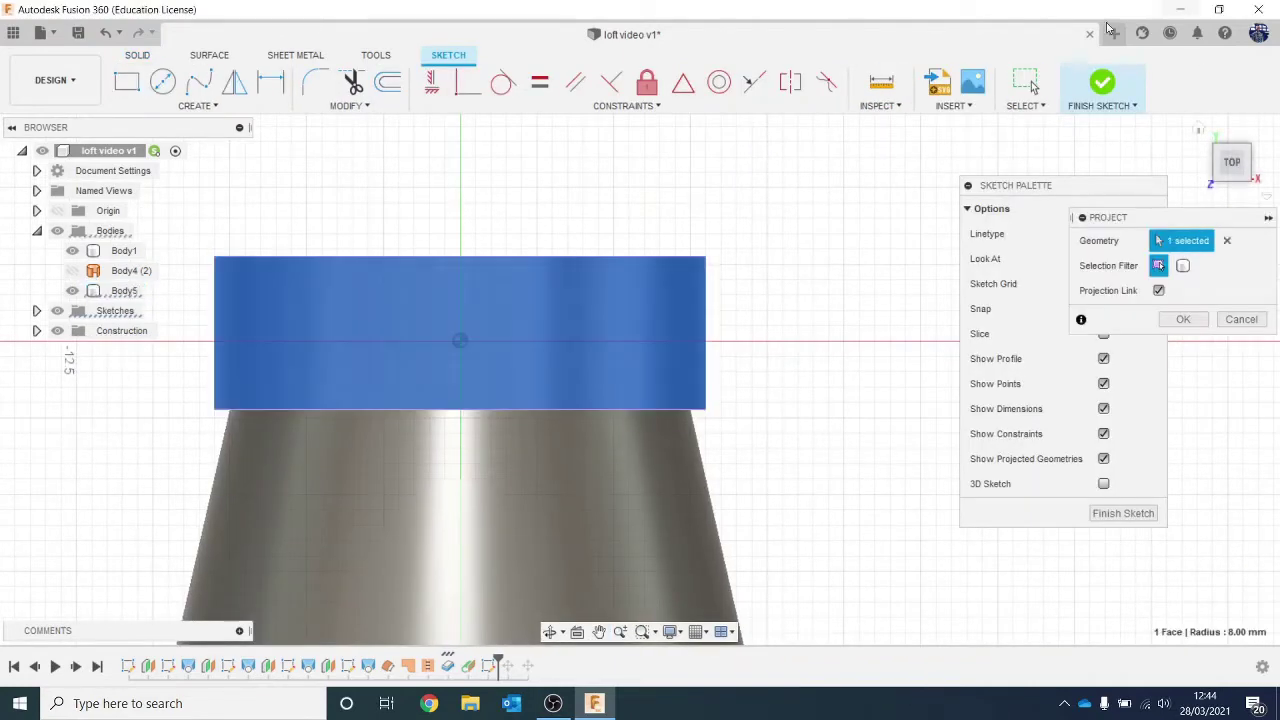
{"action": "left_click", "coordinate": [1103, 82]}
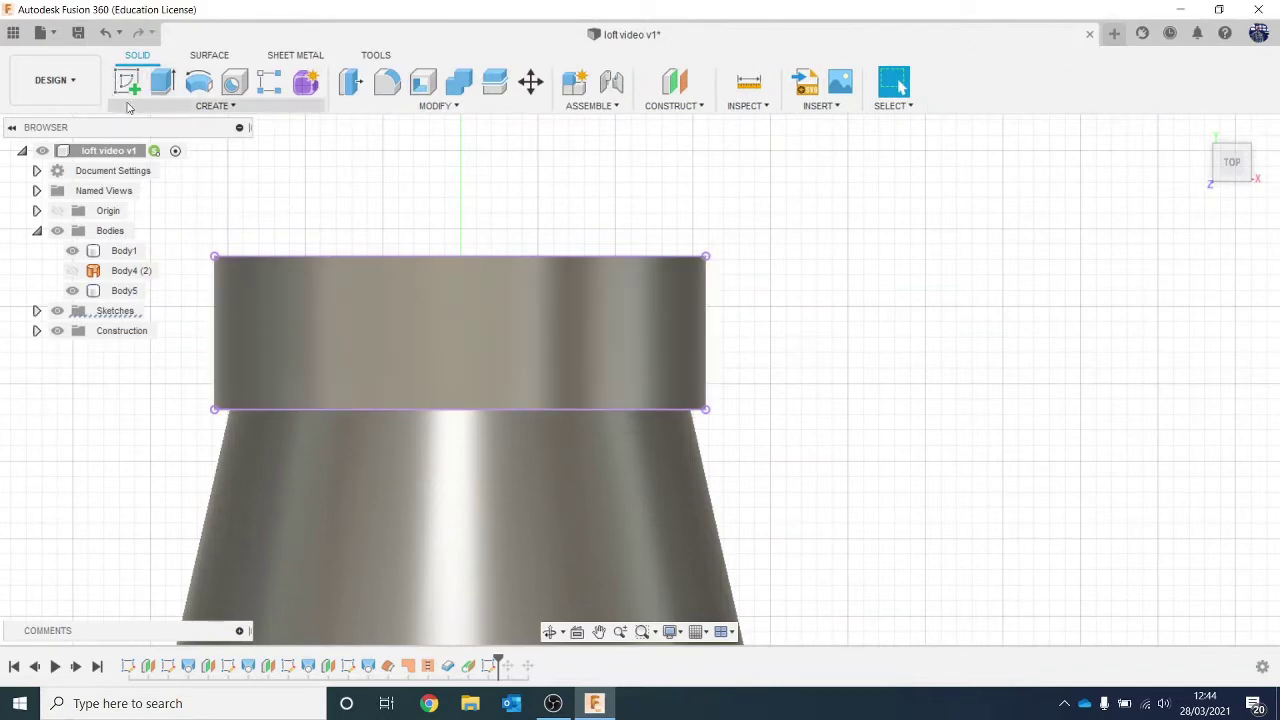
Reopen the projected cap sketch and draw a narrow upright center rectangle at the origin, extending past both long edges of the cap.
{"action": "left_click", "coordinate": [221, 113]}
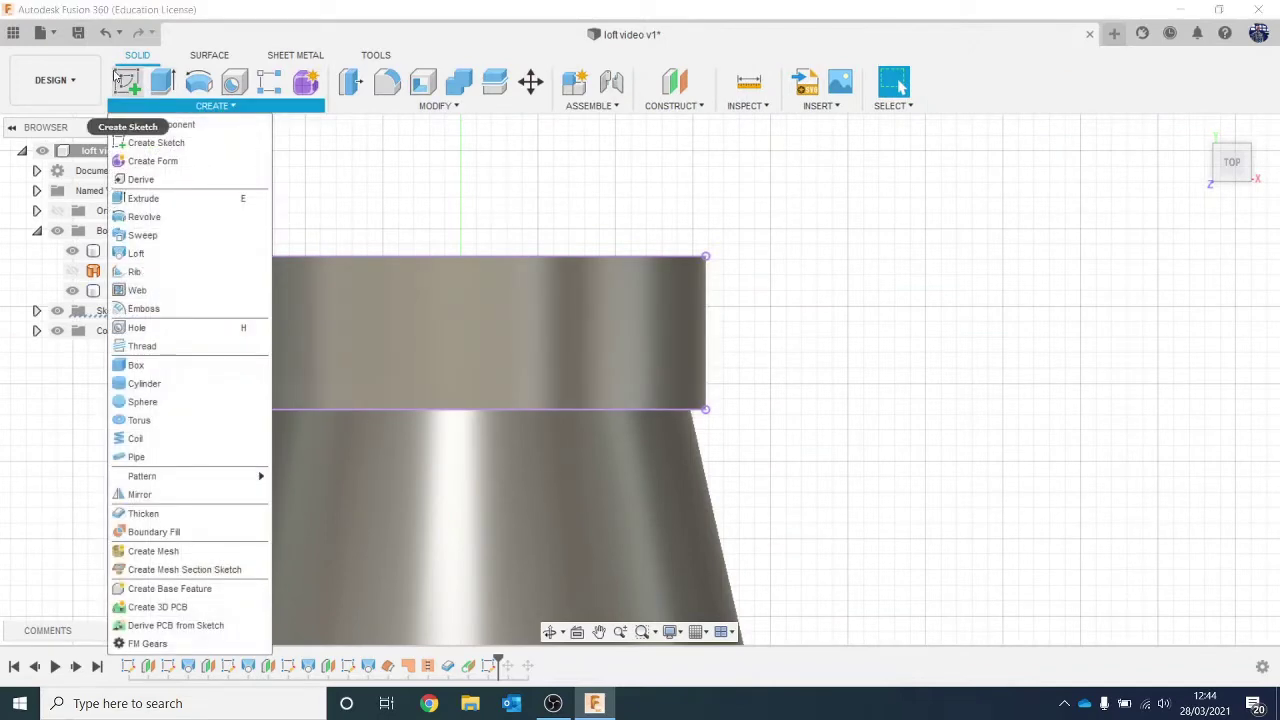
{"action": "left_click", "coordinate": [117, 78]}
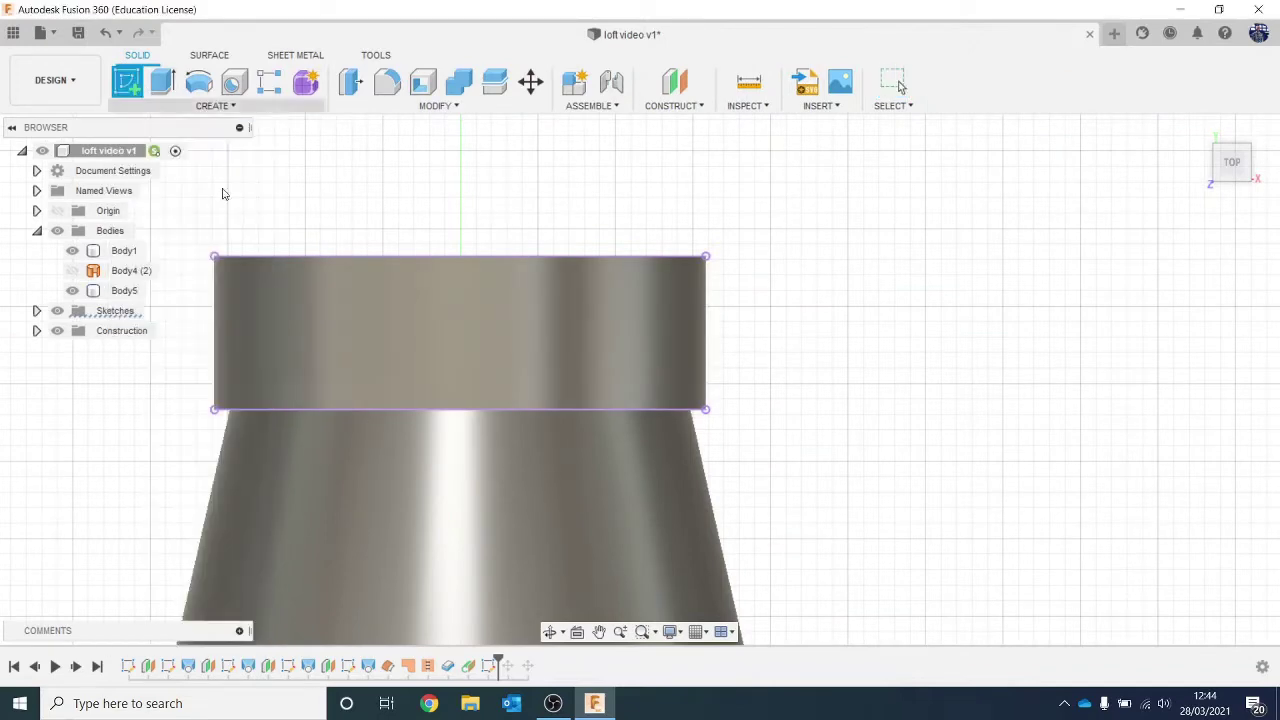
{"action": "right_click", "coordinate": [488, 666]}
{"action": "left_click", "coordinate": [530, 502]}
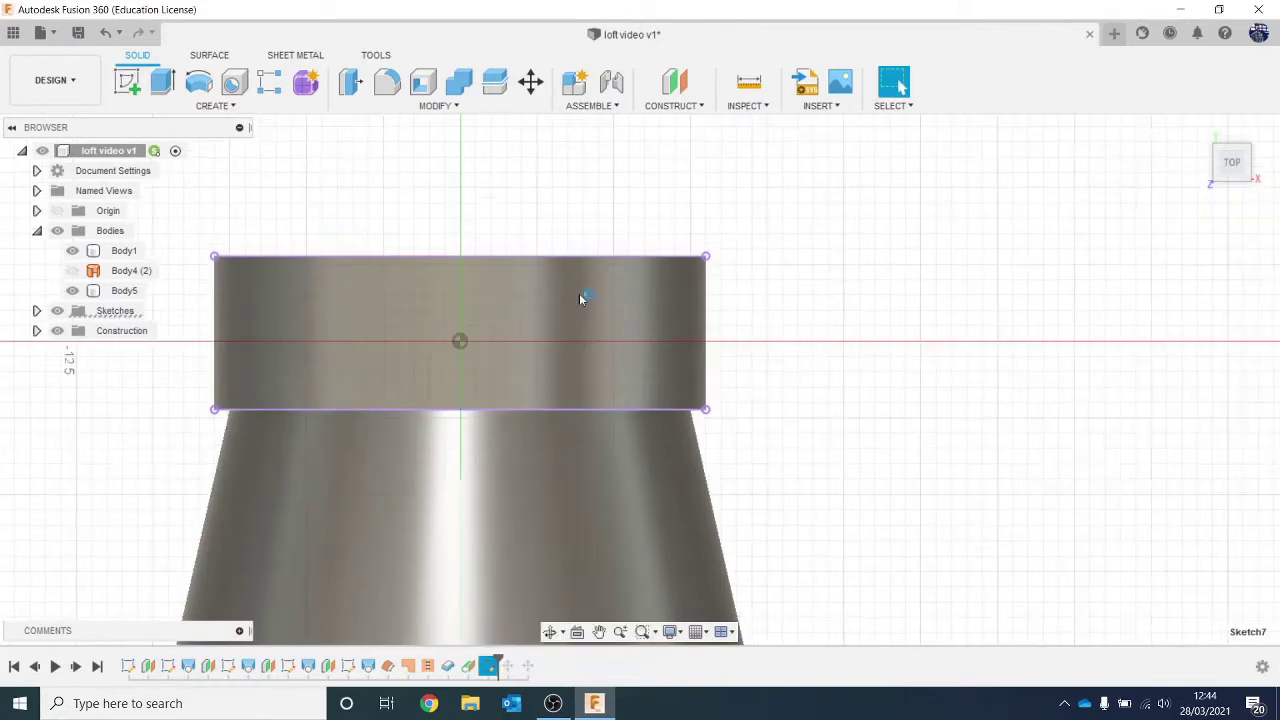
{"action": "left_click", "coordinate": [125, 85]}
{"action": "scroll", "coordinate": [467, 335], "scroll_direction": "up", "scroll_amount": 3}
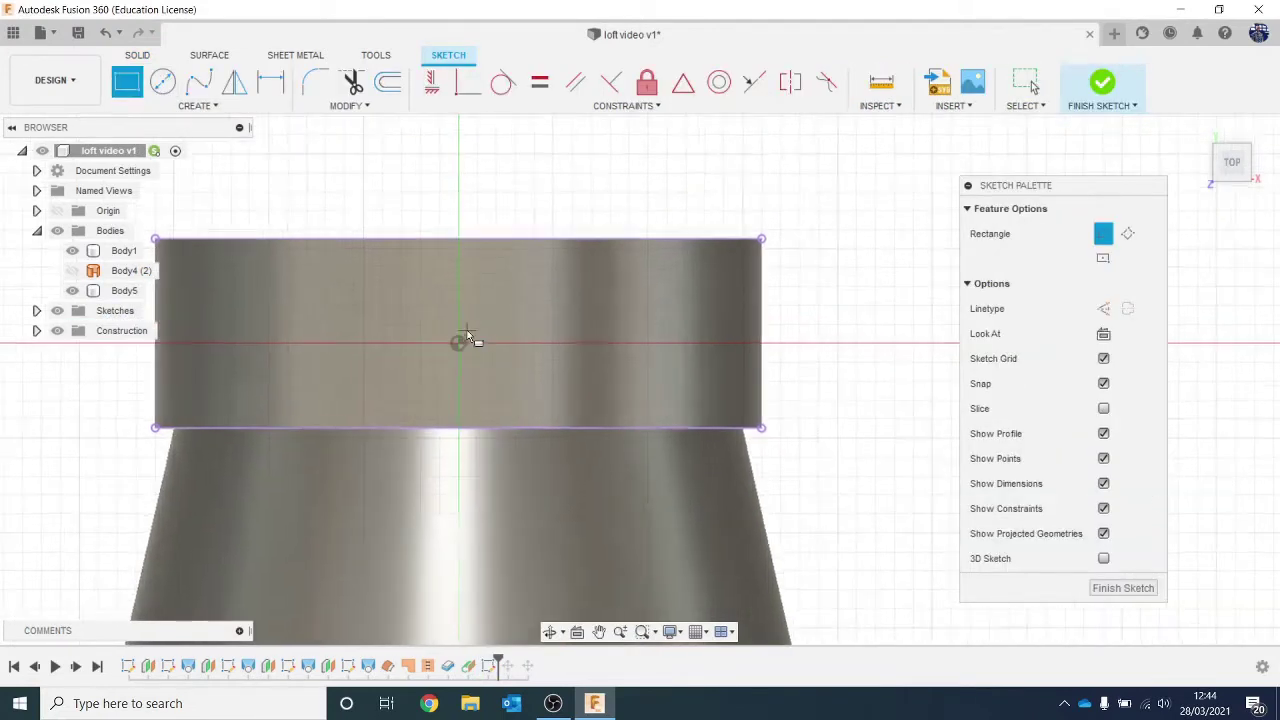
{"action": "left_click", "coordinate": [1103, 259]}
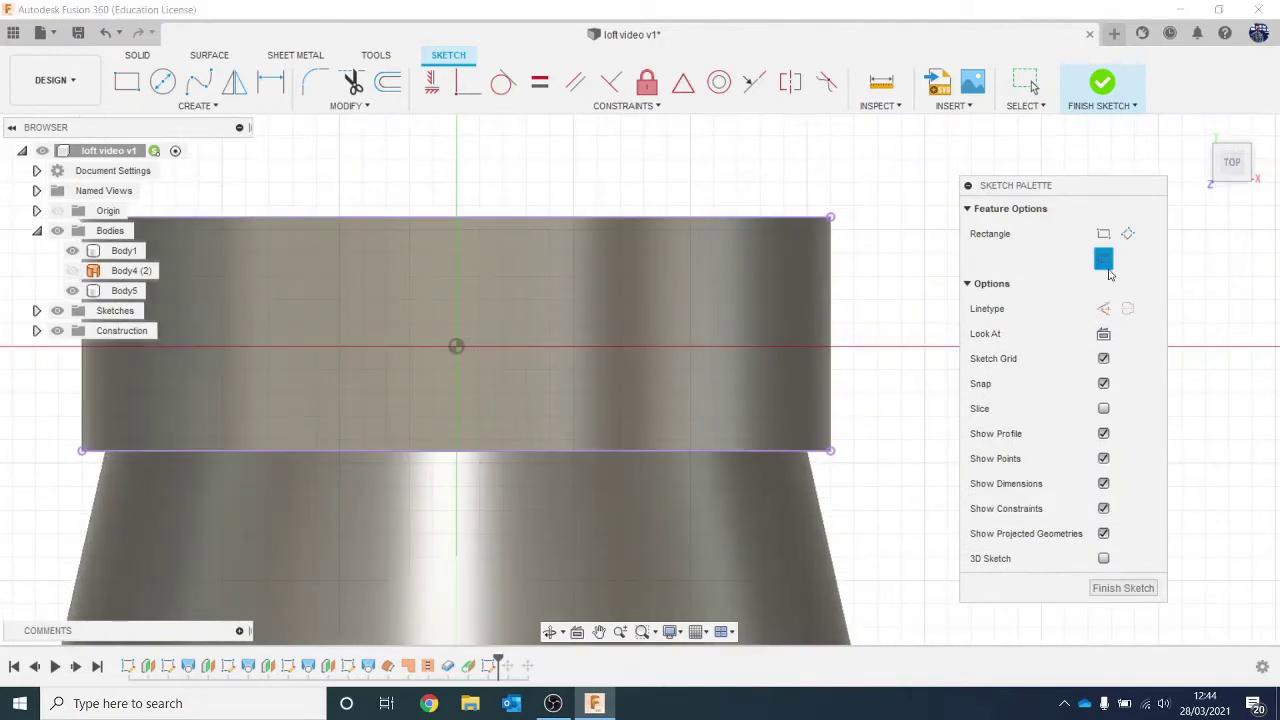
{"action": "left_click", "coordinate": [456, 347]}
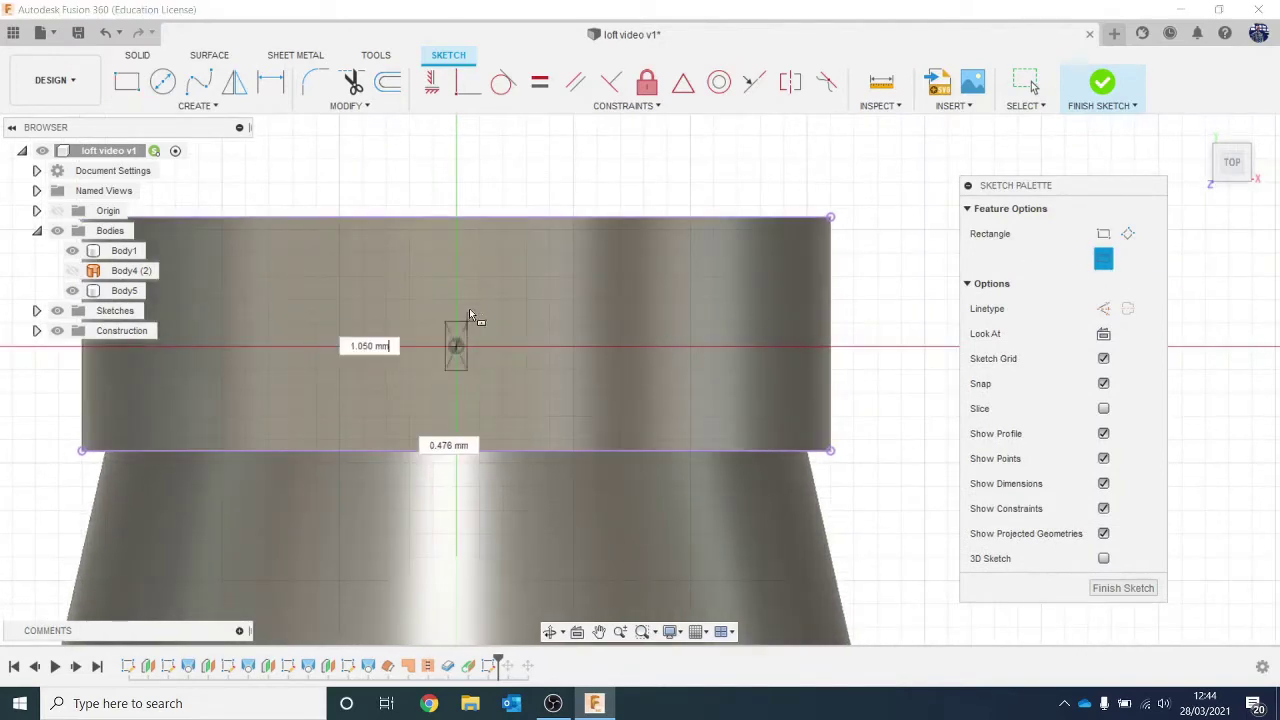
{"action": "left_click", "coordinate": [480, 184]}
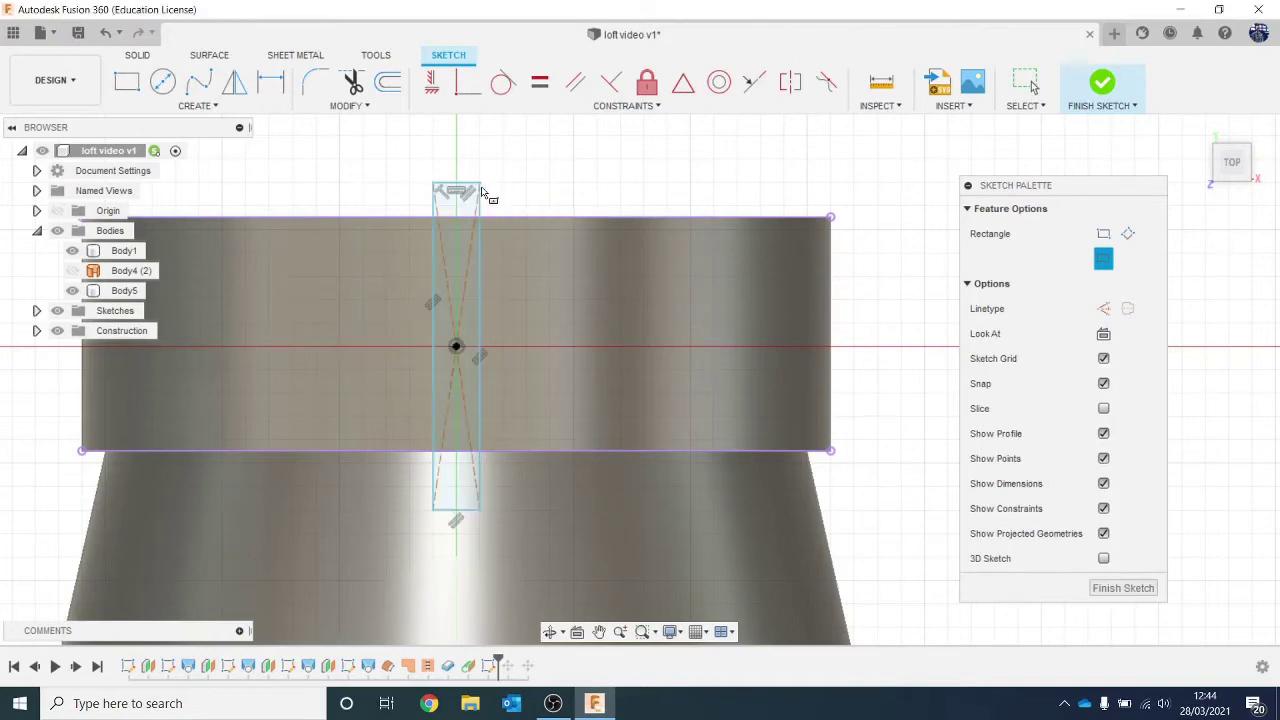
Offset the projected upper and lower cap edges 0.5 mm inward across the rectangle, and finish the sketch.
{"action": "left_click", "coordinate": [388, 82]}
{"action": "left_click", "coordinate": [537, 218]}
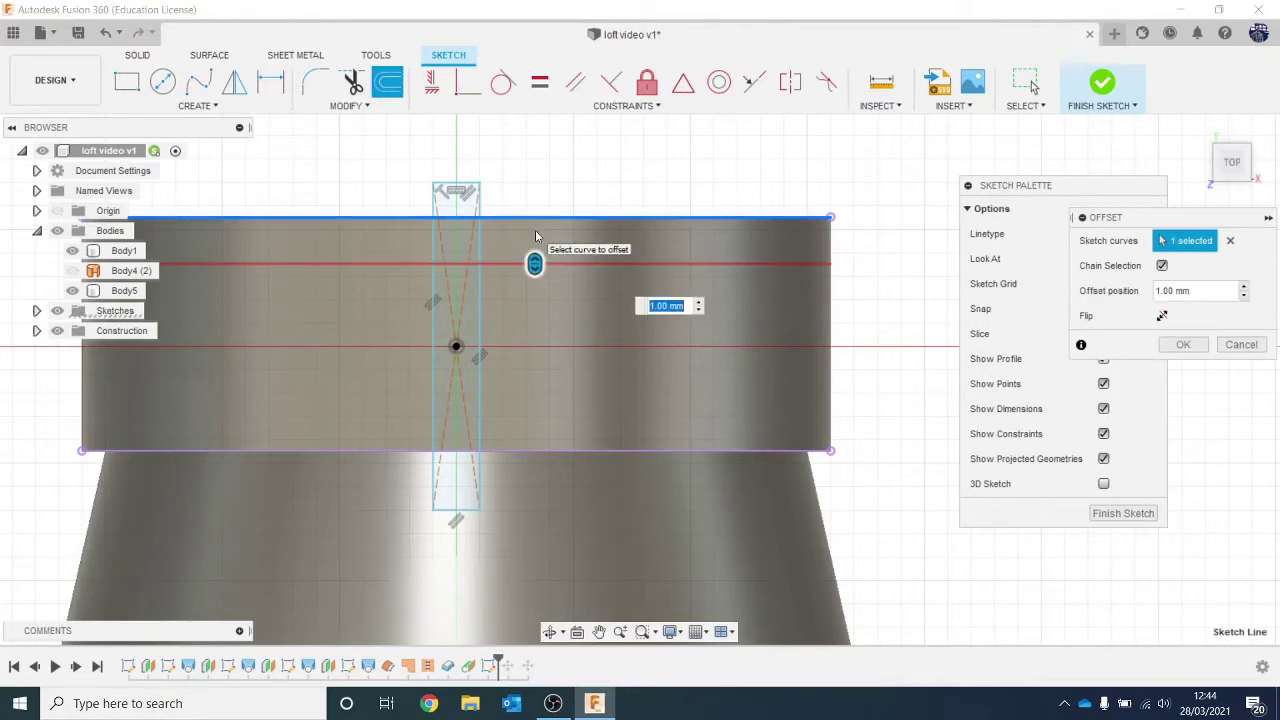
{"action": "type", "text": ".5"}
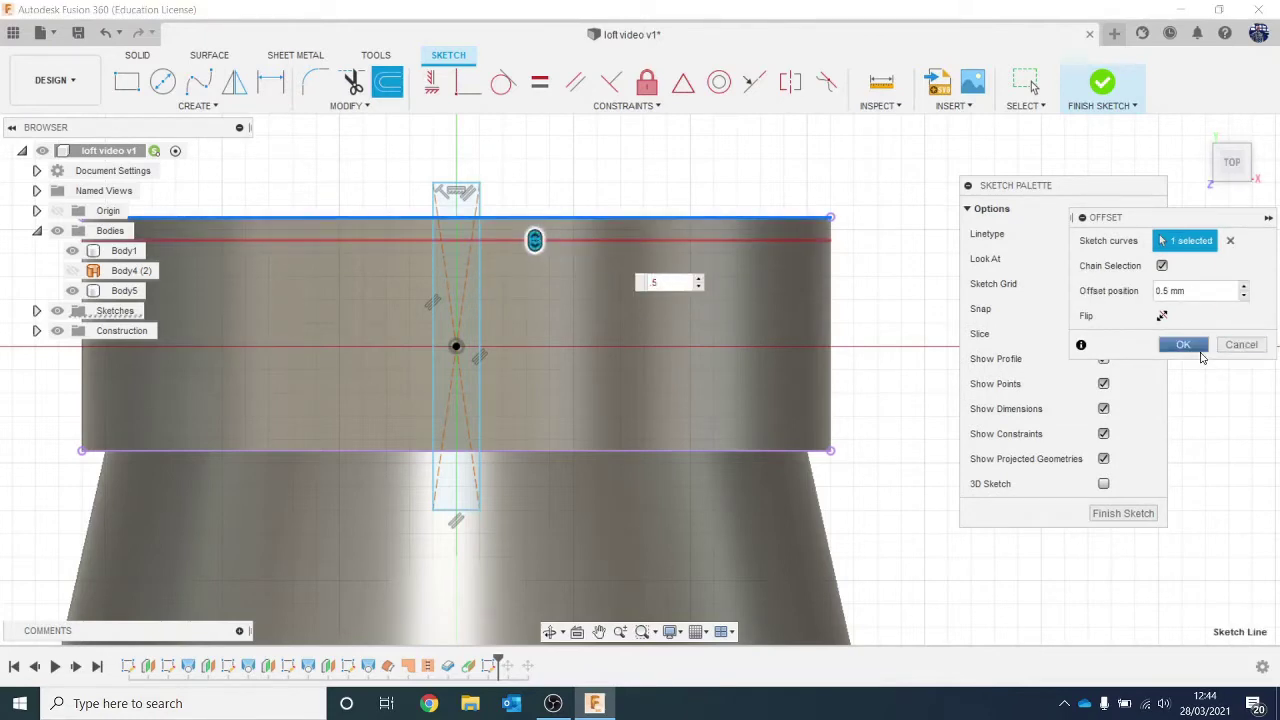
{"action": "left_click", "coordinate": [1183, 345]}
{"action": "left_click", "coordinate": [388, 82]}
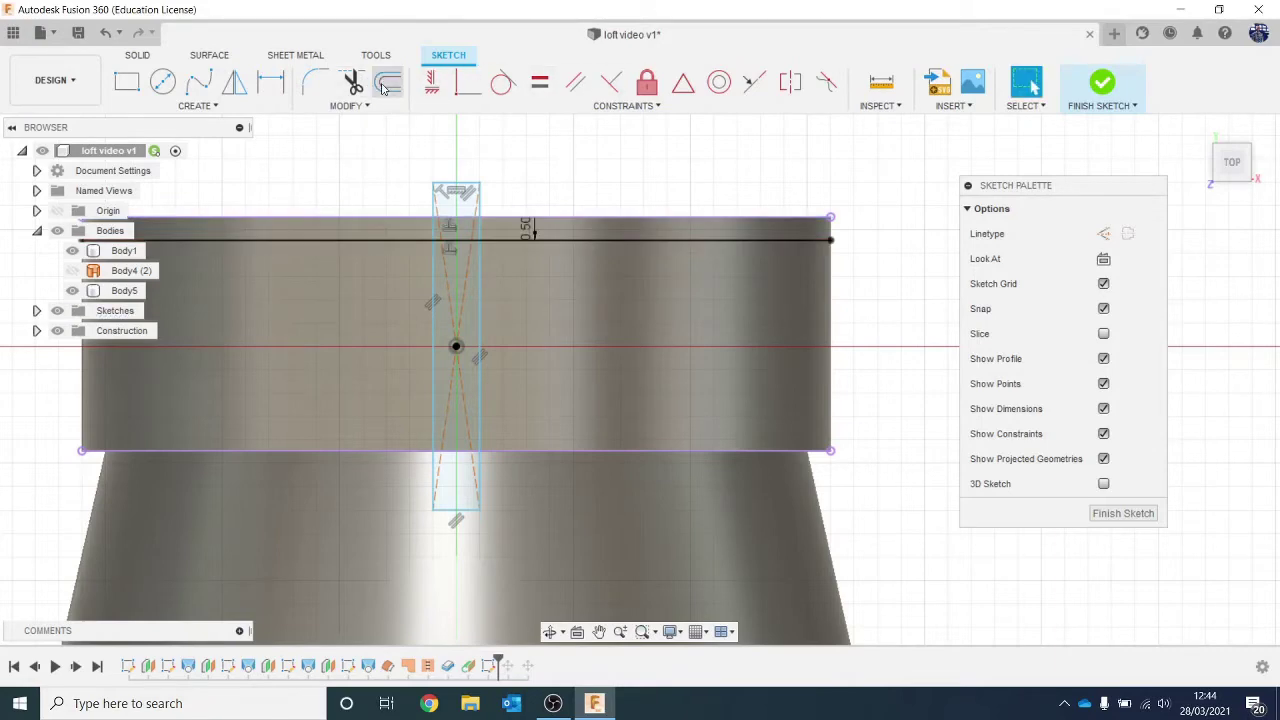
{"action": "left_click", "coordinate": [583, 451]}
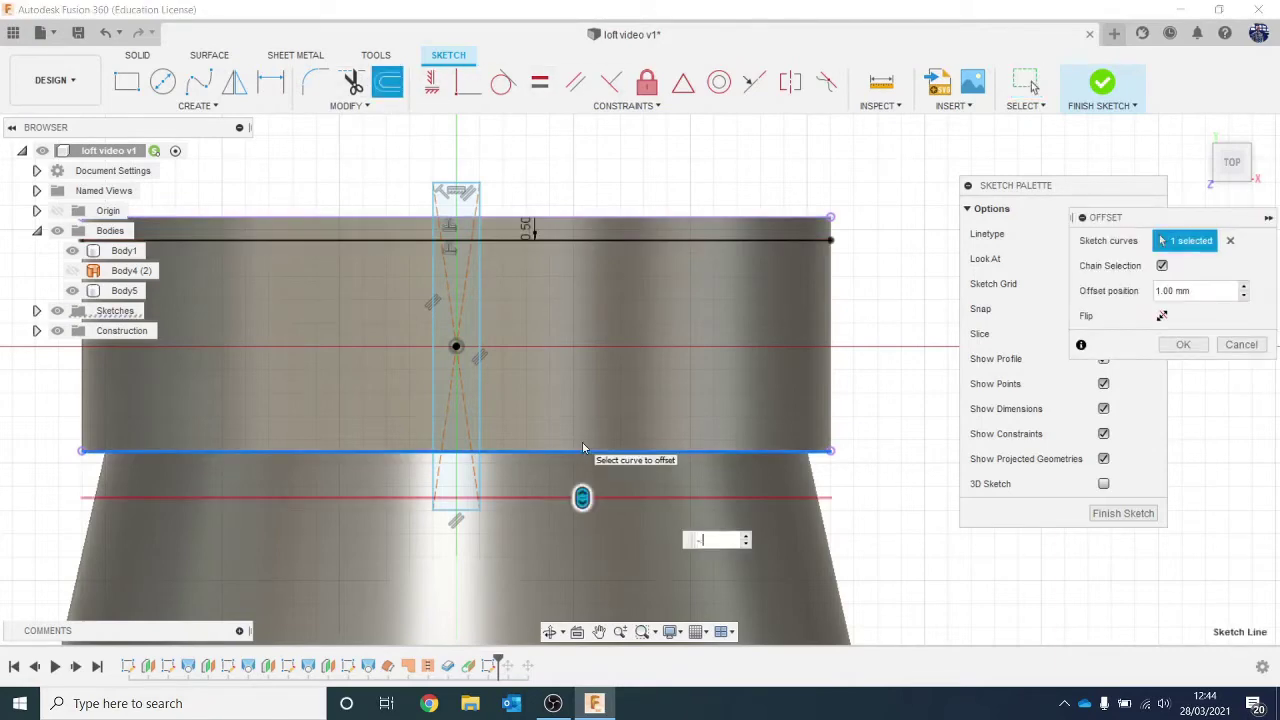
{"action": "type", "text": "-.5"}
{"action": "key", "text": "Return"}
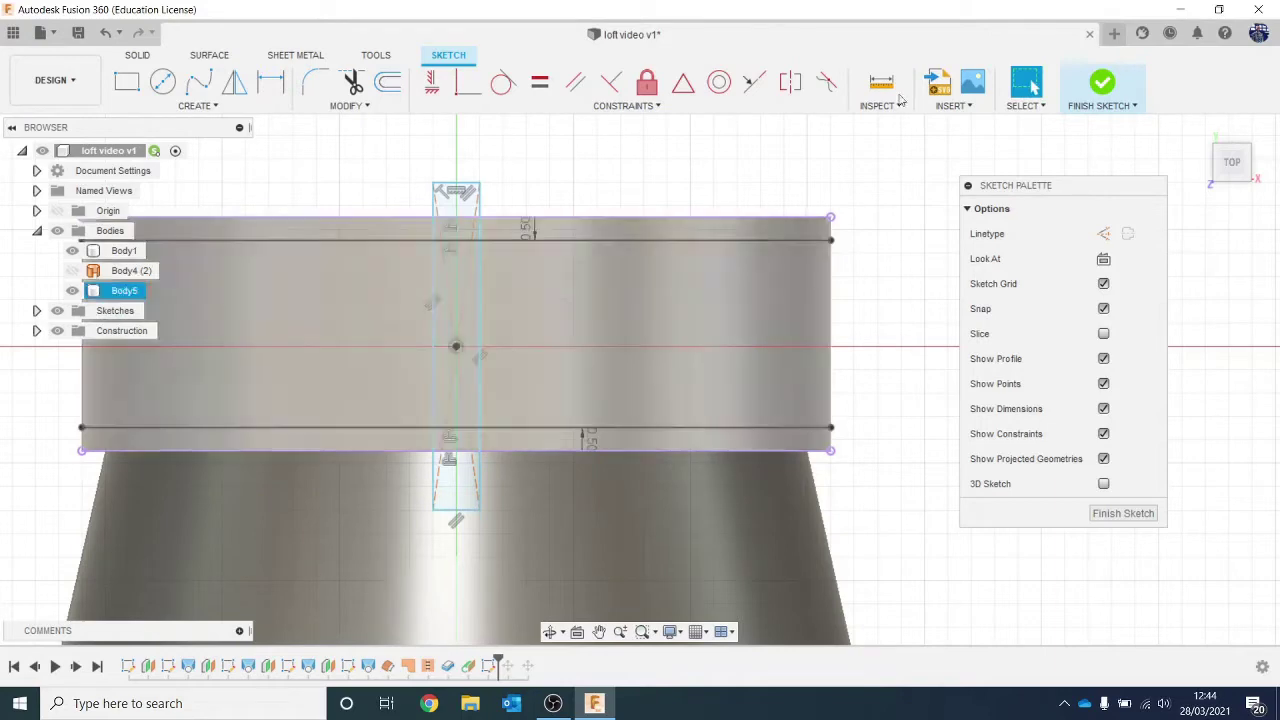
{"action": "left_click", "coordinate": [1102, 82]}
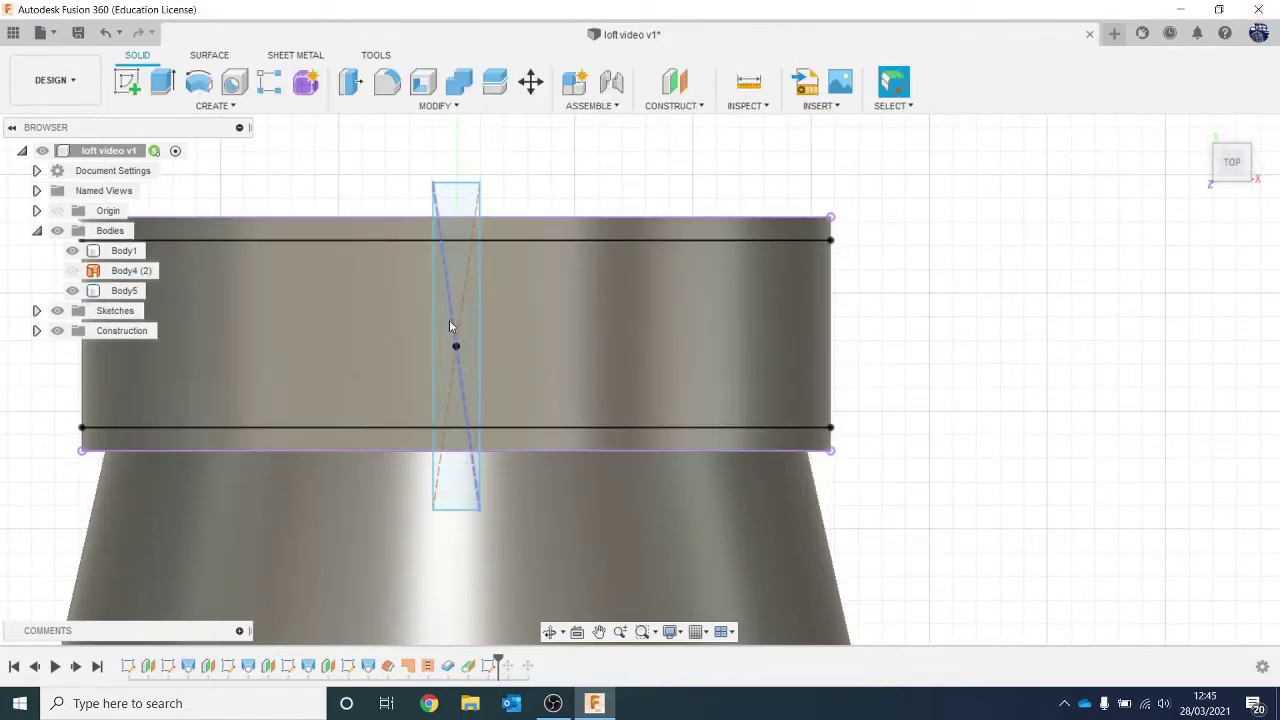
Extrude the narrow rectangle area between the two offset lines as a cut 0.3 mm deep into the cap.
{"action": "left_click", "coordinate": [449, 321]}
{"action": "left_click", "coordinate": [1237, 166]}
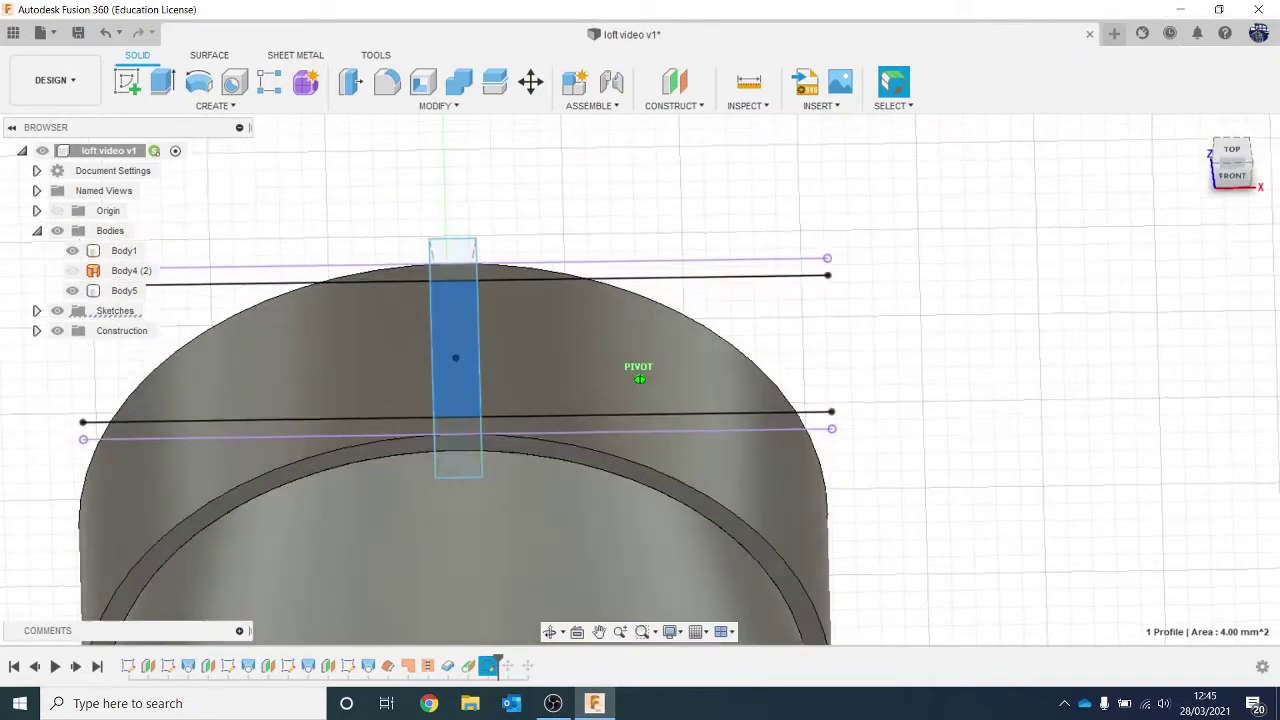
{"action": "left_click_drag", "start_coordinate": [1237, 174], "coordinate": [1200, 214]}
{"action": "left_click_drag", "start_coordinate": [1010, 285], "coordinate": [914, 251]}
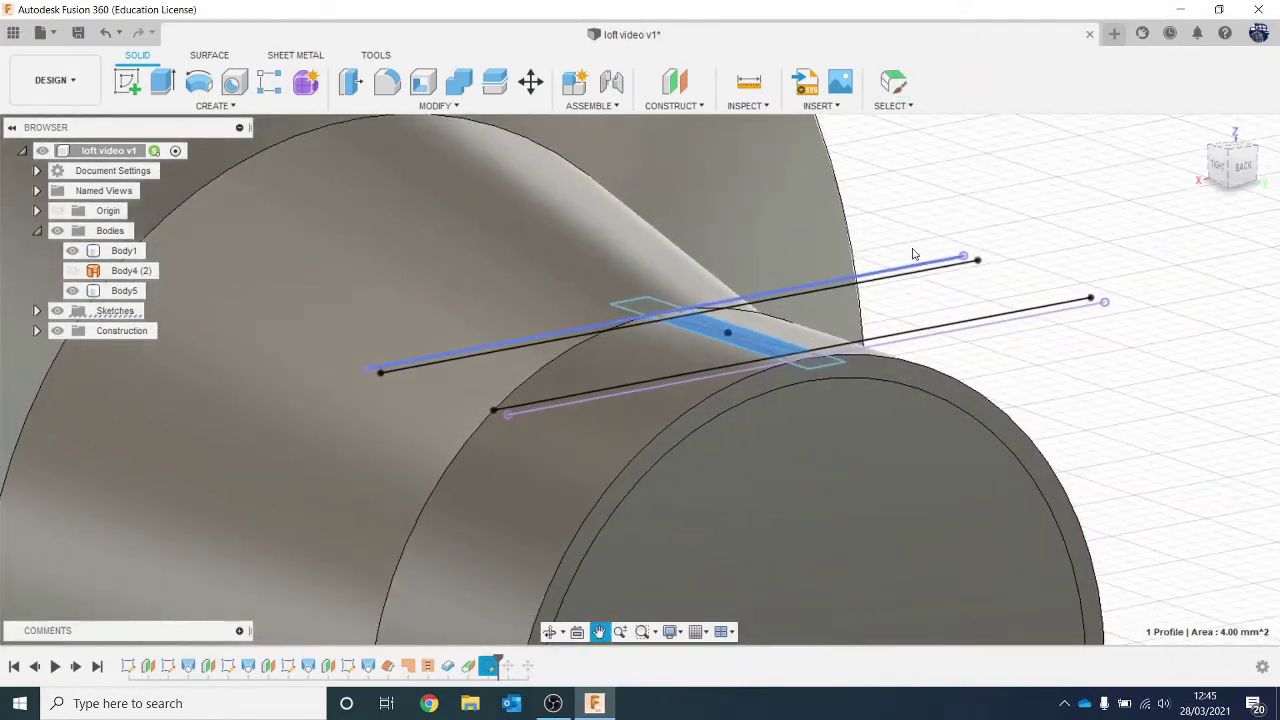
{"action": "key", "text": "e"}
{"action": "scroll", "coordinate": [733, 333], "scroll_direction": "up", "scroll_amount": 2}
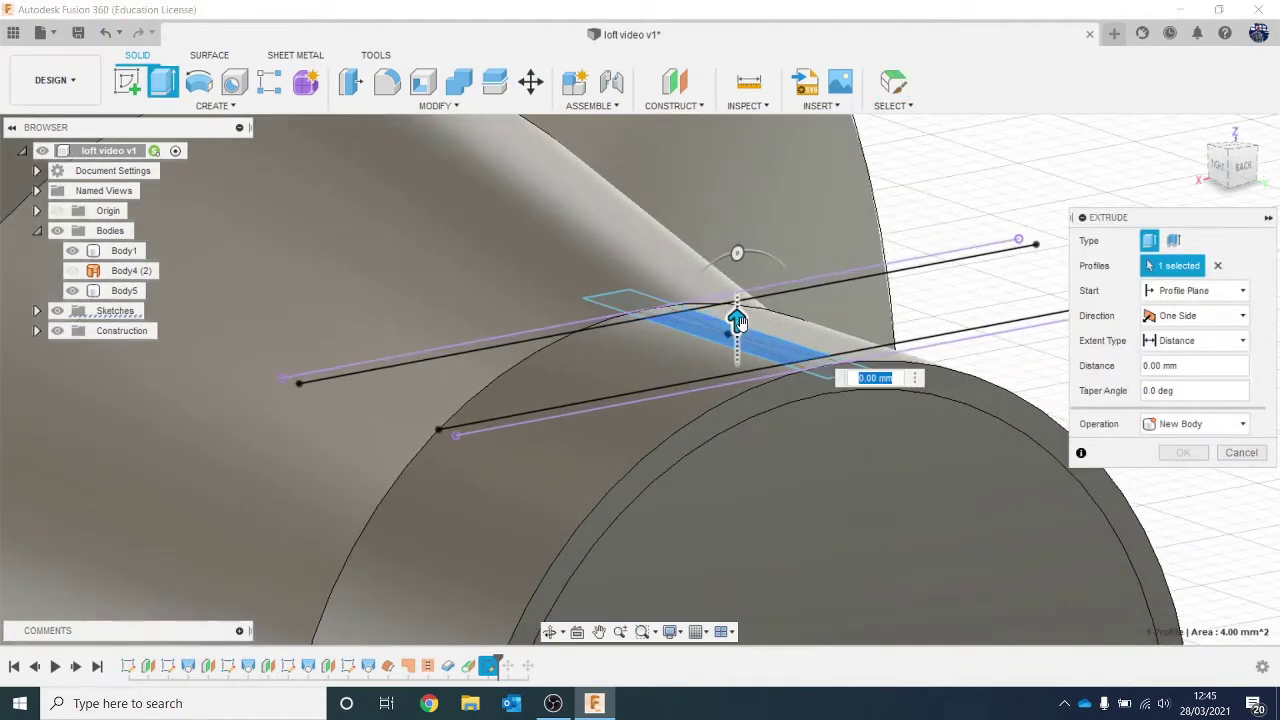
{"action": "mouse_move", "coordinate": [735, 318]}
{"action": "left_mouse_down"}
{"action": "mouse_move", "coordinate": [737, 345]}
{"action": "mouse_move", "coordinate": [738, 325]}
{"action": "left_mouse_up"}
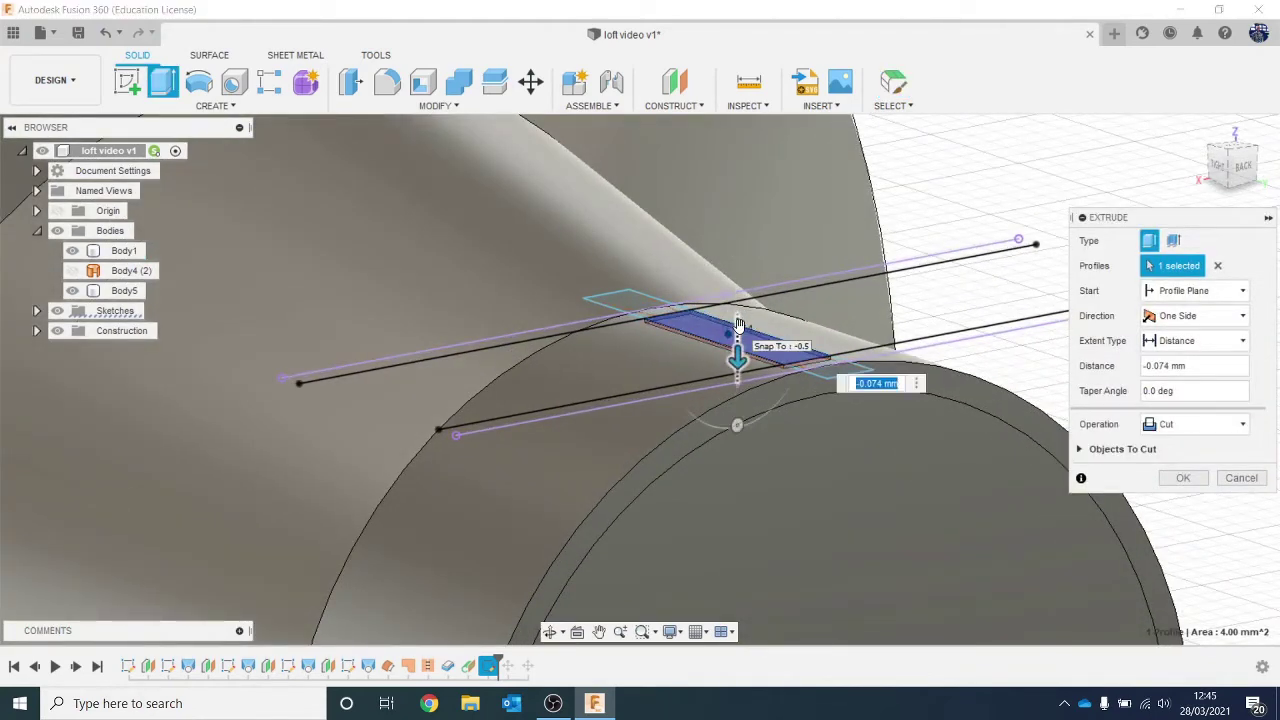
{"action": "type", "text": ".4"}
{"action": "key", "text": "Return"}
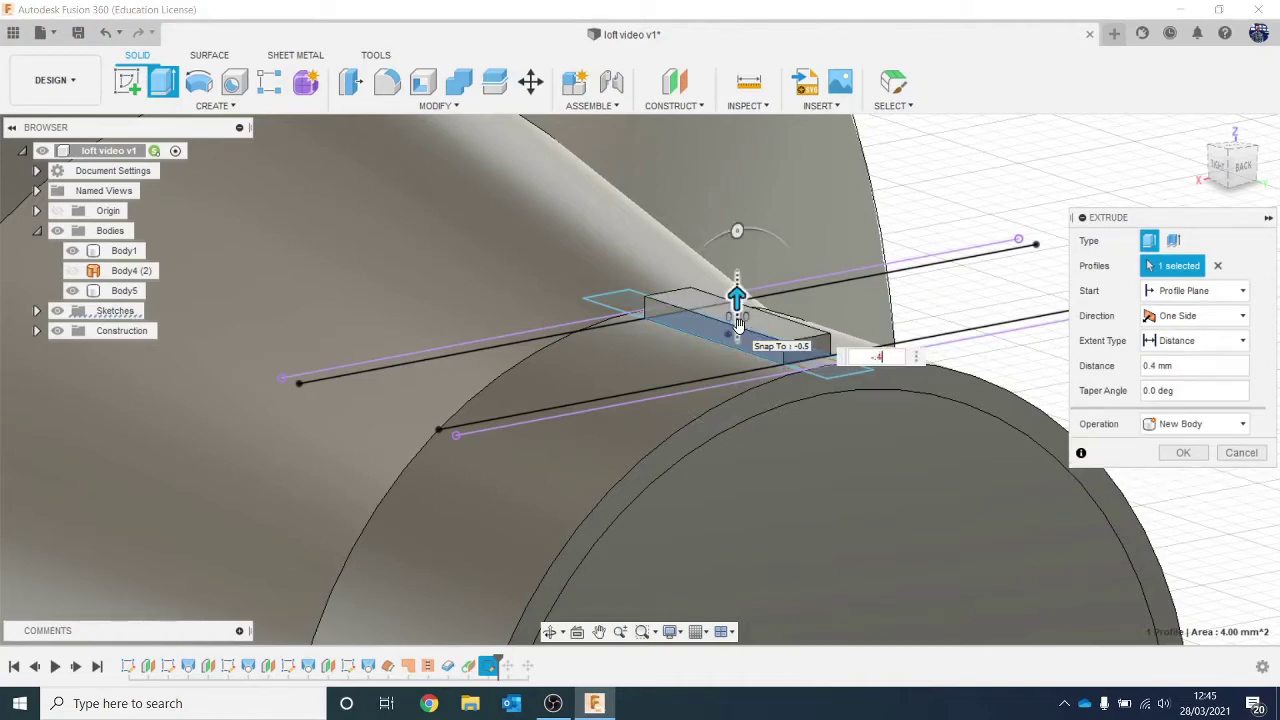
{"action": "type", "text": "-.4"}
{"action": "key", "text": "Return"}
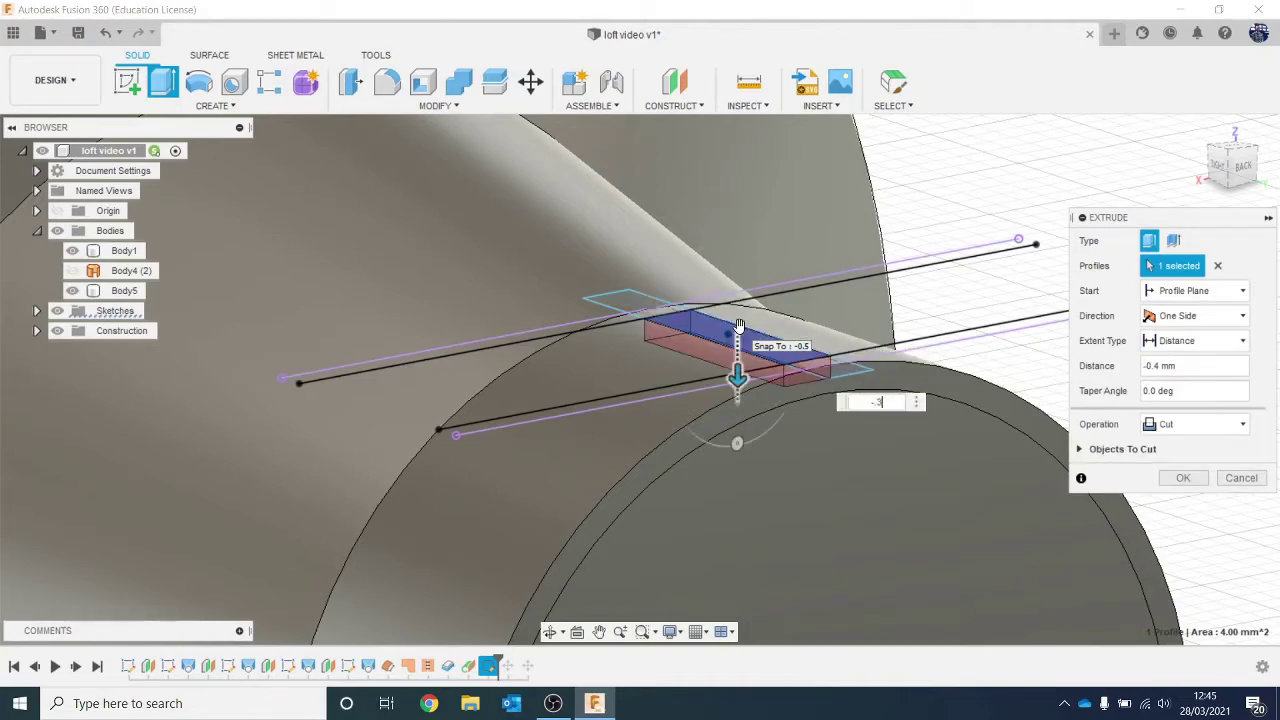
{"action": "key", "text": "Return"}
{"action": "key", "text": "Return"}
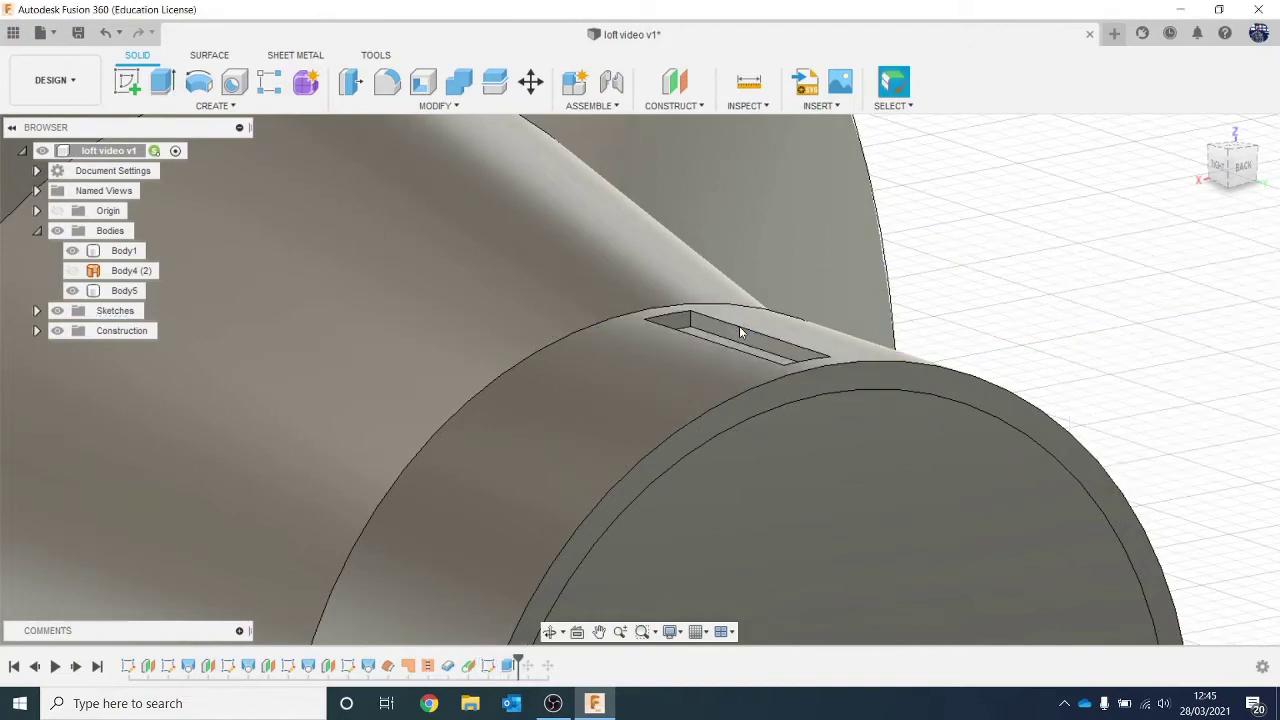
Create a full circular feature pattern of the slot cut around the cap's circular edge with a quantity of 25.
{"action": "scroll", "coordinate": [739, 326], "scroll_direction": "down", "scroll_amount": 5}
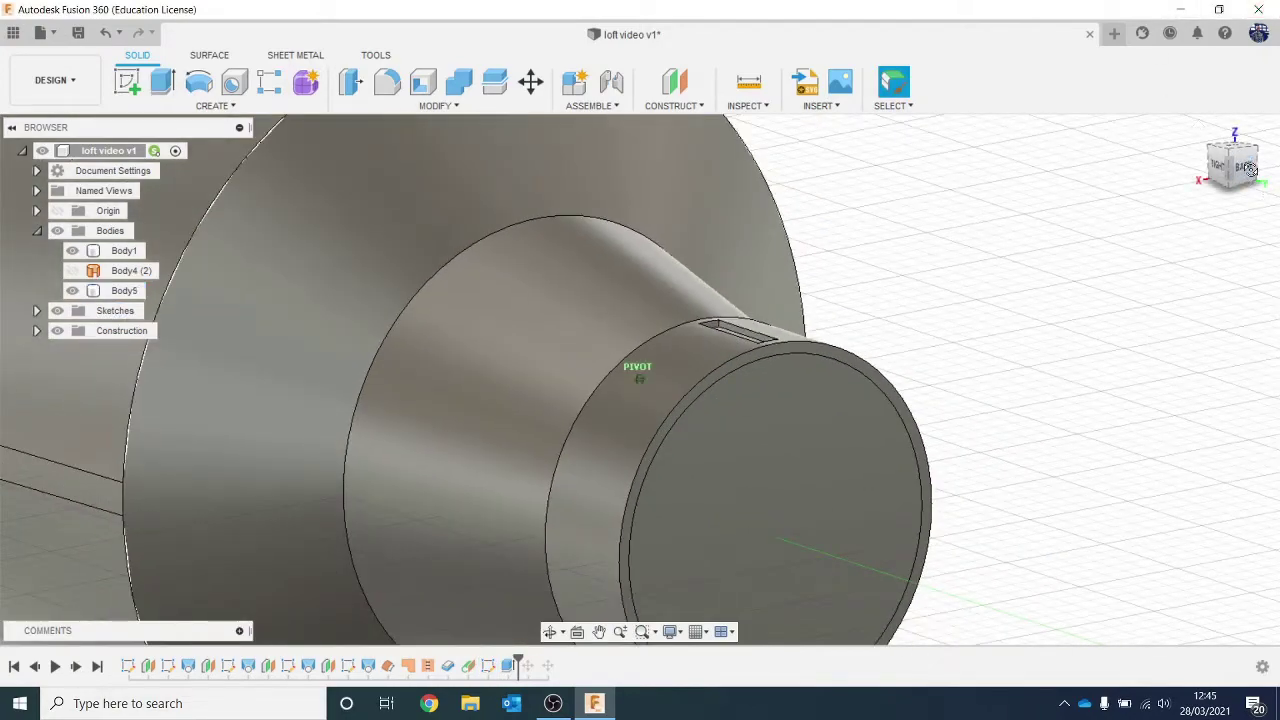
{"action": "left_click_drag", "start_coordinate": [1250, 169], "coordinate": [1232, 199]}
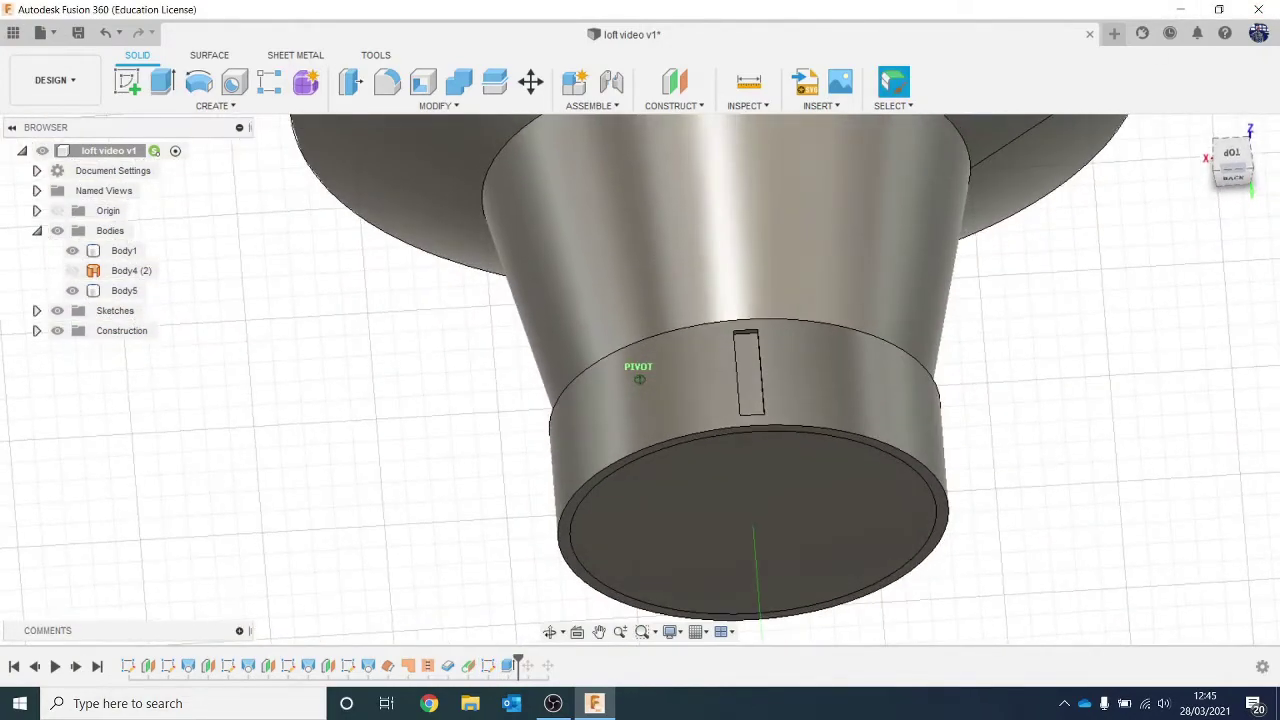
{"action": "left_click_drag", "start_coordinate": [1239, 145], "coordinate": [1238, 144]}
{"action": "middle_click_drag", "start_coordinate": [1046, 360], "coordinate": [993, 360]}
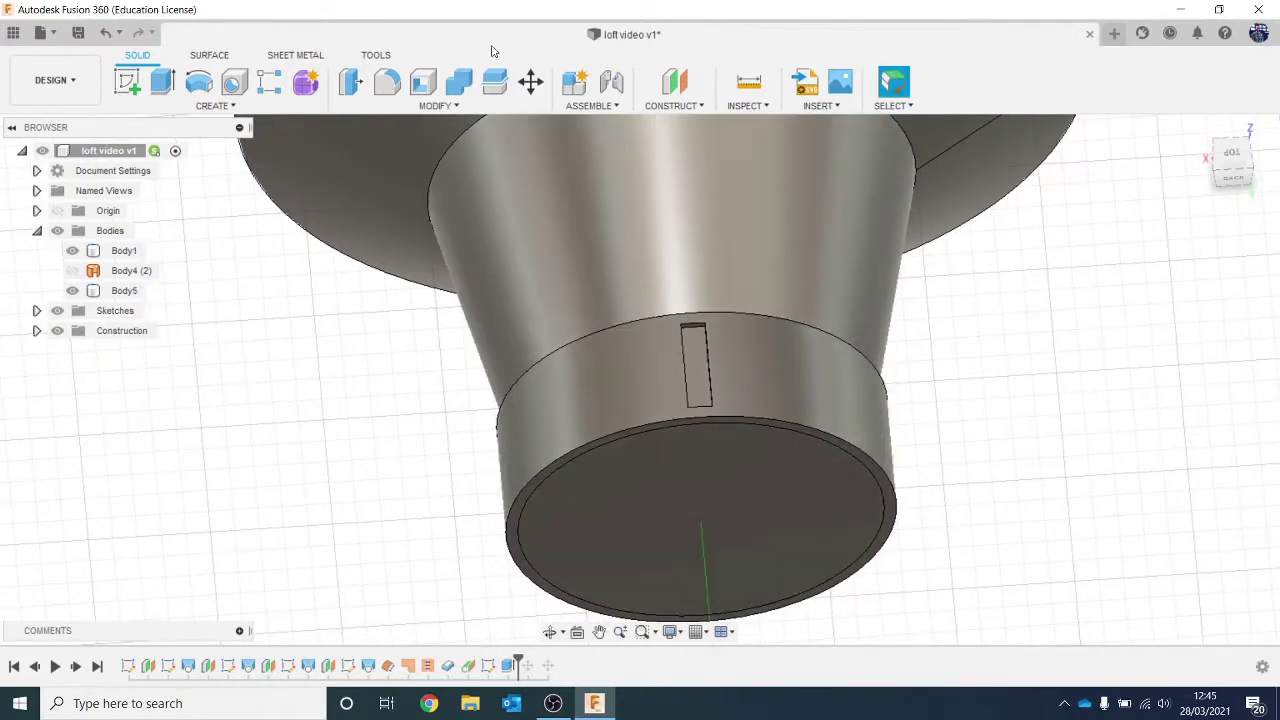
{"action": "left_click", "coordinate": [297, 108]}
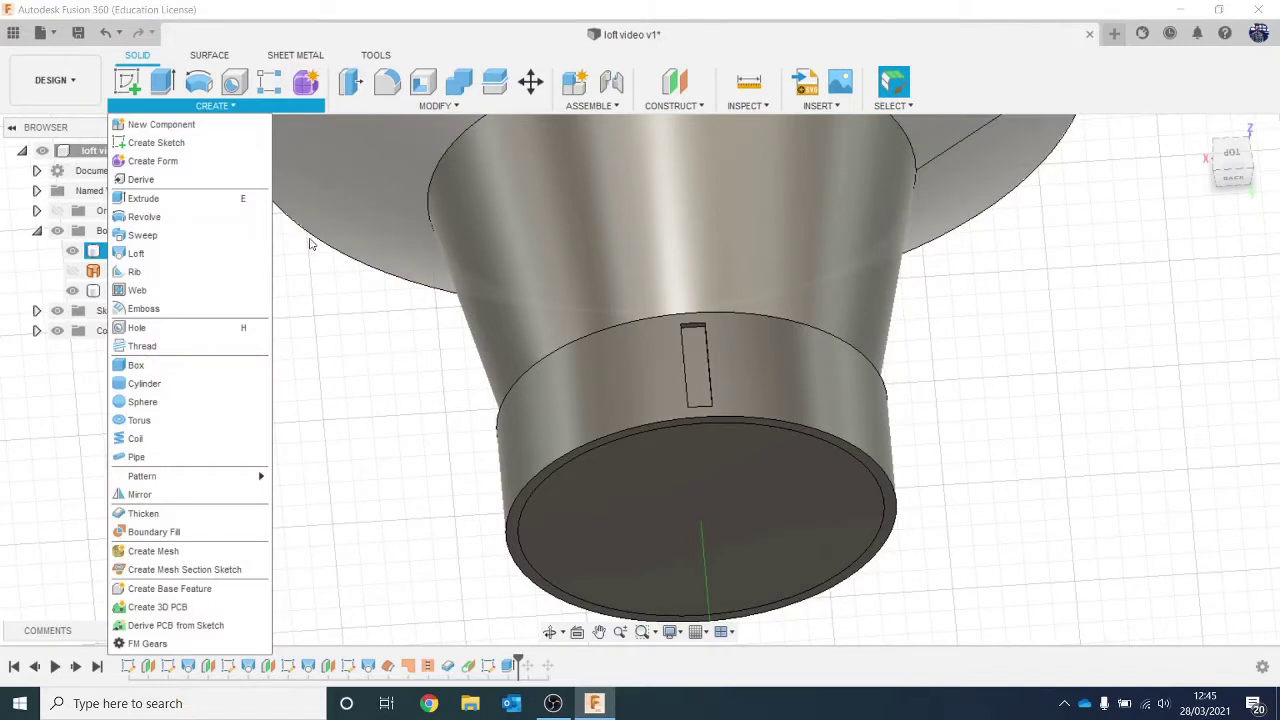
{"action": "mouse_move", "coordinate": [240, 484]}
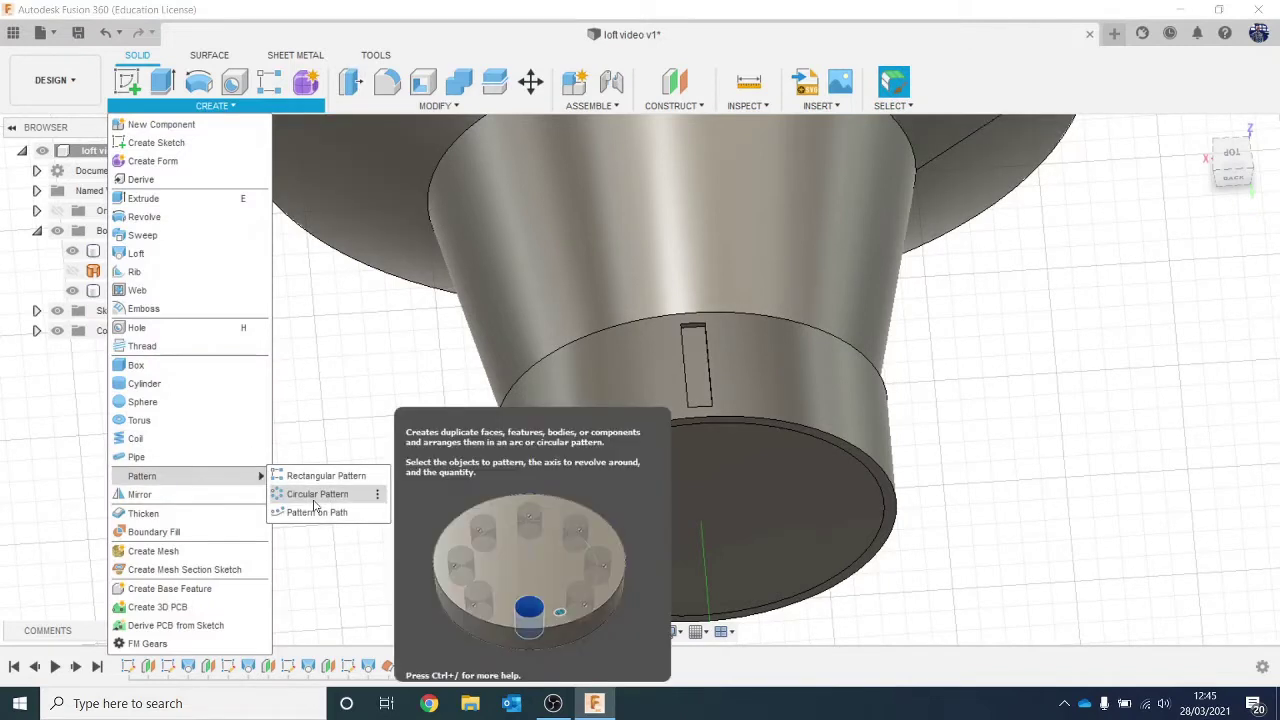
{"action": "left_click", "coordinate": [314, 503]}
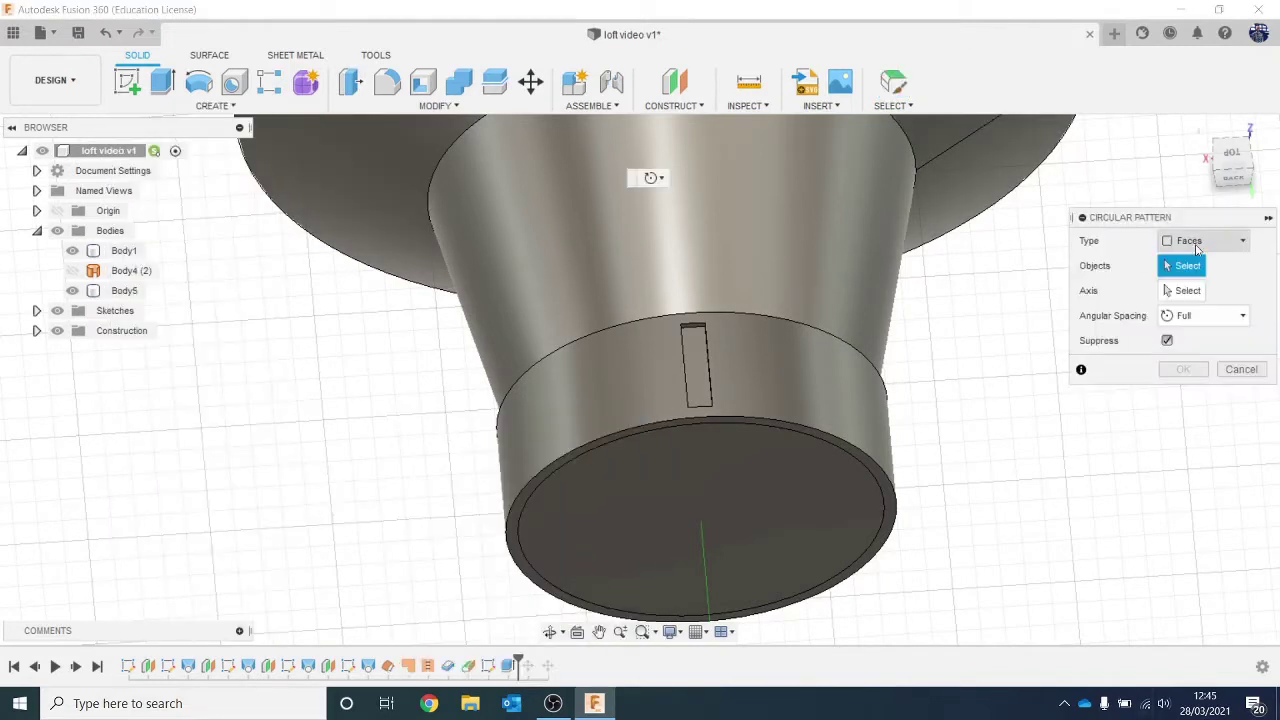
{"action": "left_click", "coordinate": [1200, 241]}
{"action": "left_click", "coordinate": [1205, 303]}
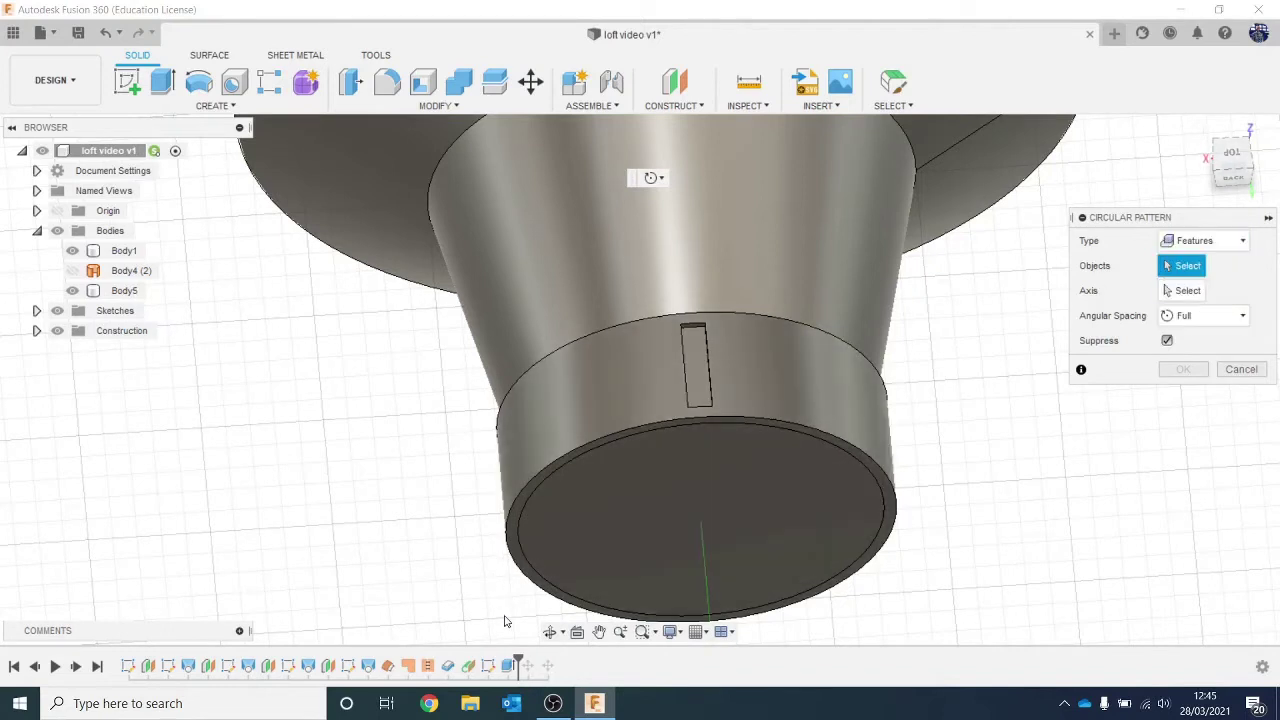
{"action": "left_click", "coordinate": [516, 665]}
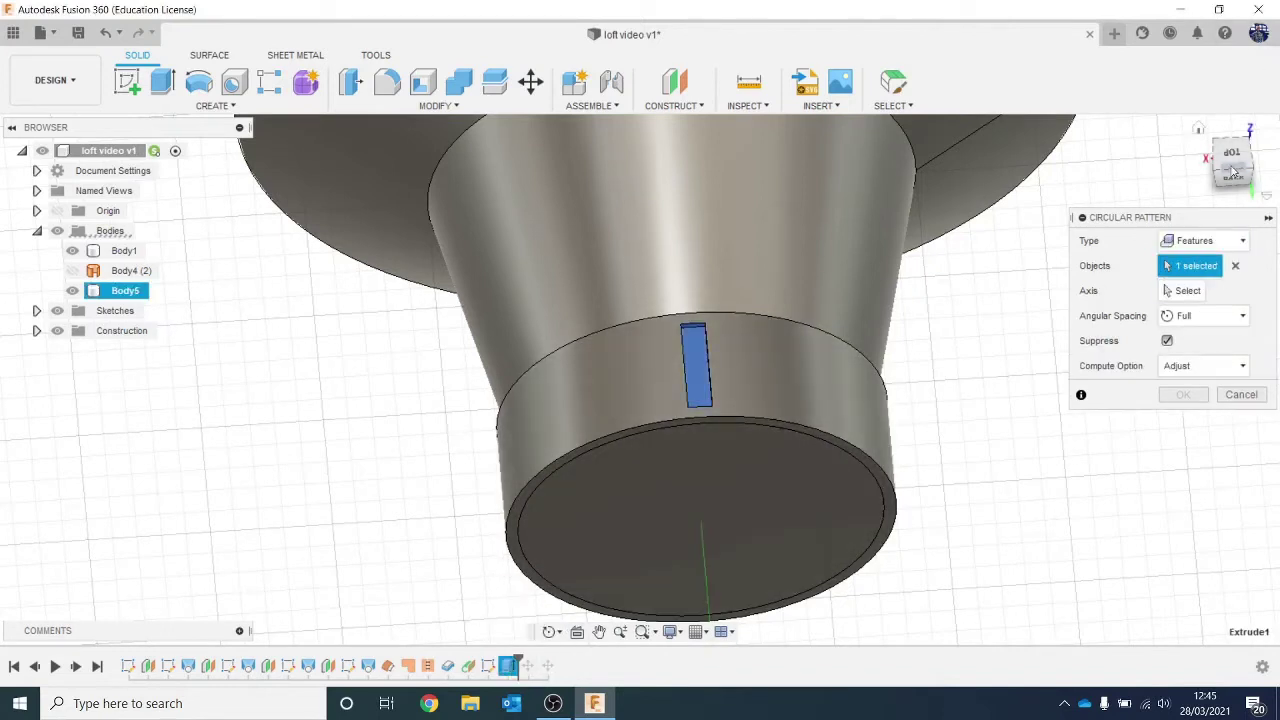
{"action": "left_click", "coordinate": [1170, 288]}
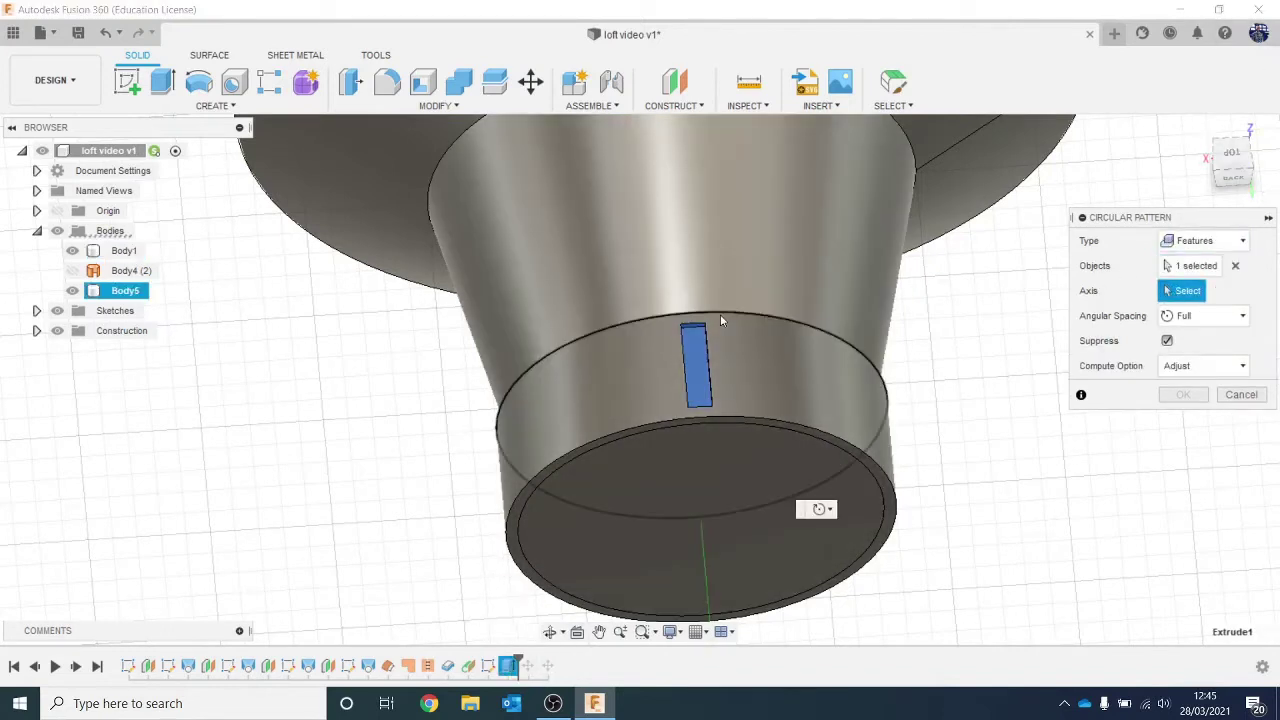
{"action": "left_click", "coordinate": [720, 314]}
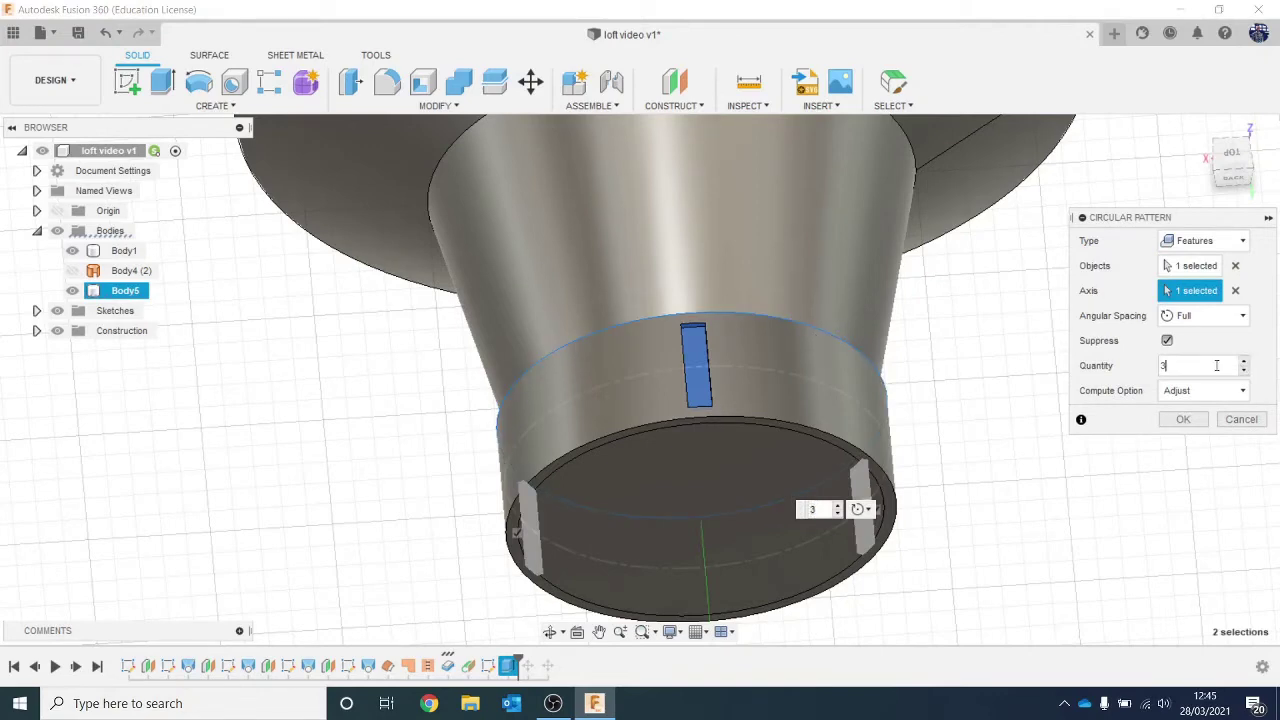
{"action": "left_click", "coordinate": [1217, 358]}
{"action": "type", "text": "25"}
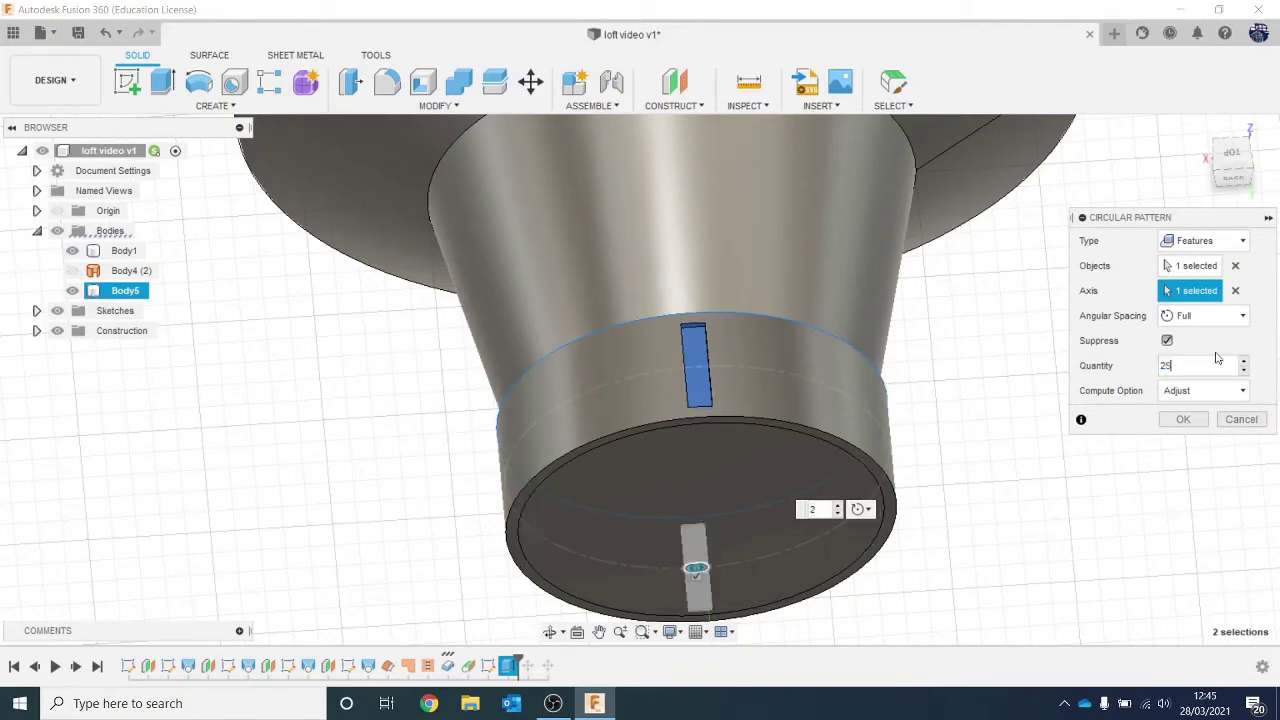
{"action": "key", "text": "Return"}
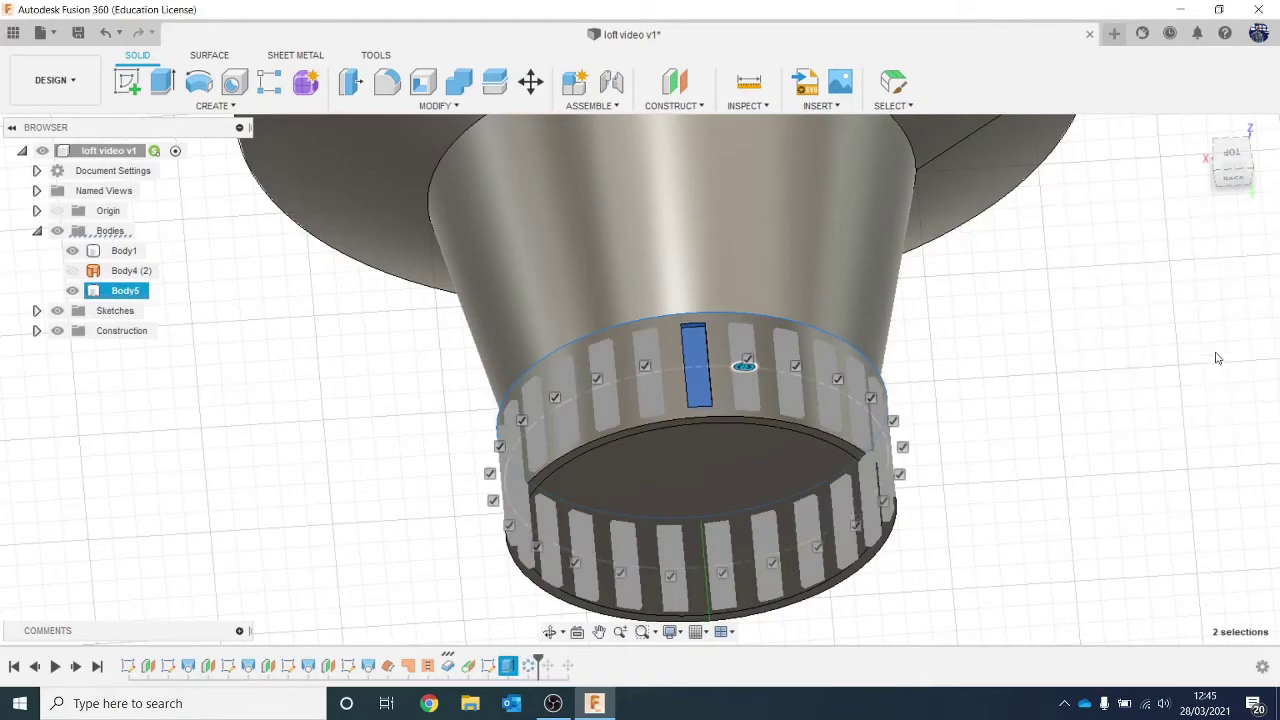
Inspect the patterned slots around the cap and review the circular pattern's settings.
{"action": "scroll", "coordinate": [1216, 353], "scroll_direction": "down", "scroll_amount": 3}
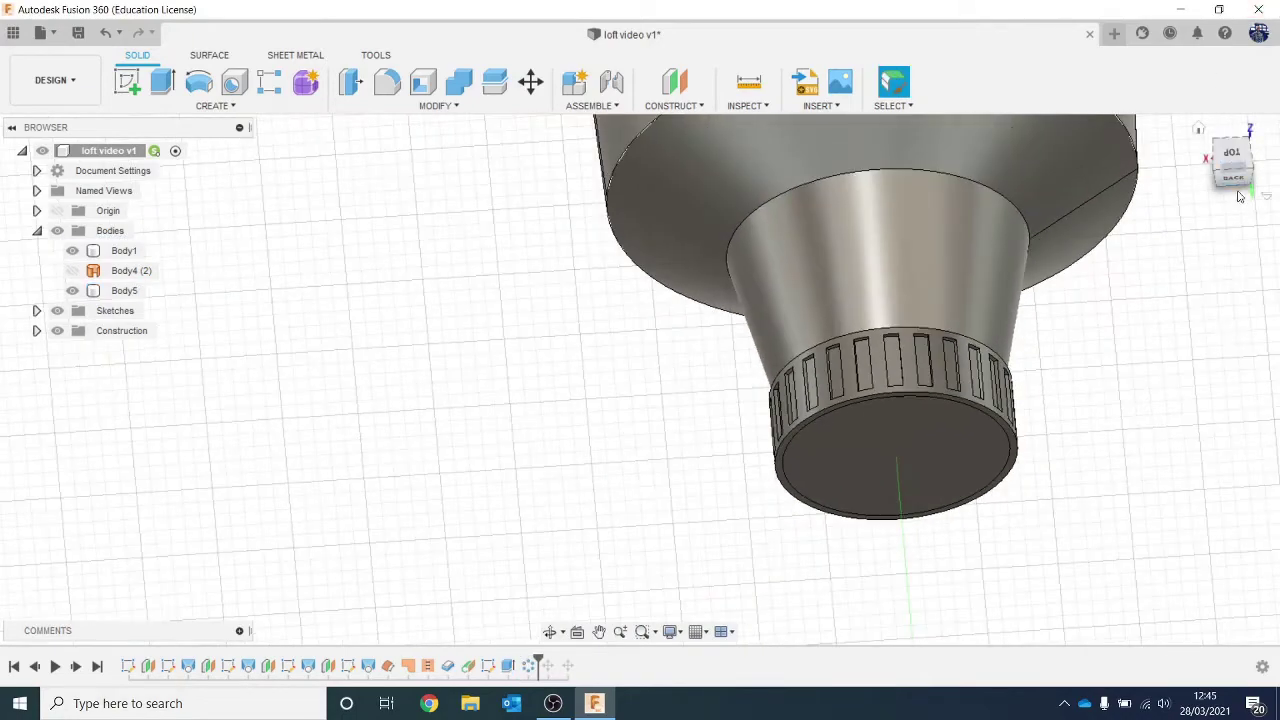
{"action": "mouse_move", "coordinate": [1234, 188]}
{"action": "left_mouse_down"}
{"action": "mouse_move", "coordinate": [1241, 157]}
{"action": "mouse_move", "coordinate": [1262, 175]}
{"action": "mouse_move", "coordinate": [1238, 182]}
{"action": "left_mouse_up"}
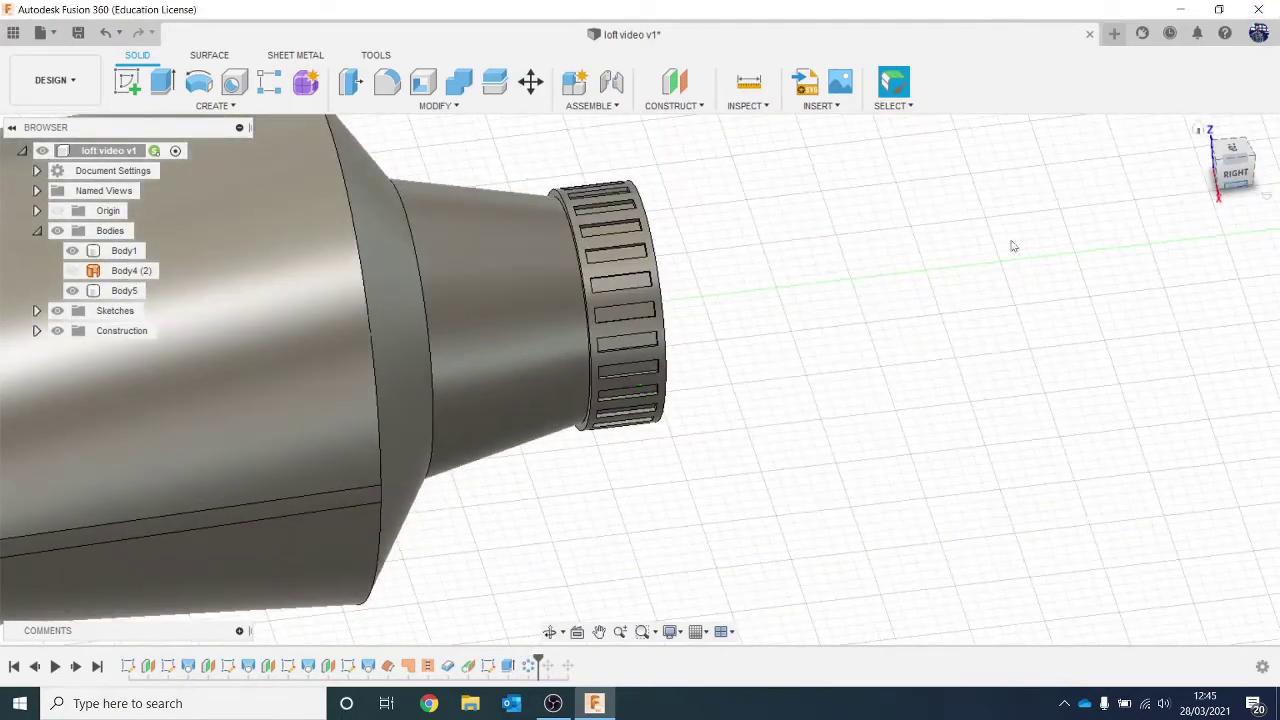
{"action": "middle_click_drag", "start_coordinate": [734, 385], "coordinate": [672, 494]}
{"action": "scroll", "coordinate": [539, 463], "scroll_direction": "up", "scroll_amount": 2}
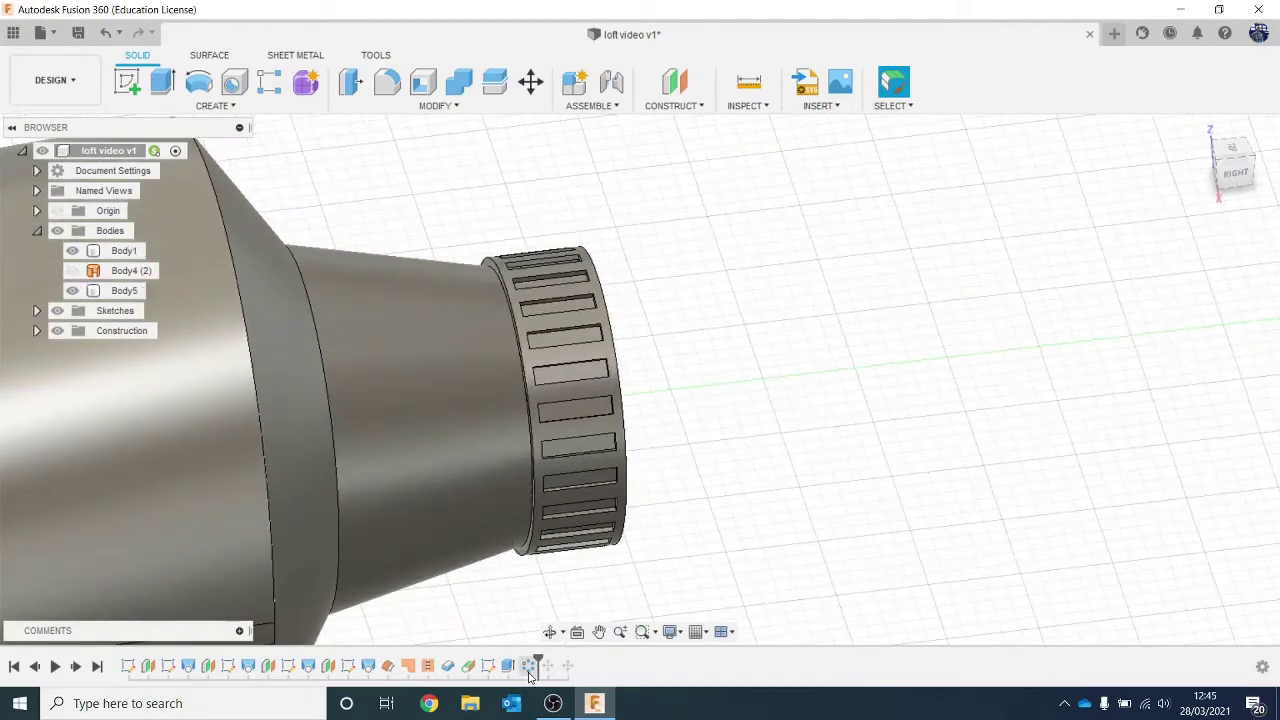
{"action": "right_click", "coordinate": [529, 668]}
{"action": "left_click", "coordinate": [560, 514]}
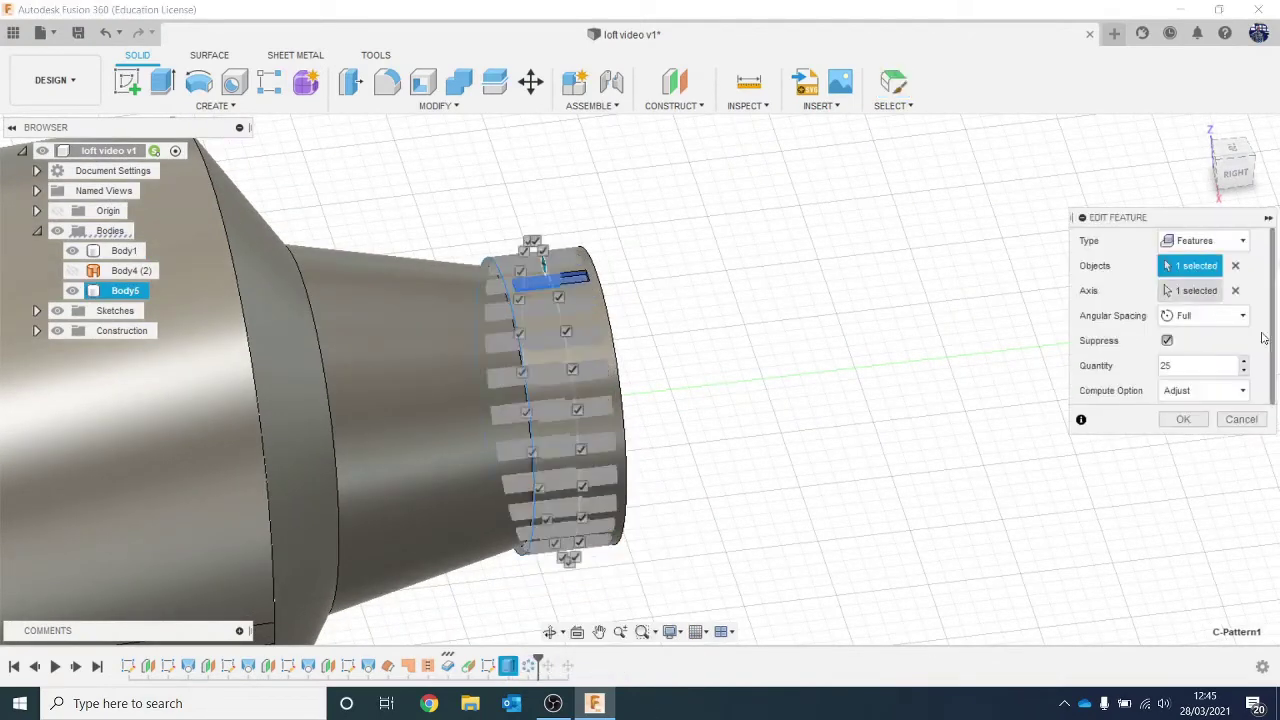
{"action": "left_click", "coordinate": [1241, 419]}
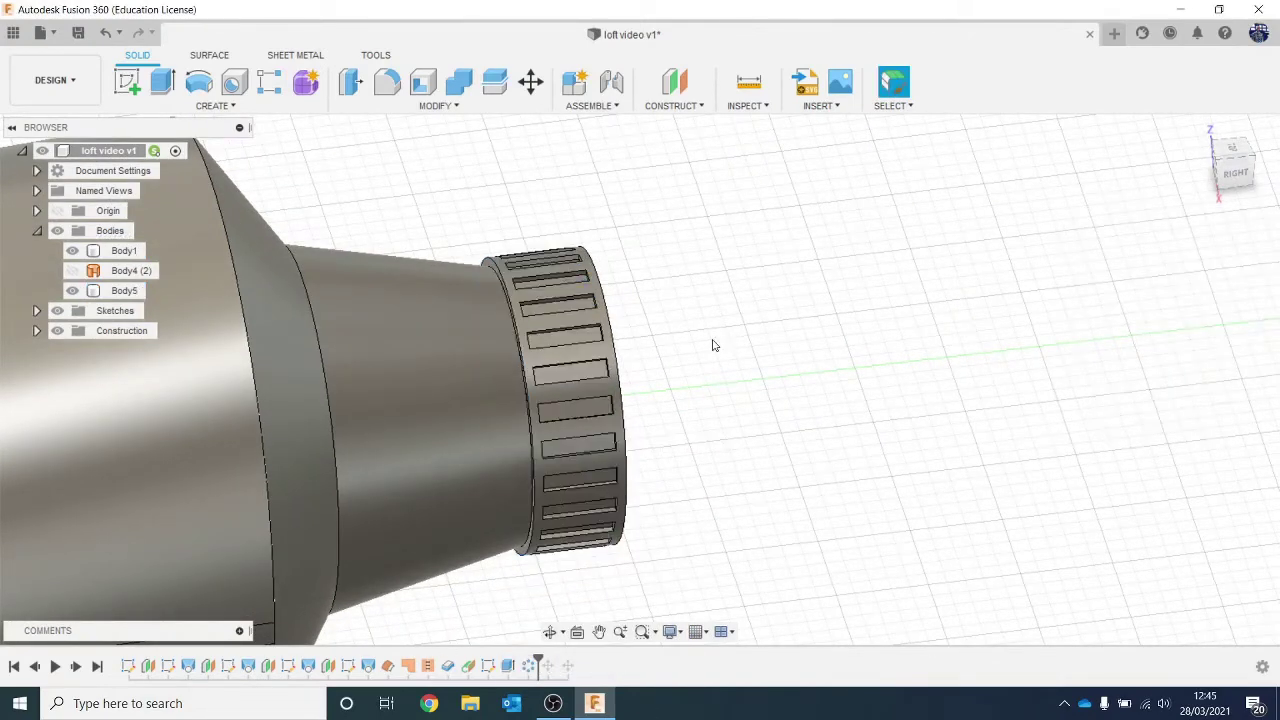
Fillet the outer circular edge at the cap's closed end with a 0.5 mm radius.
{"action": "scroll", "coordinate": [740, 352], "scroll_direction": "up", "scroll_amount": 3}
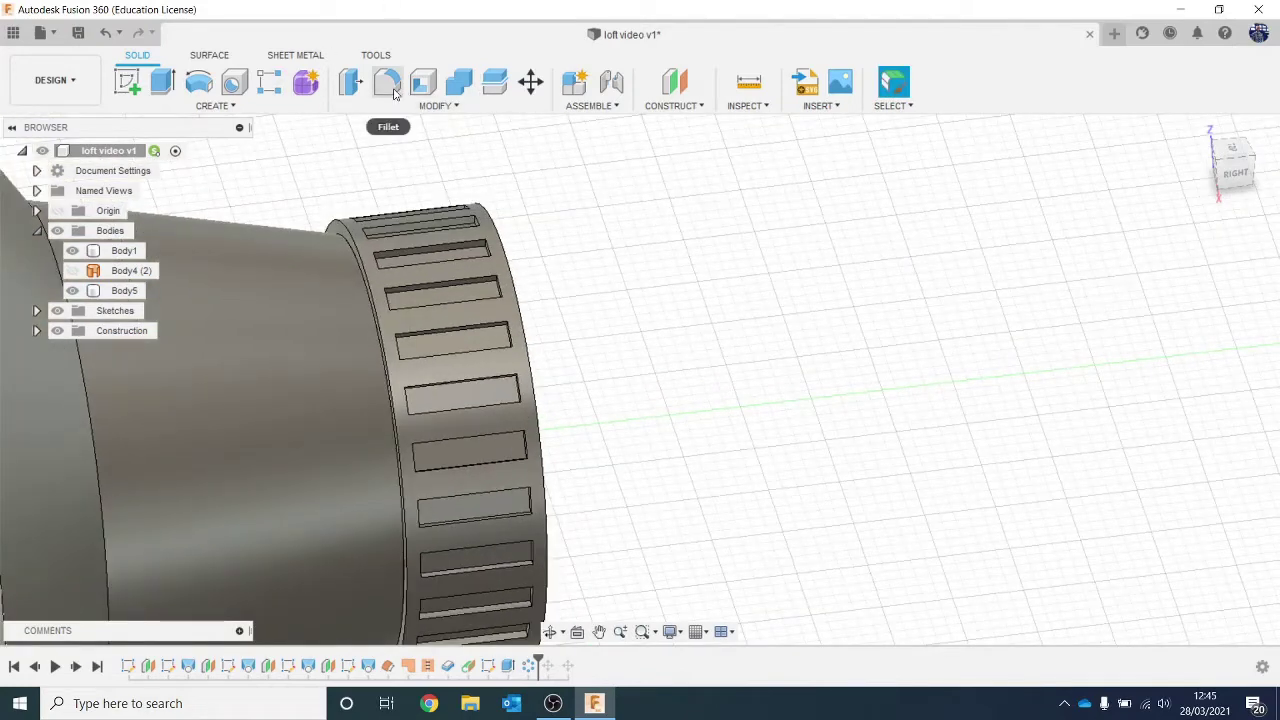
{"action": "left_click", "coordinate": [388, 83]}
{"action": "left_click", "coordinate": [524, 335]}
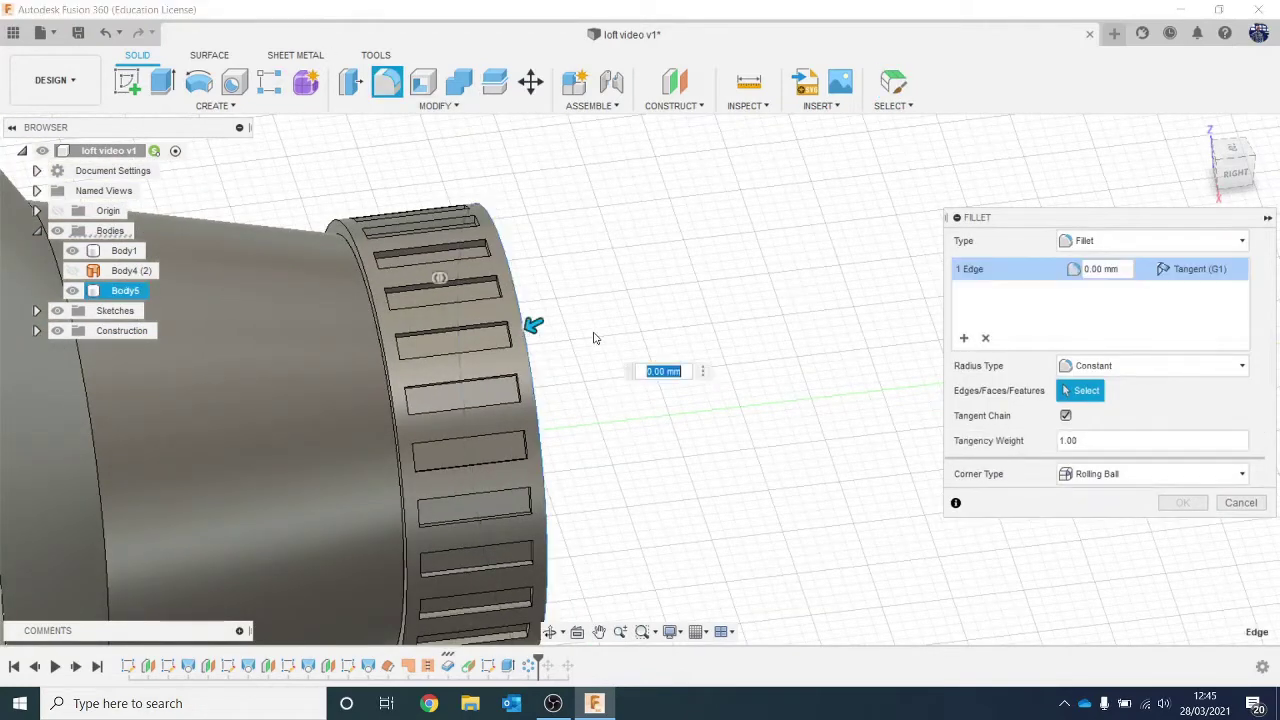
{"action": "type", "text": ".5"}
{"action": "key", "text": "Return"}
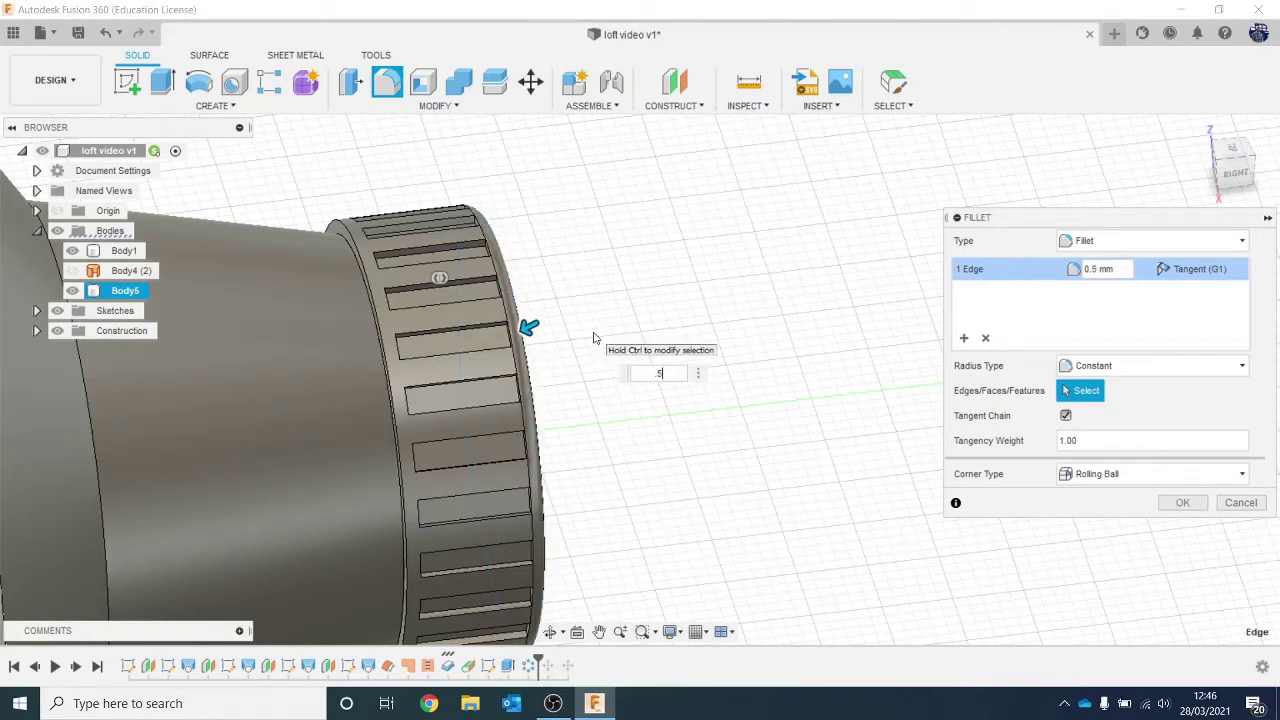
{"action": "key", "text": "Return"}
Roll the timeline forward to its end so the cap's two move features are included again.
{"action": "scroll", "coordinate": [594, 337], "scroll_direction": "down", "scroll_amount": 1}
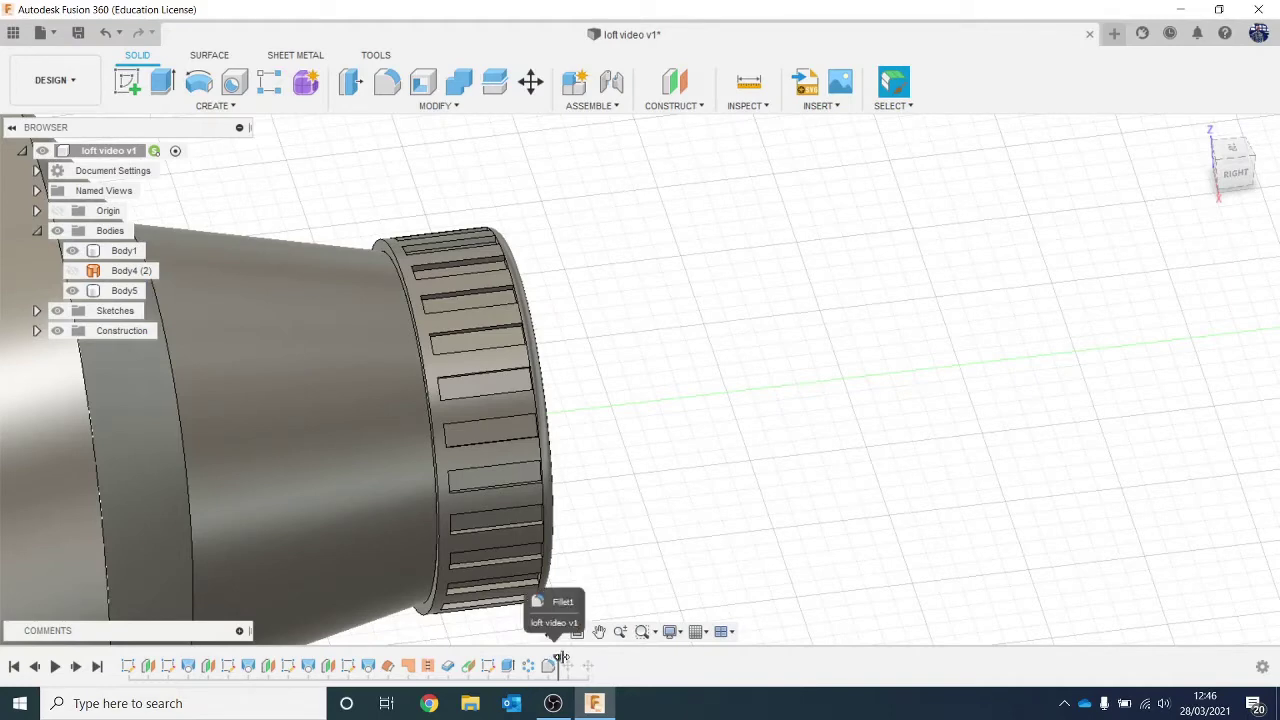
{"action": "left_click_drag", "start_coordinate": [561, 657], "coordinate": [598, 665]}
{"action": "scroll", "coordinate": [503, 463], "scroll_direction": "down", "scroll_amount": 2}
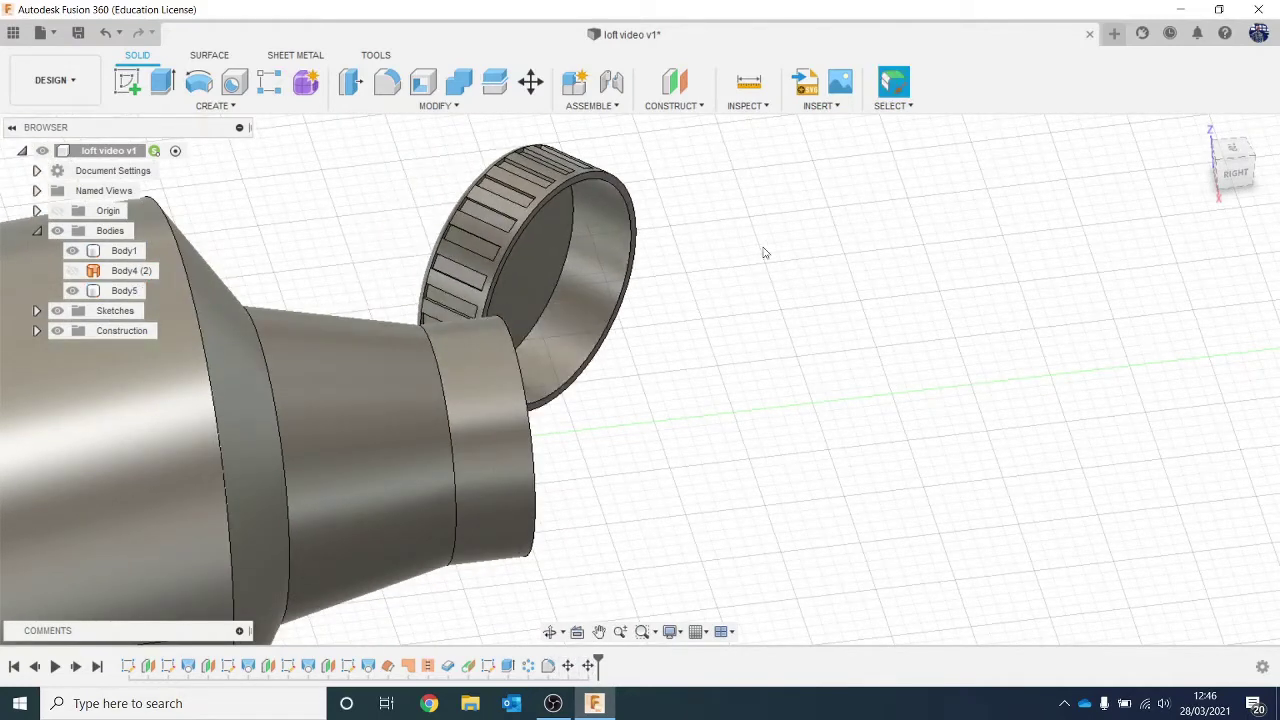
Create a construction plane tangent to the upper side of the tube's cylindrical neck at 0 degrees.
{"action": "mouse_move", "coordinate": [1232, 183]}
{"action": "left_mouse_down"}
{"action": "mouse_move", "coordinate": [1222, 225]}
{"action": "mouse_move", "coordinate": [1205, 222]}
{"action": "mouse_move", "coordinate": [1218, 228]}
{"action": "mouse_move", "coordinate": [1216, 208]}
{"action": "left_mouse_up"}
{"action": "middle_click_drag", "start_coordinate": [740, 240], "coordinate": [706, 444]}
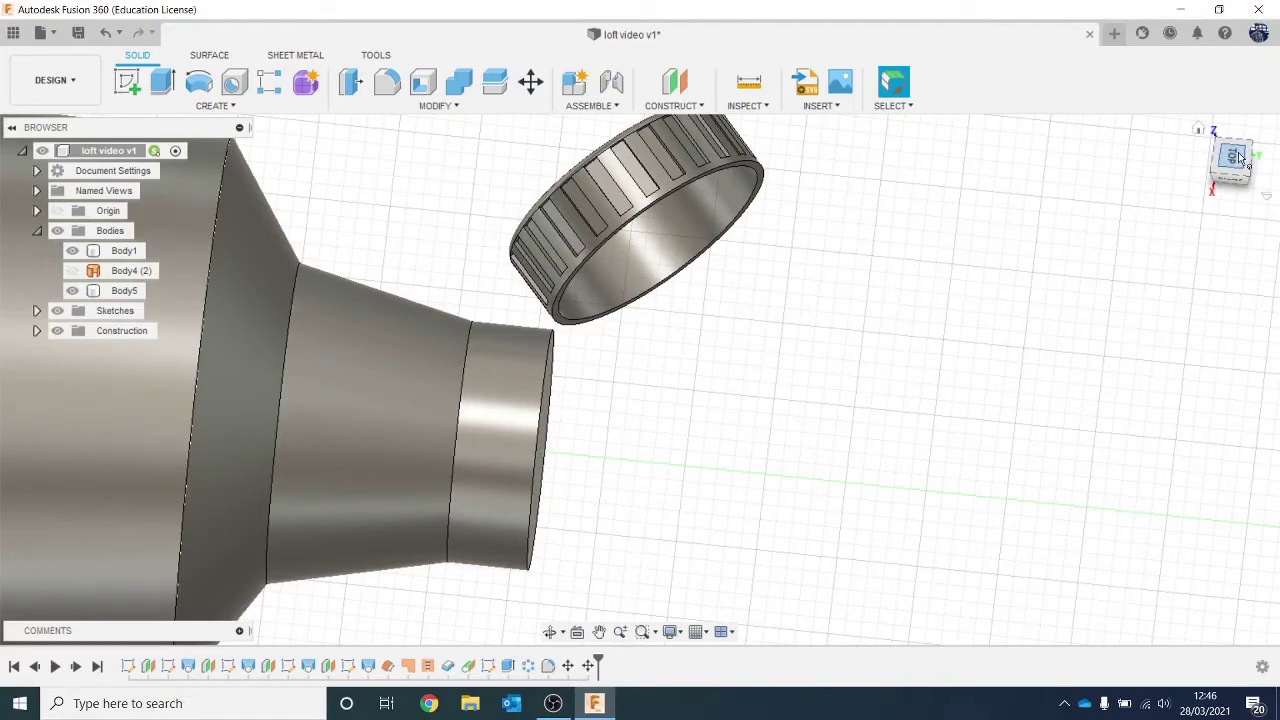
{"action": "scroll", "coordinate": [600, 437], "scroll_direction": "down", "scroll_amount": 5}
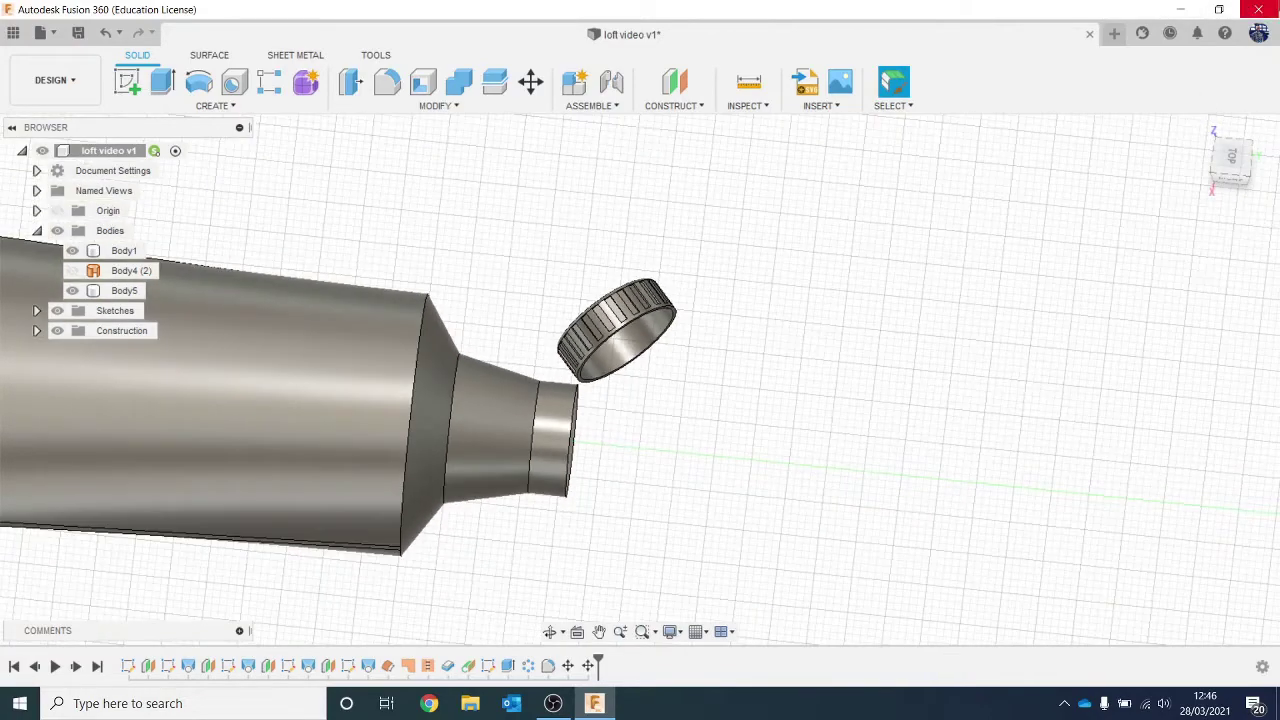
{"action": "left_click_drag", "start_coordinate": [1234, 178], "coordinate": [1258, 168]}
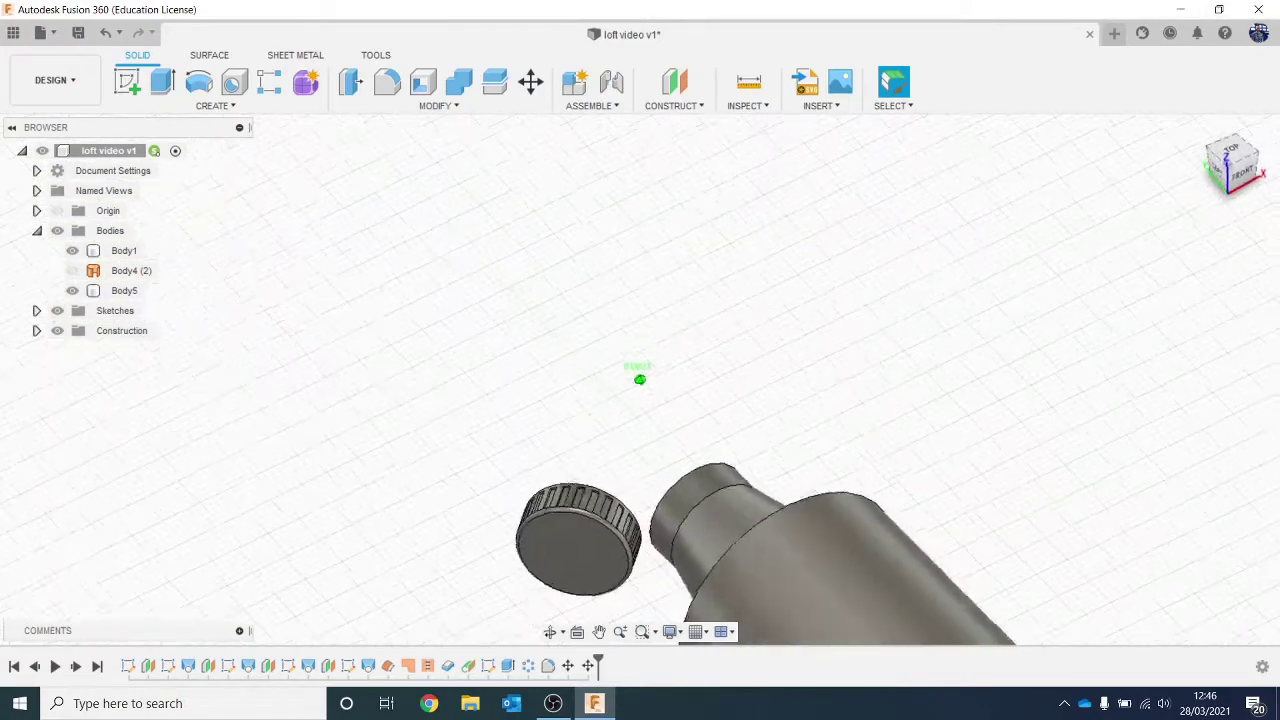
{"action": "middle_click_drag", "start_coordinate": [675, 325], "coordinate": [1103, 266], "text": "shift"}
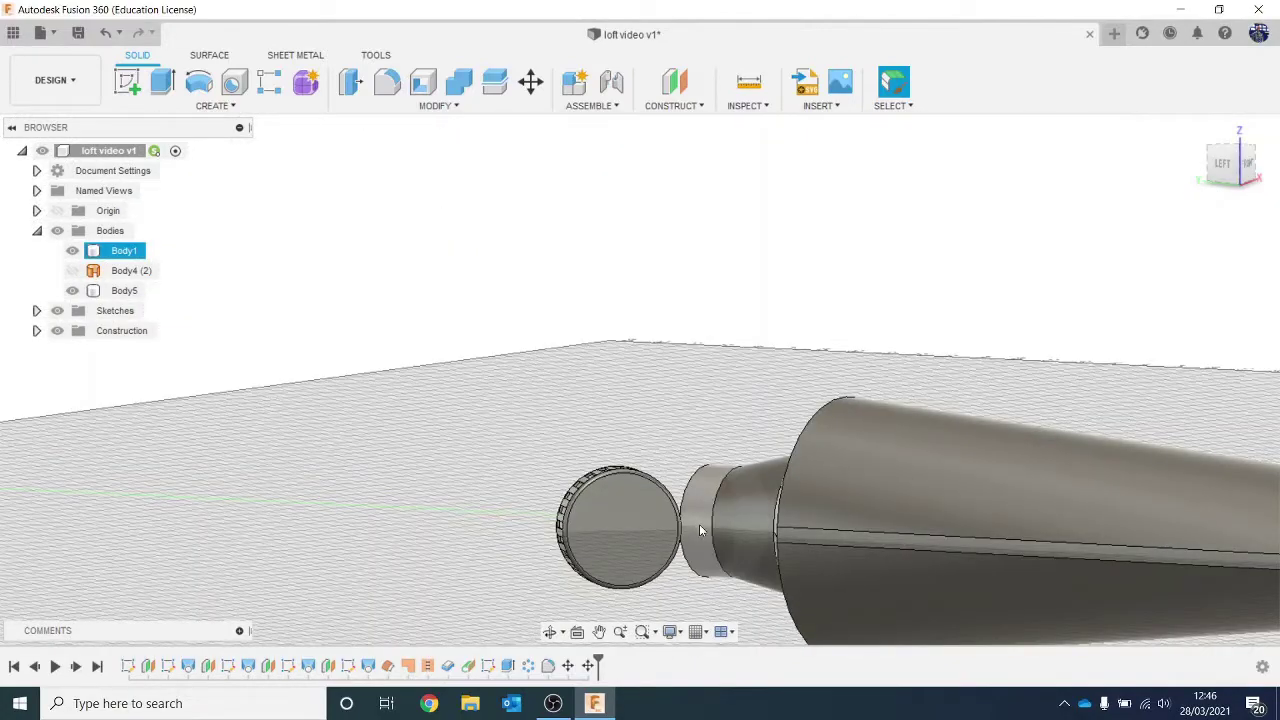
{"action": "middle_click_drag", "start_coordinate": [650, 400], "coordinate": [429, 322]}
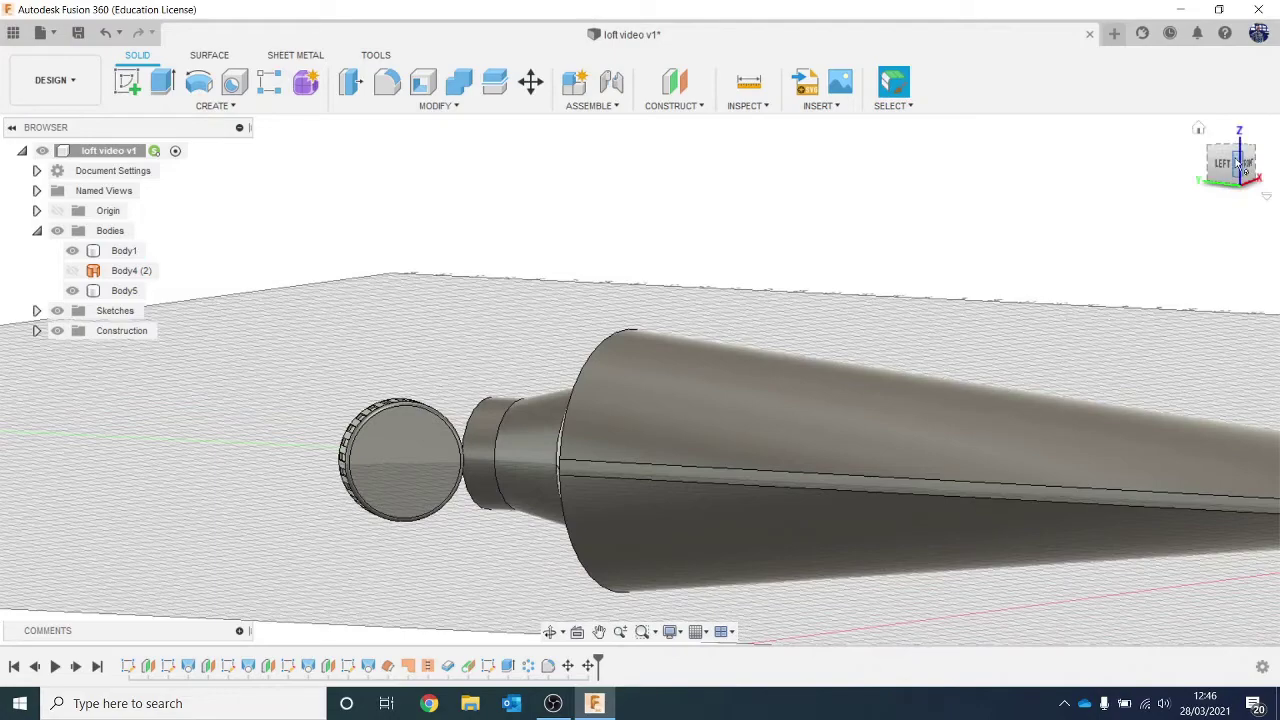
{"action": "left_click_drag", "start_coordinate": [1238, 163], "coordinate": [1245, 184]}
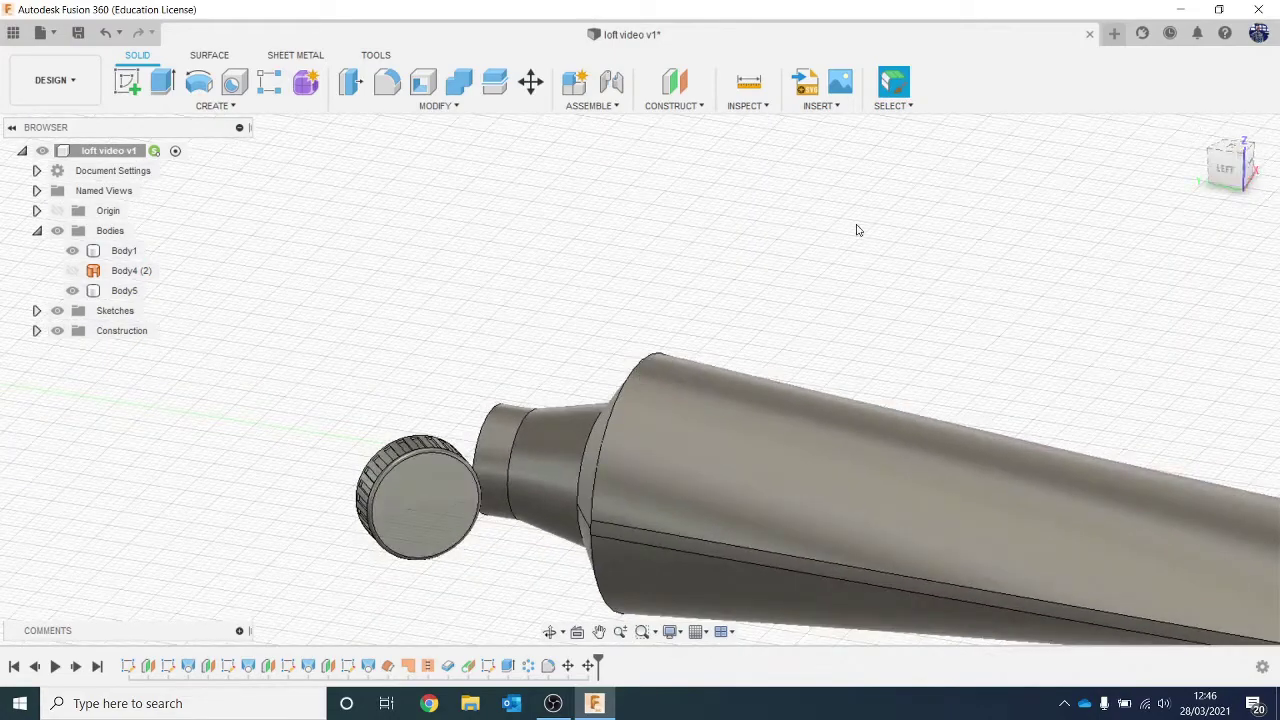
{"action": "left_click", "coordinate": [695, 107]}
{"action": "left_click", "coordinate": [716, 162]}
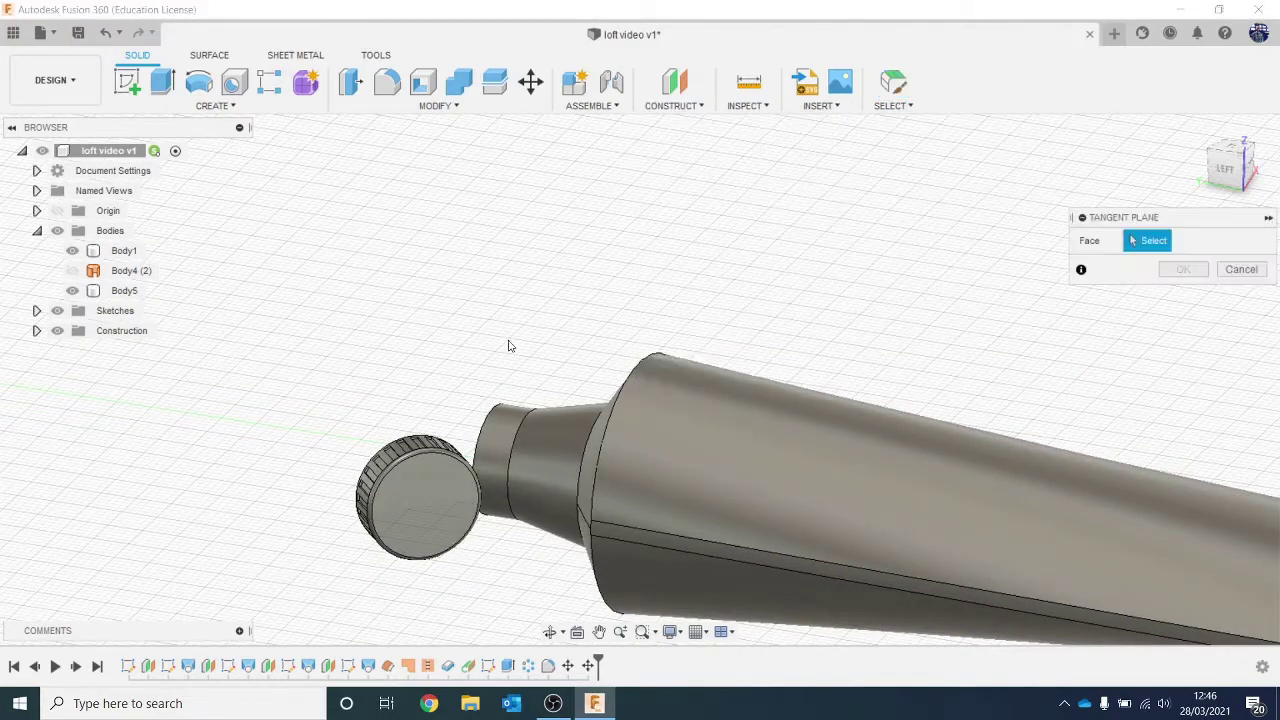
{"action": "left_click", "coordinate": [505, 413]}
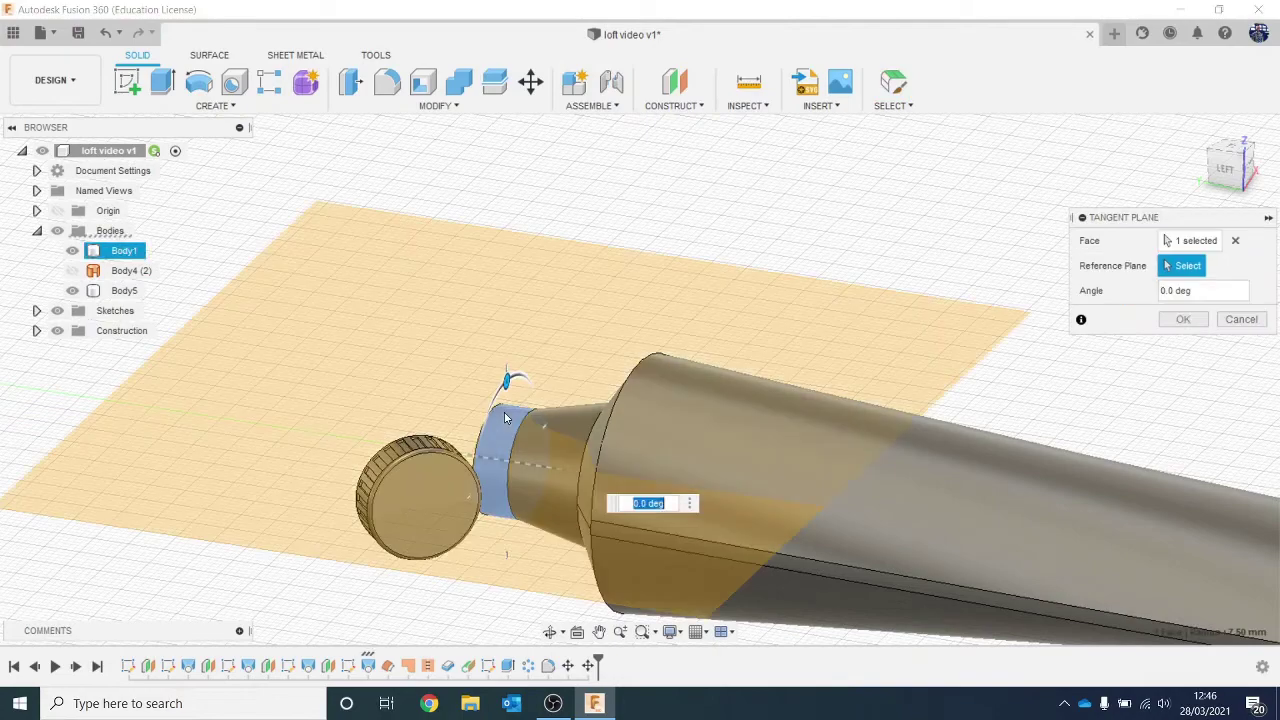
{"action": "left_click", "coordinate": [1174, 323]}
Create a second construction plane tangent to the opposite, lower side of the tube's cylindrical neck.
{"action": "left_click_drag", "start_coordinate": [1229, 168], "coordinate": [1255, 100]}
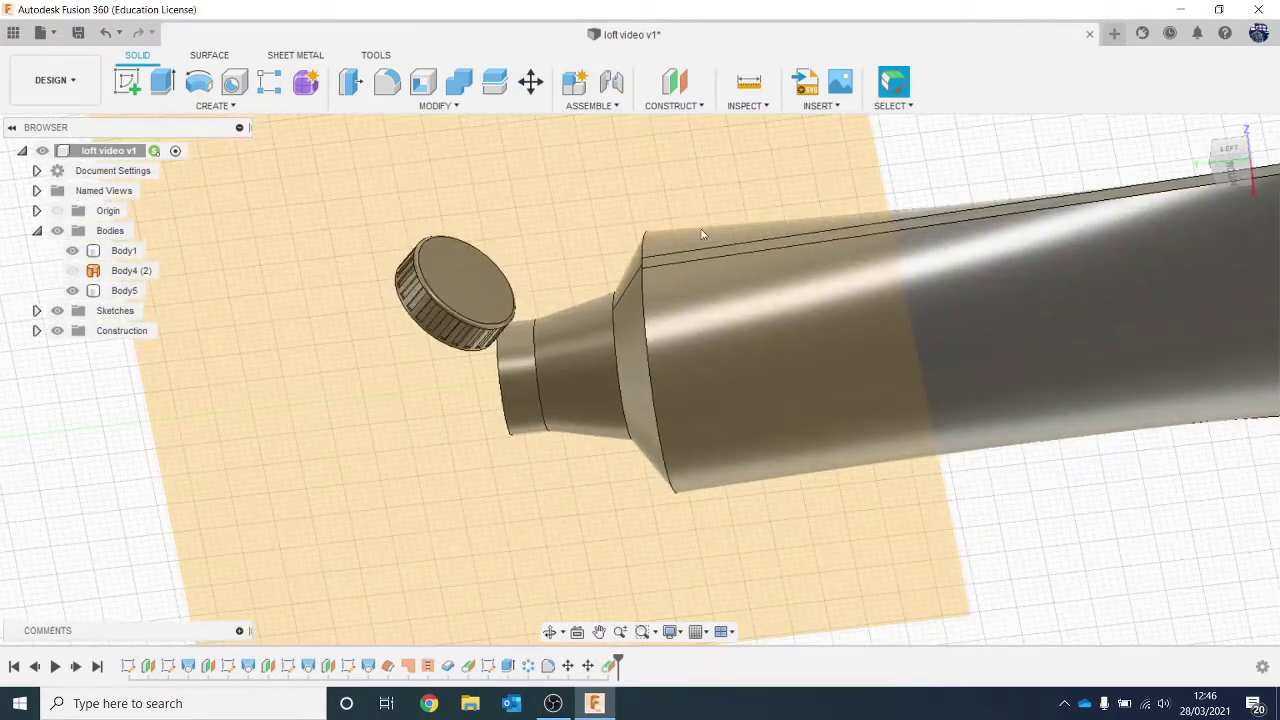
{"action": "left_click", "coordinate": [683, 105]}
{"action": "left_click", "coordinate": [700, 163]}
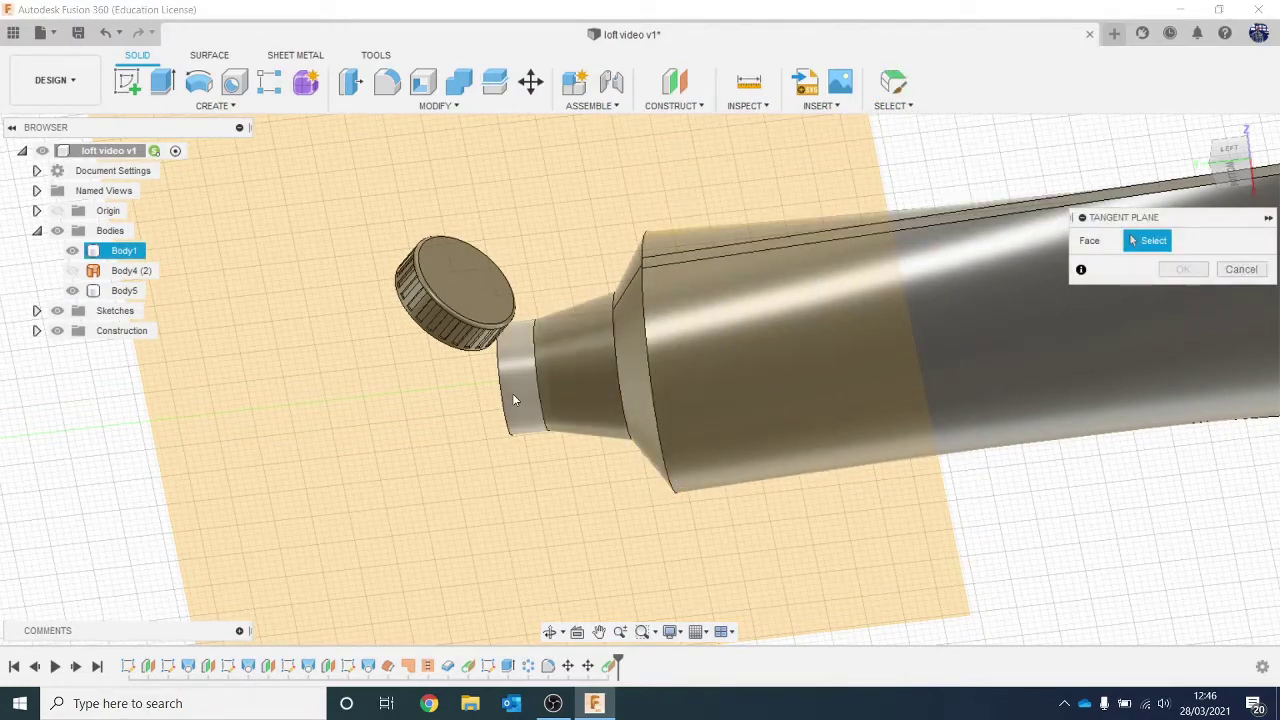
{"action": "left_click", "coordinate": [512, 400]}
{"action": "left_click", "coordinate": [1180, 318]}
Create a midplane between the two planes tangent to the tube's neck.
{"action": "middle_click_drag", "start_coordinate": [1242, 206], "coordinate": [1225, 172], "text": "shift"}
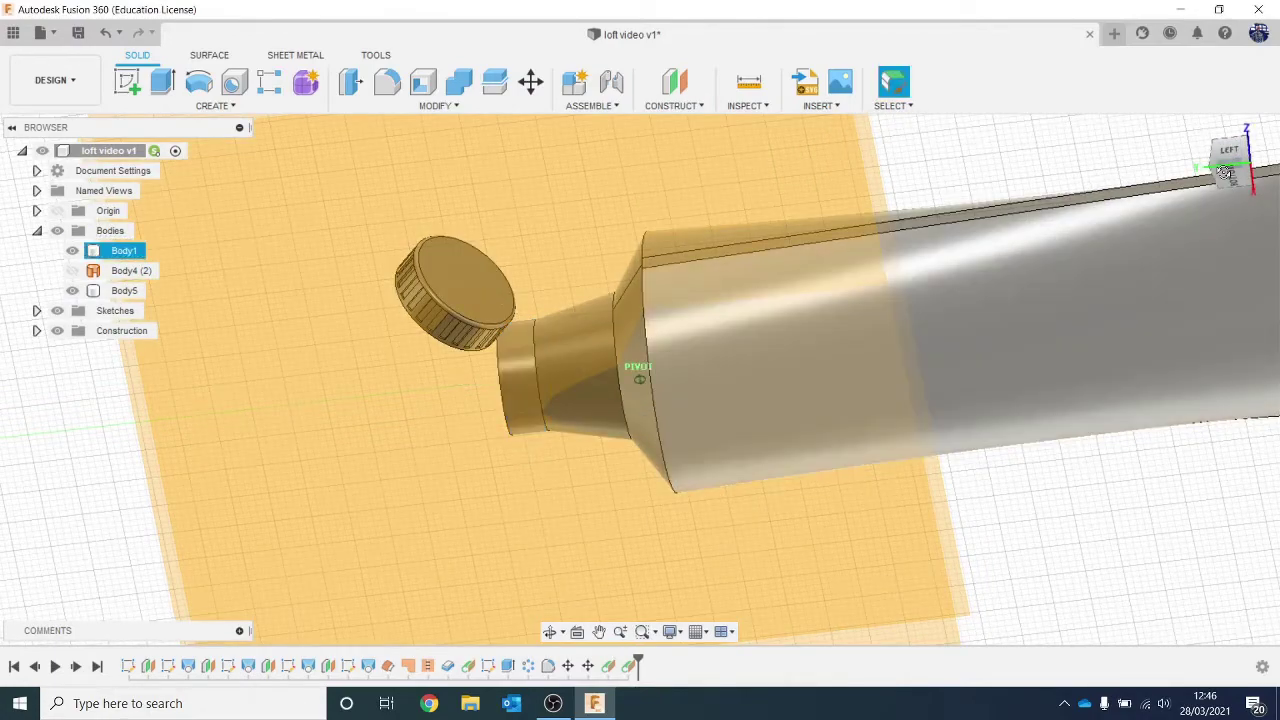
{"action": "mouse_move", "coordinate": [1225, 172]}
{"action": "left_mouse_down"}
{"action": "mouse_move", "coordinate": [1228, 214]}
{"action": "mouse_move", "coordinate": [1228, 198]}
{"action": "left_mouse_up"}
{"action": "left_click", "coordinate": [1001, 176]}
{"action": "left_click", "coordinate": [687, 106]}
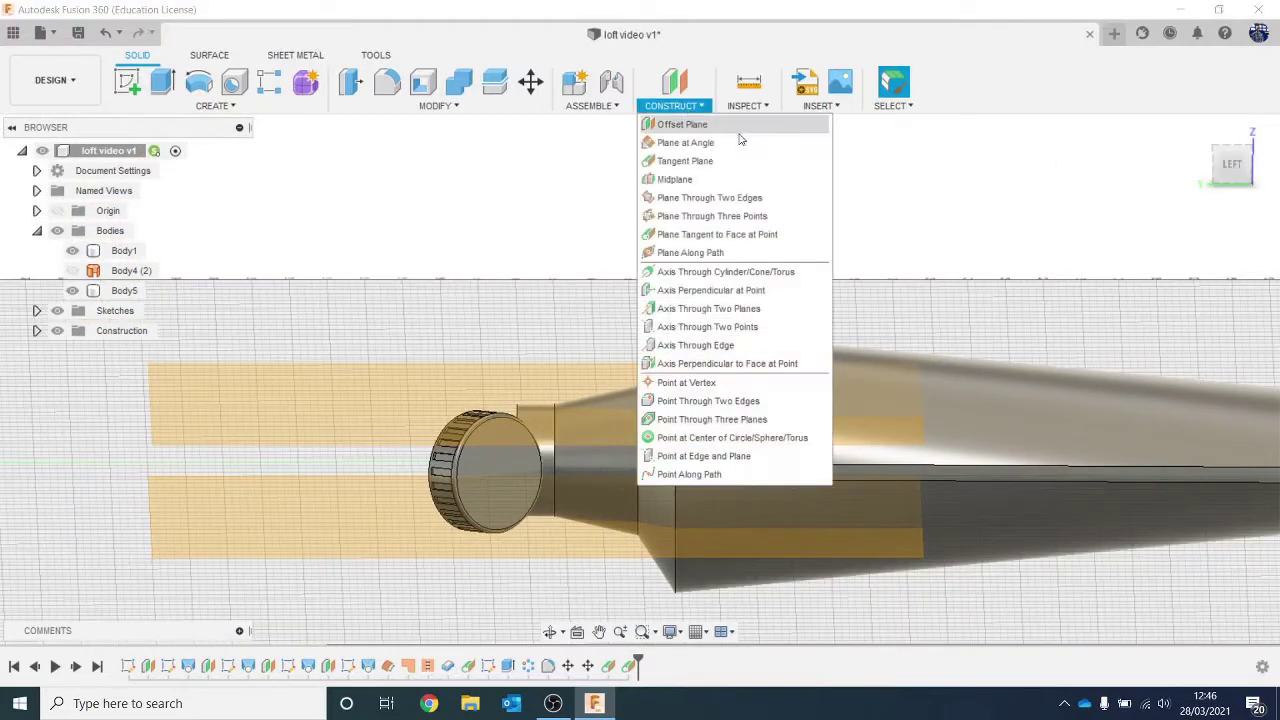
{"action": "left_click", "coordinate": [771, 176]}
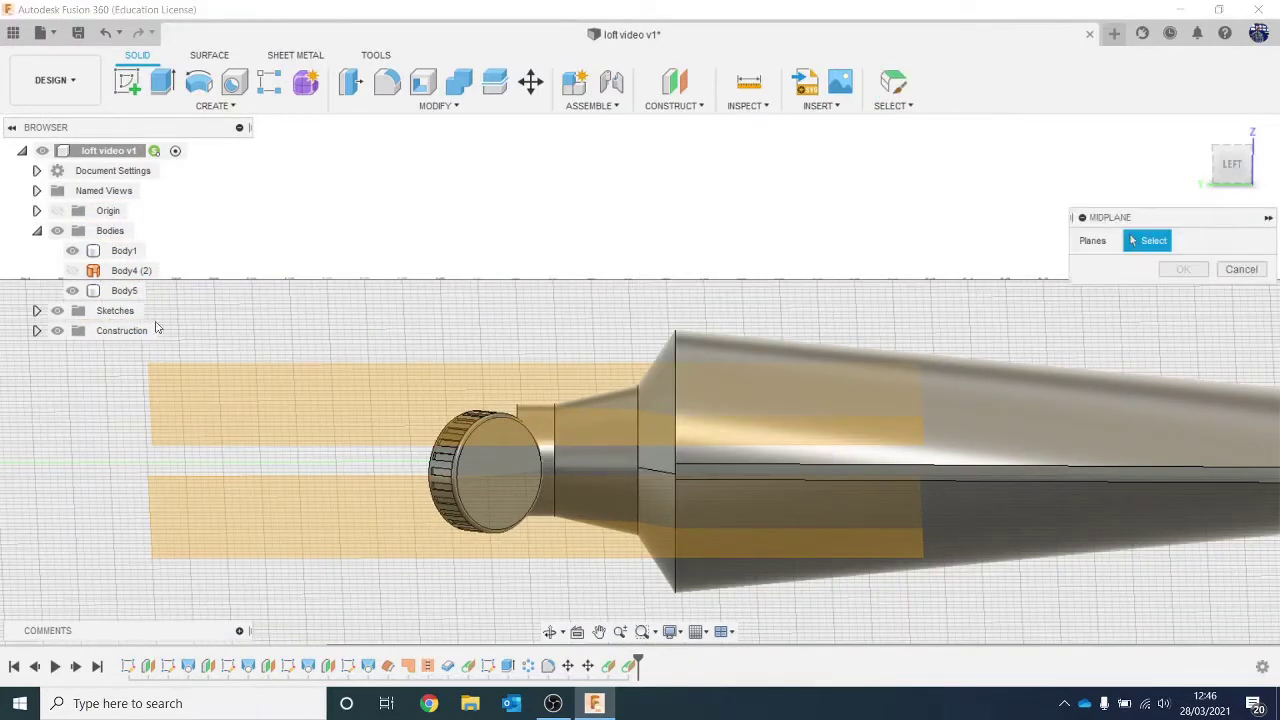
{"action": "left_click", "coordinate": [240, 415]}
{"action": "left_click", "coordinate": [323, 499]}
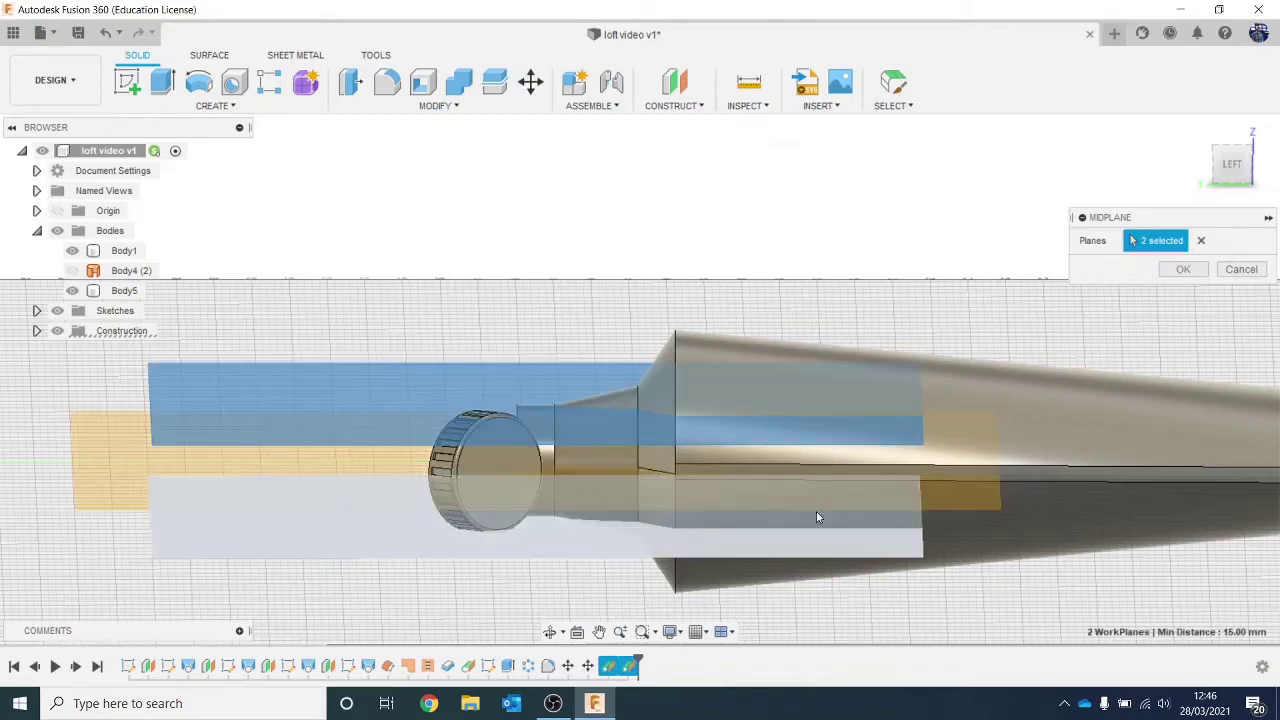
{"action": "left_click", "coordinate": [1183, 269]}
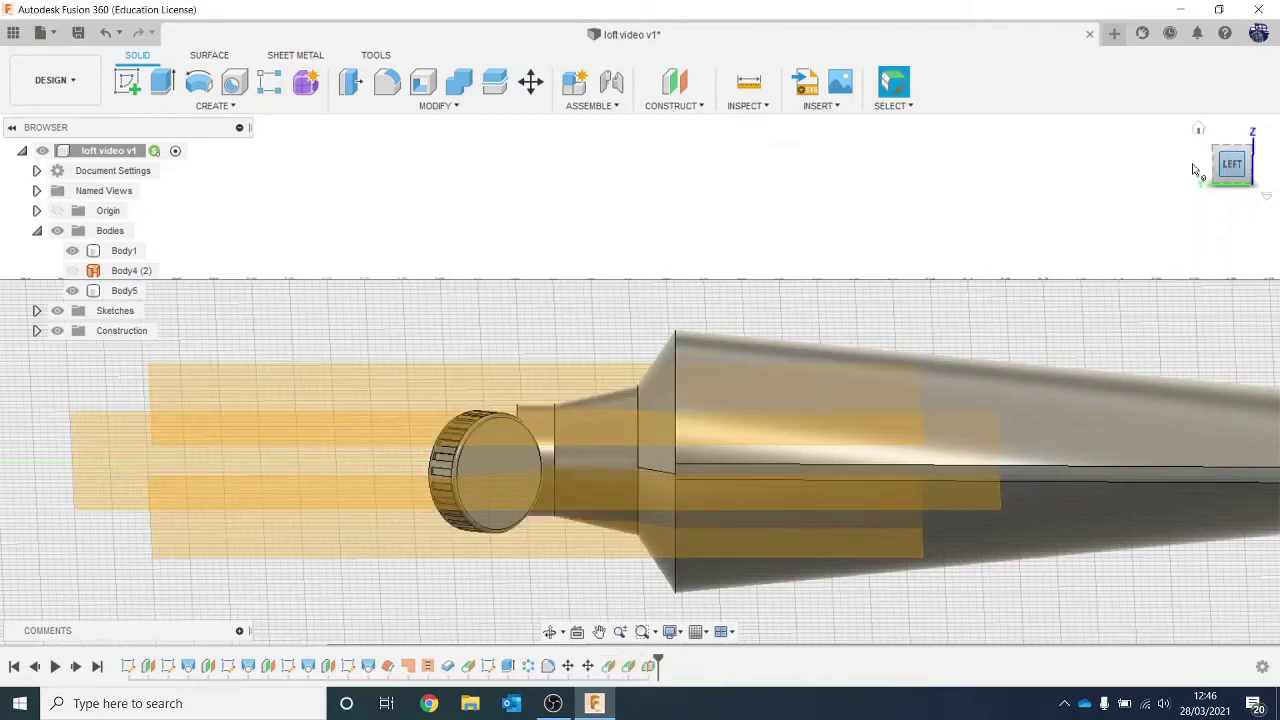
Hide the upper and lower tangent planes, leaving only the midplane shown.
{"action": "left_click", "coordinate": [1195, 170]}
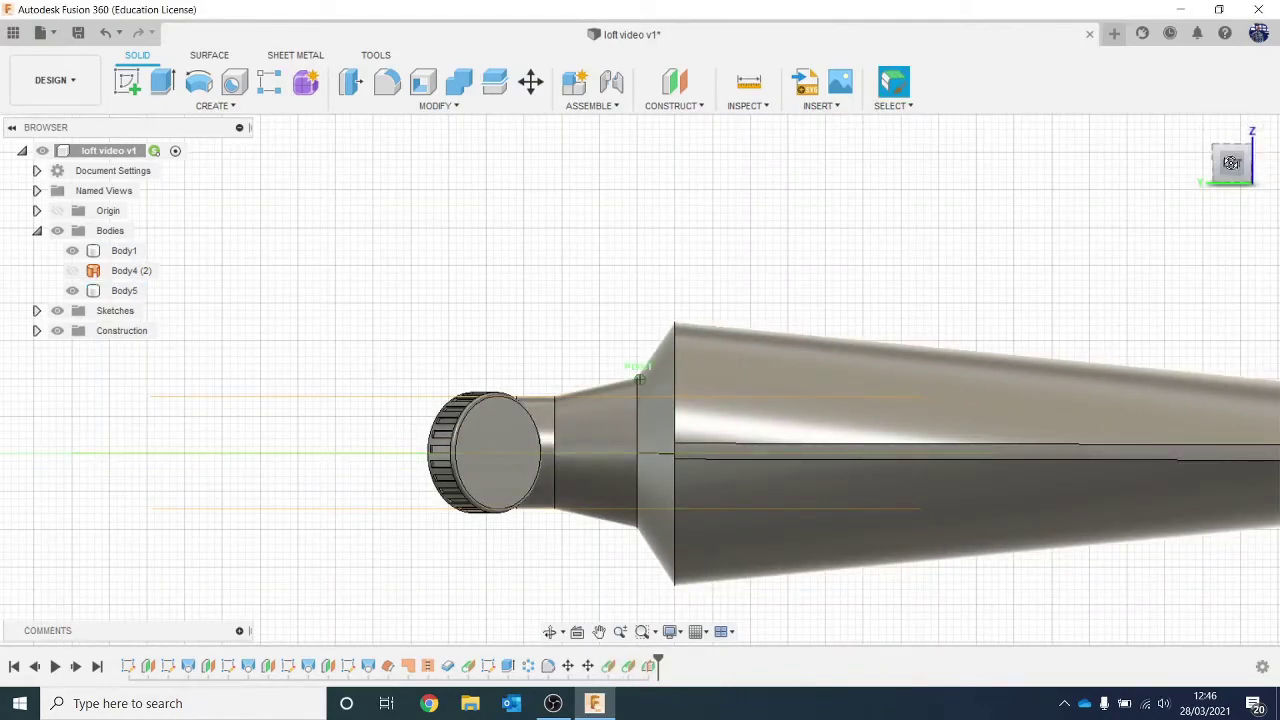
{"action": "left_click_drag", "start_coordinate": [1231, 163], "coordinate": [1231, 184]}
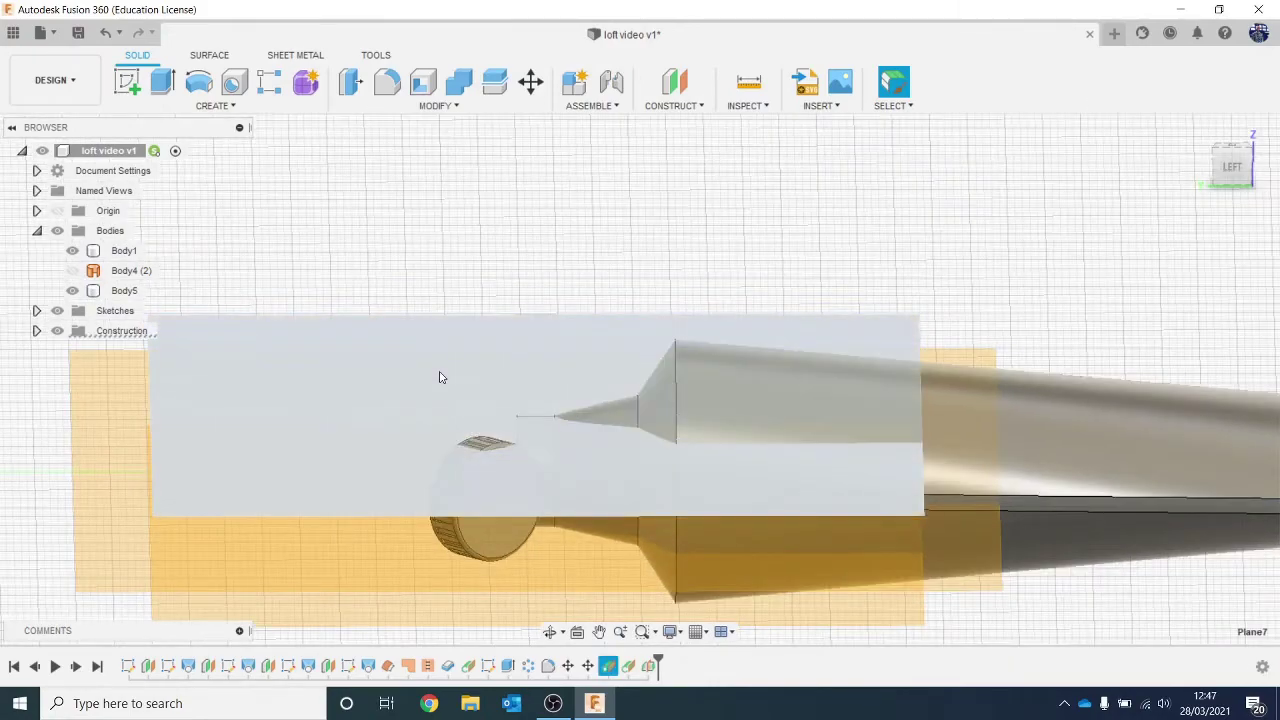
{"action": "left_click", "coordinate": [440, 377]}
{"action": "left_click", "coordinate": [418, 215]}
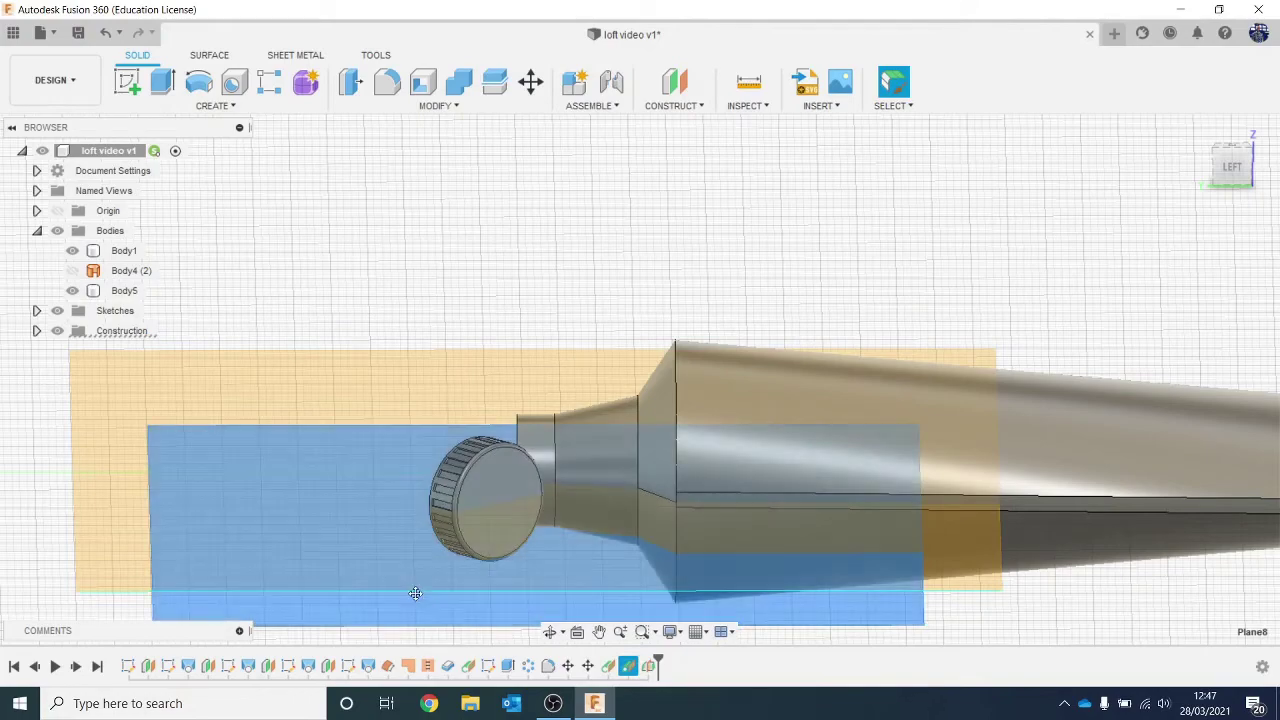
{"action": "scroll", "coordinate": [610, 245], "scroll_direction": "down", "scroll_amount": 2}
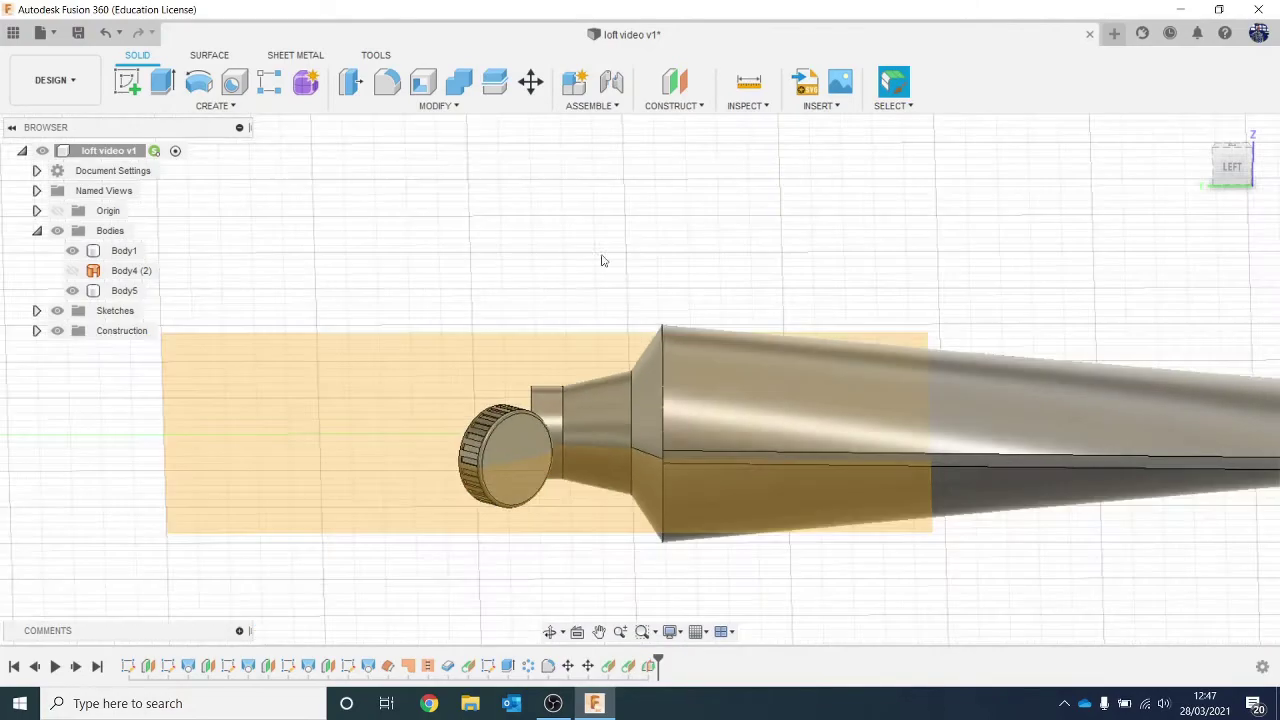
Start a new sketch on the midplane through the tube's neck.
{"action": "mouse_move", "coordinate": [1228, 168]}
{"action": "left_mouse_down"}
{"action": "mouse_move", "coordinate": [1223, 138]}
{"action": "mouse_move", "coordinate": [1199, 174]}
{"action": "left_mouse_up"}
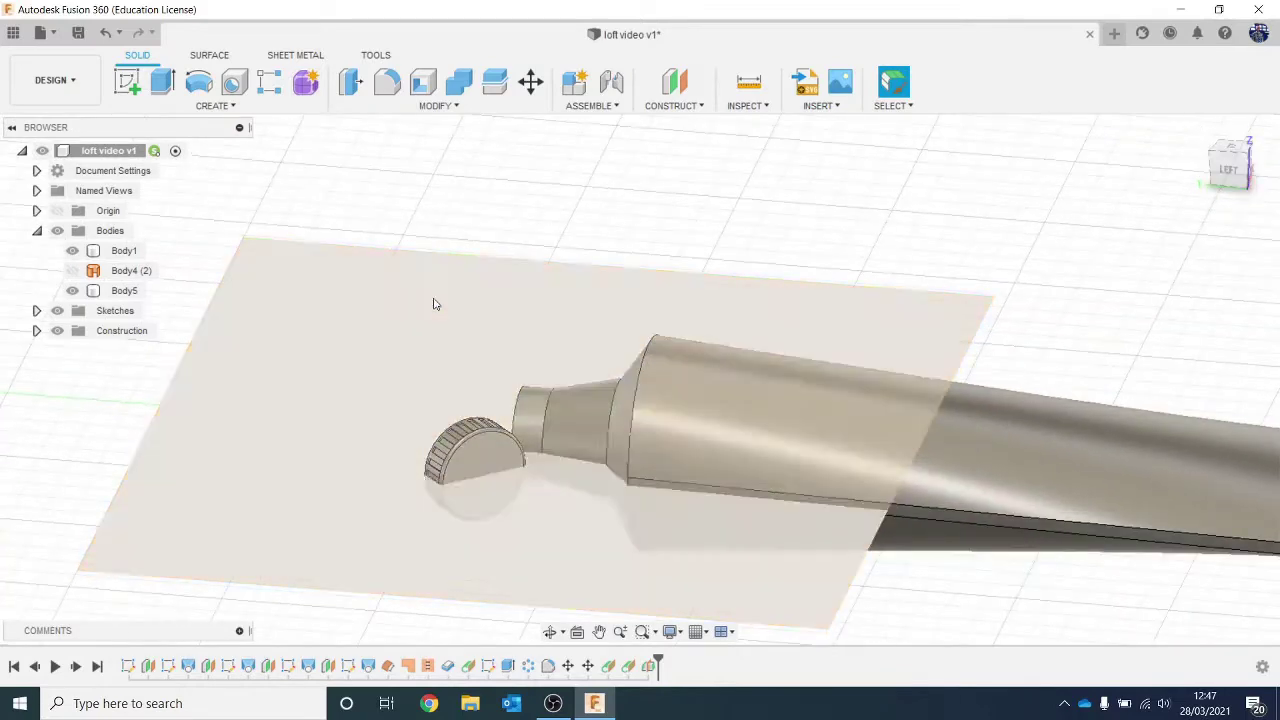
{"action": "left_click", "coordinate": [129, 88]}
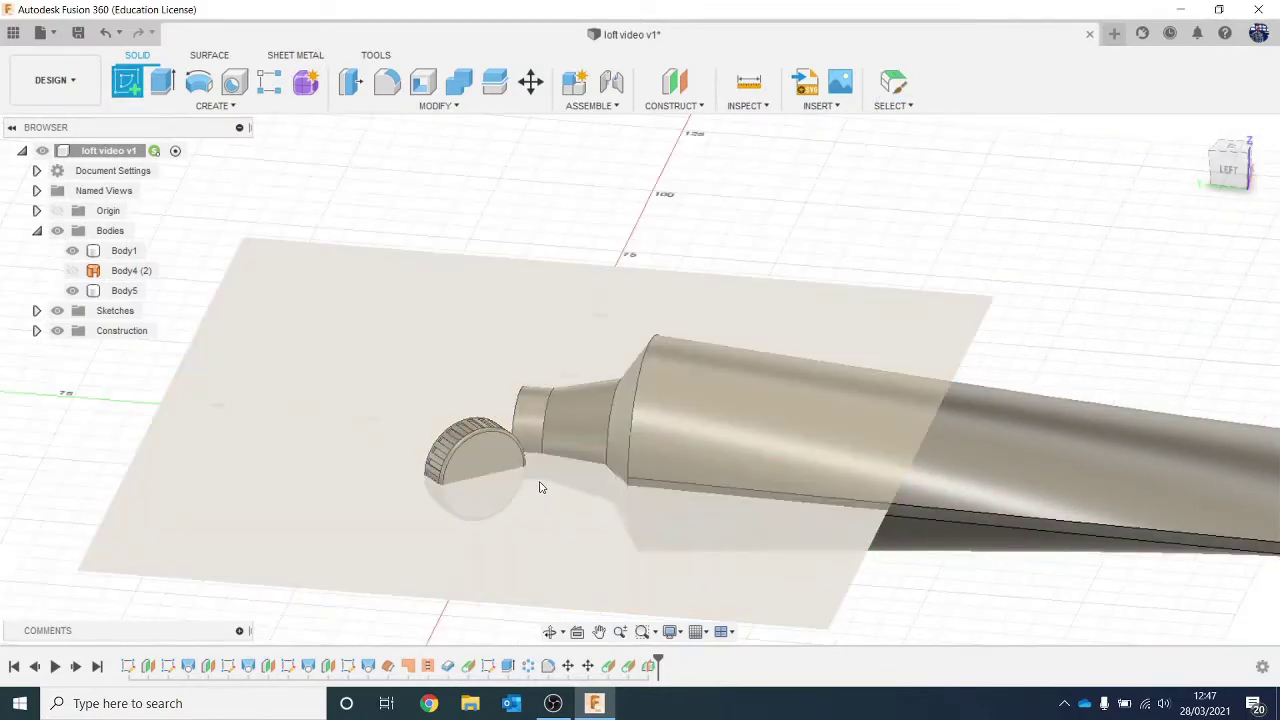
{"action": "left_click", "coordinate": [557, 515]}
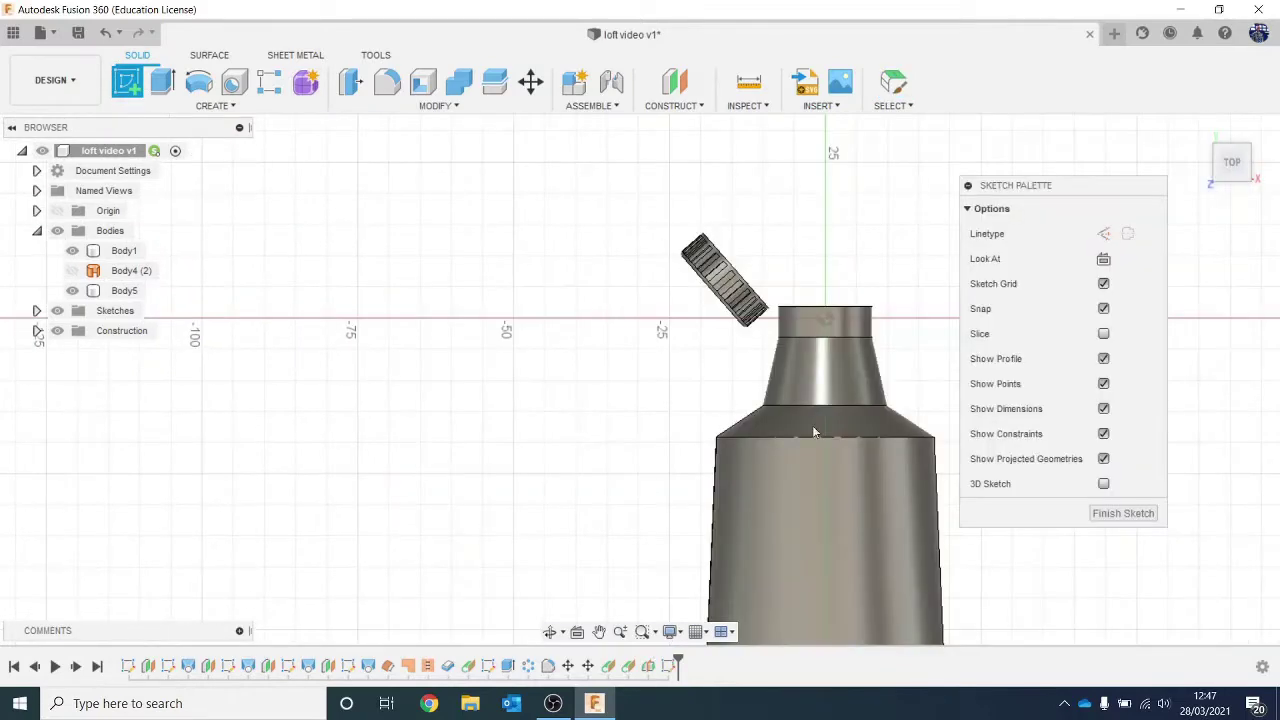
Project the outlines of the tube body and the cap body into the sketch using the body selection filter.
{"action": "scroll", "coordinate": [688, 389], "scroll_direction": "up", "scroll_amount": 3}
{"action": "mouse_move", "coordinate": [663, 398]}
{"action": "middle_mouse_down"}
{"action": "mouse_move", "coordinate": [511, 469]}
{"action": "mouse_move", "coordinate": [432, 486]}
{"action": "middle_mouse_up"}
{"action": "scroll", "coordinate": [680, 367], "scroll_direction": "up", "scroll_amount": 3}
{"action": "middle_click_drag", "start_coordinate": [543, 374], "coordinate": [508, 464]}
{"action": "scroll", "coordinate": [548, 392], "scroll_direction": "up", "scroll_amount": 2}
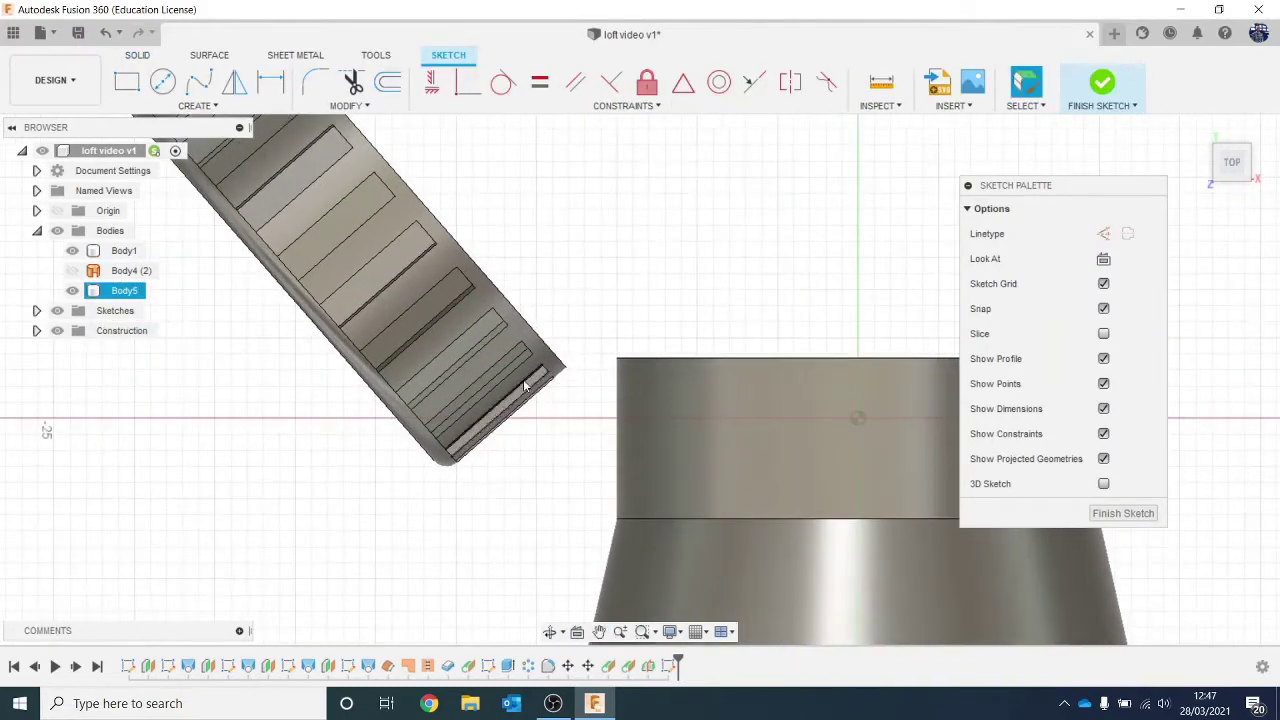
{"action": "middle_click_drag", "start_coordinate": [557, 398], "coordinate": [496, 398]}
{"action": "key", "text": "p"}
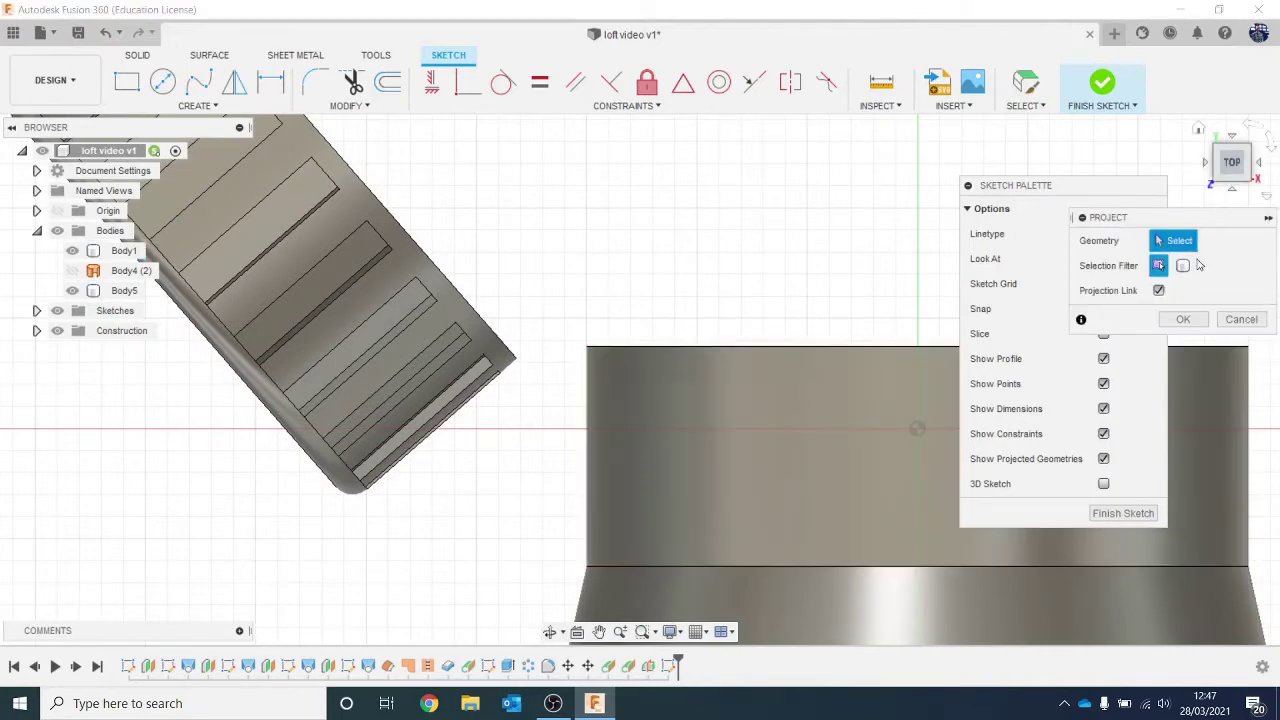
{"action": "left_click", "coordinate": [1184, 265]}
{"action": "left_click", "coordinate": [772, 389]}
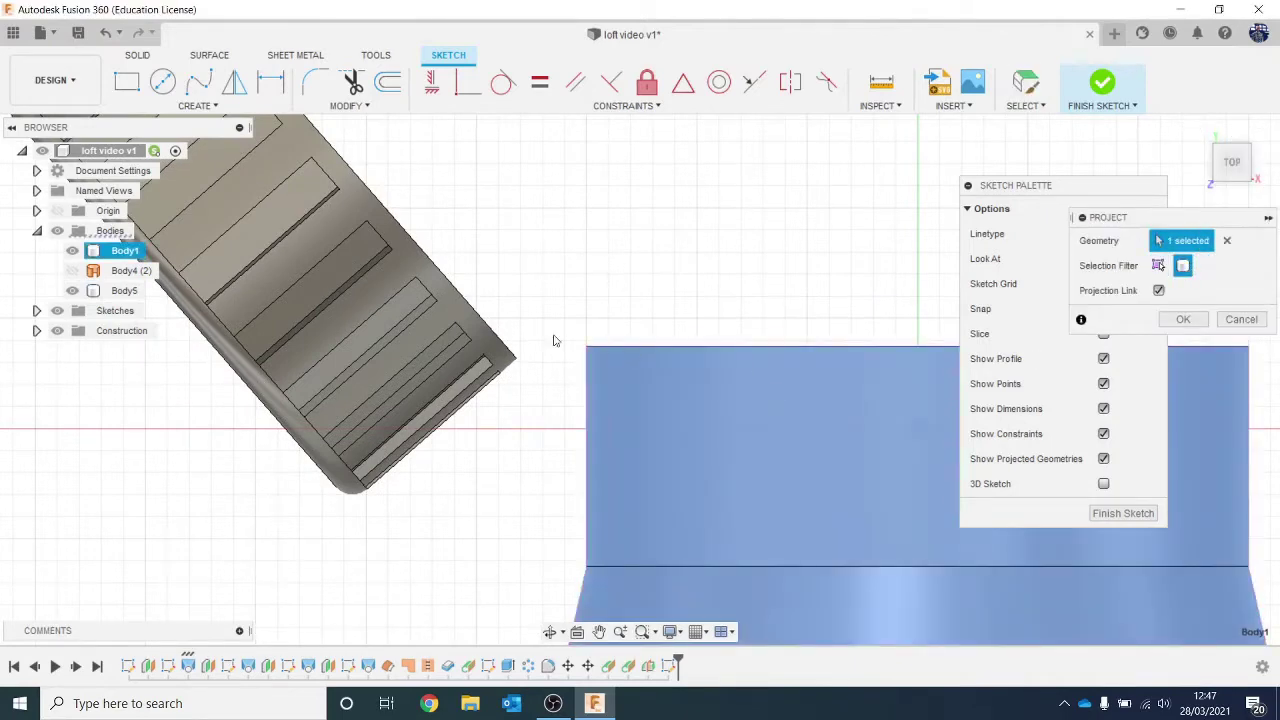
{"action": "left_click", "coordinate": [1180, 319]}
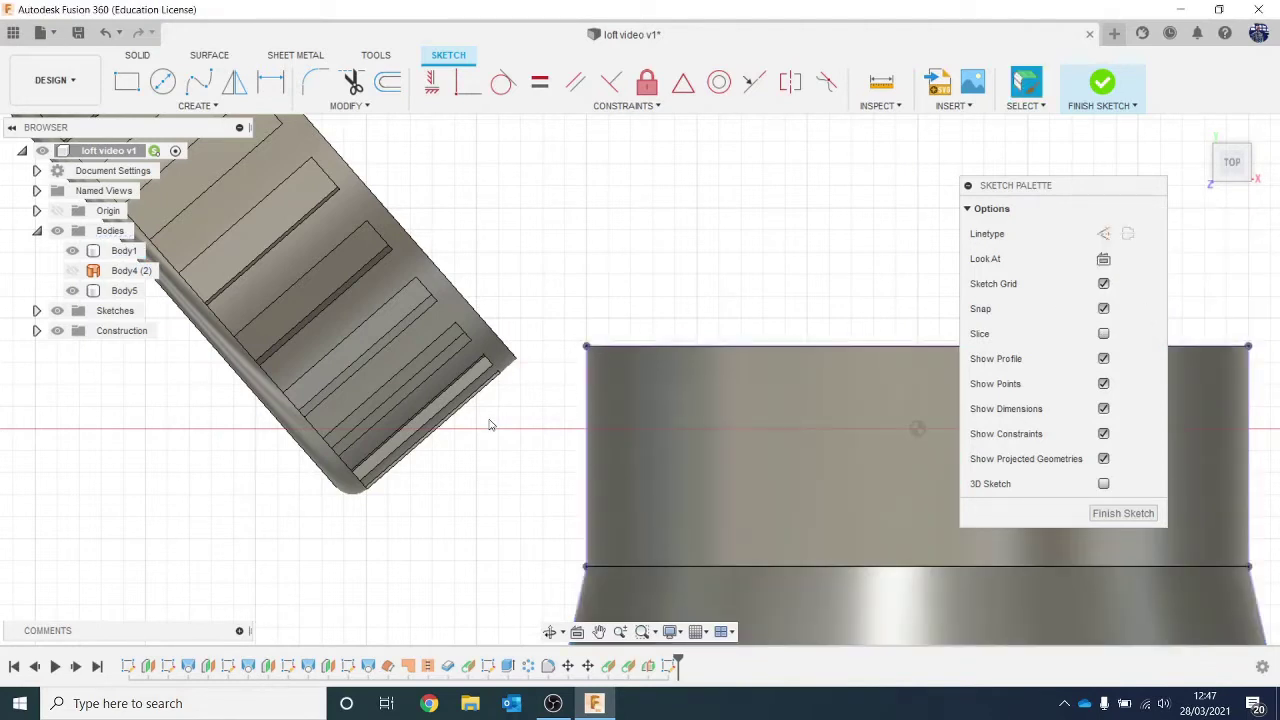
{"action": "key", "text": "p"}
{"action": "left_click", "coordinate": [453, 337]}
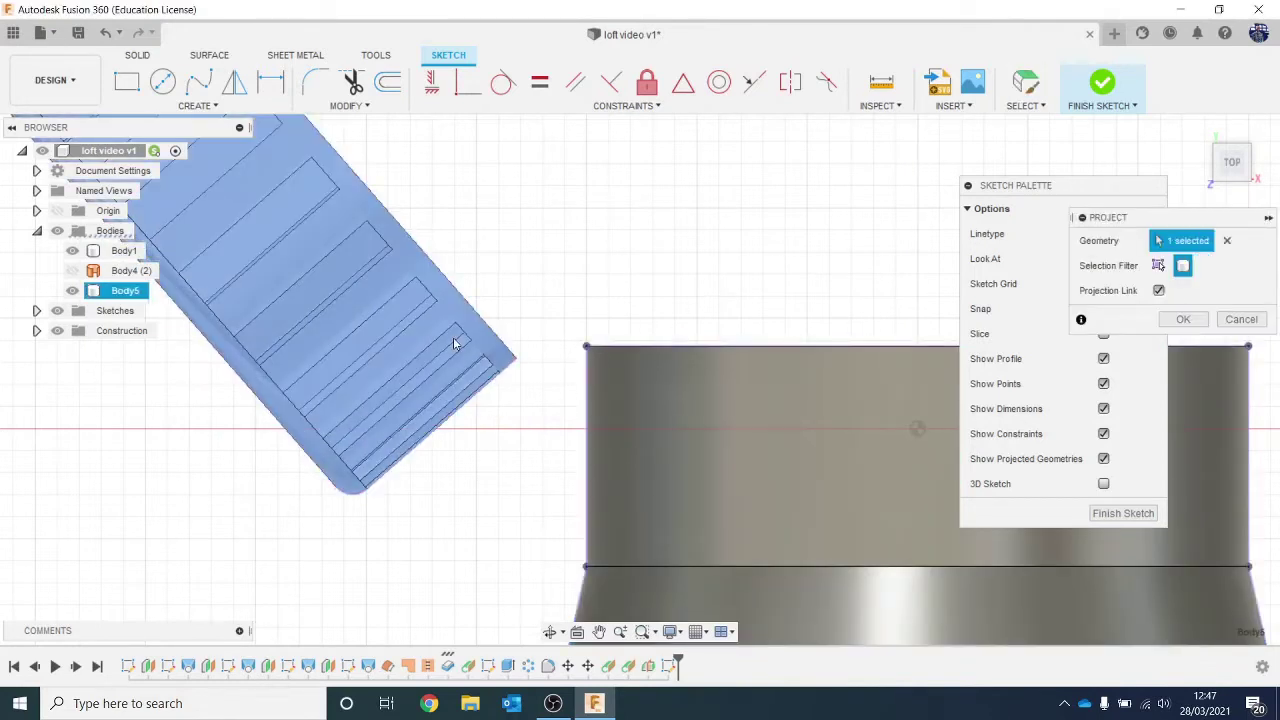
{"action": "left_click", "coordinate": [1185, 319]}
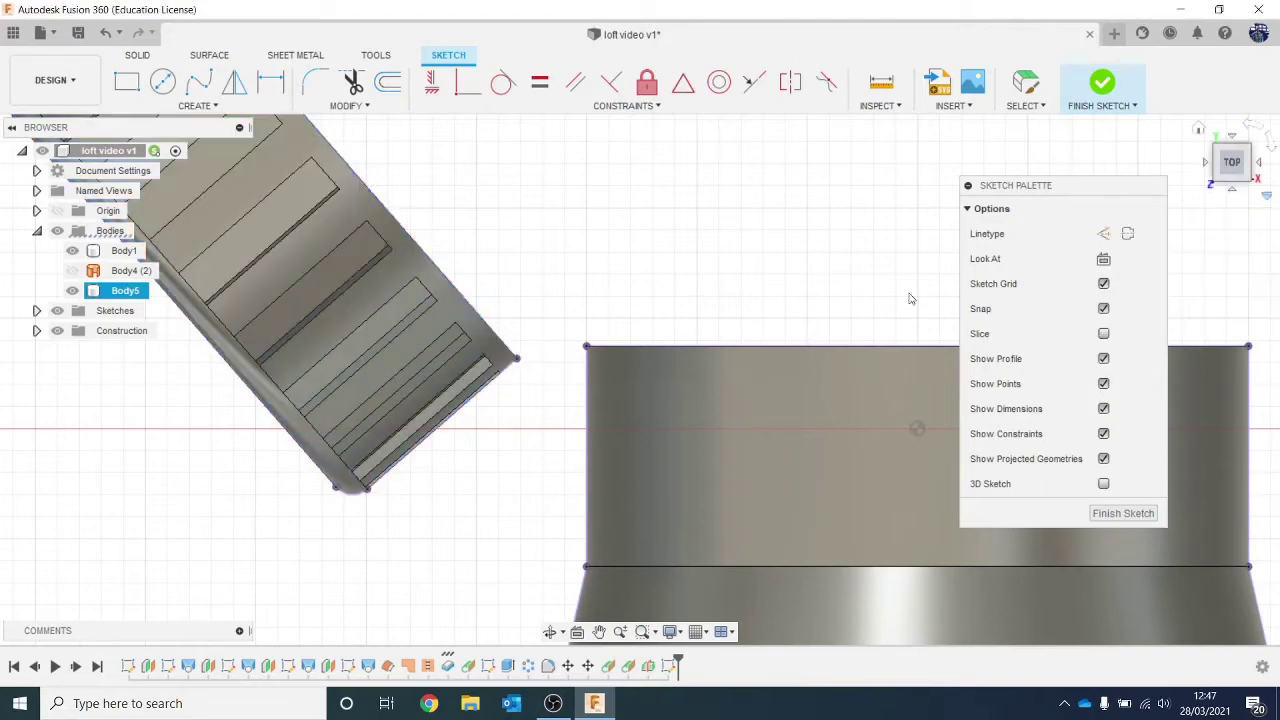
Sketch a small rectangle from the neck's upper corner and another about 0.5 by 2.4 mm from the cap's nearest corner.
{"action": "left_click", "coordinate": [127, 83]}
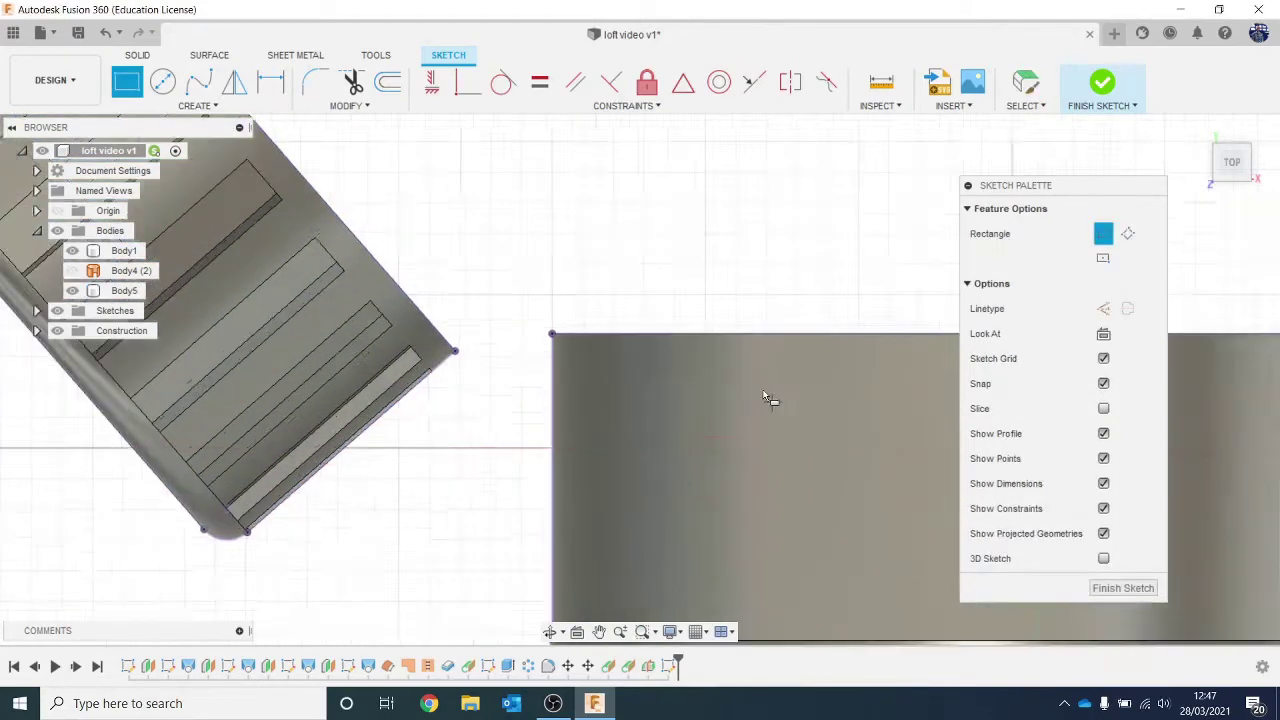
{"action": "scroll", "coordinate": [760, 393], "scroll_direction": "up", "scroll_amount": 3}
{"action": "left_click", "coordinate": [515, 325]}
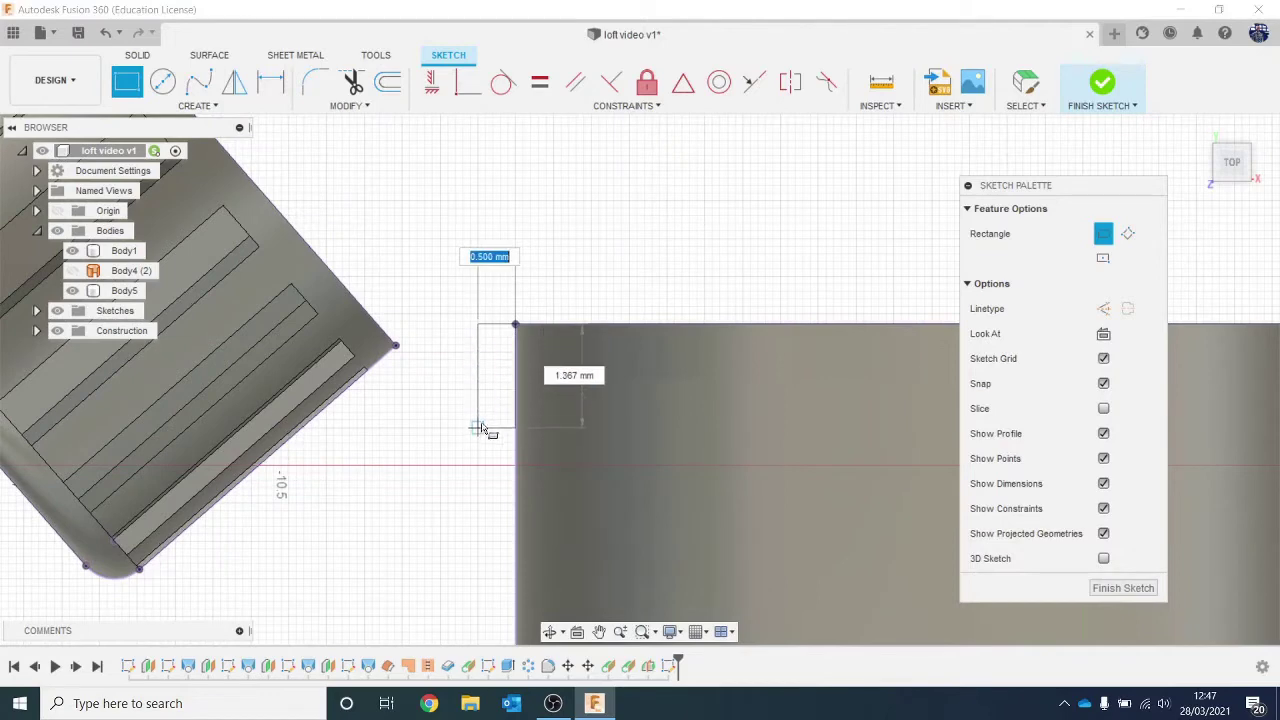
{"action": "left_click", "coordinate": [473, 459]}
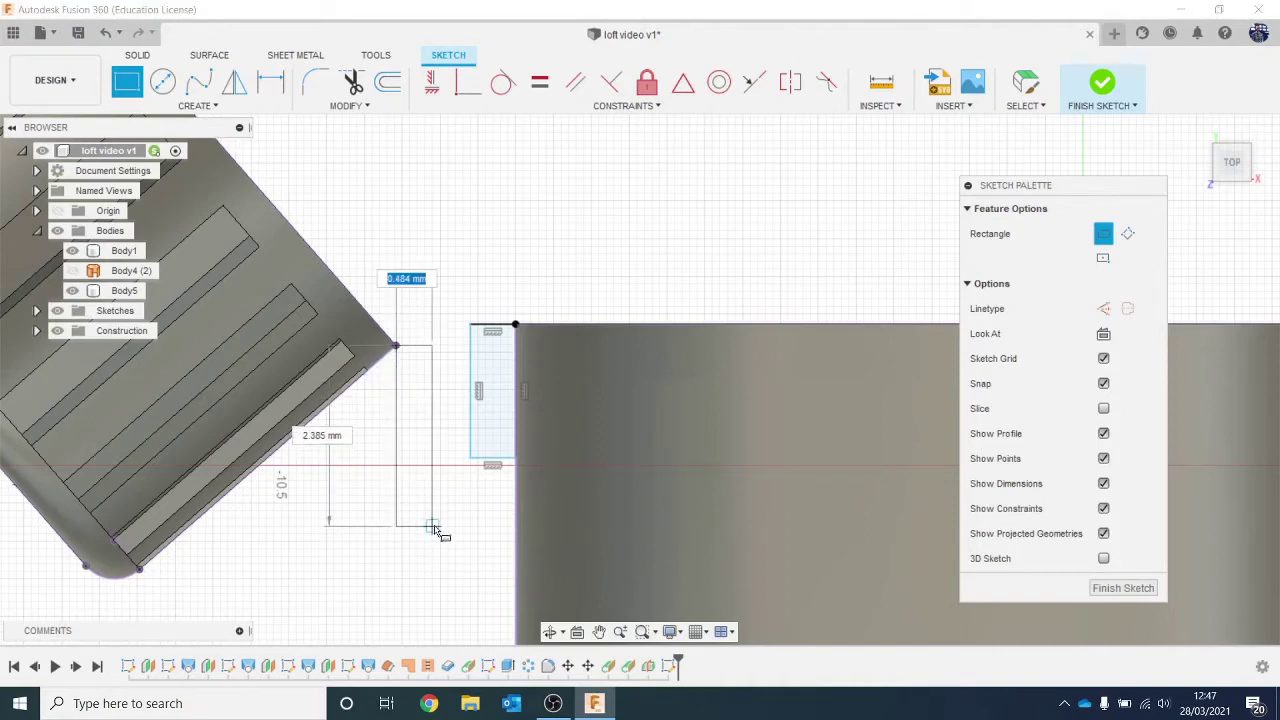
{"action": "left_click", "coordinate": [433, 526]}
{"action": "key", "text": "Escape"}
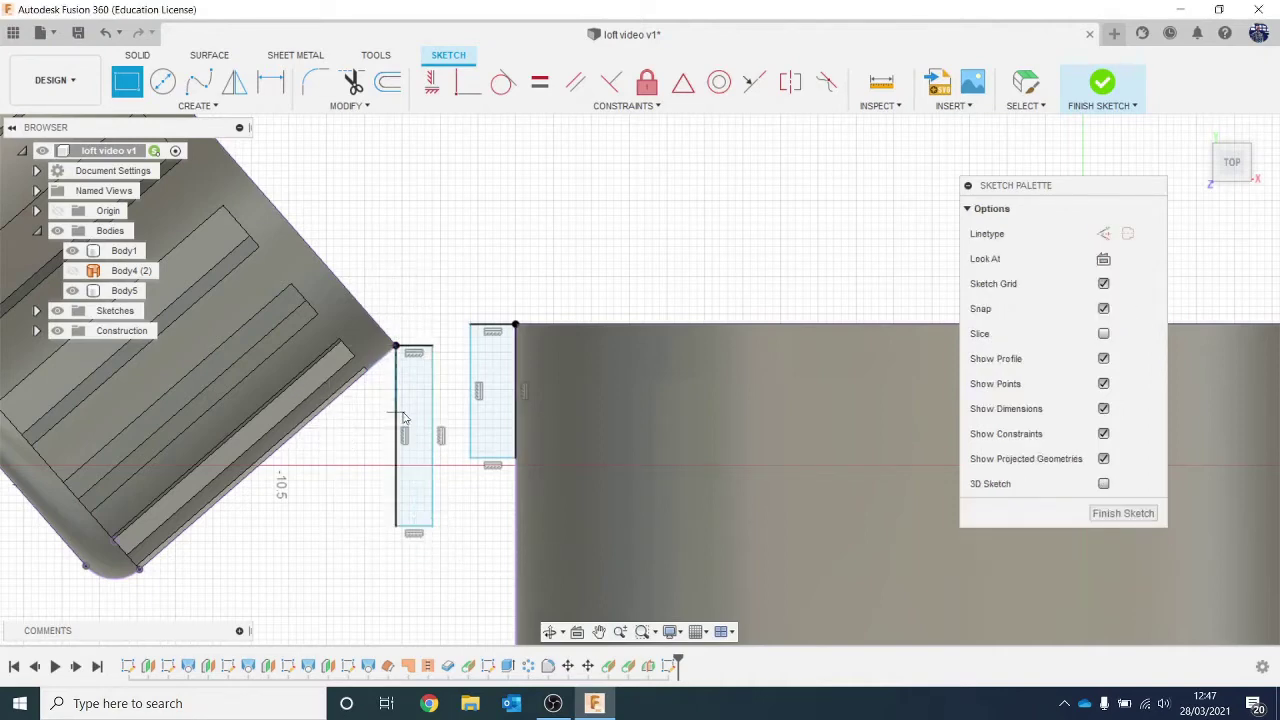
{"action": "left_click", "coordinate": [402, 411]}
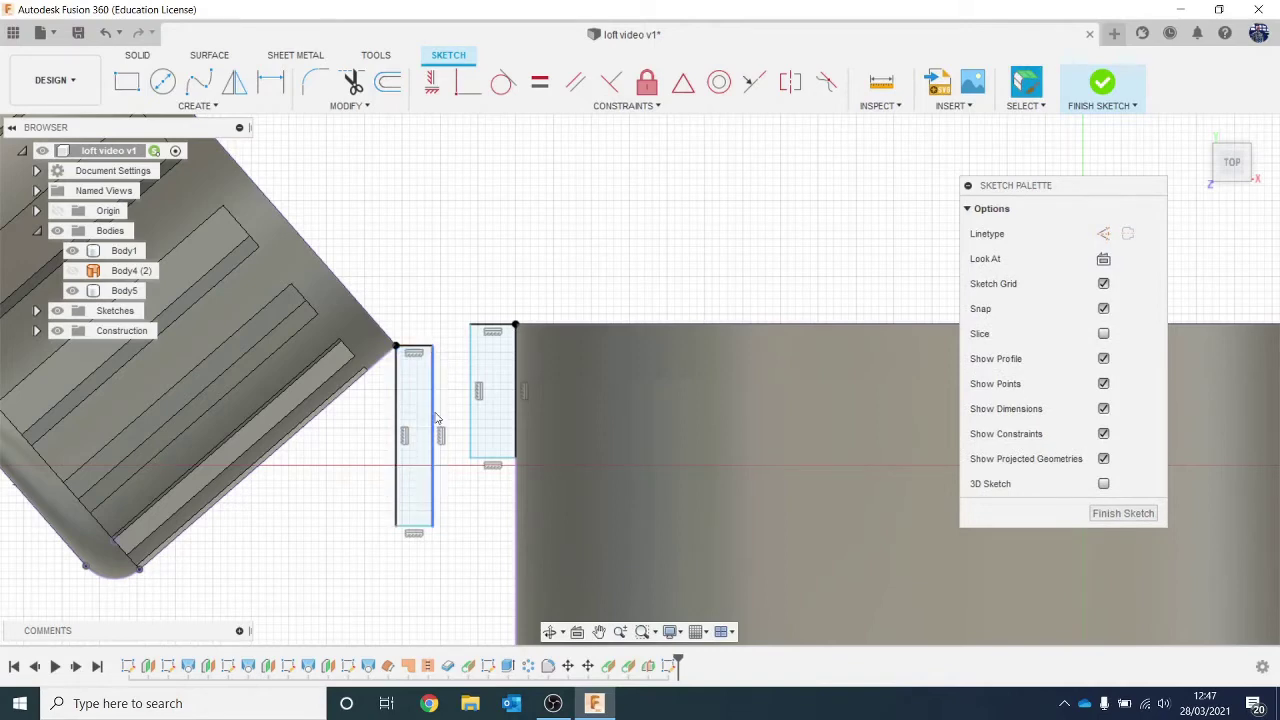
{"action": "double_click", "coordinate": [433, 417]}
{"action": "right_click", "coordinate": [432, 414]}
{"action": "left_click", "coordinate": [390, 447]}
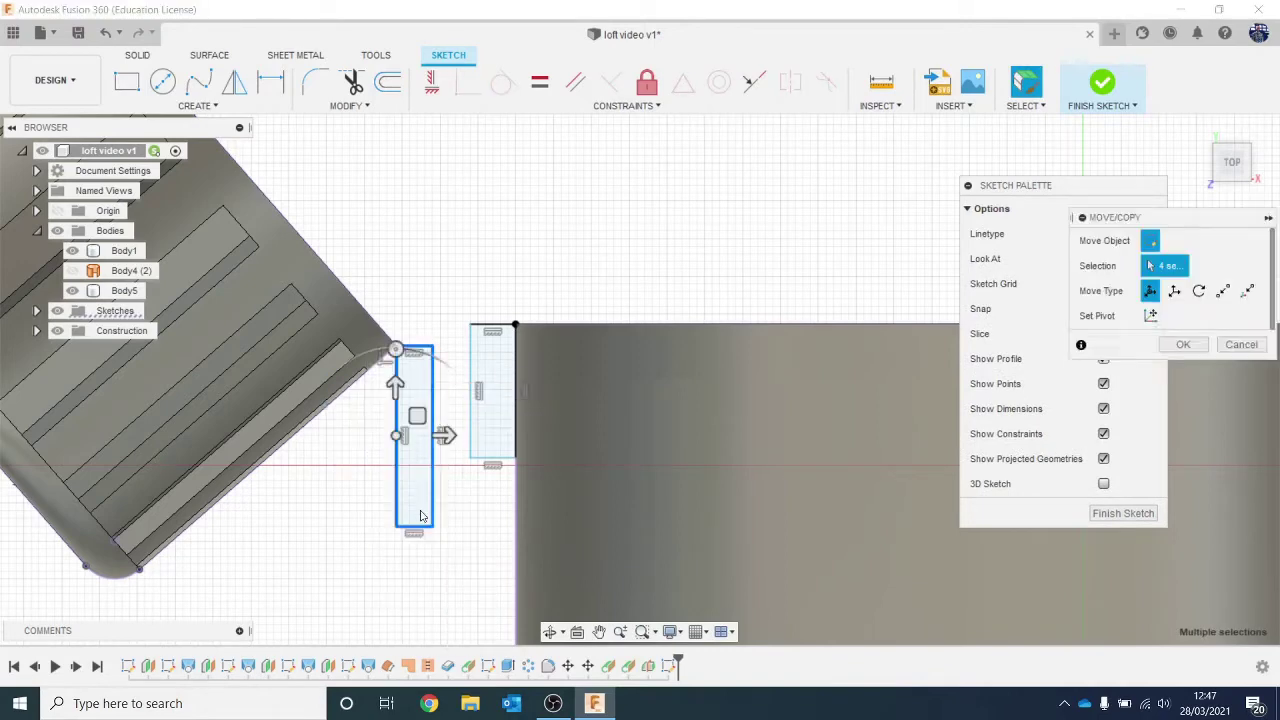
{"action": "left_click_drag", "start_coordinate": [396, 350], "coordinate": [443, 392]}
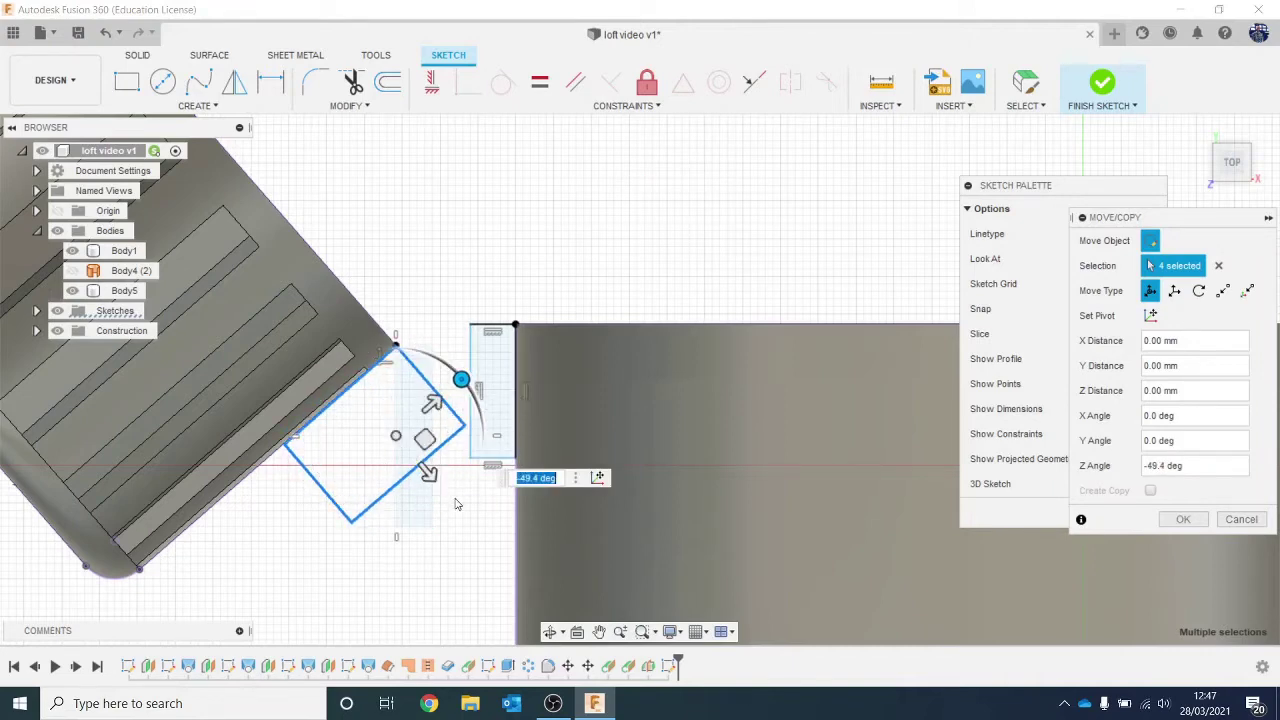
{"action": "mouse_move", "coordinate": [428, 480]}
{"action": "left_mouse_down"}
{"action": "mouse_move", "coordinate": [375, 410]}
{"action": "mouse_move", "coordinate": [360, 428]}
{"action": "left_mouse_up"}
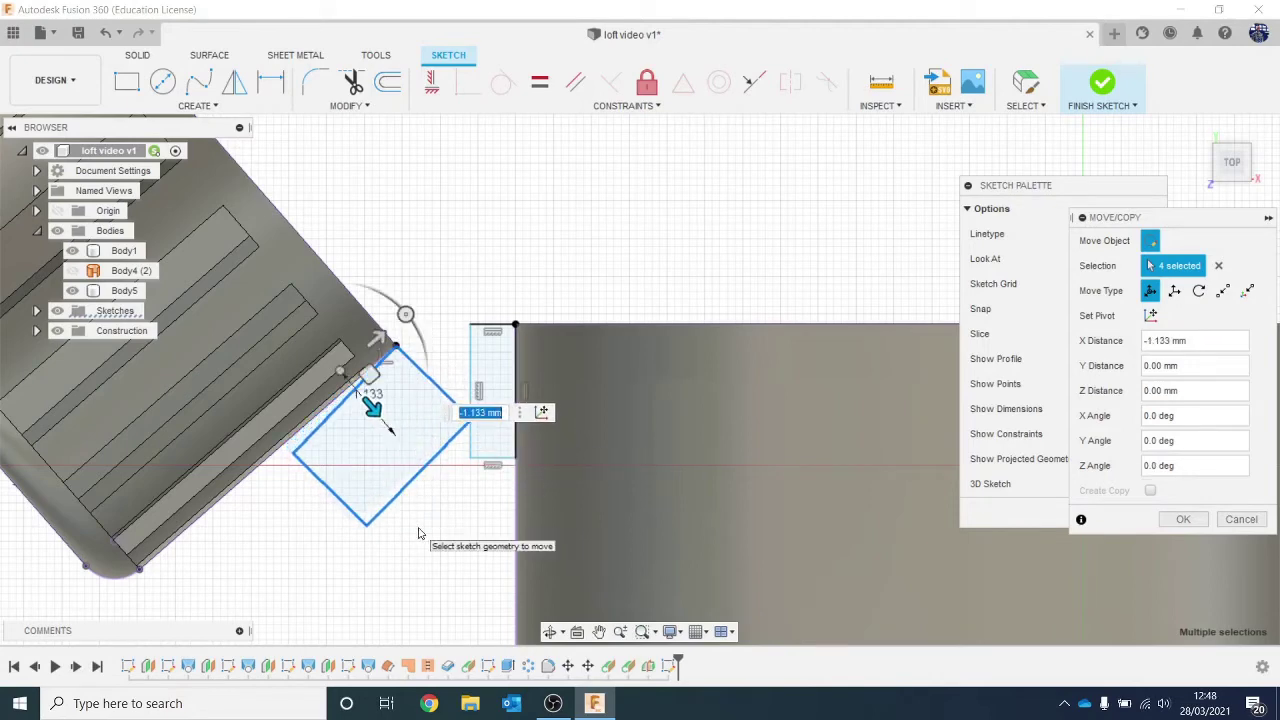
{"action": "key", "text": "Escape"}
Rotate the cap-side rectangle by about -49.1 degrees and move it about -0.758 mm so it lies along the tilted cap's edge.
{"action": "scroll", "coordinate": [516, 340], "scroll_direction": "up", "scroll_amount": 2}
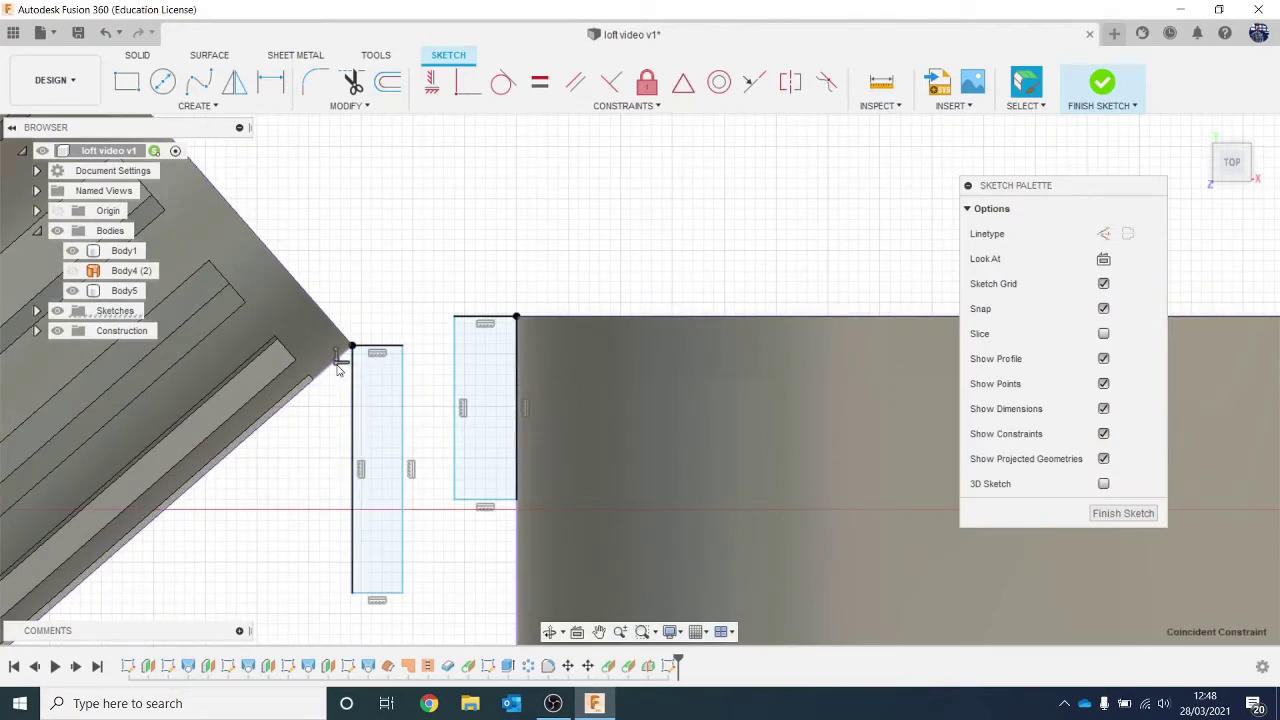
{"action": "scroll", "coordinate": [345, 360], "scroll_direction": "up", "scroll_amount": 2}
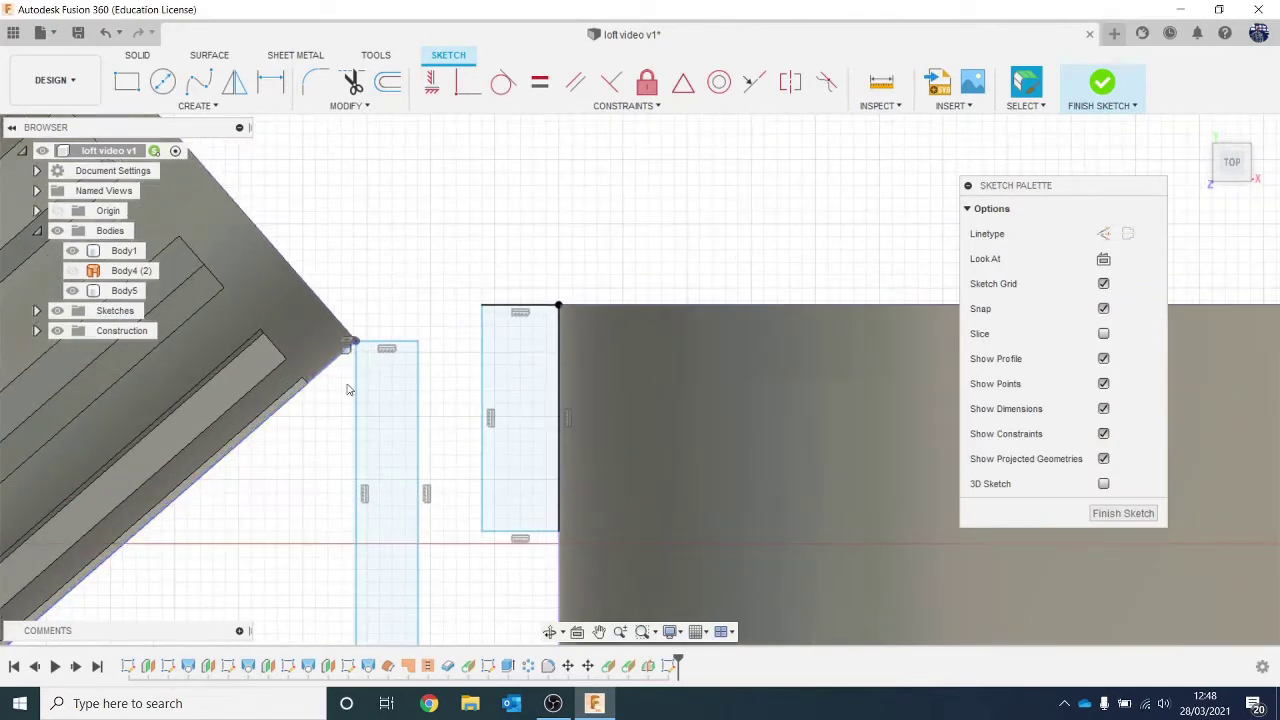
{"action": "left_click", "coordinate": [355, 390]}
{"action": "double_click", "coordinate": [355, 390]}
{"action": "right_click", "coordinate": [340, 392]}
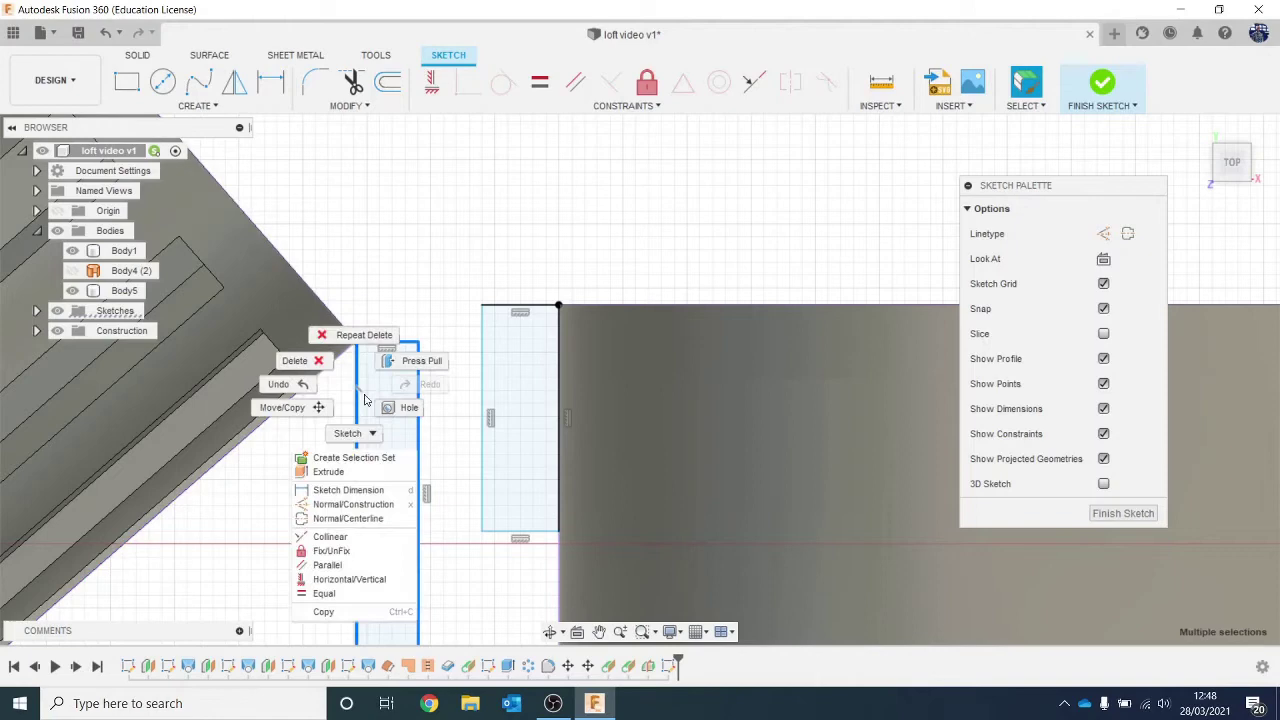
{"action": "left_click", "coordinate": [309, 413]}
{"action": "scroll", "coordinate": [309, 413], "scroll_direction": "down", "scroll_amount": 2}
{"action": "mouse_move", "coordinate": [372, 372]}
{"action": "left_mouse_down"}
{"action": "mouse_move", "coordinate": [470, 425]}
{"action": "mouse_move", "coordinate": [463, 388]}
{"action": "left_mouse_up"}
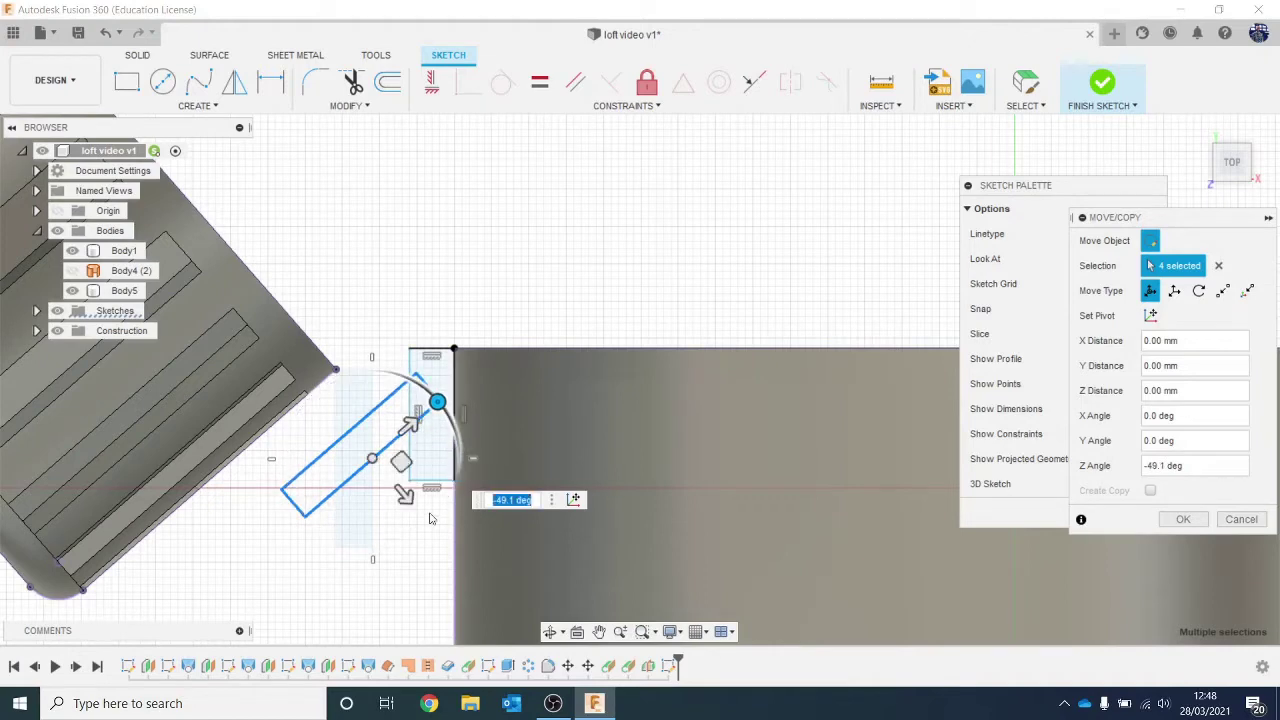
{"action": "left_click_drag", "start_coordinate": [405, 492], "coordinate": [368, 453]}
{"action": "scroll", "coordinate": [368, 453], "scroll_direction": "up", "scroll_amount": 2}
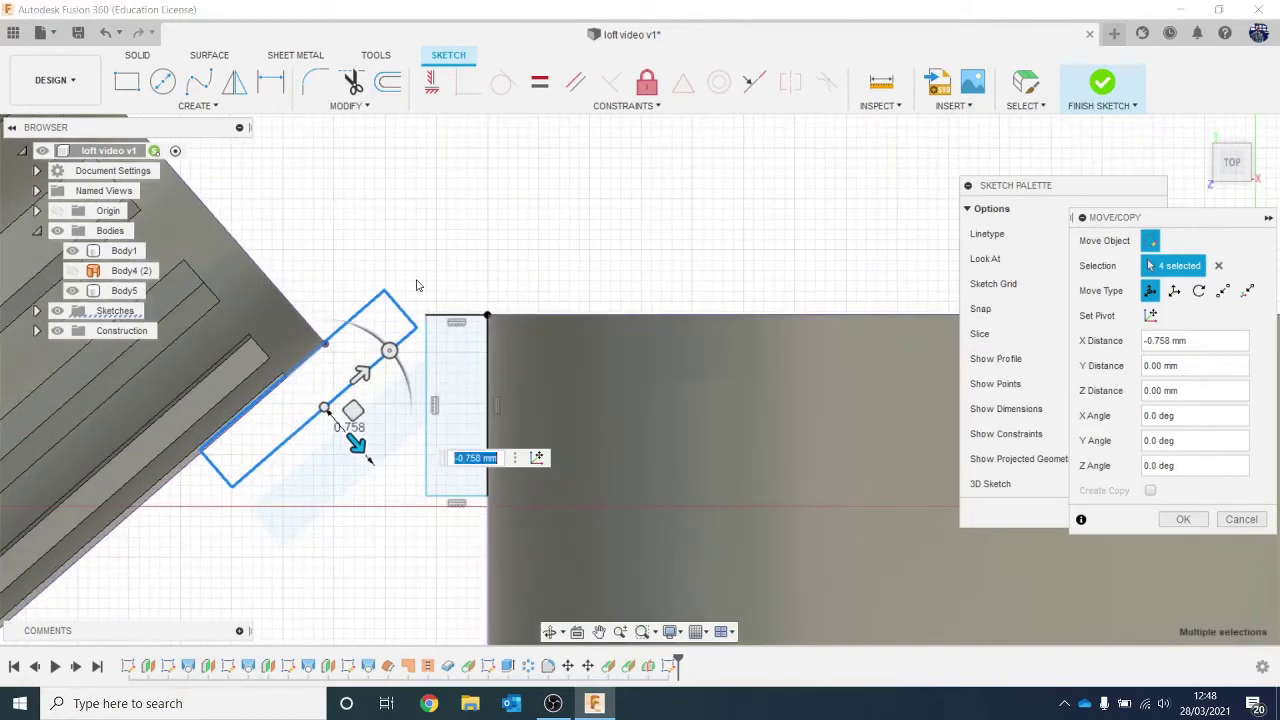
{"action": "key", "text": "Return"}
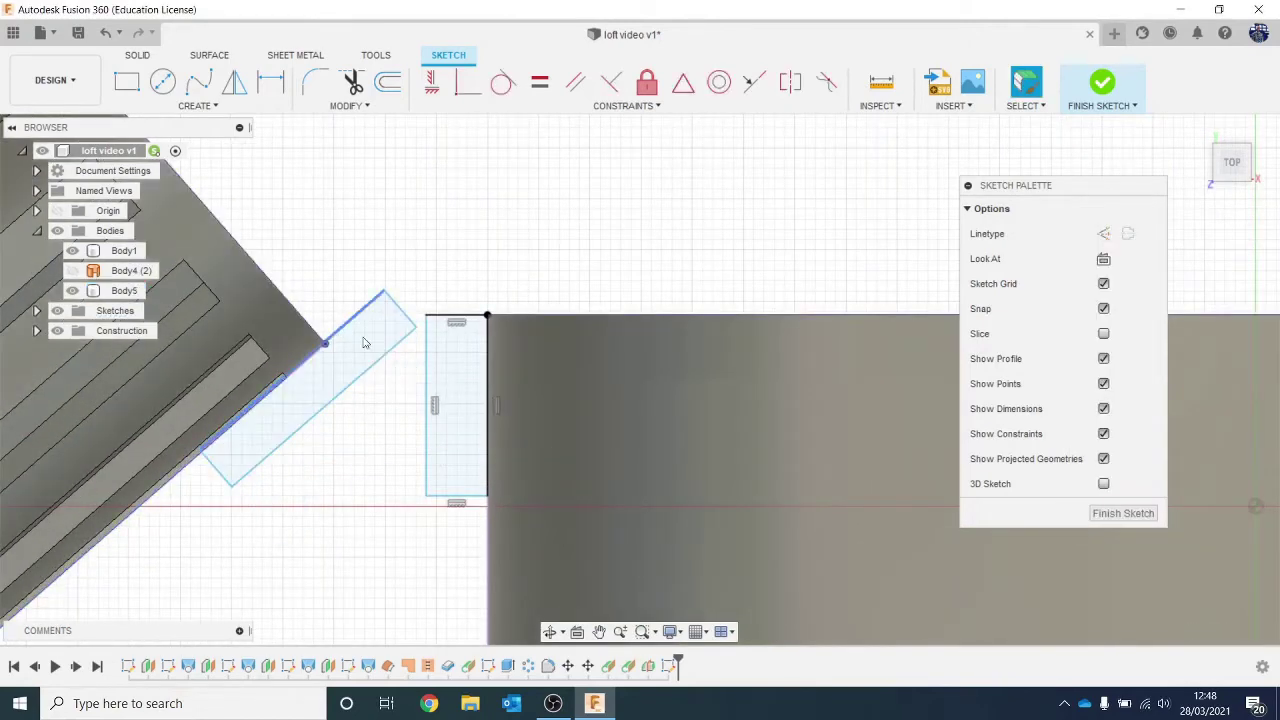
Shorten the tilted rectangle from both ends so it starts at the cap's corner, and shorten the neck rectangle from below.
{"action": "left_click_drag", "start_coordinate": [399, 310], "coordinate": [362, 342]}
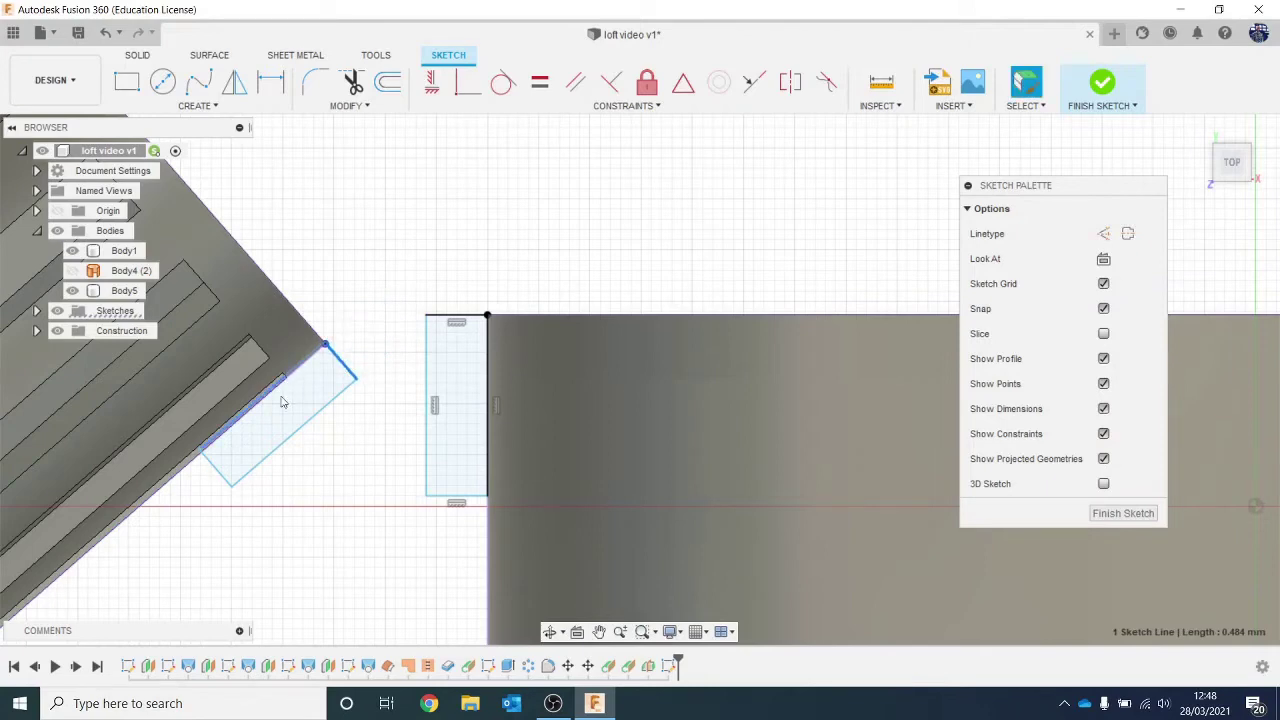
{"action": "left_click_drag", "start_coordinate": [226, 478], "coordinate": [250, 453]}
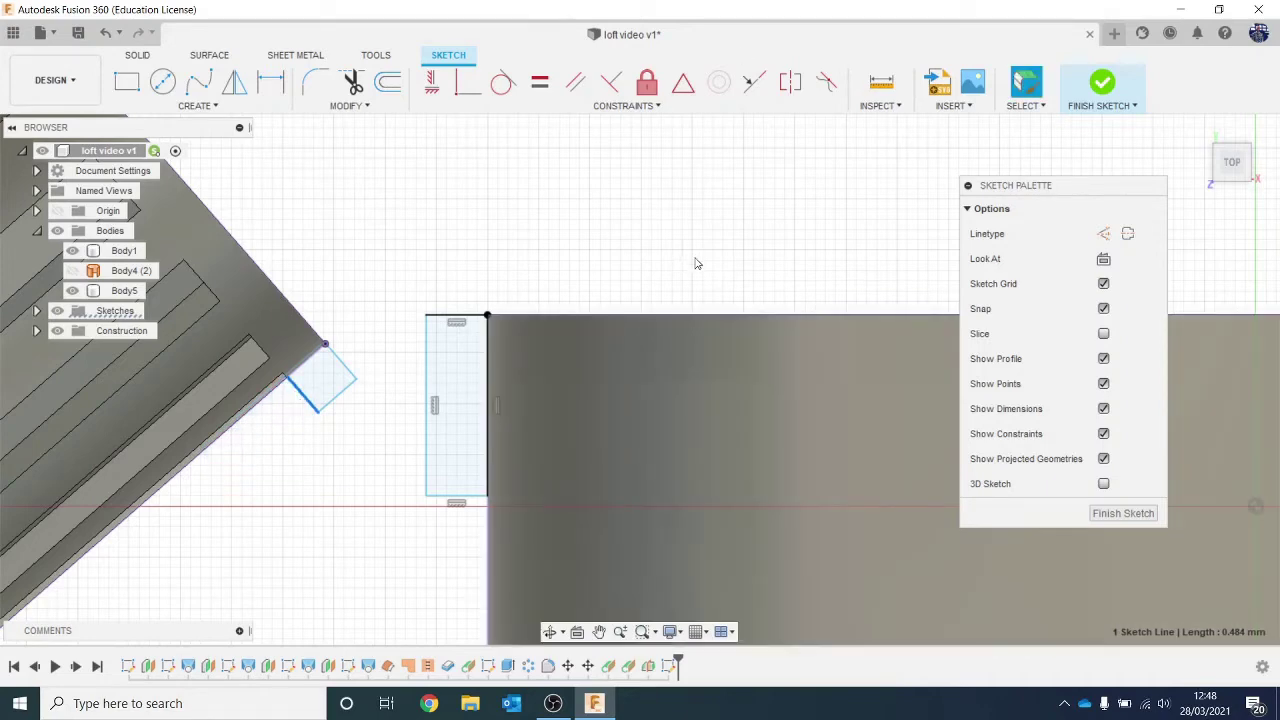
{"action": "left_click", "coordinate": [752, 212]}
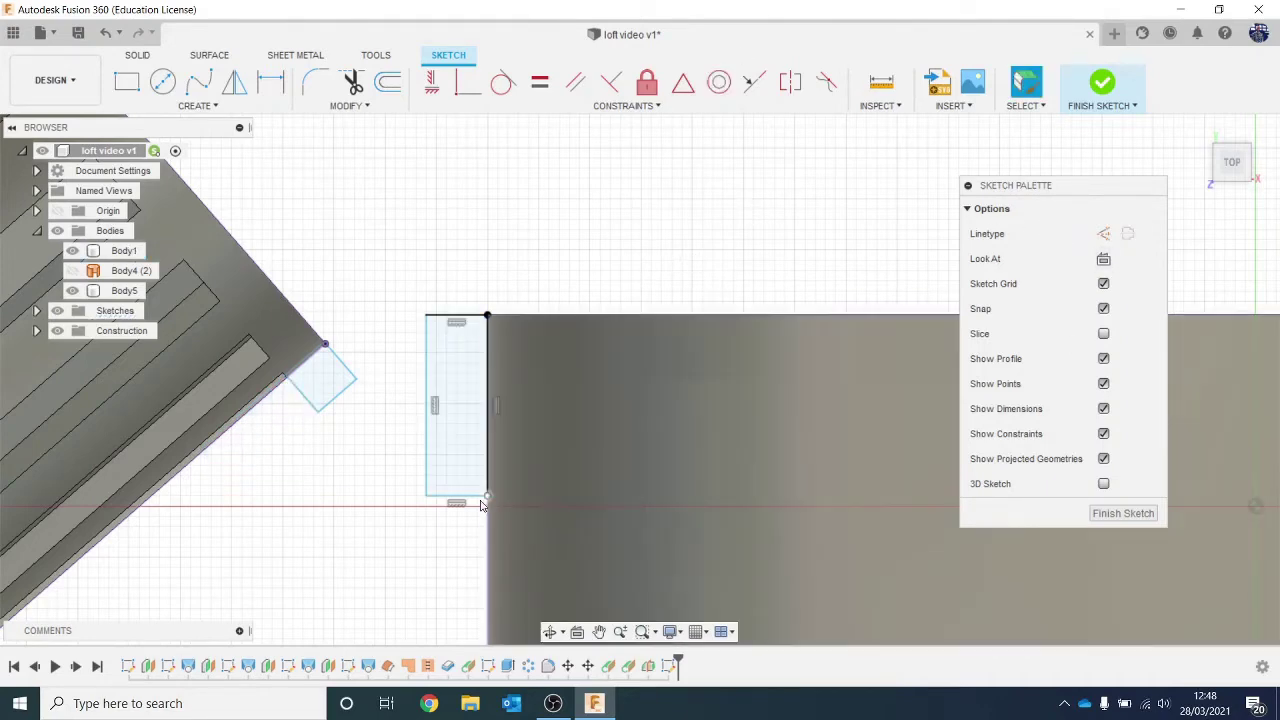
{"action": "left_click_drag", "start_coordinate": [476, 503], "coordinate": [456, 406]}
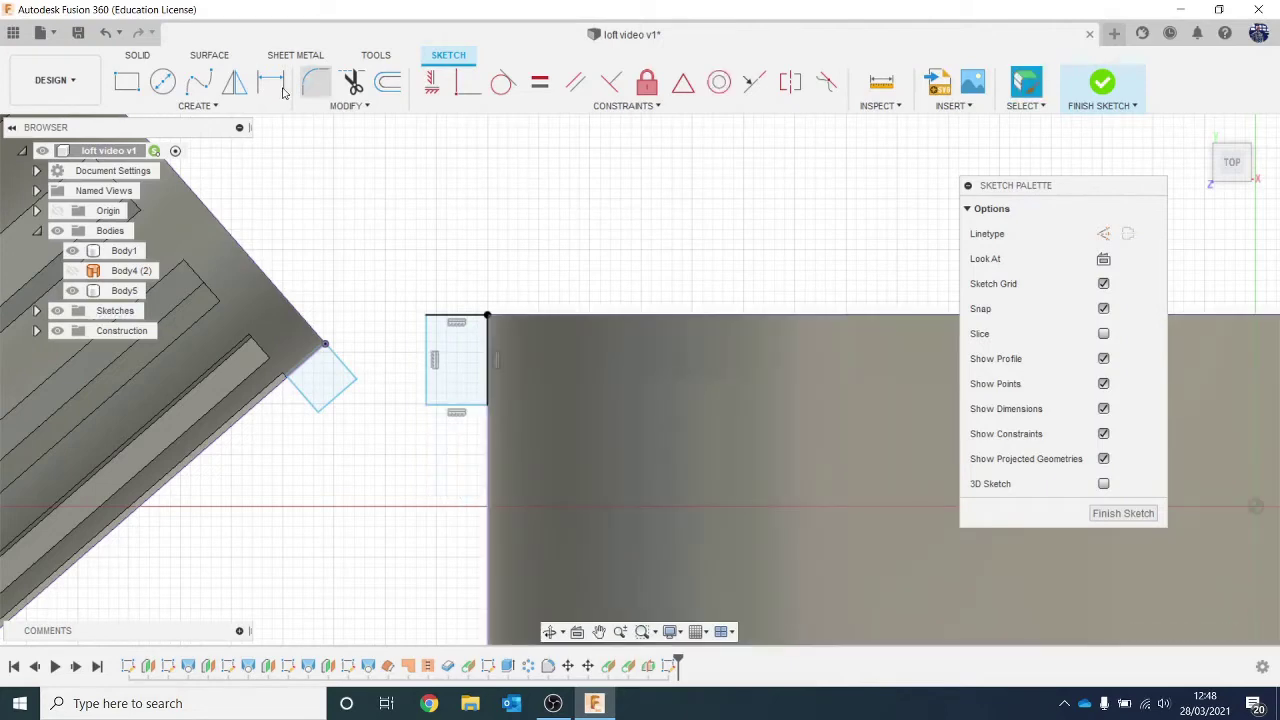
Draw a three-point arc from the tilted rectangle's outer corner to the neck rectangle's upper corner, and try a lower arc between the rectangles.
{"action": "left_click", "coordinate": [195, 105]}
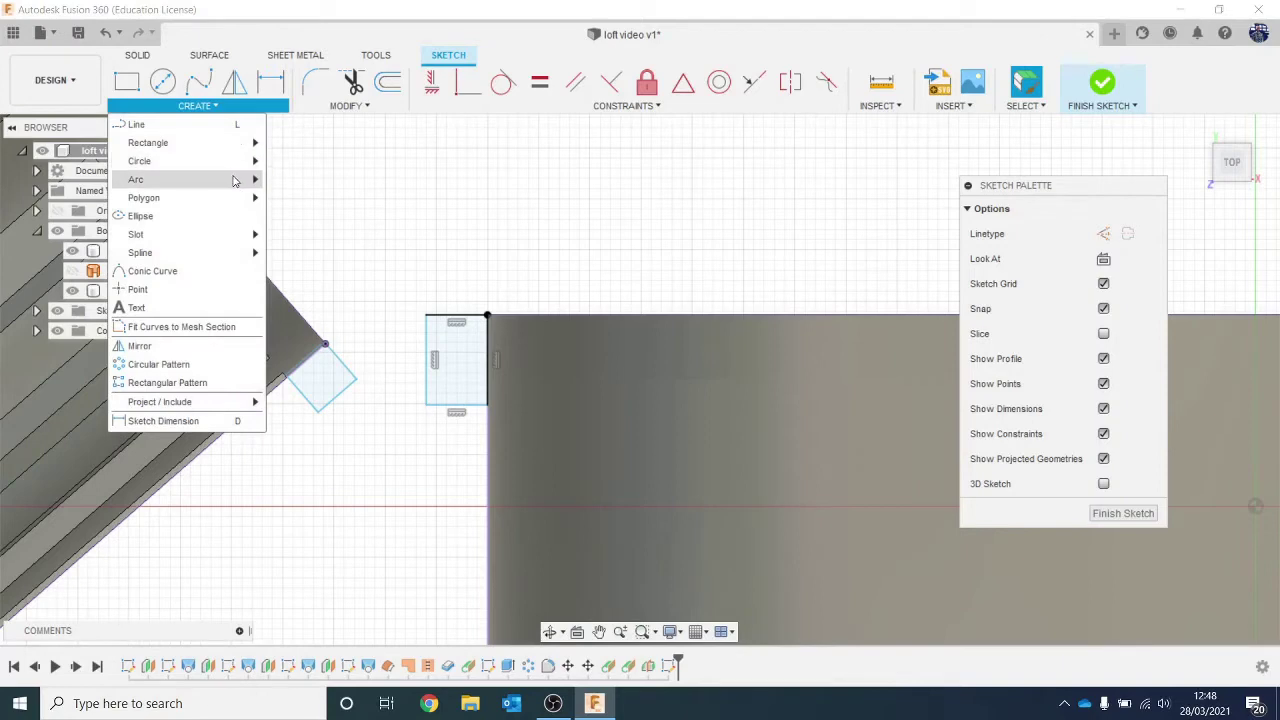
{"action": "left_click", "coordinate": [290, 192]}
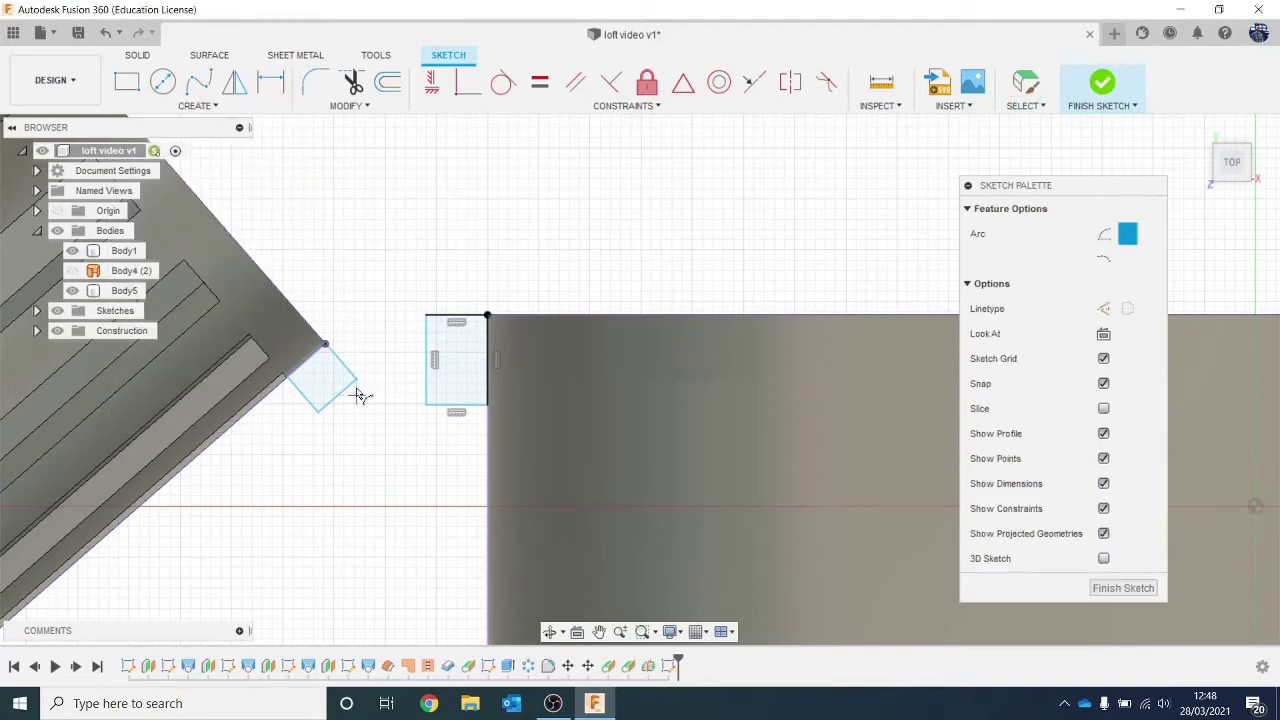
{"action": "left_click", "coordinate": [356, 380]}
{"action": "left_click", "coordinate": [396, 333]}
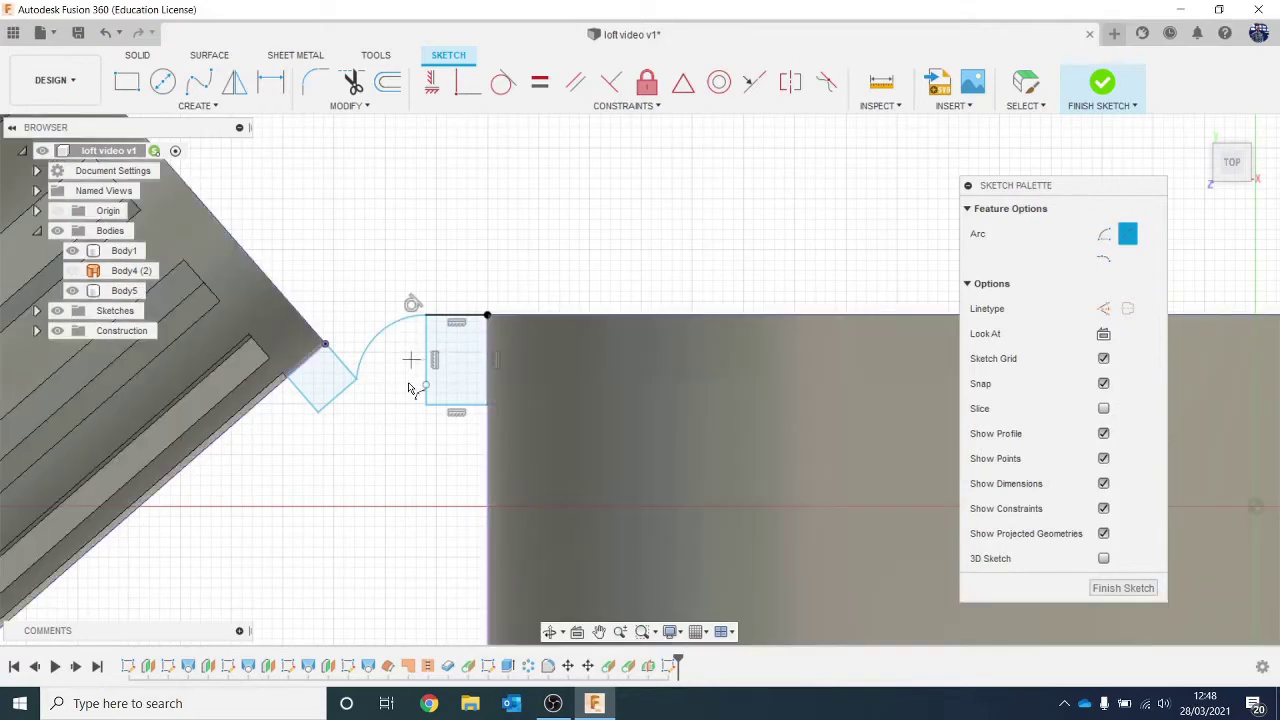
{"action": "left_click", "coordinate": [320, 412]}
{"action": "left_click", "coordinate": [422, 405]}
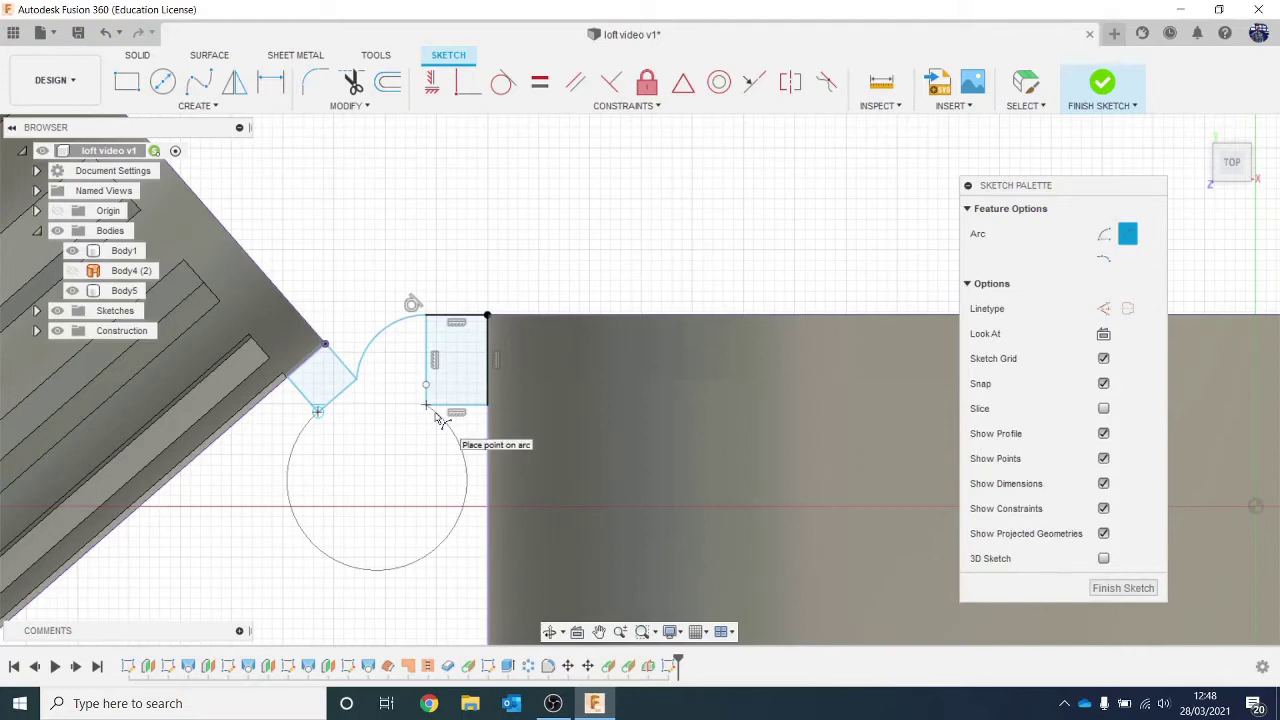
{"action": "key", "text": "Escape"}
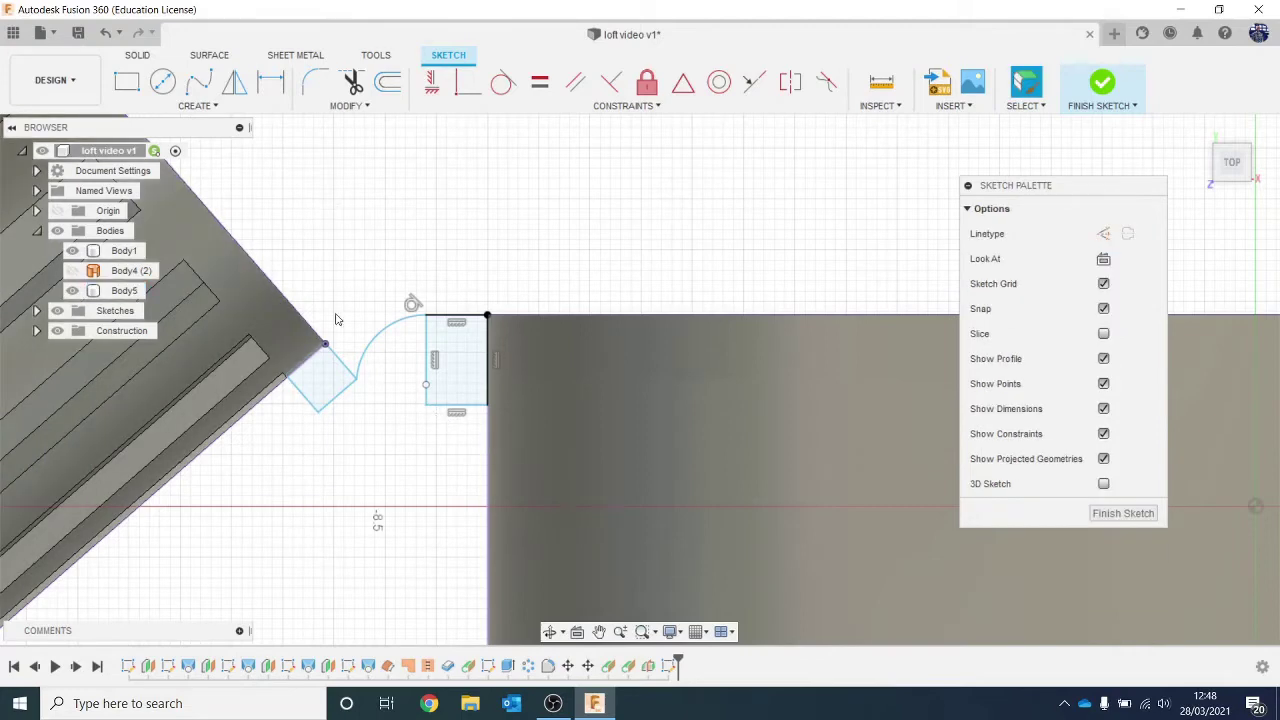
Lengthen the tilted rectangle along the cap and join its lower outer corner to the neck rectangle's lower corner with a three-point arc.
{"action": "left_click", "coordinate": [291, 419]}
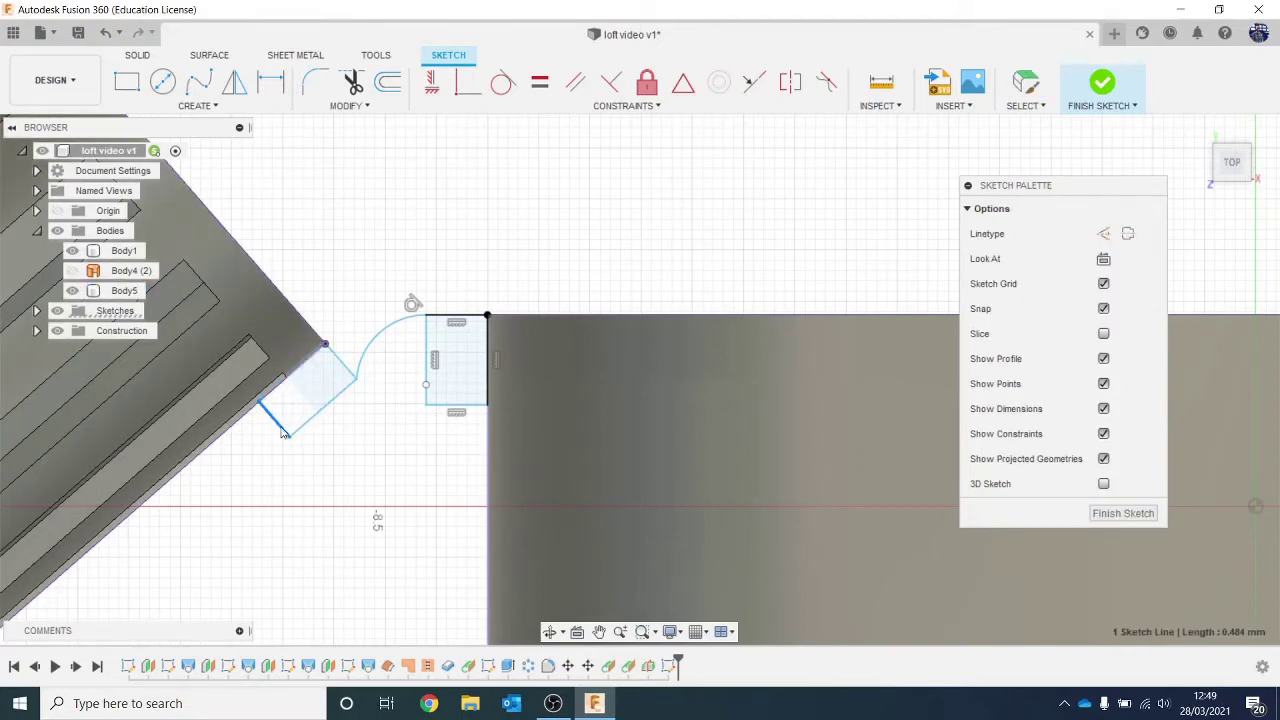
{"action": "left_click", "coordinate": [205, 105]}
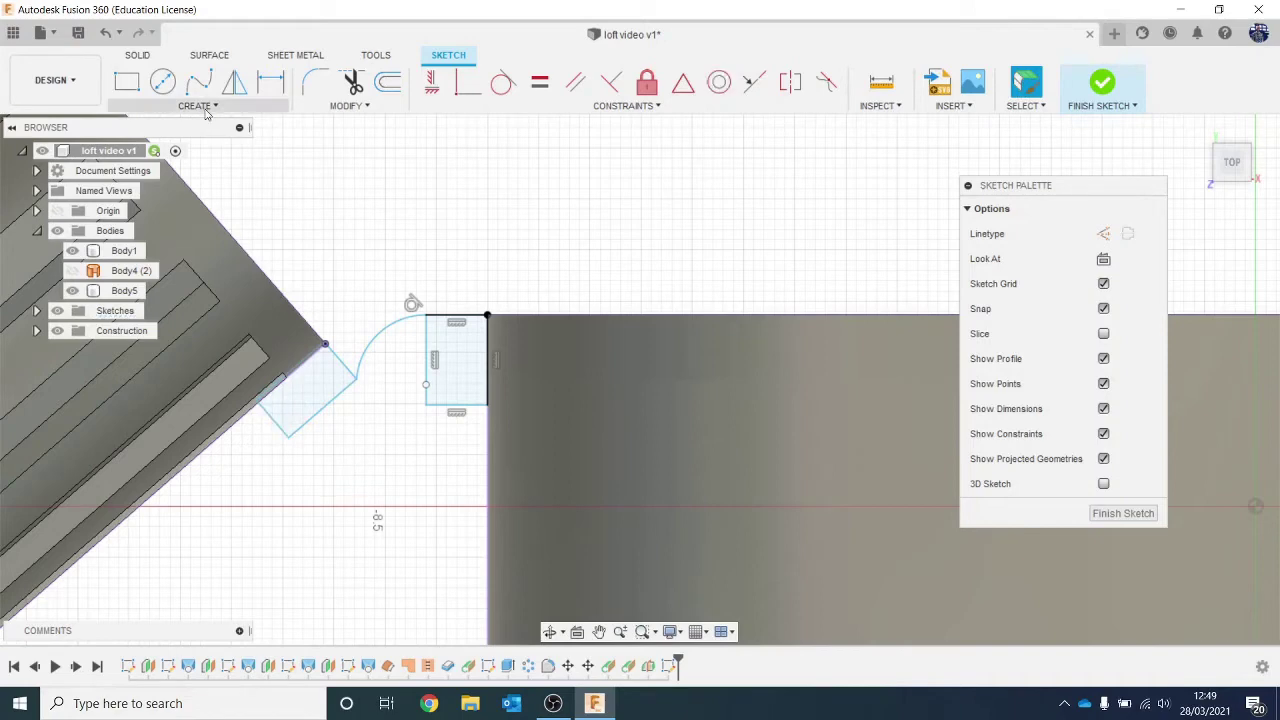
{"action": "mouse_move", "coordinate": [140, 179]}
{"action": "left_click", "coordinate": [290, 178]}
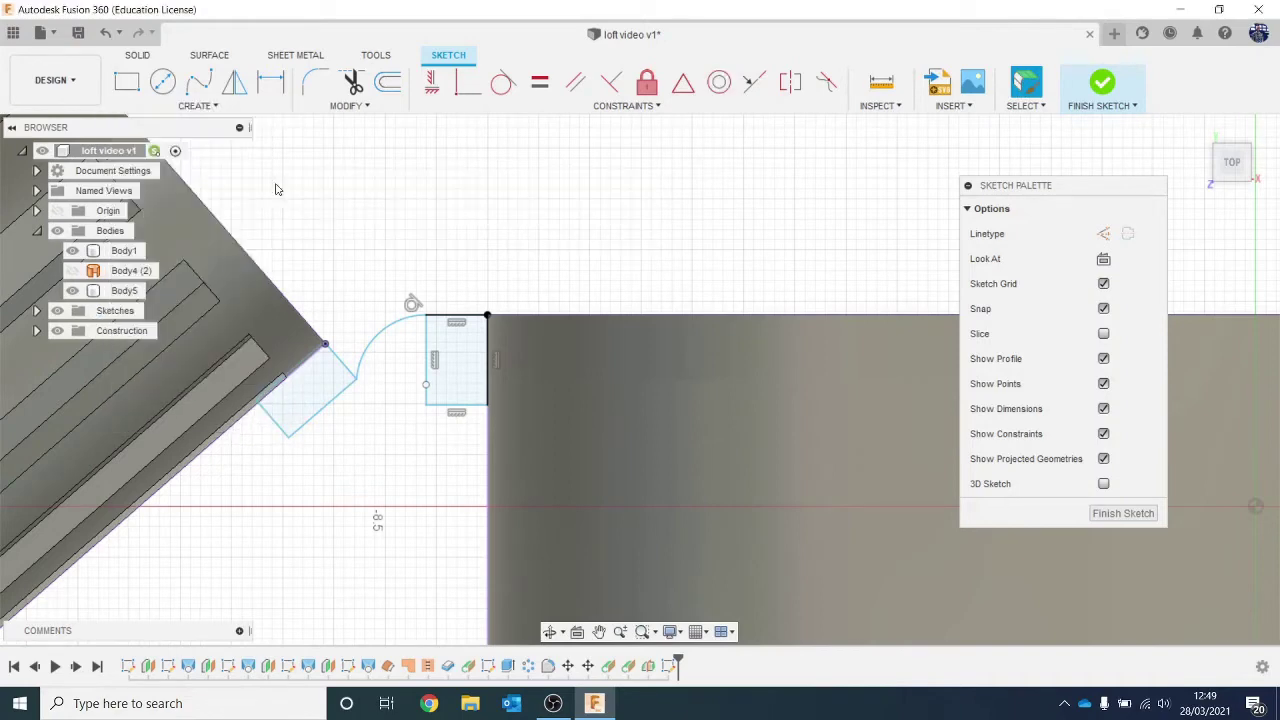
{"action": "left_click", "coordinate": [292, 438]}
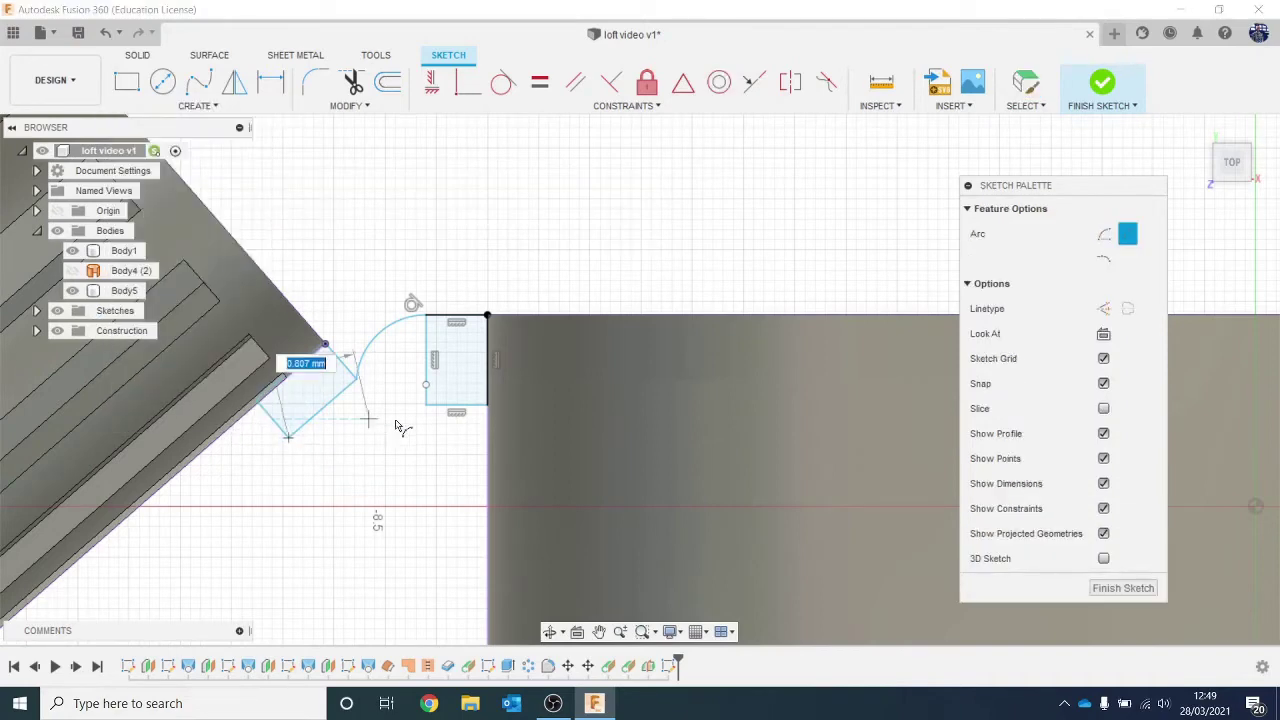
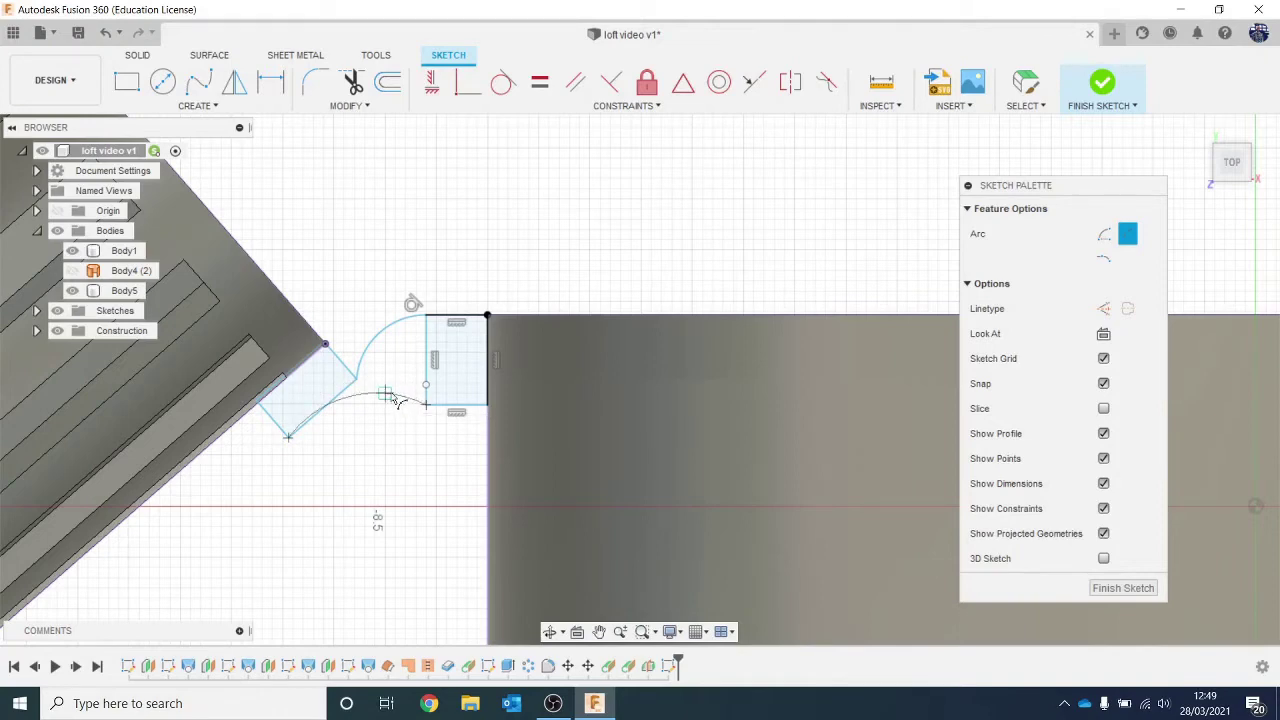
{"action": "left_click", "coordinate": [394, 397]}
{"action": "scroll", "coordinate": [409, 419], "scroll_direction": "up", "scroll_amount": 1}
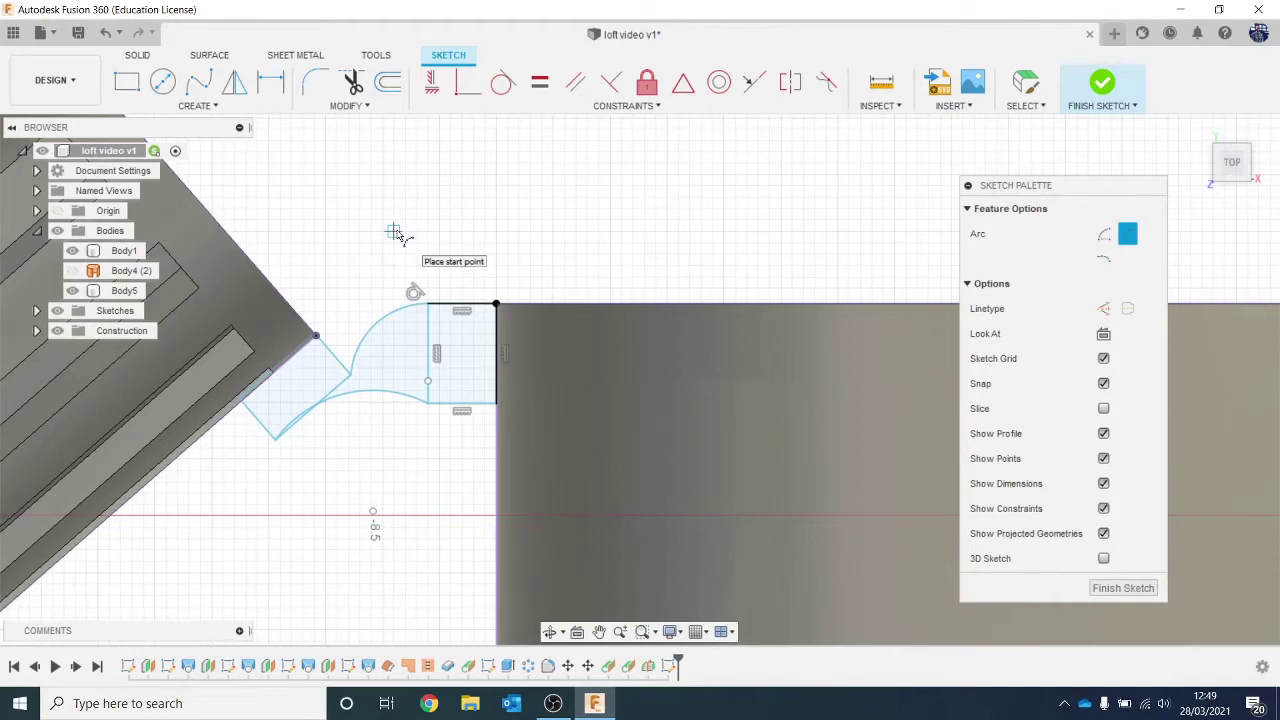
{"action": "key", "text": "Escape"}
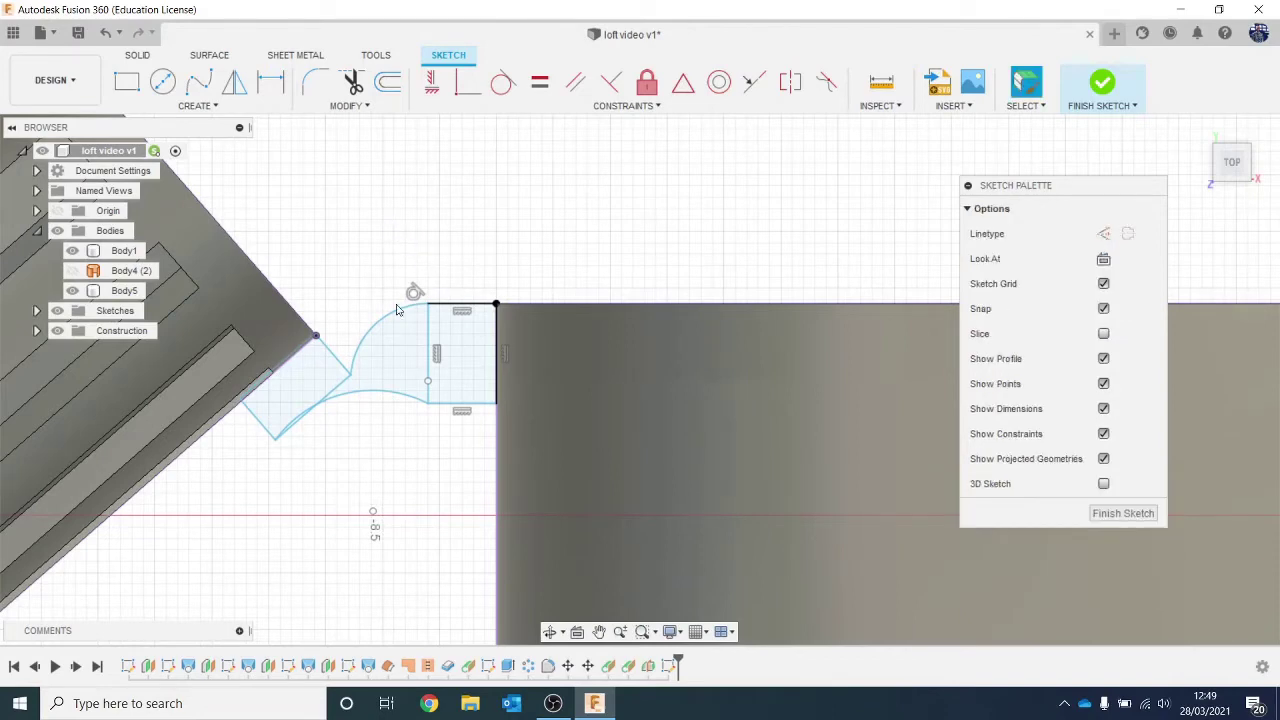
Replace the upper arc with a three-point arc from the cap's corner to the neck rectangle's upper corner.
{"action": "left_click", "coordinate": [397, 311]}
{"action": "key", "text": "Delete"}
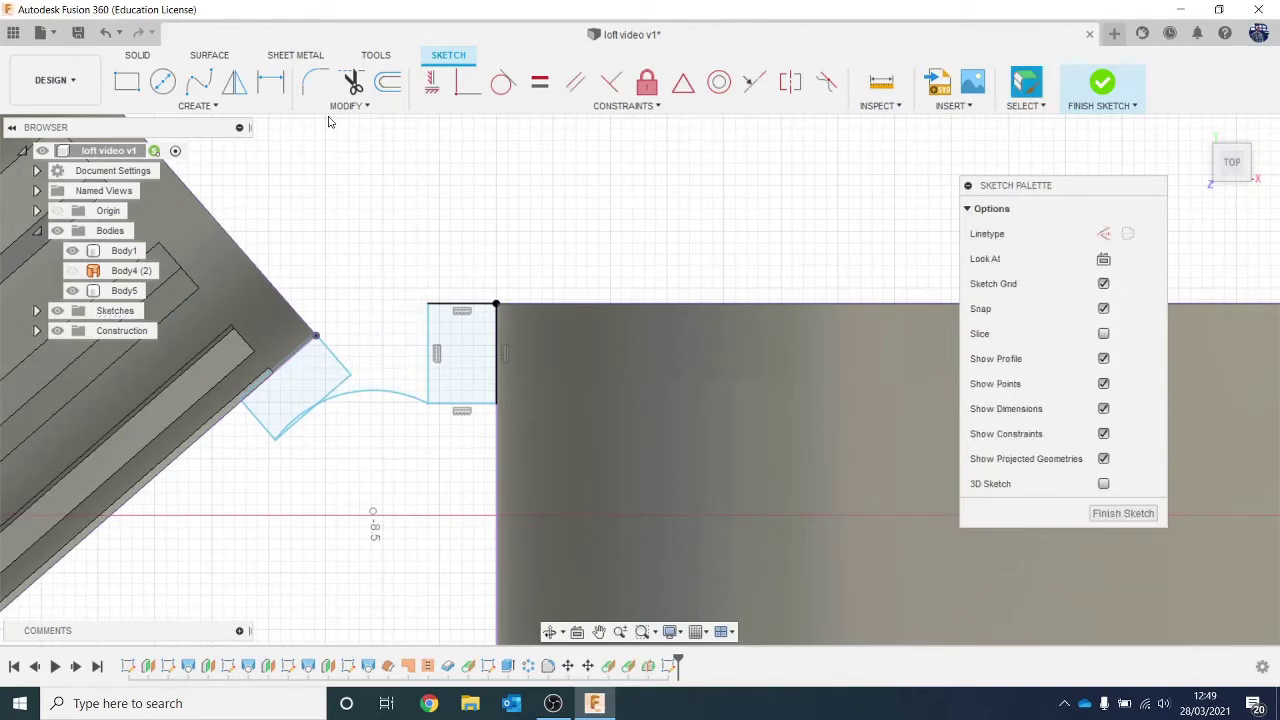
{"action": "left_click", "coordinate": [216, 108]}
{"action": "mouse_move", "coordinate": [214, 183]}
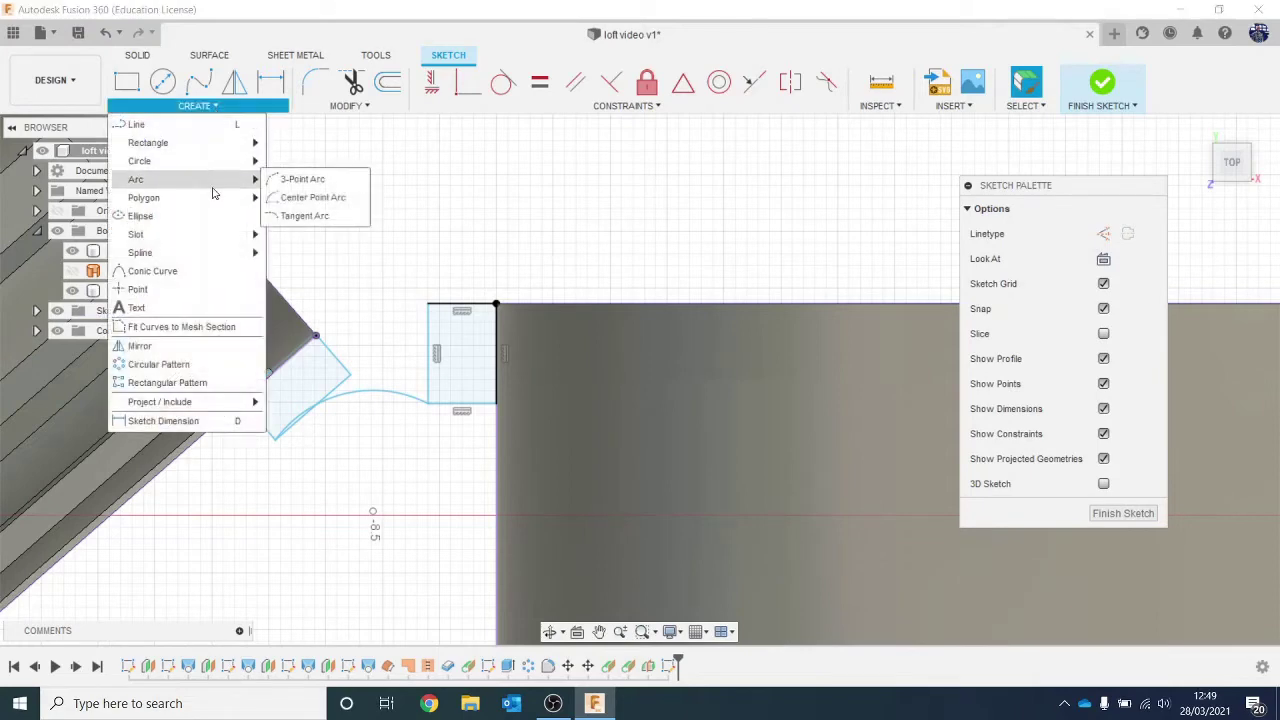
{"action": "left_click", "coordinate": [300, 180]}
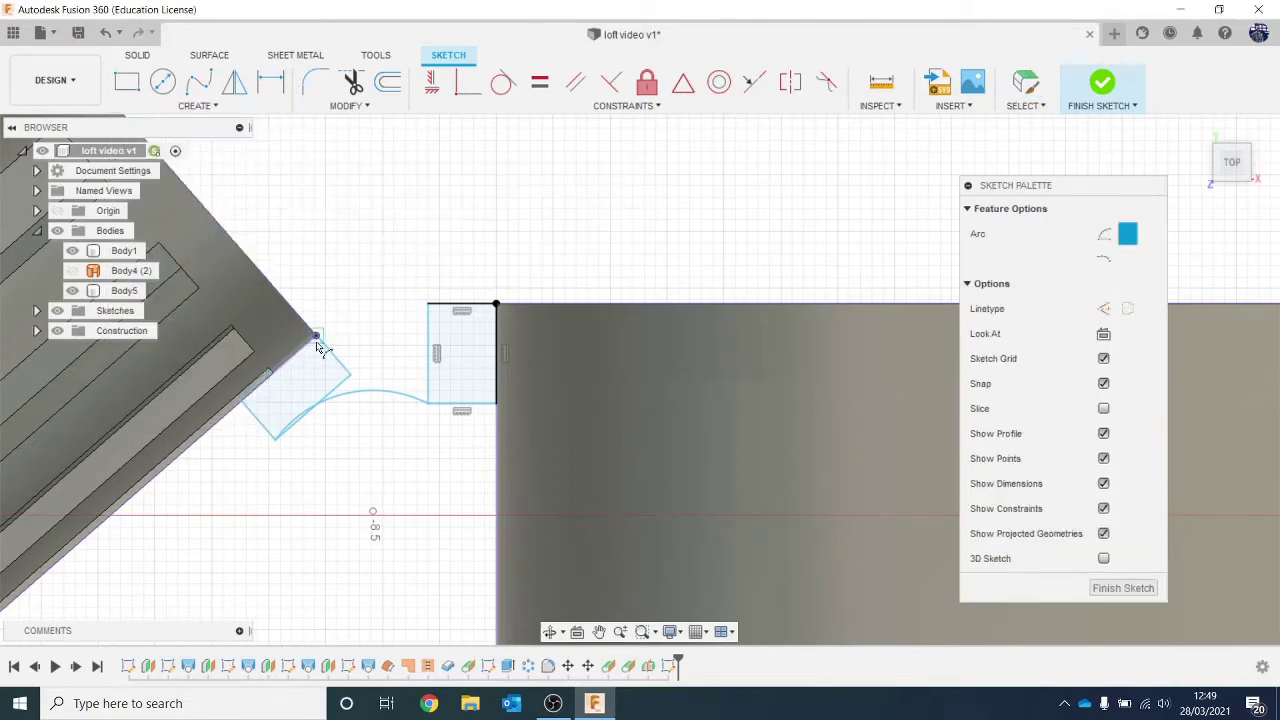
{"action": "left_click", "coordinate": [316, 337]}
{"action": "left_click", "coordinate": [428, 303]}
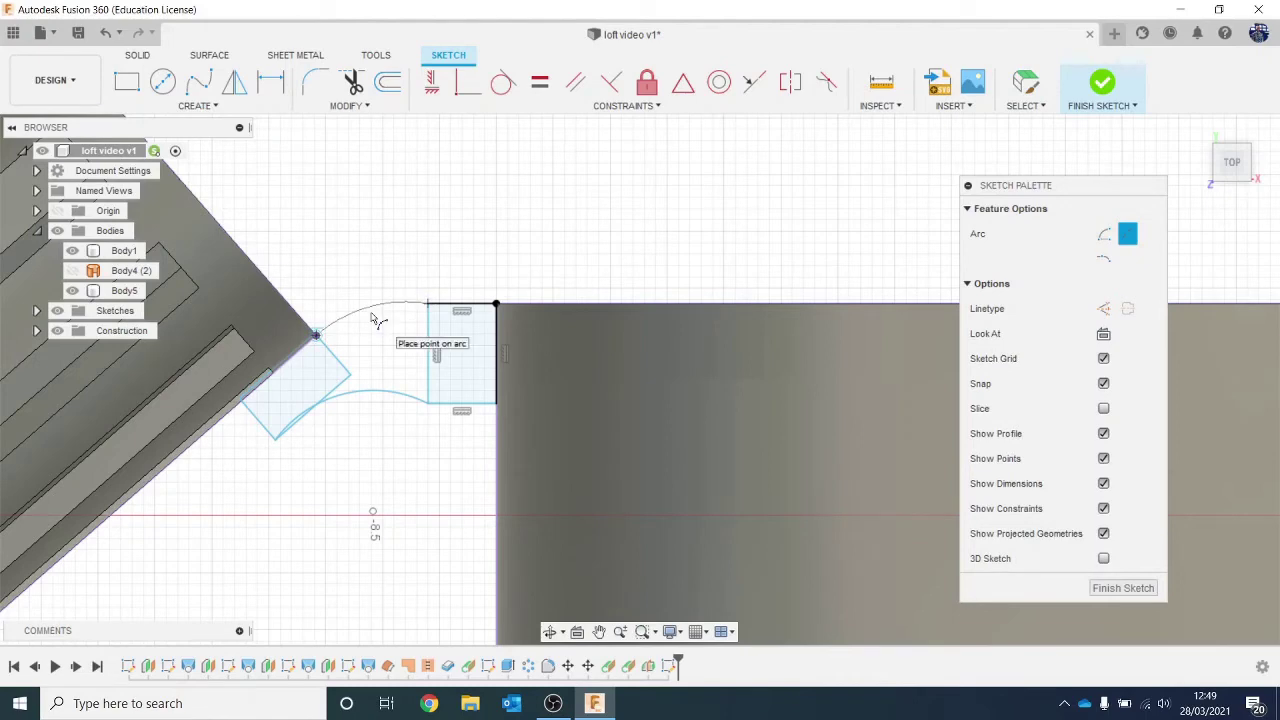
{"action": "left_click", "coordinate": [372, 320]}
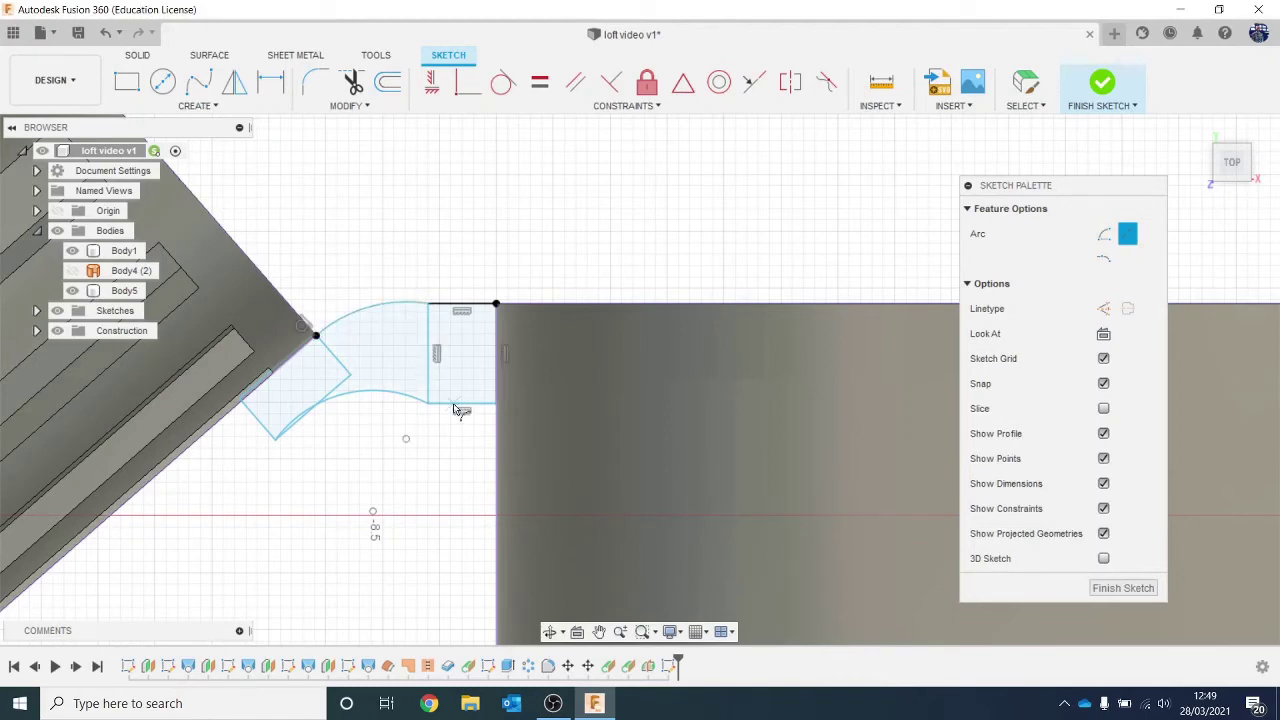
Finish the sketch and select the four connector profiles between cap and neck for an Extrude.
{"action": "left_click", "coordinate": [1101, 86]}
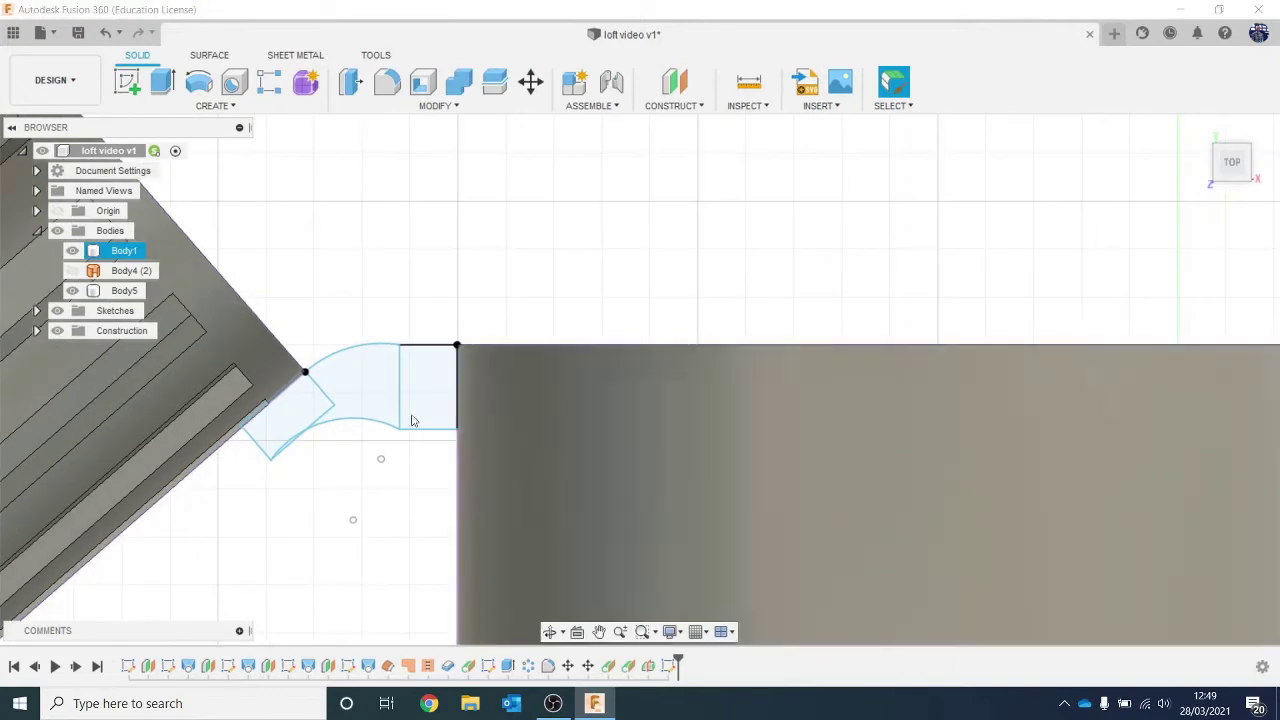
{"action": "key", "text": "e"}
{"action": "left_click", "coordinate": [431, 397]}
{"action": "left_click", "coordinate": [323, 405]}
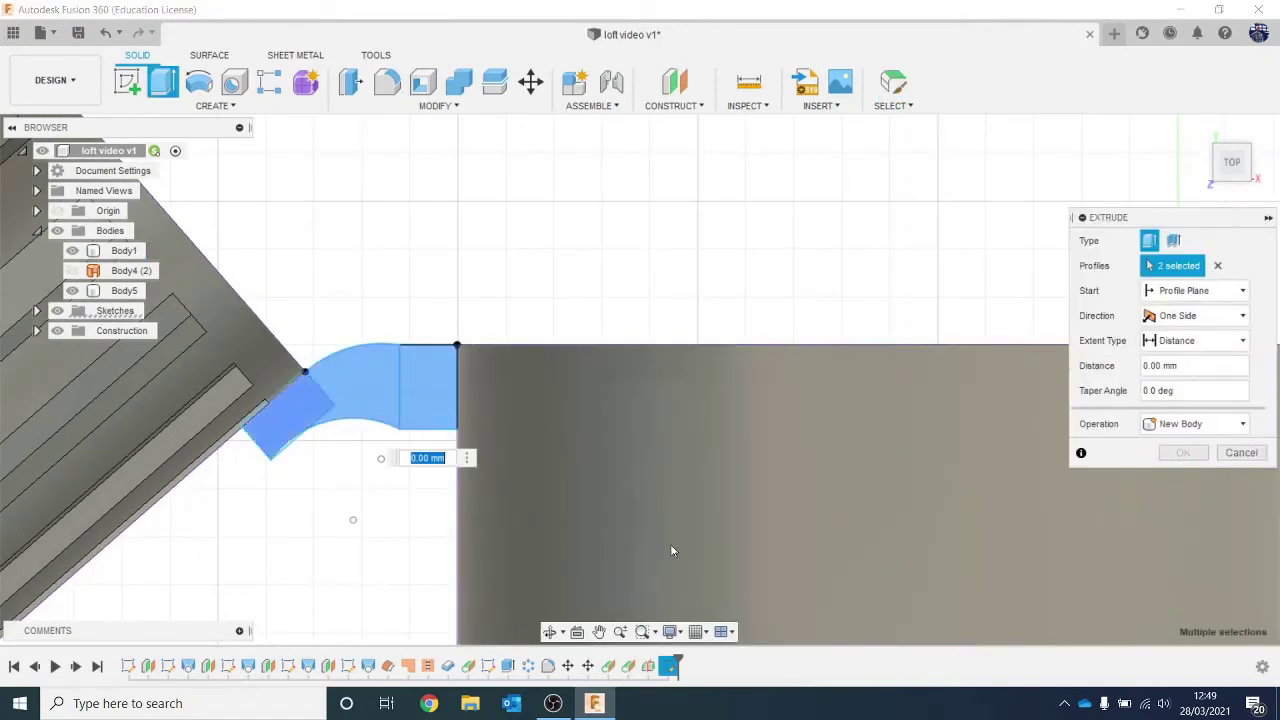
{"action": "scroll", "coordinate": [415, 401], "scroll_direction": "down", "scroll_amount": 2}
{"action": "mouse_move", "coordinate": [1240, 155]}
{"action": "left_mouse_down"}
{"action": "mouse_move", "coordinate": [1246, 112]}
{"action": "mouse_move", "coordinate": [1243, 132]}
{"action": "left_mouse_up"}
{"action": "middle_click_drag", "start_coordinate": [468, 275], "coordinate": [439, 238]}
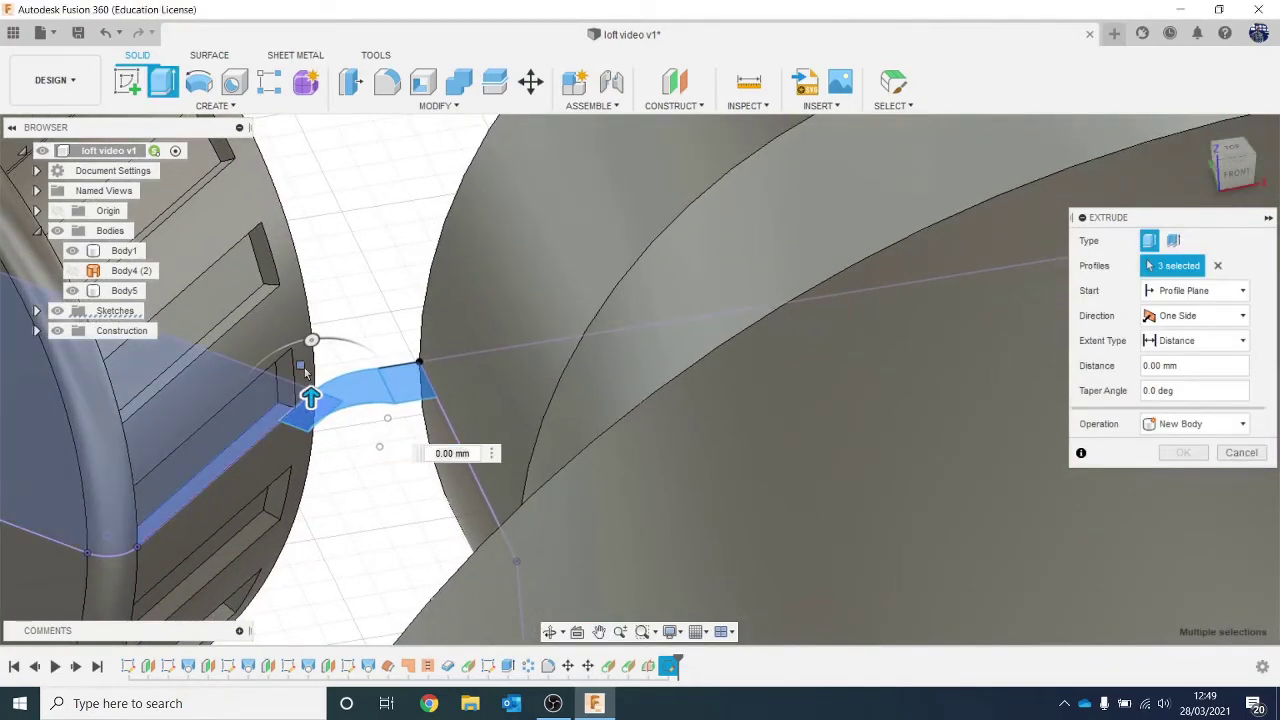
{"action": "left_click", "coordinate": [307, 403]}
{"action": "left_click", "coordinate": [315, 400]}
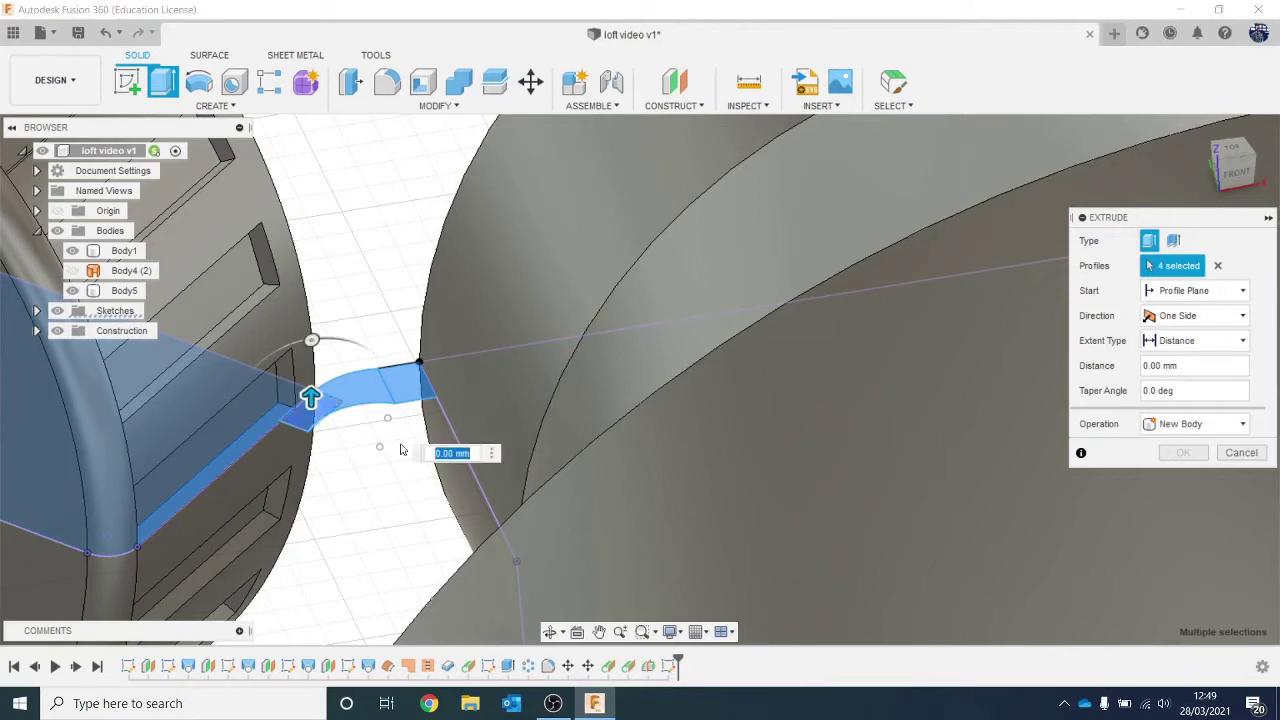
{"action": "left_click", "coordinate": [224, 420]}
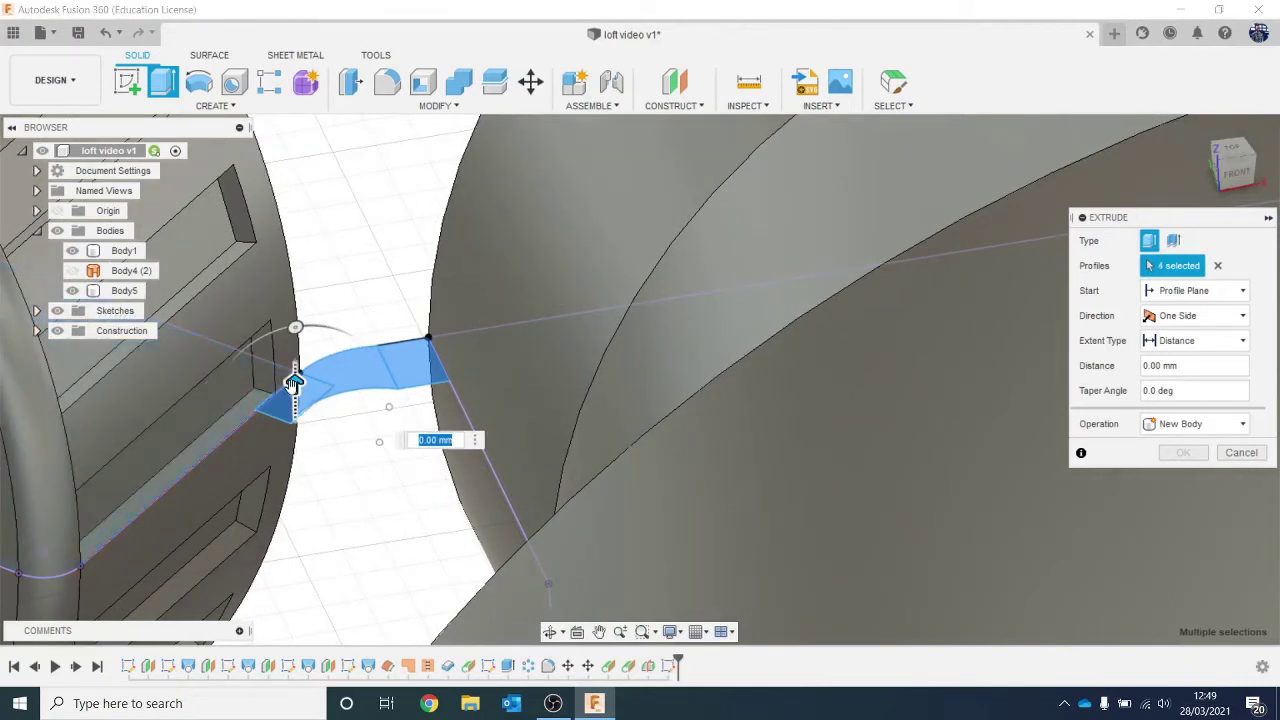
Extrude the connector profiles symmetrically by about 1.03 mm per side, joining them with the neck and cap.
{"action": "left_click_drag", "start_coordinate": [294, 383], "coordinate": [295, 360]}
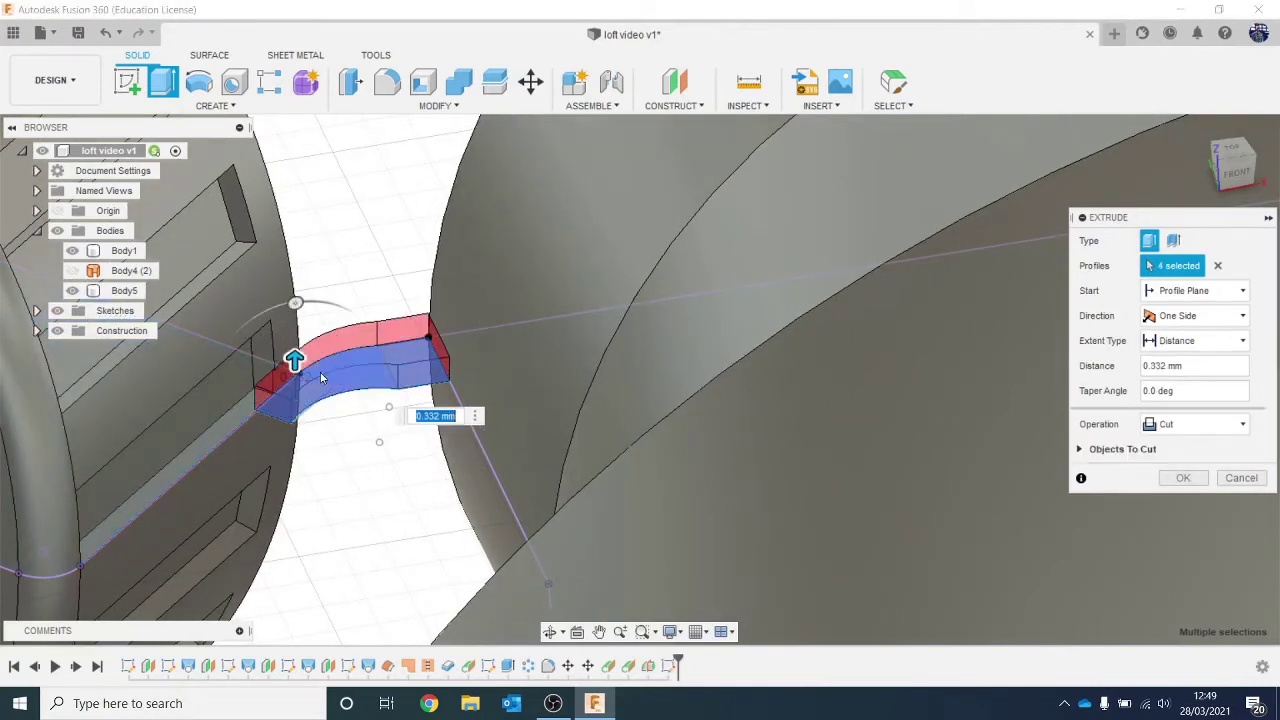
{"action": "left_click", "coordinate": [1168, 315]}
{"action": "left_click", "coordinate": [1180, 376]}
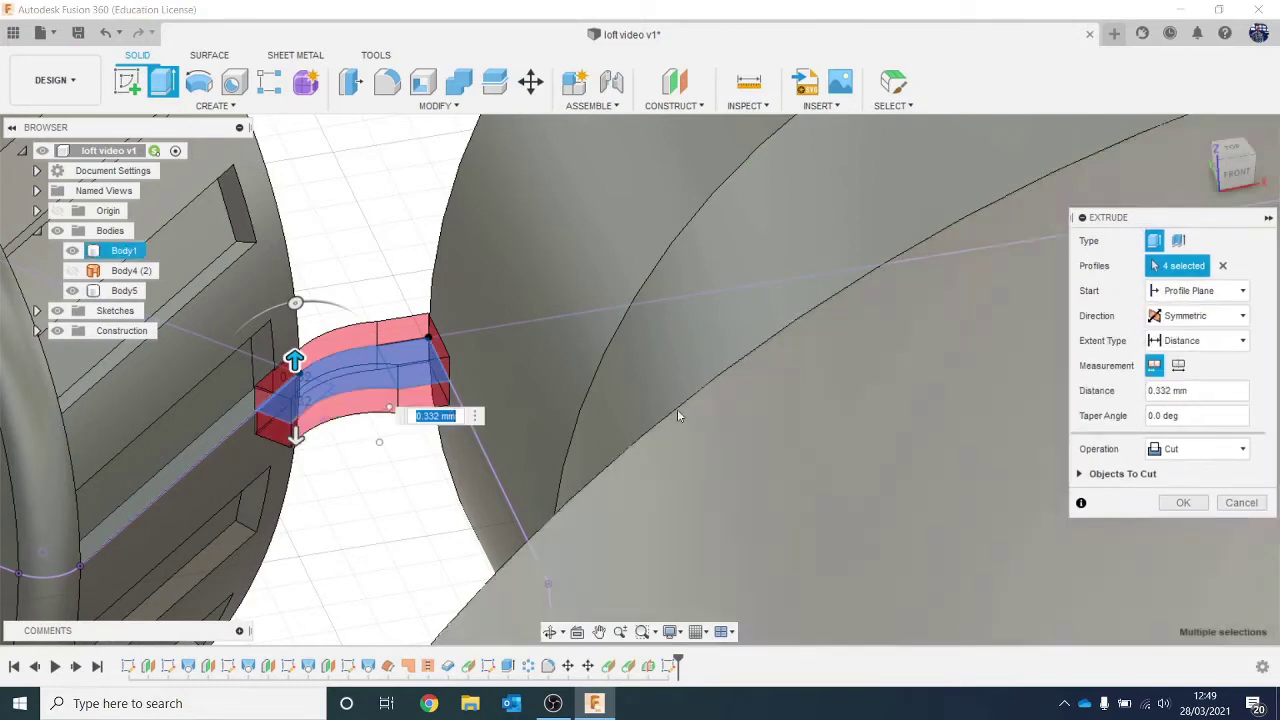
{"action": "left_click_drag", "start_coordinate": [304, 369], "coordinate": [276, 318]}
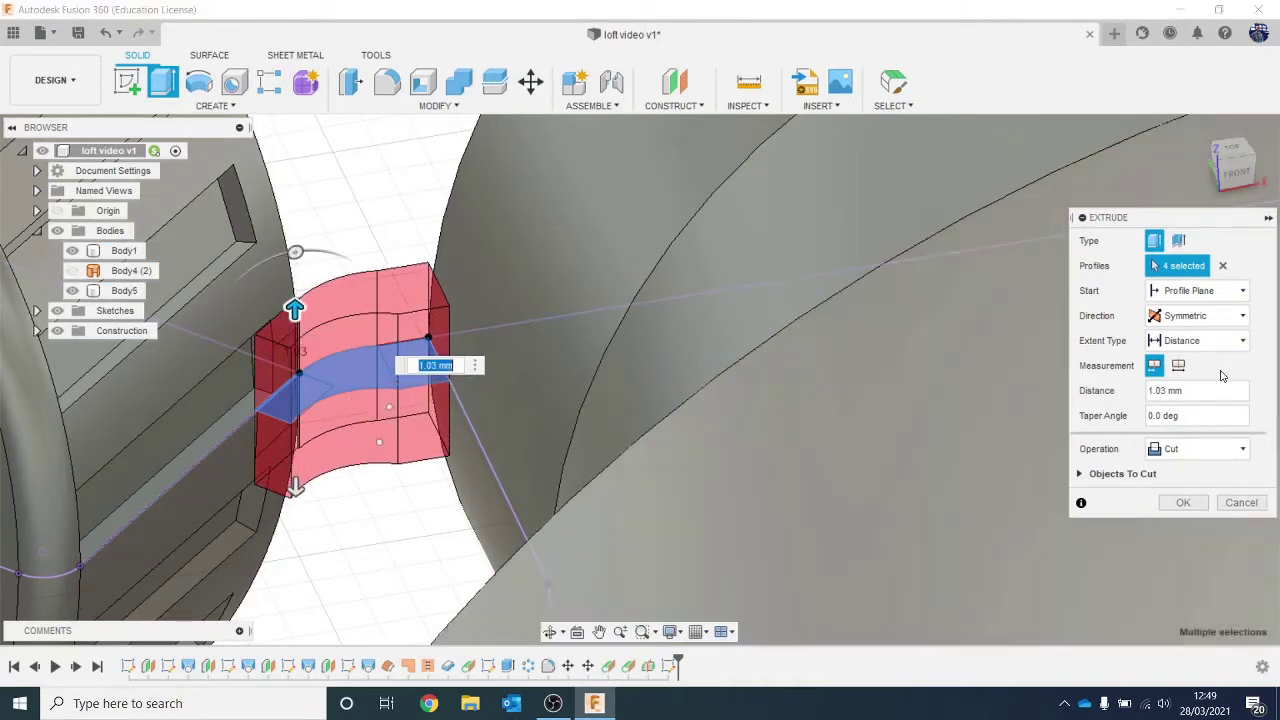
{"action": "left_click", "coordinate": [1195, 452]}
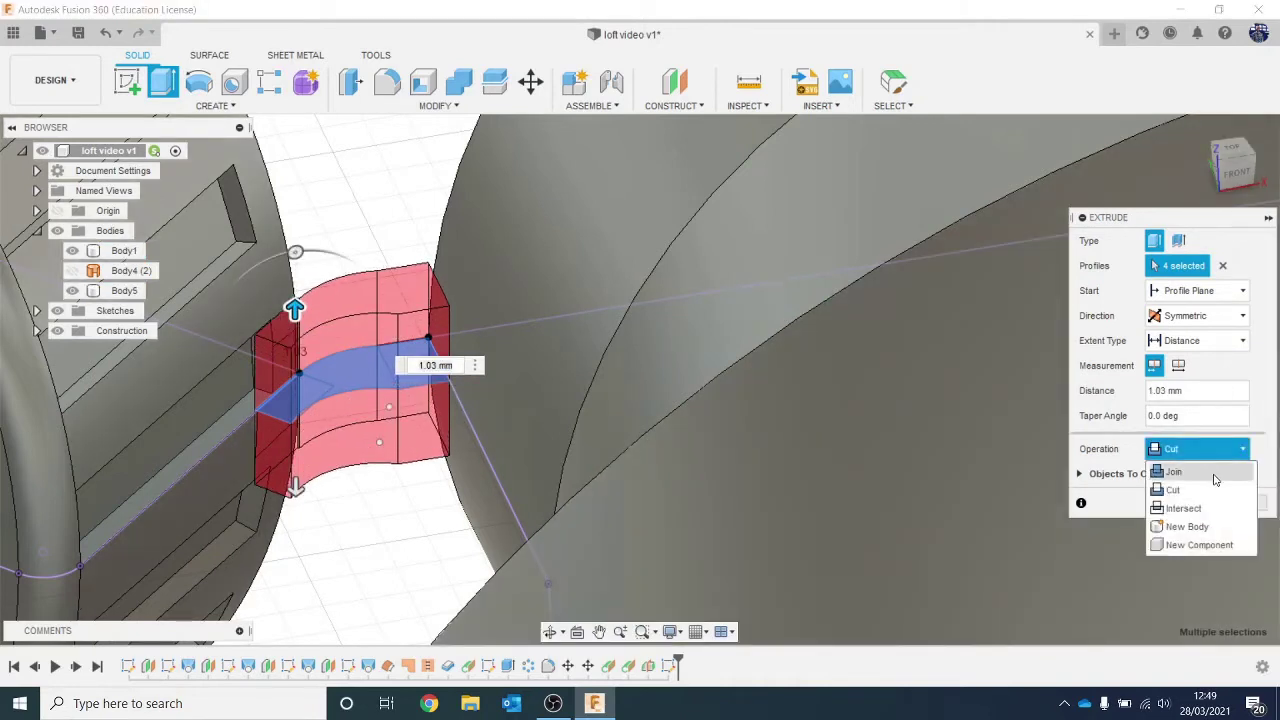
{"action": "left_click", "coordinate": [1183, 470]}
{"action": "left_click", "coordinate": [1183, 478]}
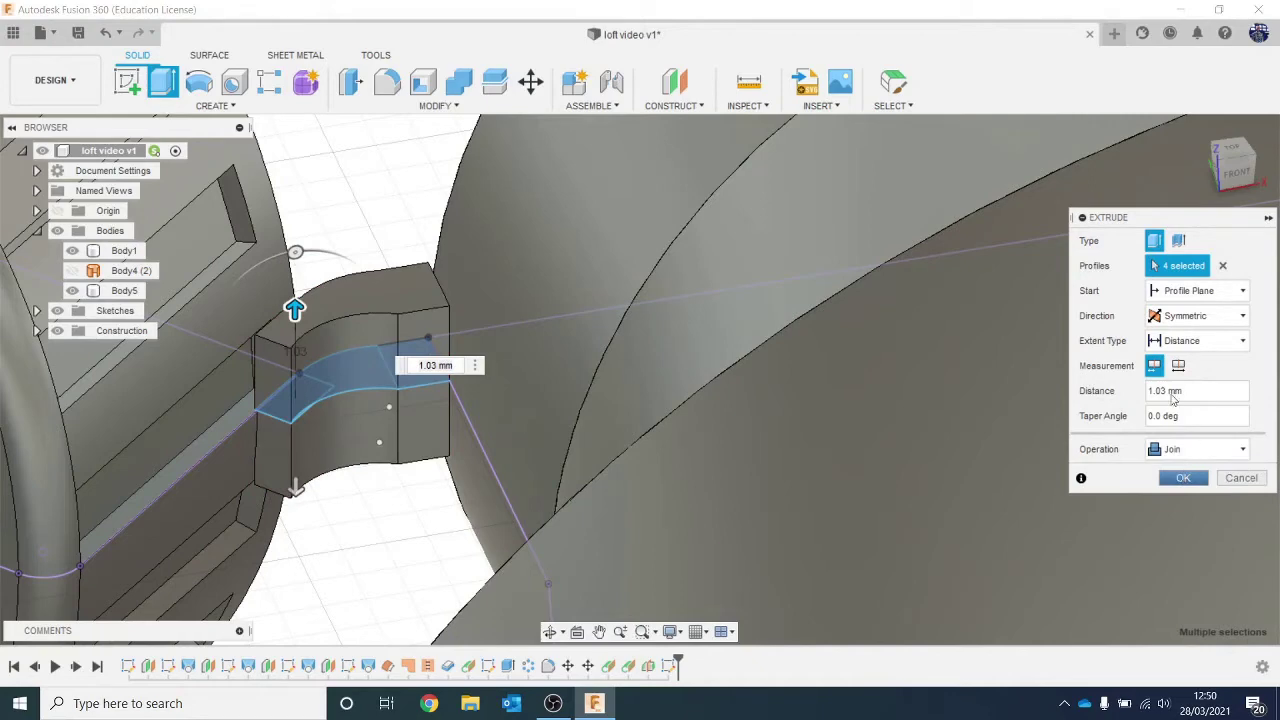
{"action": "left_click", "coordinate": [1183, 478]}
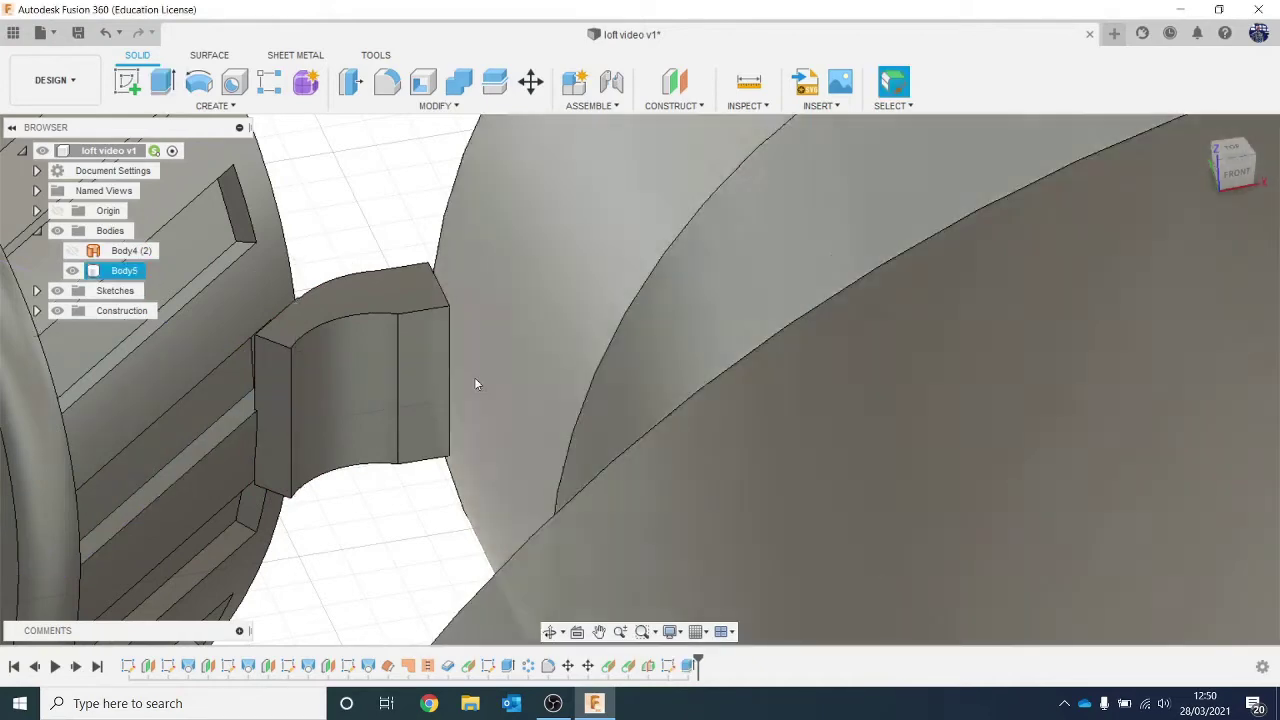
Fillet the connector's eight upper and lower outline edges with a 0.1 mm radius.
{"action": "scroll", "coordinate": [476, 384], "scroll_direction": "down", "scroll_amount": 3}
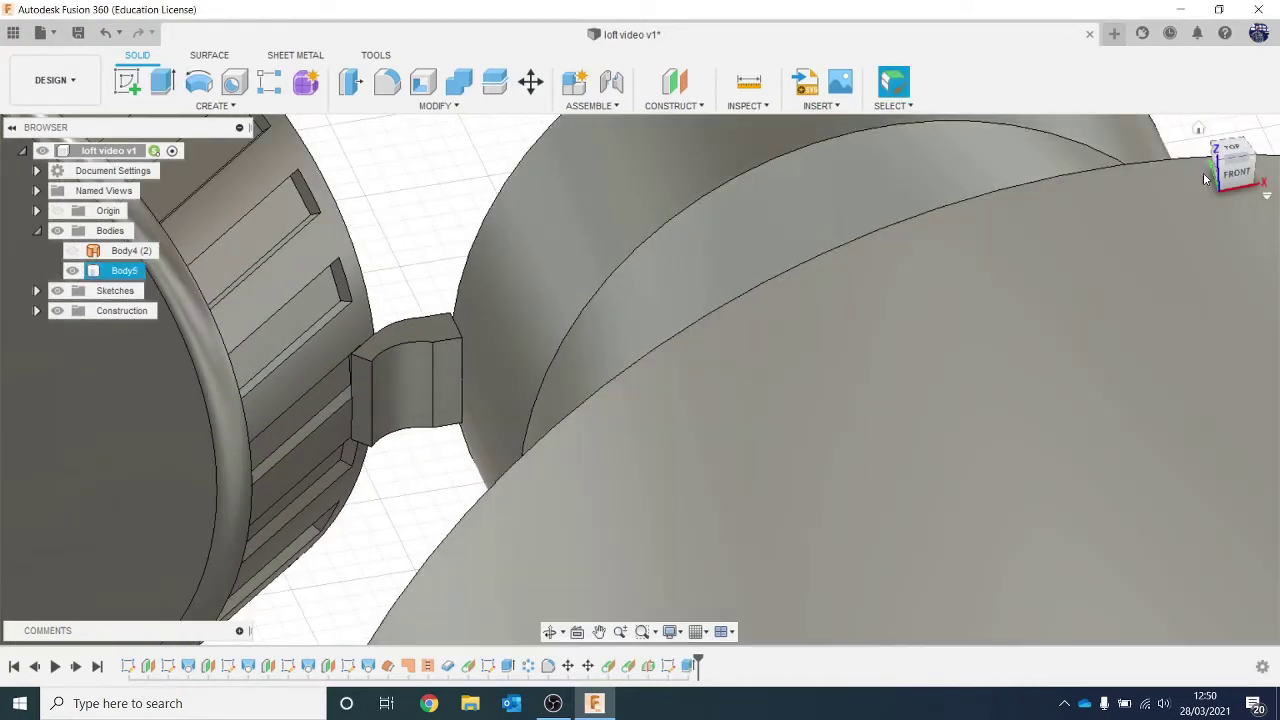
{"action": "mouse_move", "coordinate": [1218, 174]}
{"action": "left_mouse_down"}
{"action": "mouse_move", "coordinate": [1200, 206]}
{"action": "mouse_move", "coordinate": [1225, 150]}
{"action": "mouse_move", "coordinate": [1234, 178]}
{"action": "mouse_move", "coordinate": [1232, 160]}
{"action": "left_mouse_up"}
{"action": "scroll", "coordinate": [445, 268], "scroll_direction": "up", "scroll_amount": 2}
{"action": "left_click", "coordinate": [440, 260]}
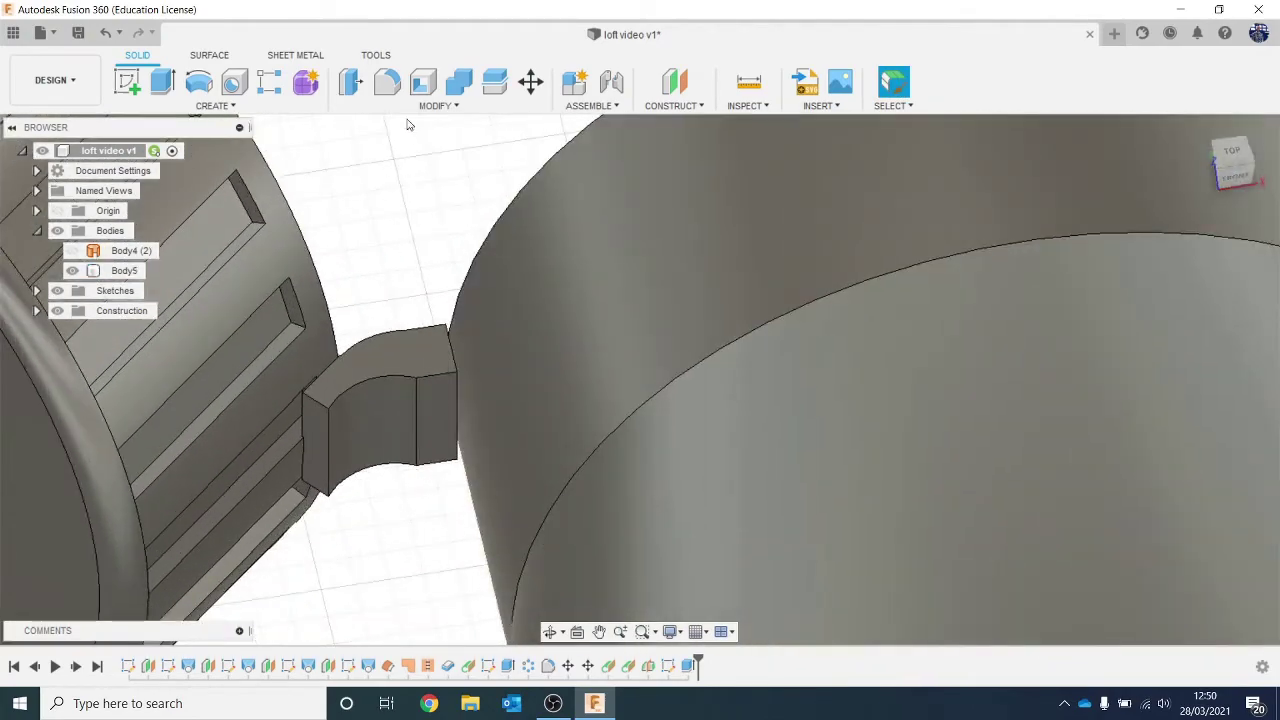
{"action": "left_click", "coordinate": [387, 82]}
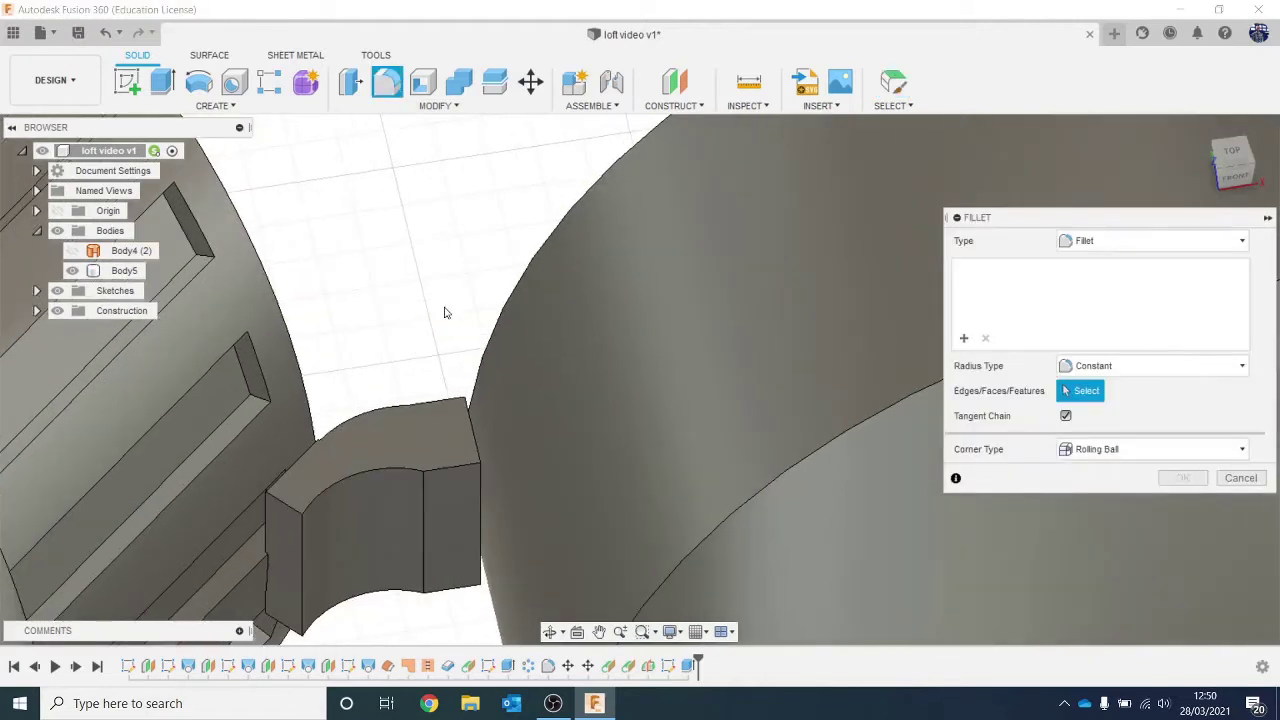
{"action": "left_click", "coordinate": [394, 470]}
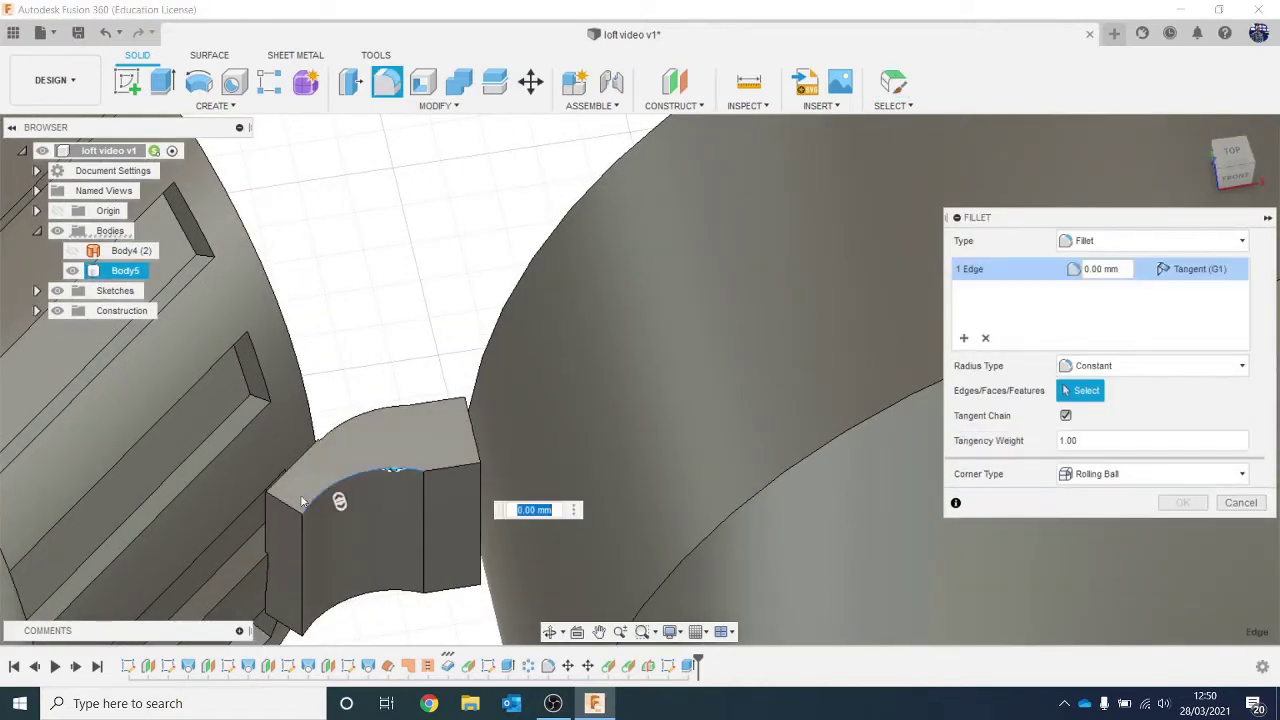
{"action": "left_click", "coordinate": [290, 515]}
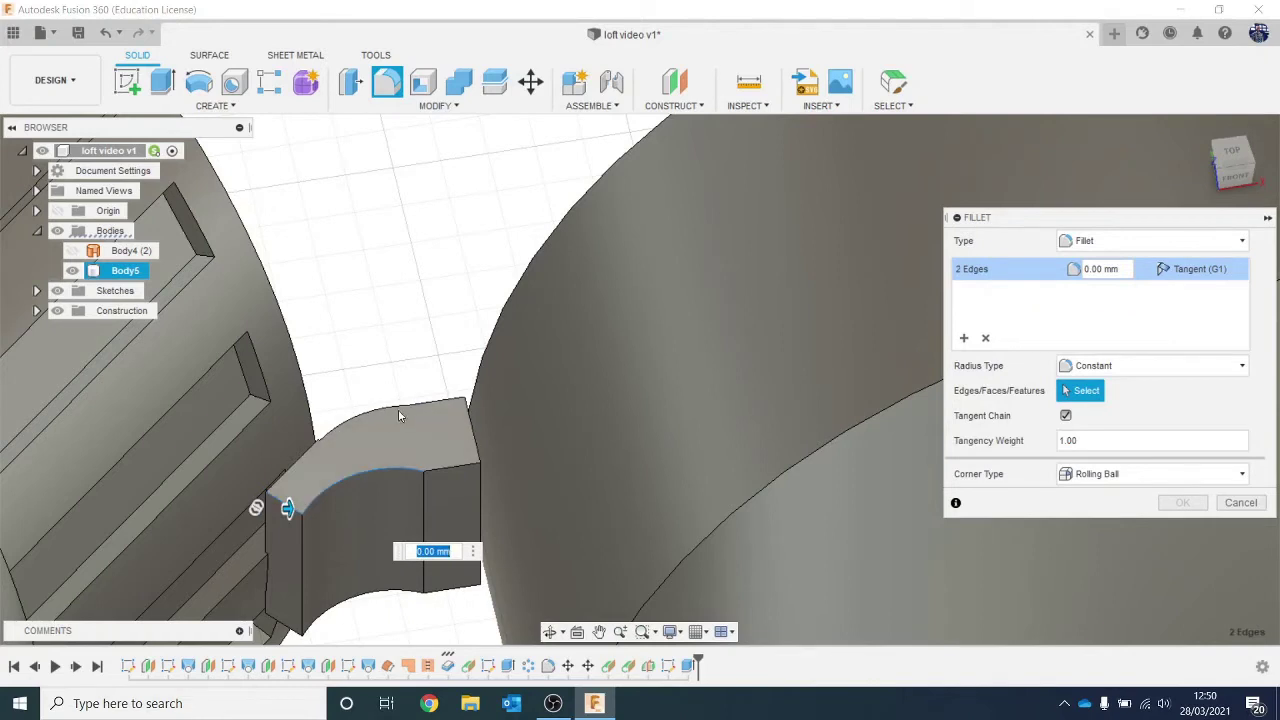
{"action": "left_click", "coordinate": [394, 403]}
{"action": "left_click", "coordinate": [428, 406]}
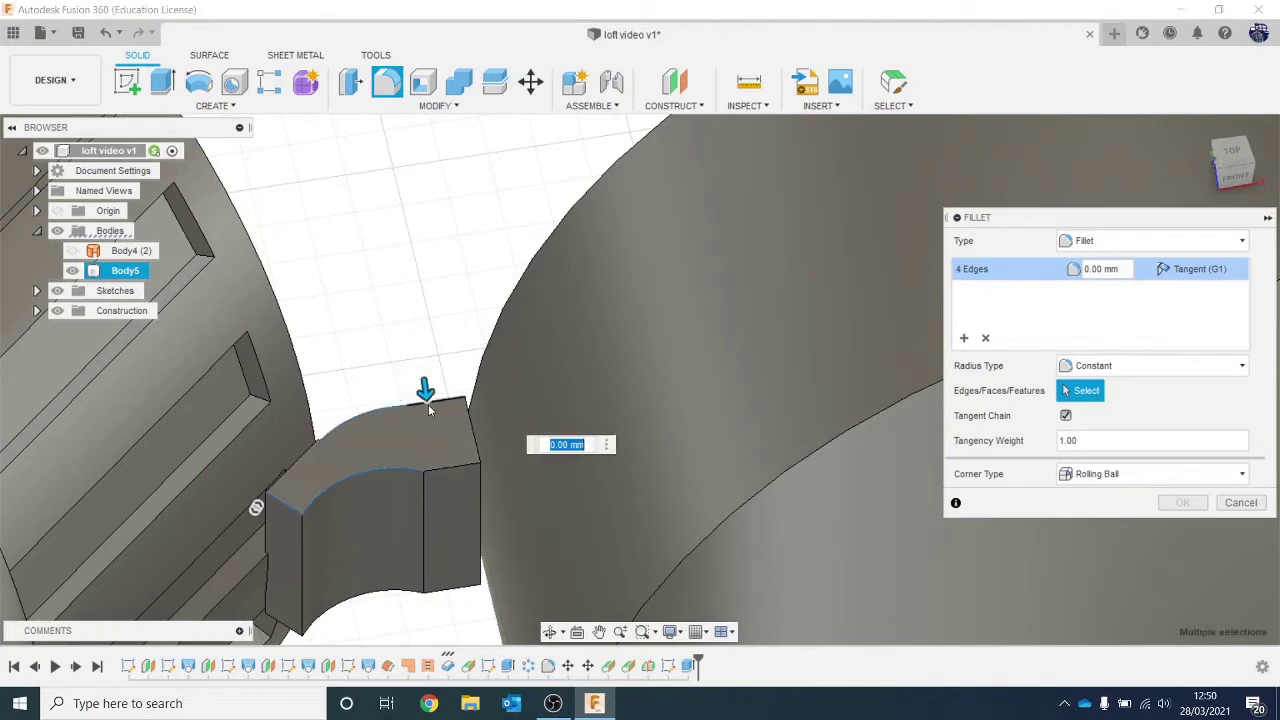
{"action": "left_click", "coordinate": [452, 469]}
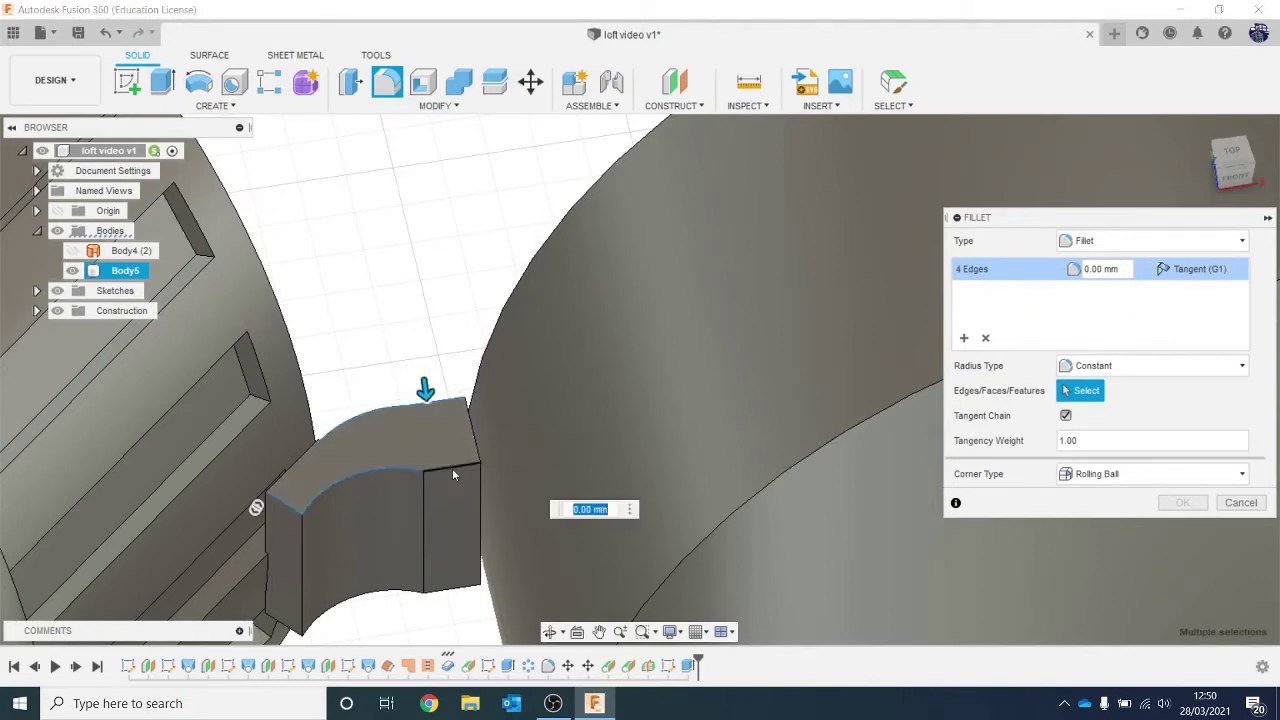
{"action": "left_click", "coordinate": [284, 628]}
{"action": "left_click", "coordinate": [375, 599]}
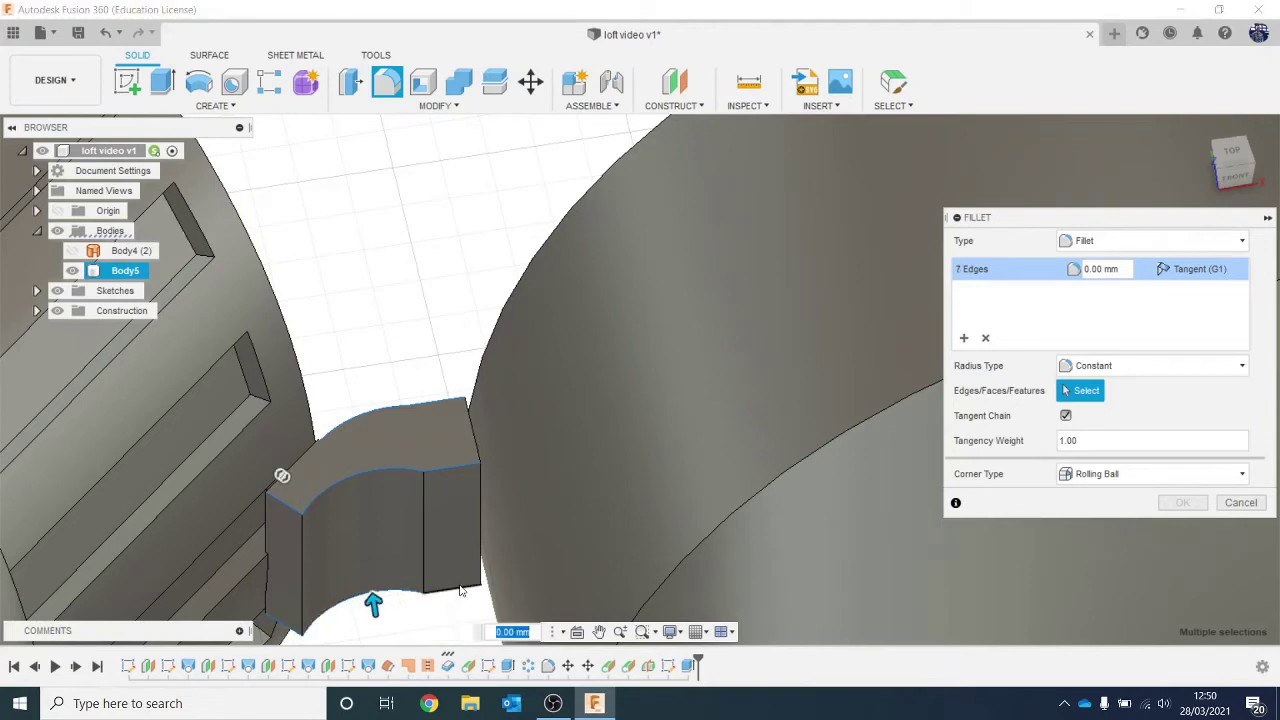
{"action": "left_click", "coordinate": [460, 590]}
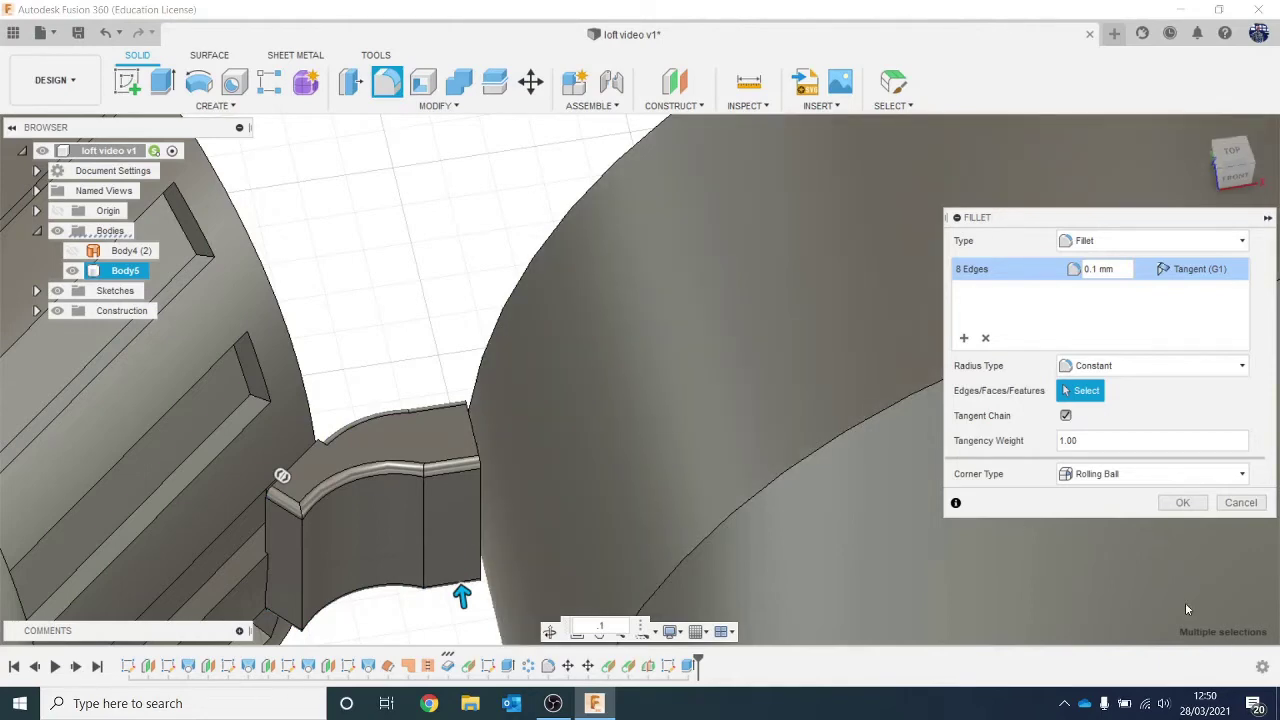
{"action": "left_click", "coordinate": [1180, 503]}
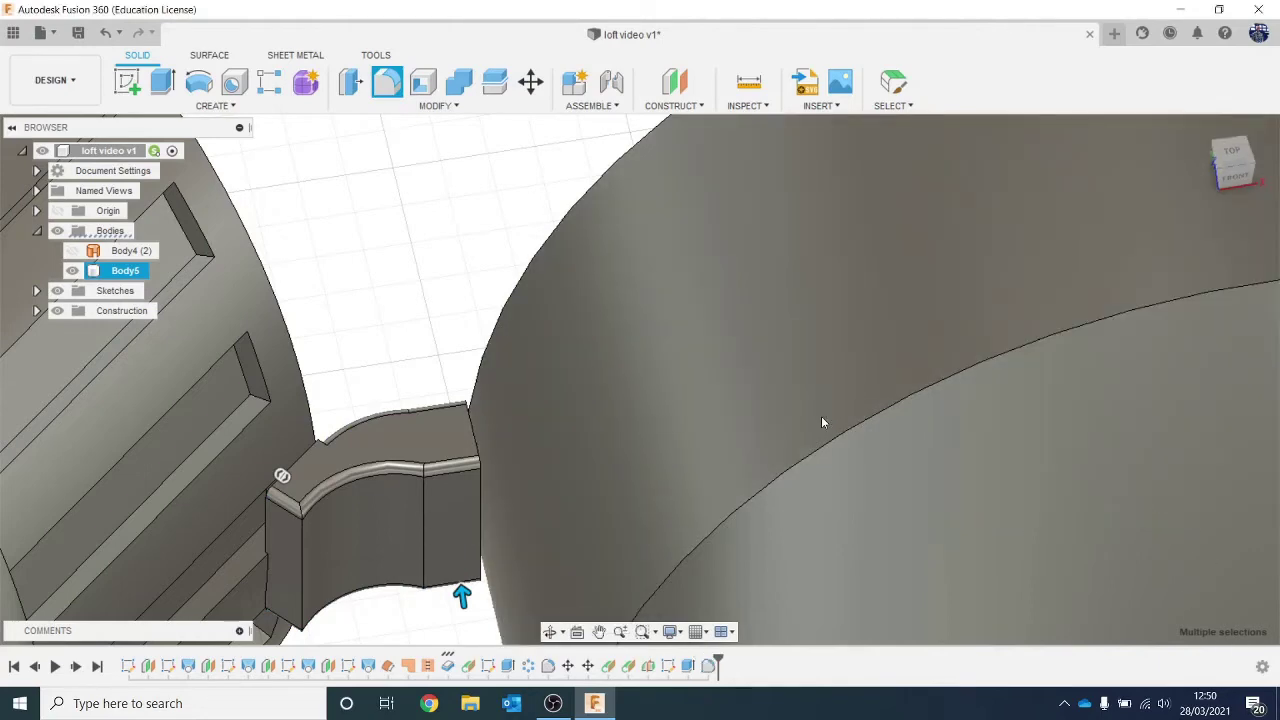
Fillet the connector's vertical edges at its cap-side corner and at the bend beside the neck with a 0.1 mm radius.
{"action": "scroll", "coordinate": [821, 416], "scroll_direction": "down", "scroll_amount": 5}
{"action": "scroll", "coordinate": [864, 348], "scroll_direction": "up", "scroll_amount": 2}
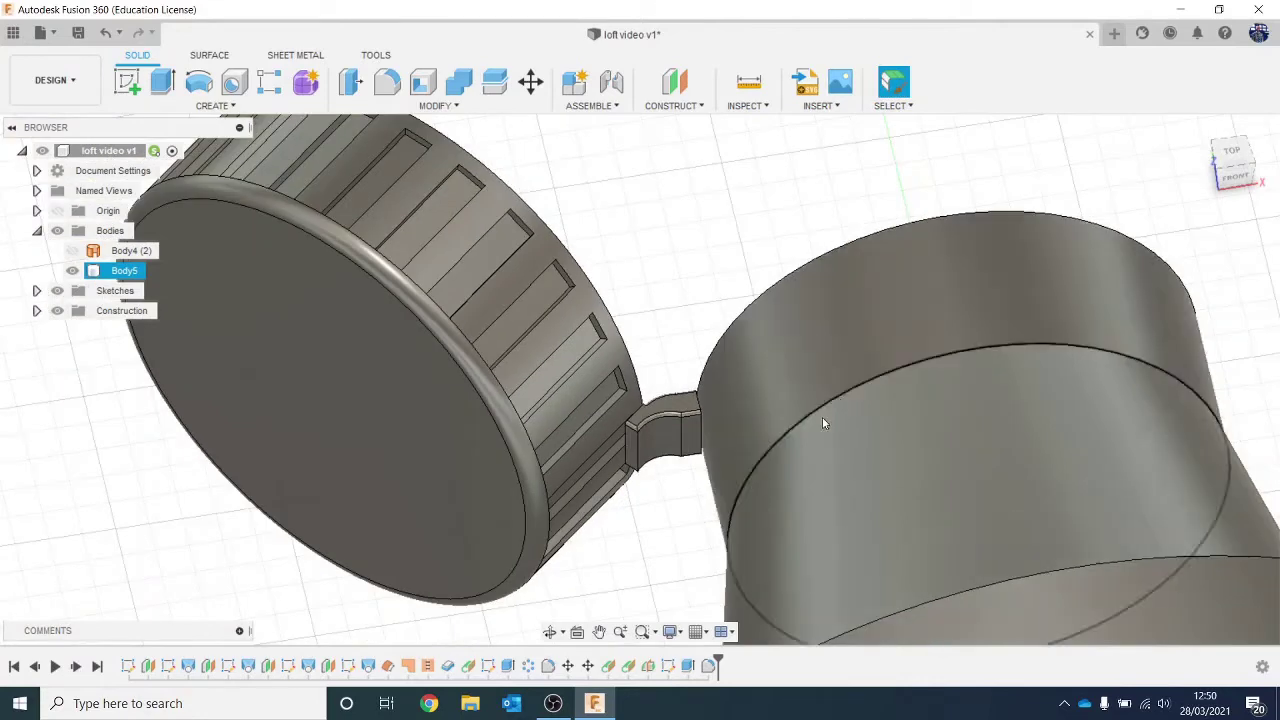
{"action": "scroll", "coordinate": [822, 417], "scroll_direction": "up", "scroll_amount": 5}
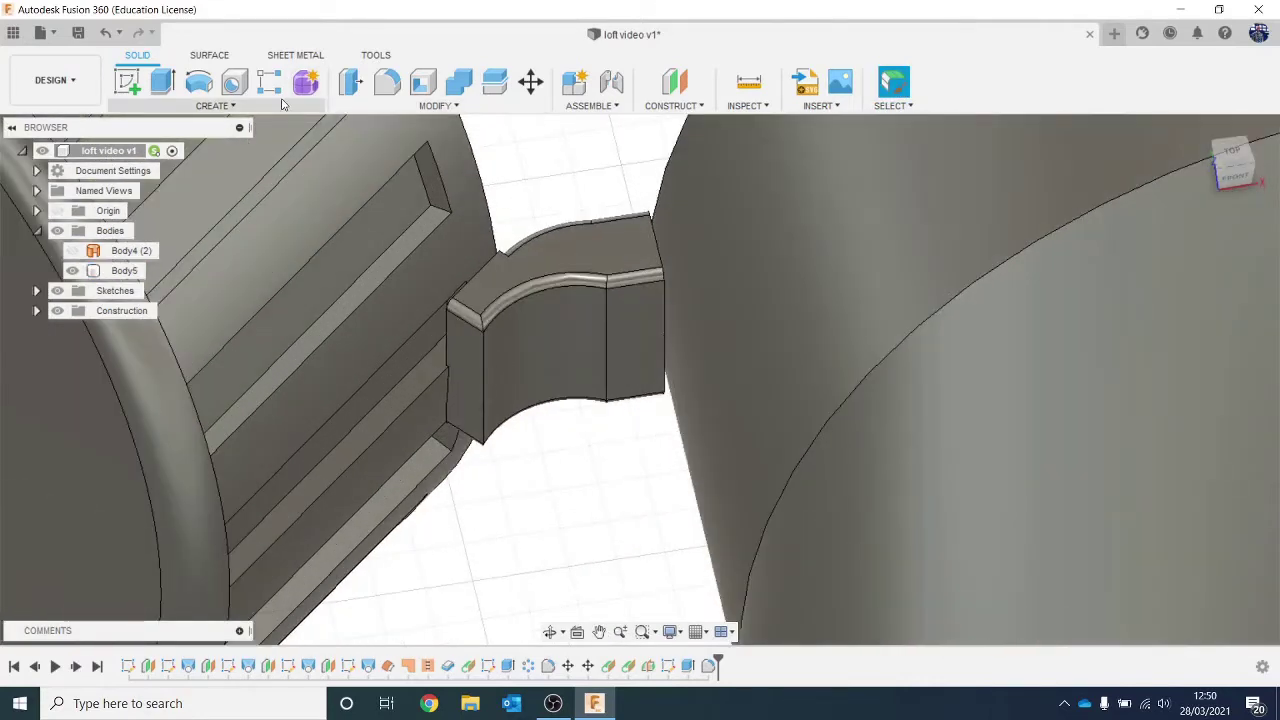
{"action": "key", "text": "f"}
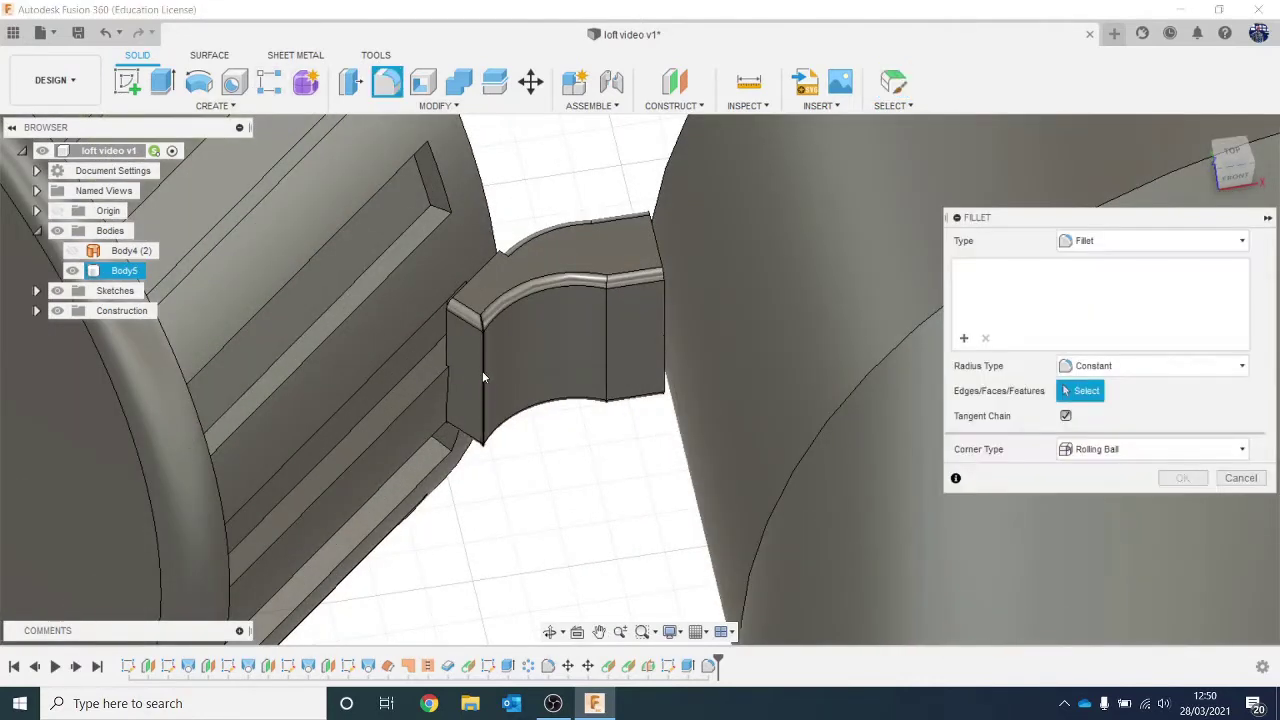
{"action": "left_click", "coordinate": [482, 367]}
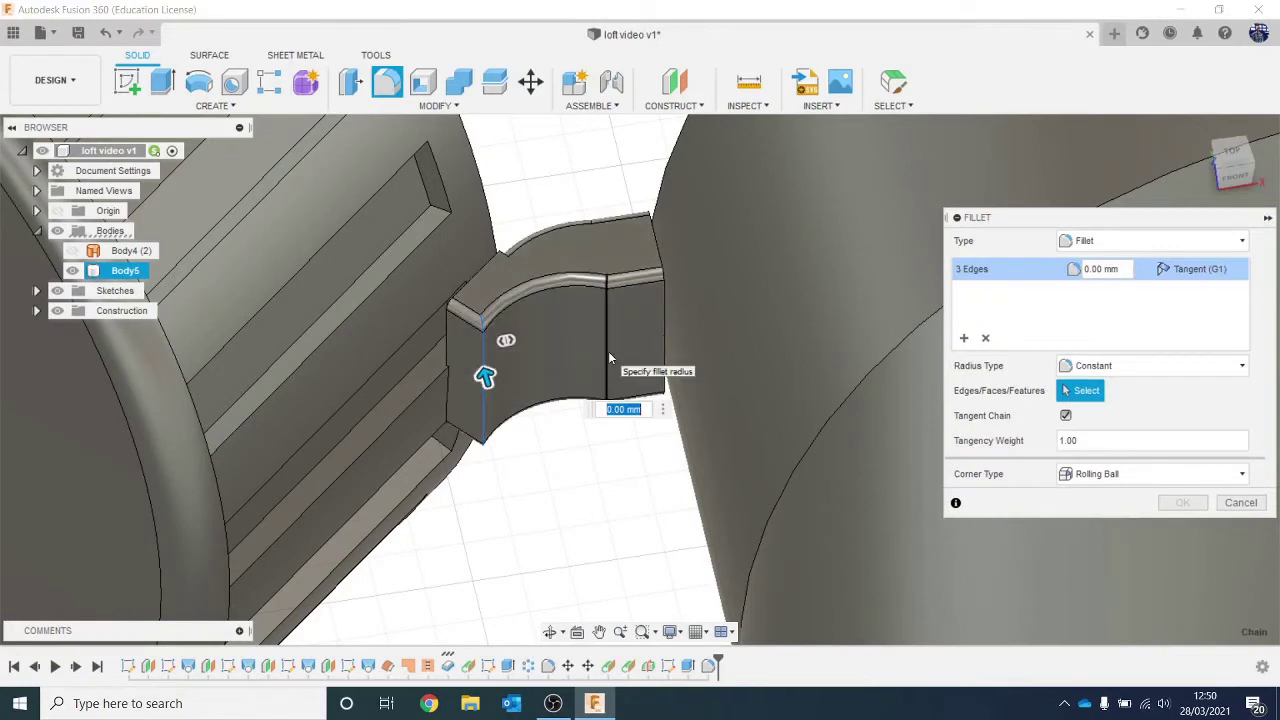
{"action": "left_click", "coordinate": [608, 355]}
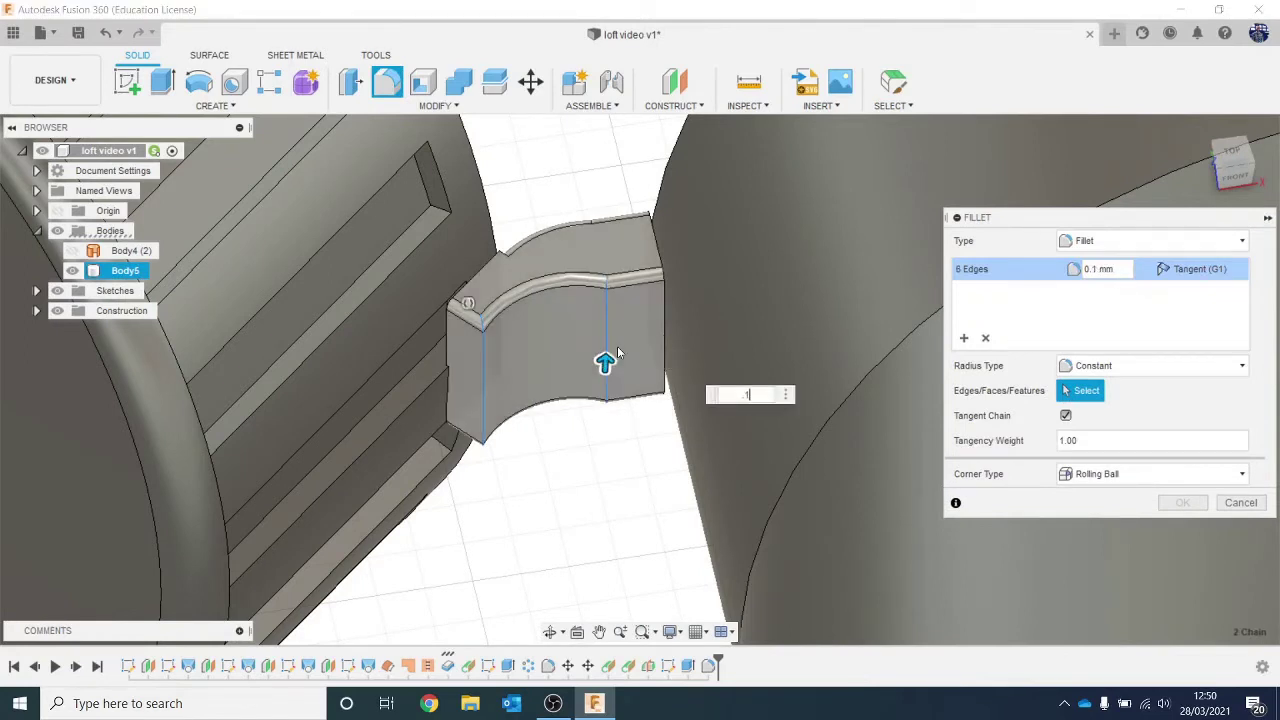
{"action": "key", "text": "Return"}
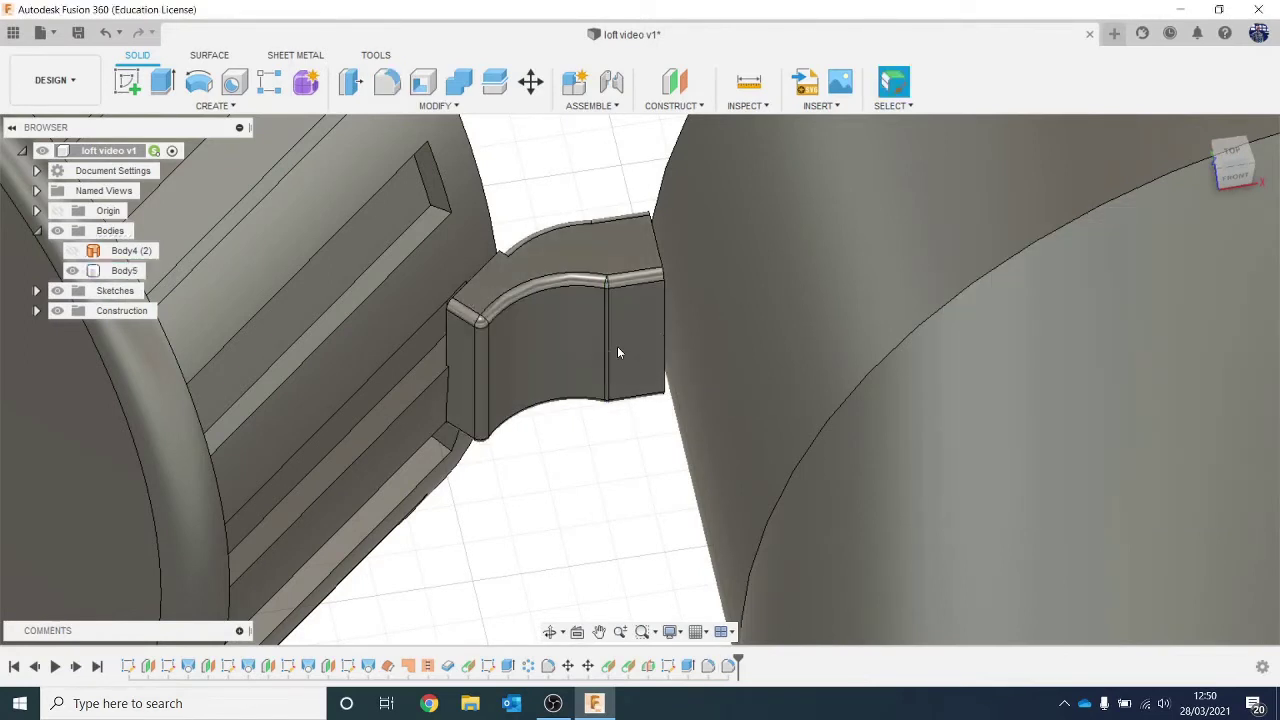
{"action": "left_click", "coordinate": [618, 346]}
Examine the connector, cap and neck from several angles, including a side view of the whole tube.
{"action": "scroll", "coordinate": [618, 344], "scroll_direction": "down", "scroll_amount": 5}
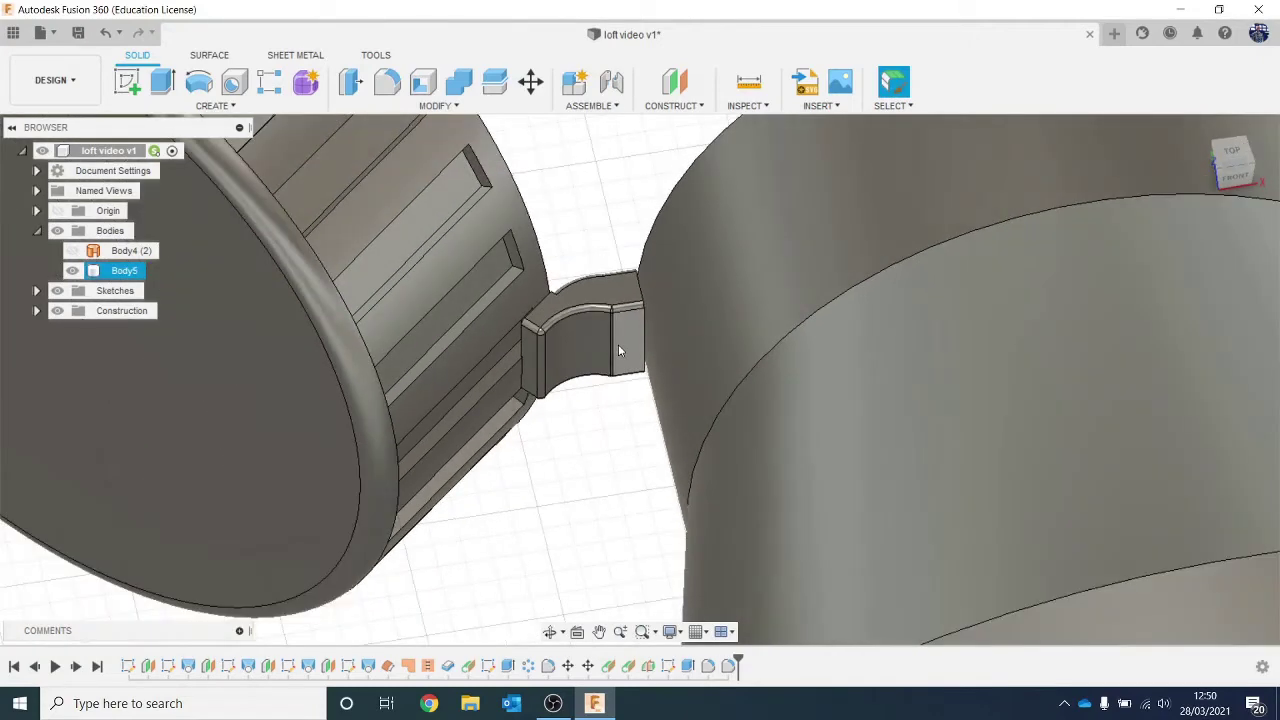
{"action": "middle_click_drag", "start_coordinate": [1210, 291], "coordinate": [1238, 195], "text": "shift"}
{"action": "mouse_move", "coordinate": [1233, 165]}
{"action": "left_mouse_down"}
{"action": "mouse_move", "coordinate": [1212, 195]}
{"action": "mouse_move", "coordinate": [1214, 245]}
{"action": "left_mouse_up"}
{"action": "middle_click_drag", "start_coordinate": [980, 280], "coordinate": [780, 360], "text": "shift"}
{"action": "left_click_drag", "start_coordinate": [1225, 215], "coordinate": [1163, 200]}
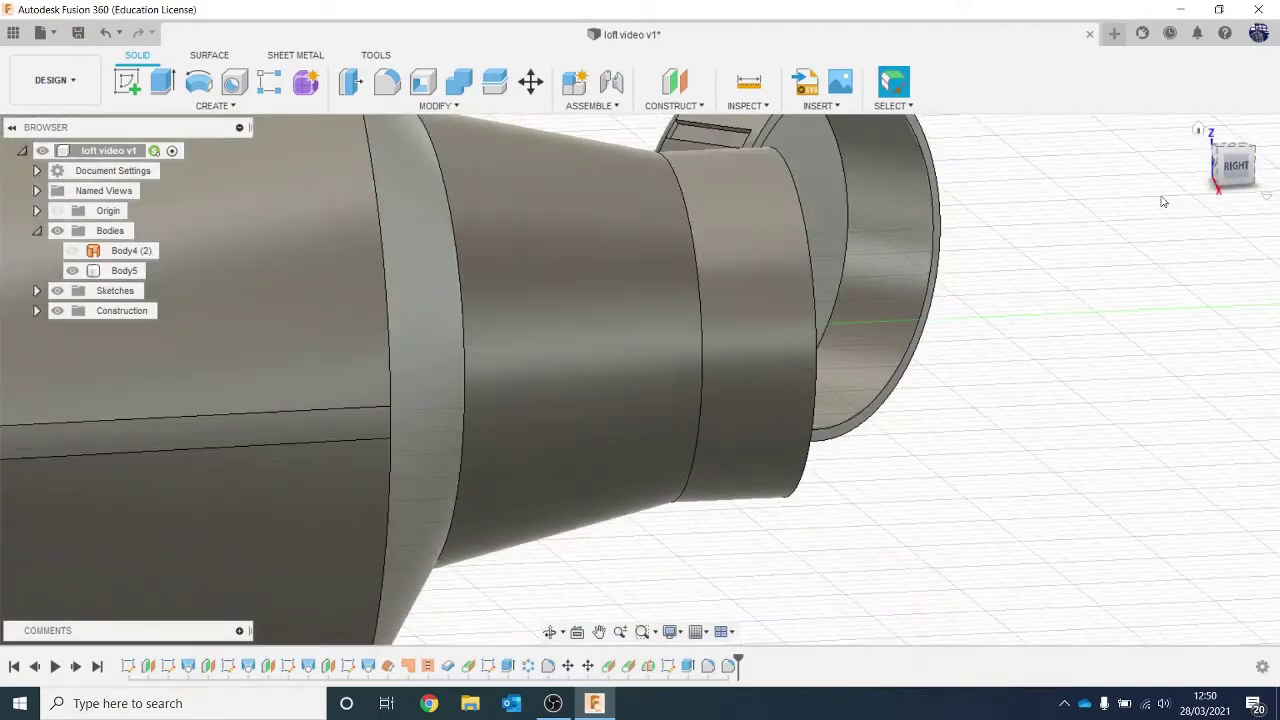
{"action": "scroll", "coordinate": [1163, 200], "scroll_direction": "down", "scroll_amount": 3}
{"action": "left_click", "coordinate": [964, 298]}
{"action": "scroll", "coordinate": [964, 298], "scroll_direction": "down", "scroll_amount": 5}
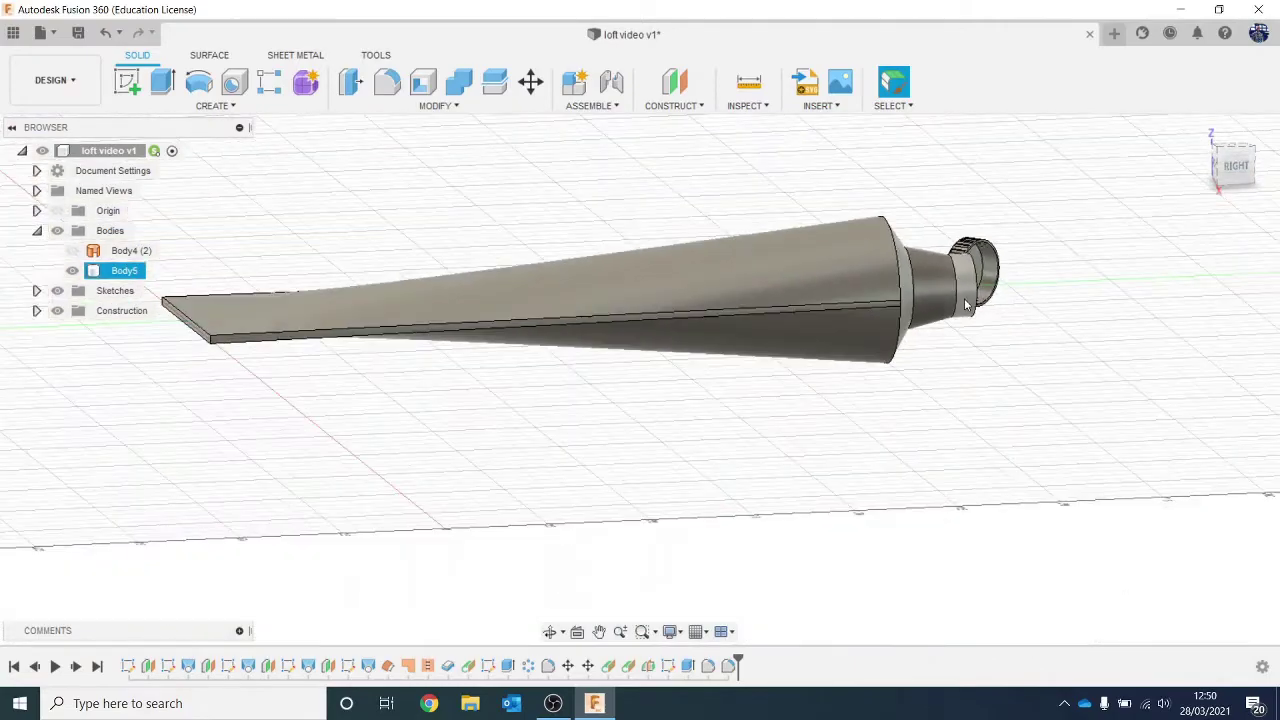
Create a sketch on the end face of the tube's flat end and finish it without drawing any geometry.
{"action": "middle_click_drag", "start_coordinate": [569, 270], "coordinate": [764, 326]}
{"action": "scroll", "coordinate": [500, 348], "scroll_direction": "up", "scroll_amount": 3}
{"action": "middle_click_drag", "start_coordinate": [688, 398], "coordinate": [1008, 280]}
{"action": "scroll", "coordinate": [906, 278], "scroll_direction": "up", "scroll_amount": 1}
{"action": "left_click", "coordinate": [477, 205]}
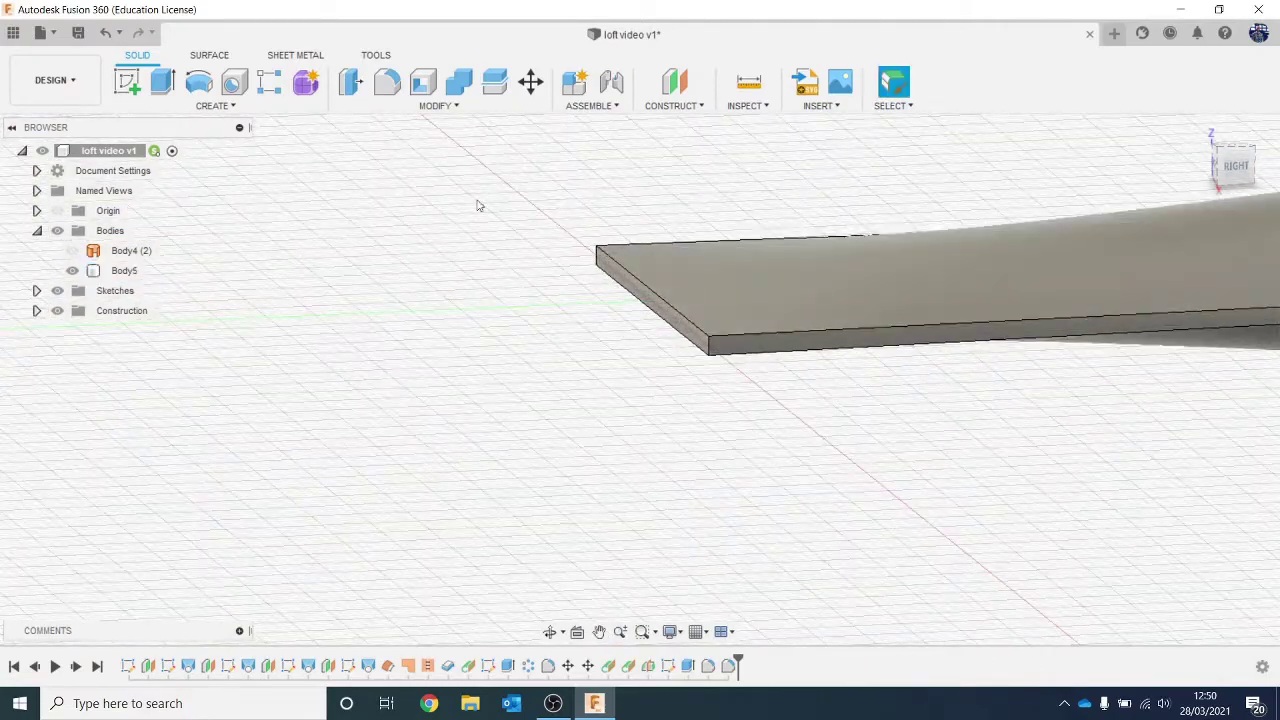
{"action": "left_click", "coordinate": [127, 81]}
{"action": "left_click", "coordinate": [610, 277]}
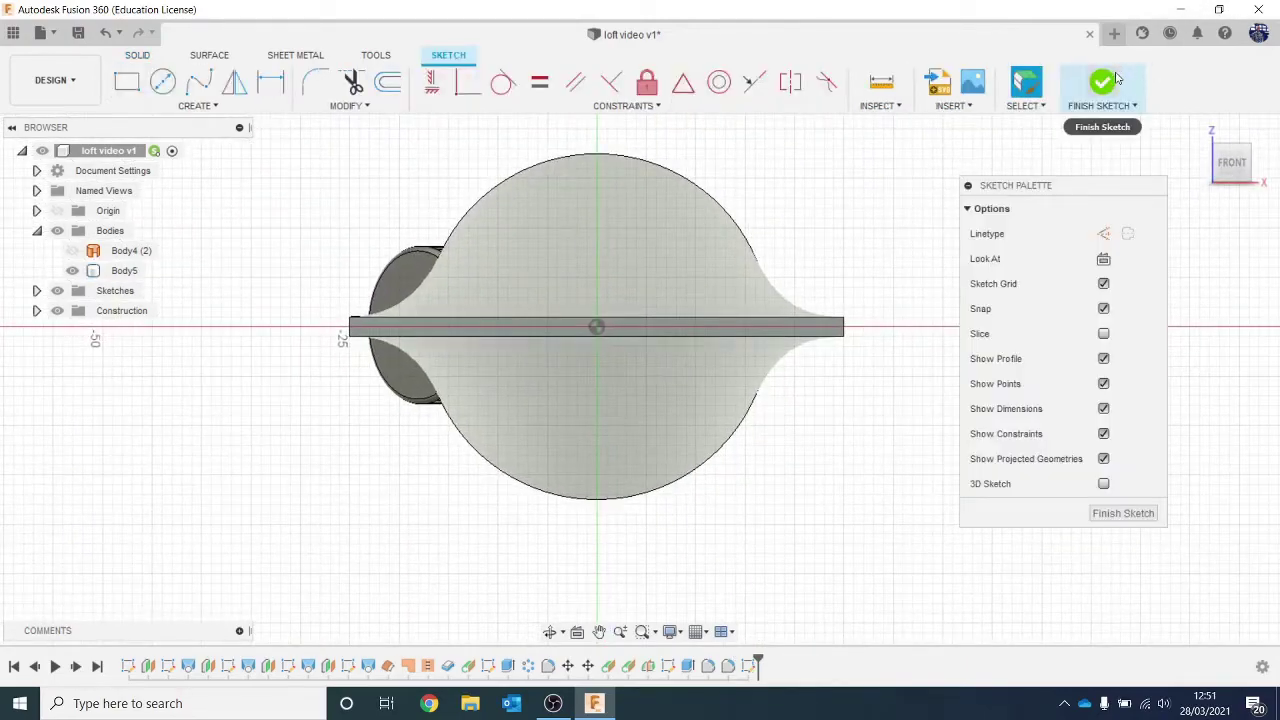
{"action": "left_click", "coordinate": [1103, 82]}
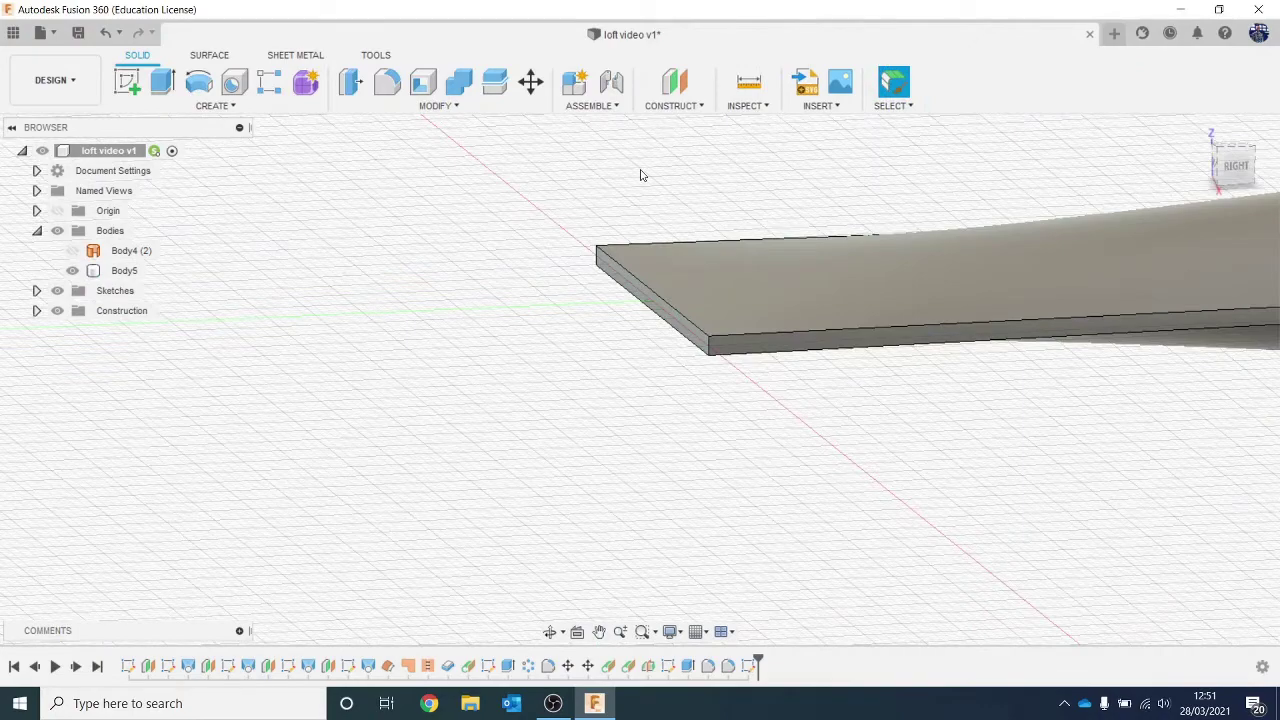
Extrude the profile on the tube's flat end outward 4 mm as a new body.
{"action": "scroll", "coordinate": [604, 256], "scroll_direction": "up", "scroll_amount": 5}
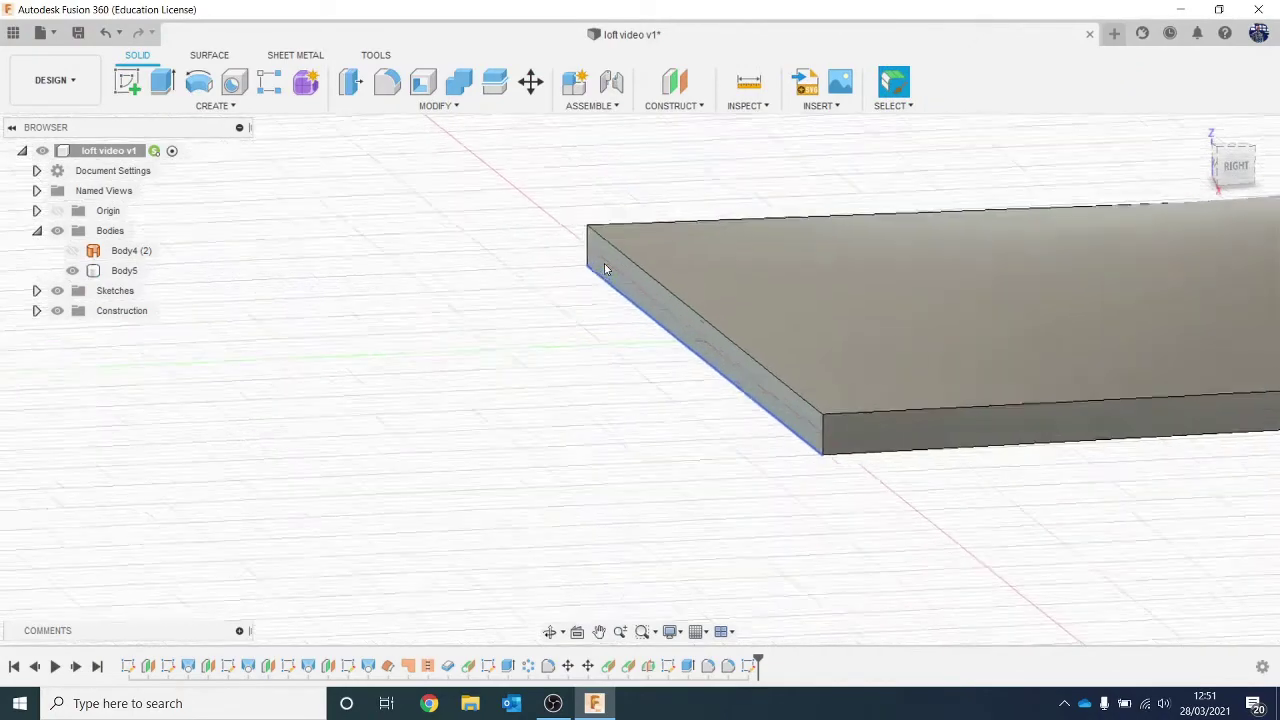
{"action": "left_click", "coordinate": [650, 298]}
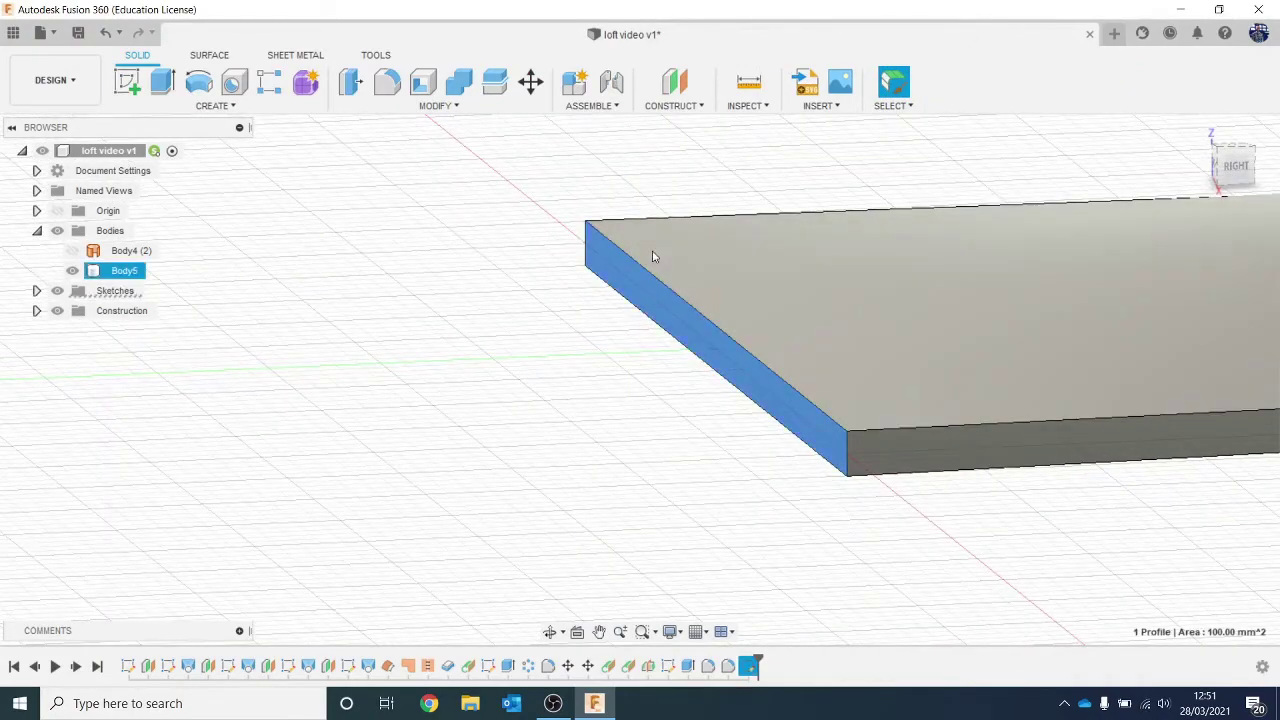
{"action": "key", "text": "e"}
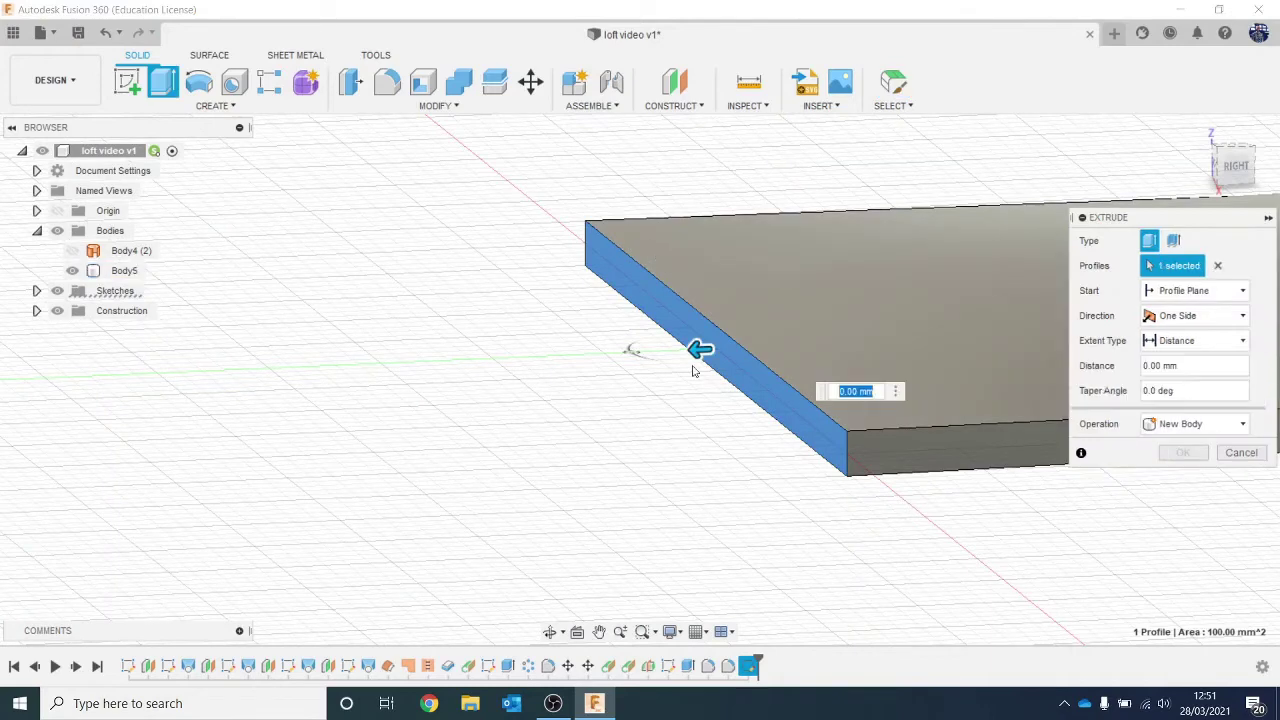
{"action": "left_click_drag", "start_coordinate": [695, 358], "coordinate": [657, 365]}
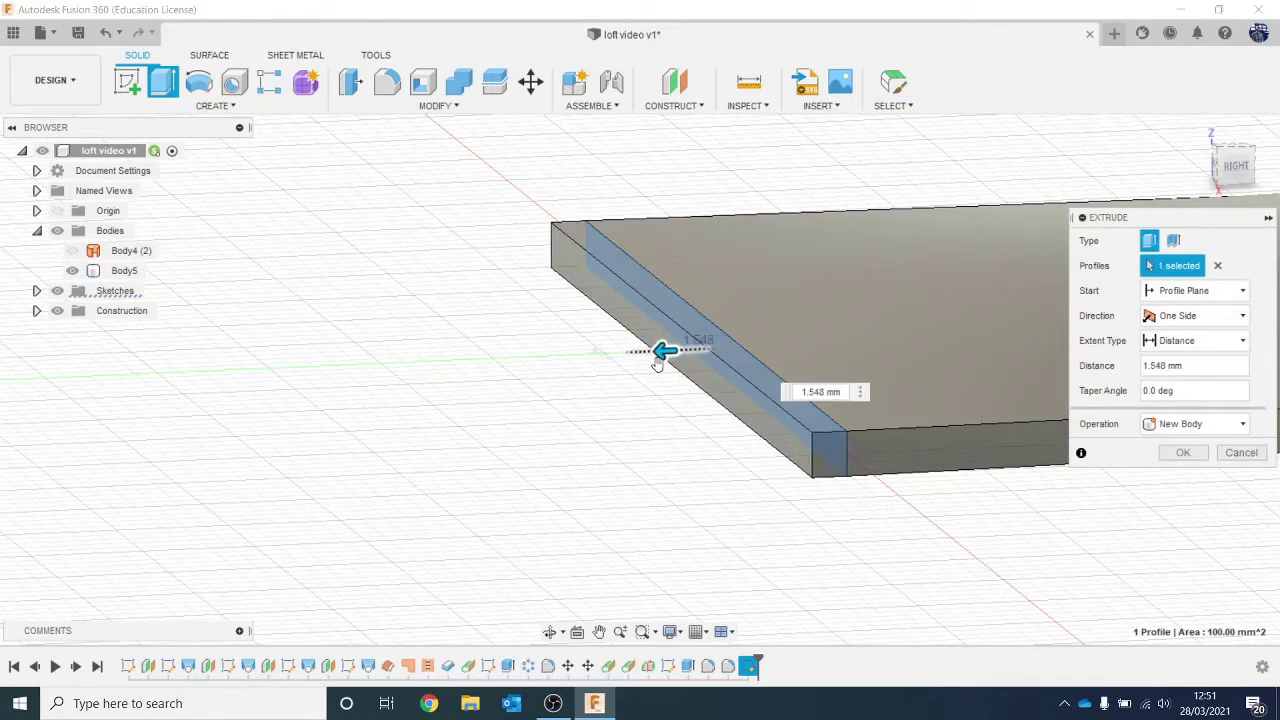
{"action": "type", "text": "4"}
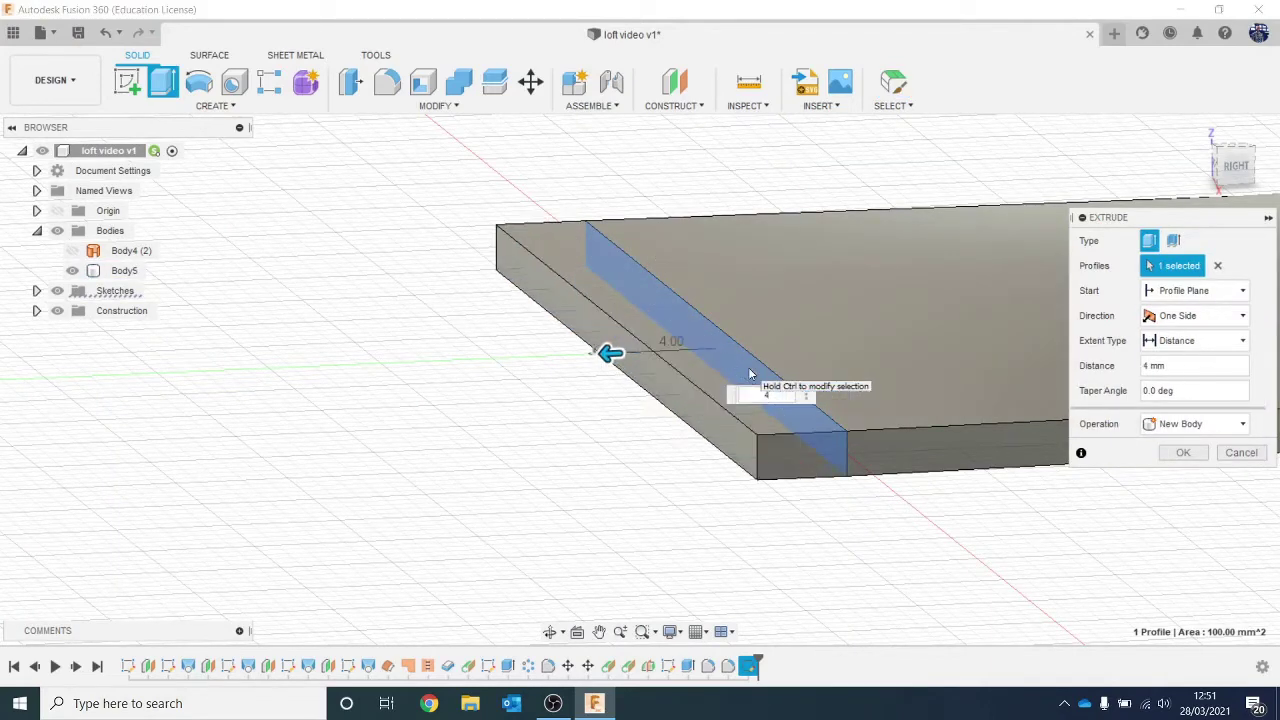
{"action": "key", "text": "Return"}
Chamfer the upper and lower outer edges of the new end strip with an equal distance of 1 mm.
{"action": "scroll", "coordinate": [748, 367], "scroll_direction": "down", "scroll_amount": 2}
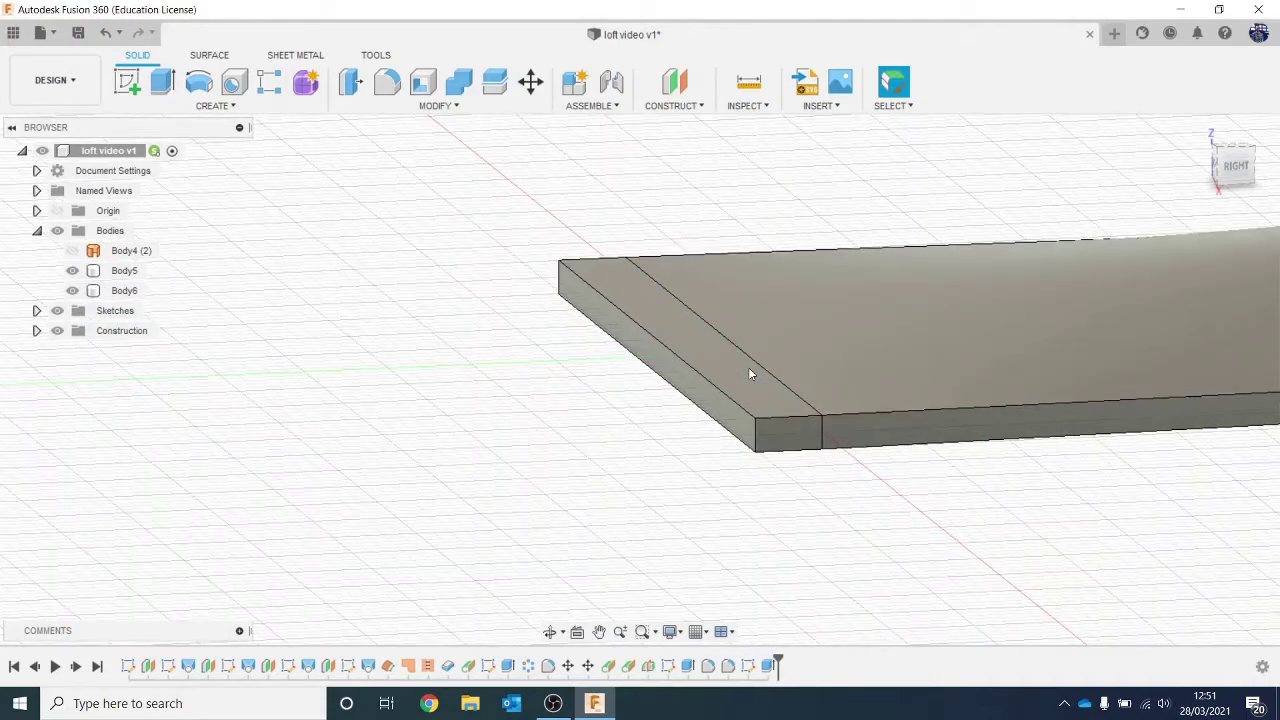
{"action": "middle_click_drag", "start_coordinate": [745, 391], "coordinate": [653, 389]}
{"action": "left_click", "coordinate": [425, 109]}
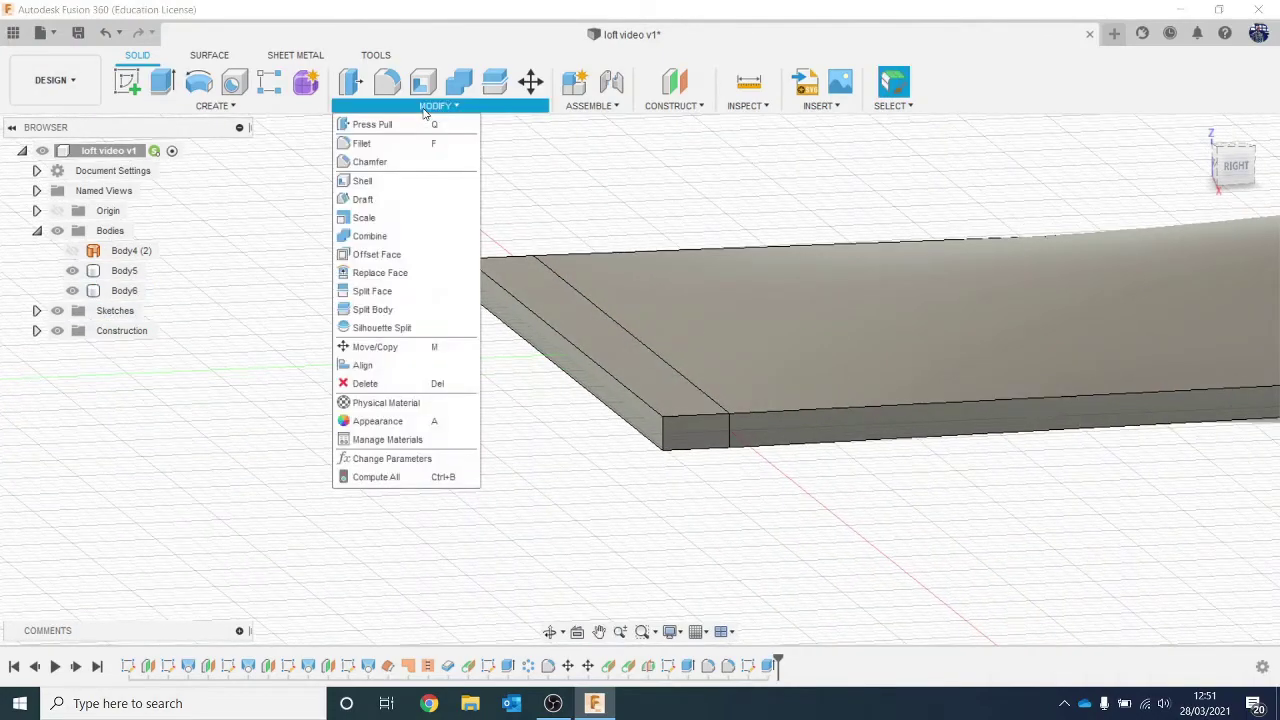
{"action": "left_click", "coordinate": [423, 162]}
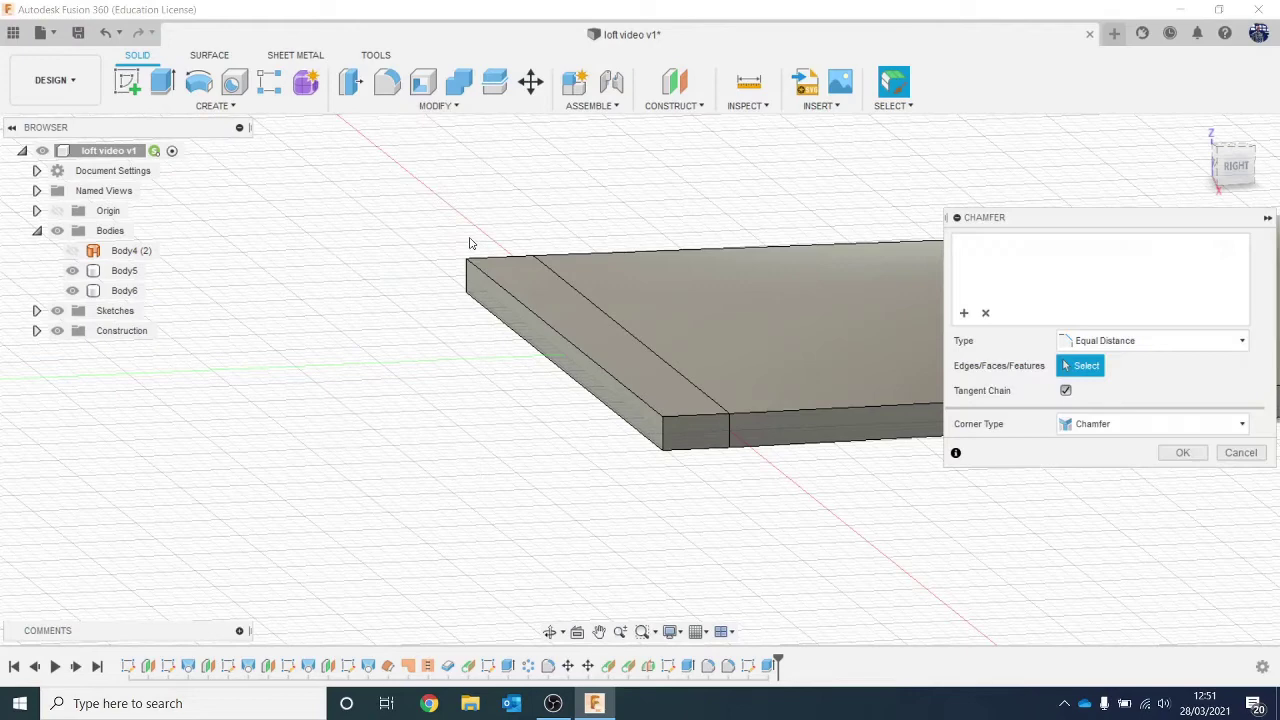
{"action": "left_click", "coordinate": [535, 316]}
{"action": "left_click", "coordinate": [547, 358]}
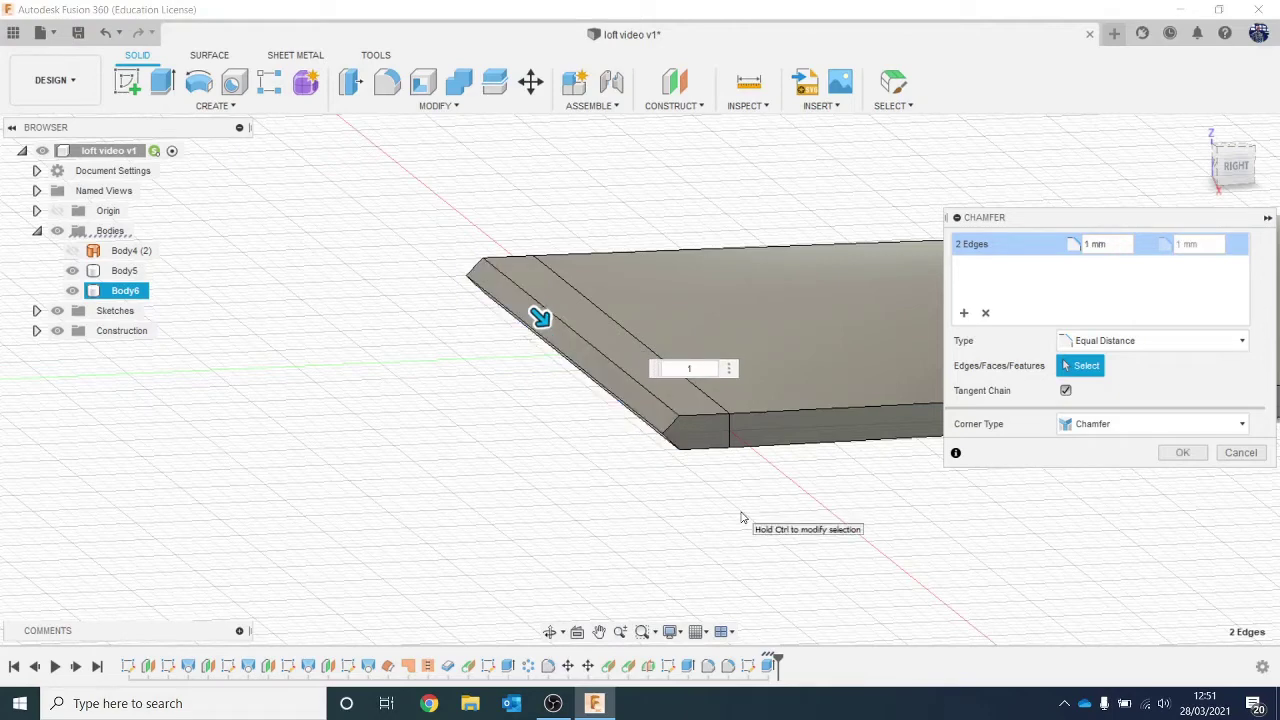
{"action": "key", "text": "Return"}
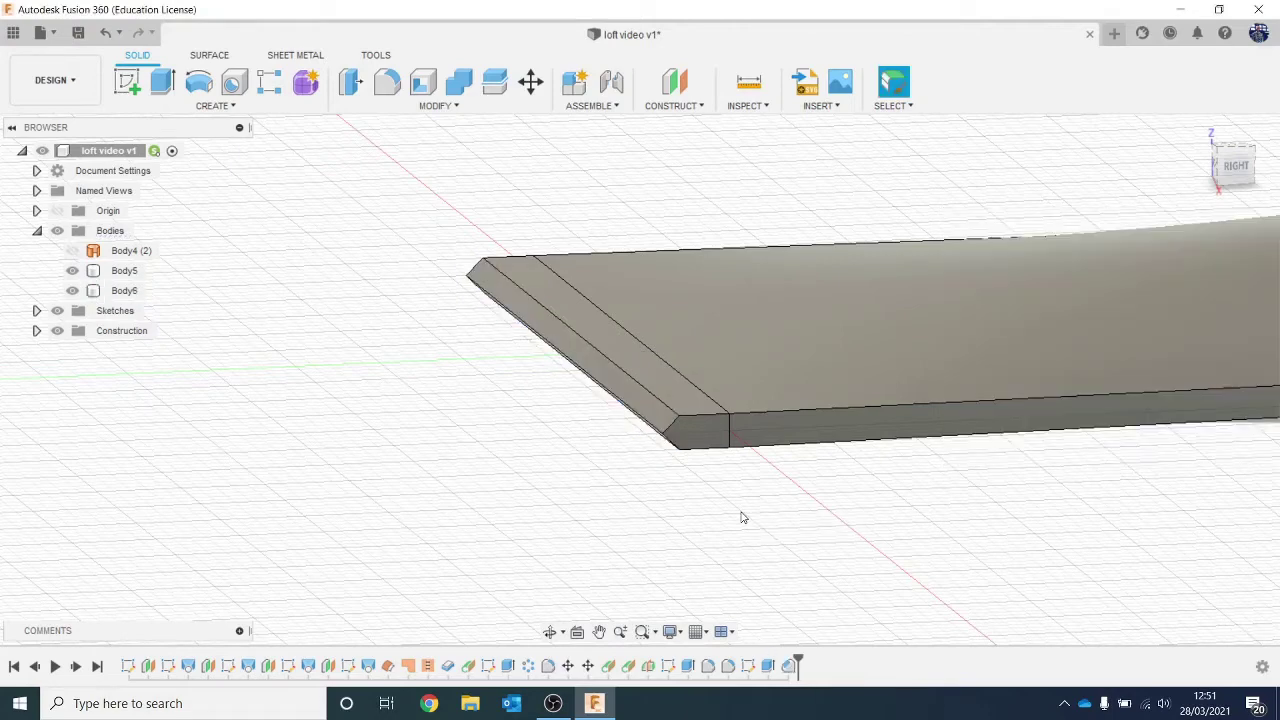
Create a sketch on the flat top face of the chamfered end strip.
{"action": "scroll", "coordinate": [741, 517], "scroll_direction": "down", "scroll_amount": 1}
{"action": "middle_click_drag", "start_coordinate": [734, 492], "coordinate": [180, 369]}
{"action": "scroll", "coordinate": [269, 329], "scroll_direction": "down", "scroll_amount": 5}
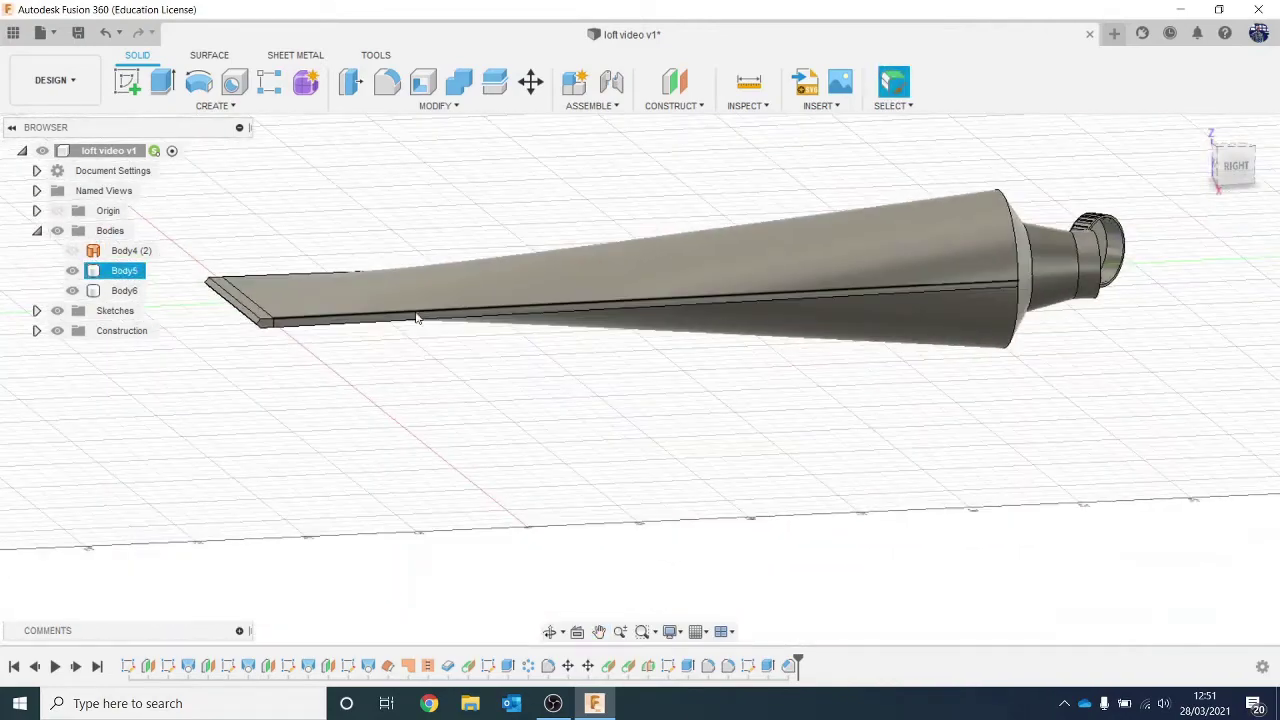
{"action": "left_click", "coordinate": [617, 381]}
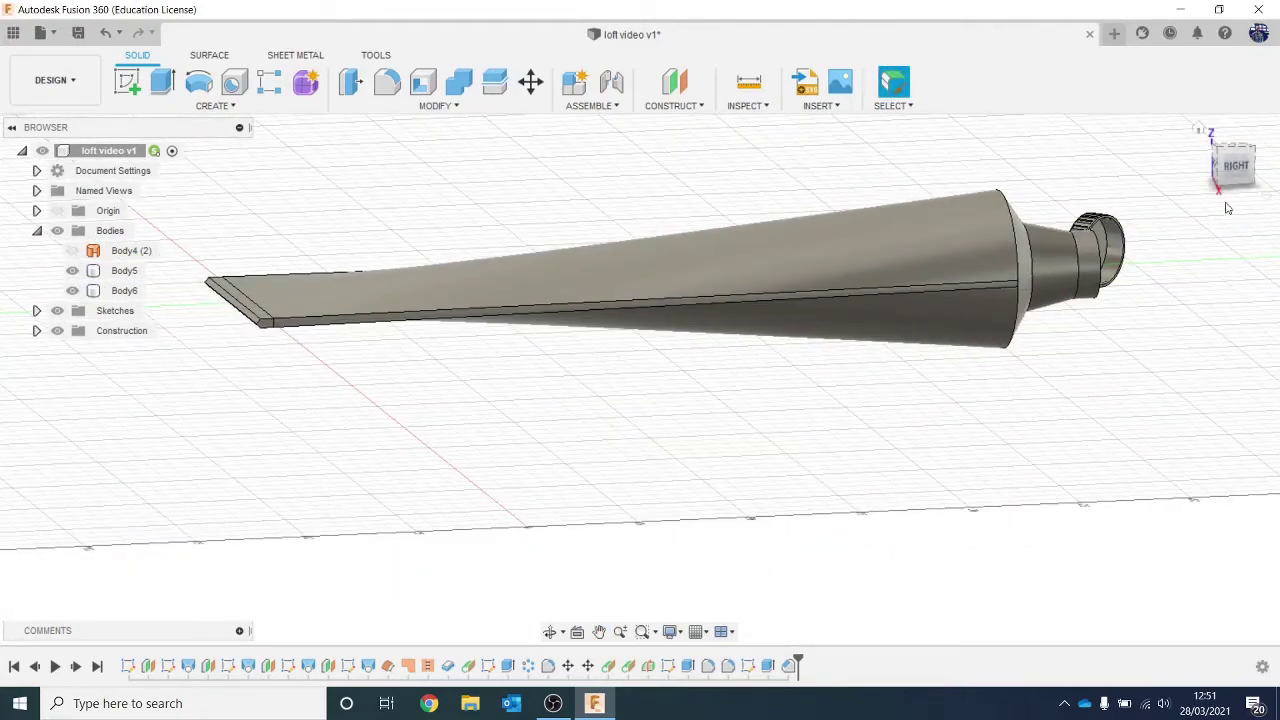
{"action": "mouse_move", "coordinate": [640, 379]}
{"action": "middle_mouse_down", "text": "shift"}
{"action": "mouse_move", "coordinate": [640, 360]}
{"action": "mouse_move", "coordinate": [1240, 183]}
{"action": "middle_mouse_up", "text": "shift"}
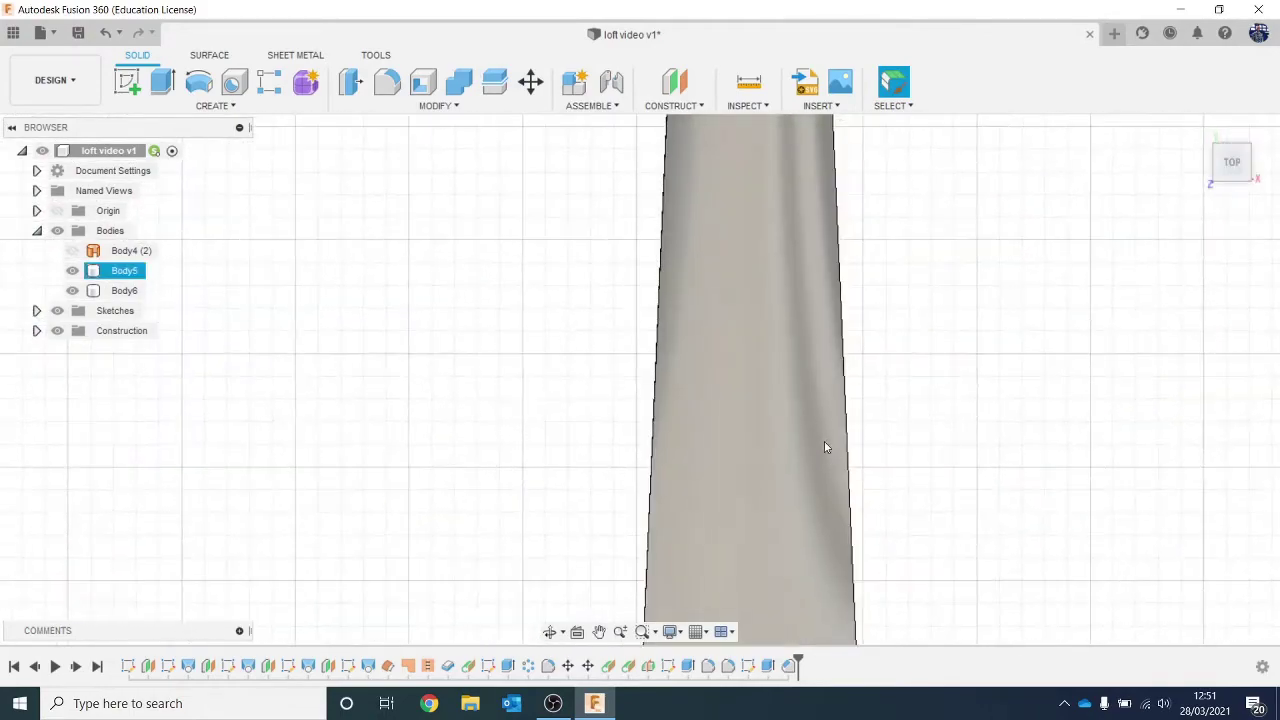
{"action": "middle_click_drag", "start_coordinate": [824, 441], "coordinate": [640, 129]}
{"action": "scroll", "coordinate": [523, 570], "scroll_direction": "up", "scroll_amount": 3}
{"action": "scroll", "coordinate": [519, 539], "scroll_direction": "up", "scroll_amount": 4}
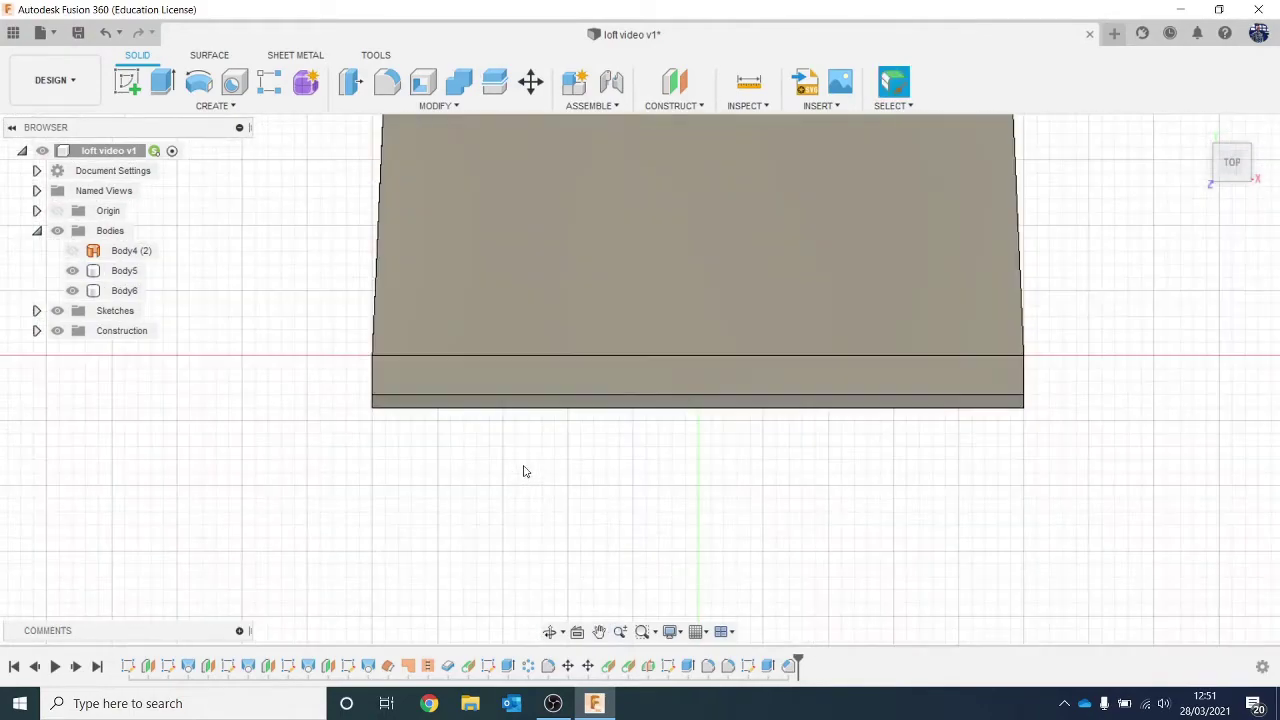
{"action": "left_click", "coordinate": [127, 81]}
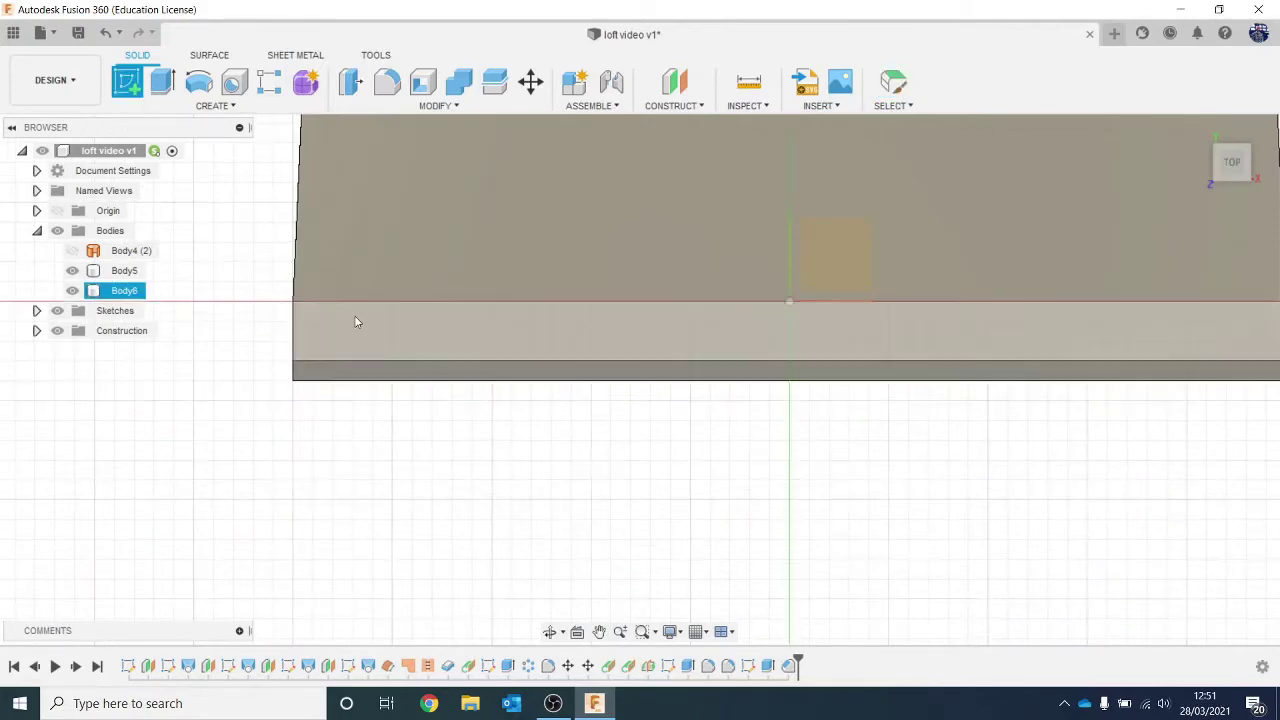
{"action": "left_click", "coordinate": [356, 323]}
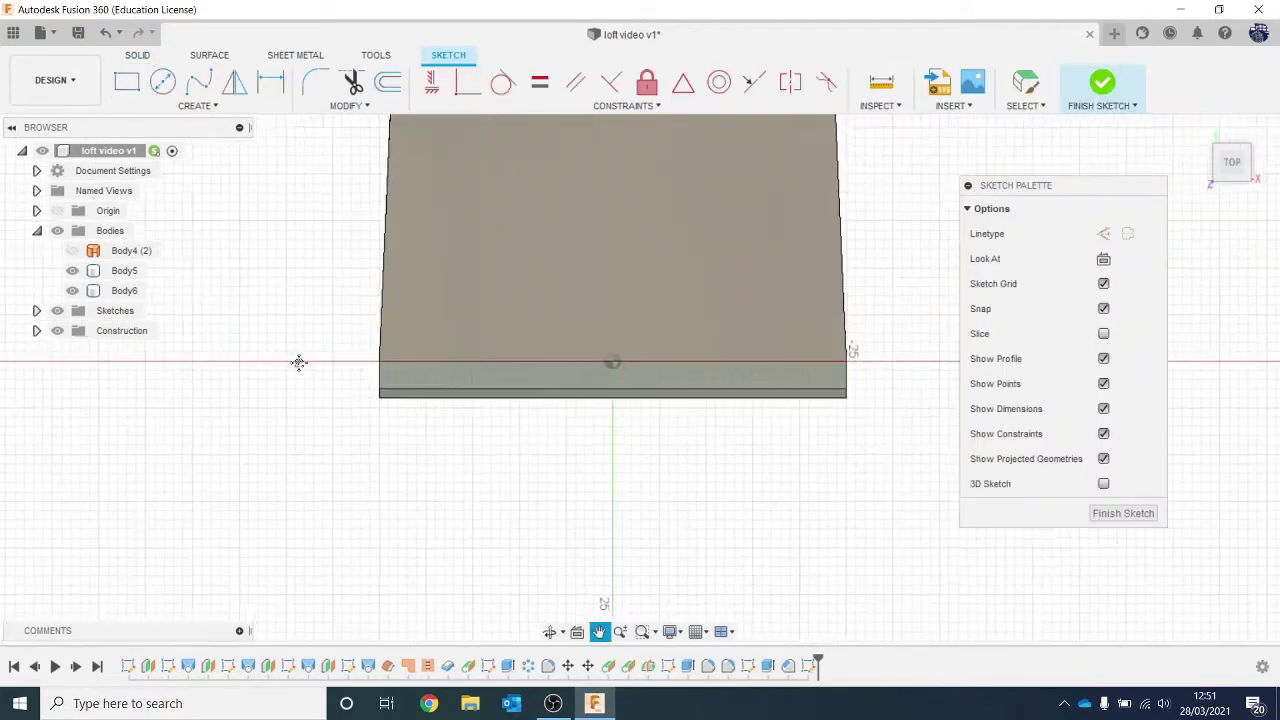
Draw a narrow two-point rectangle near one corner of the strip, running lengthwise across it and past the chamfered edge.
{"action": "scroll", "coordinate": [299, 362], "scroll_direction": "up", "scroll_amount": 3}
{"action": "left_click", "coordinate": [127, 81]}
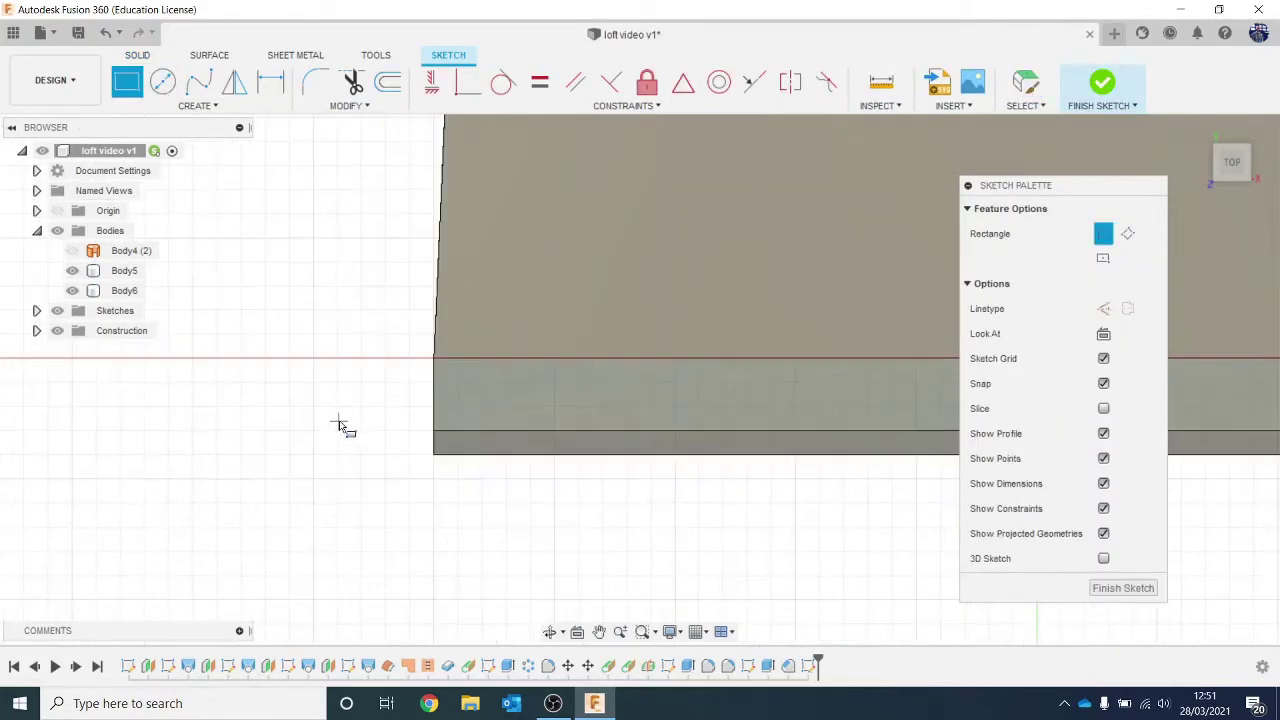
{"action": "scroll", "coordinate": [340, 425], "scroll_direction": "up", "scroll_amount": 1}
{"action": "left_click", "coordinate": [472, 332]}
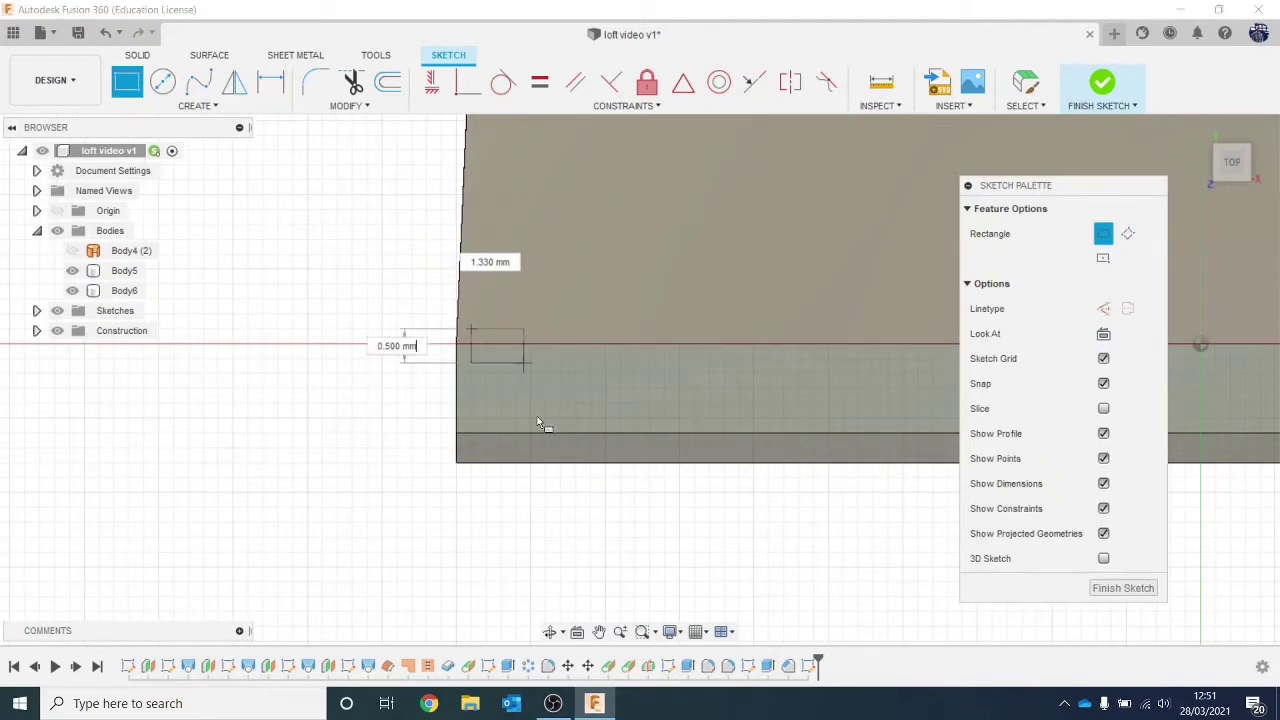
{"action": "left_click", "coordinate": [501, 507]}
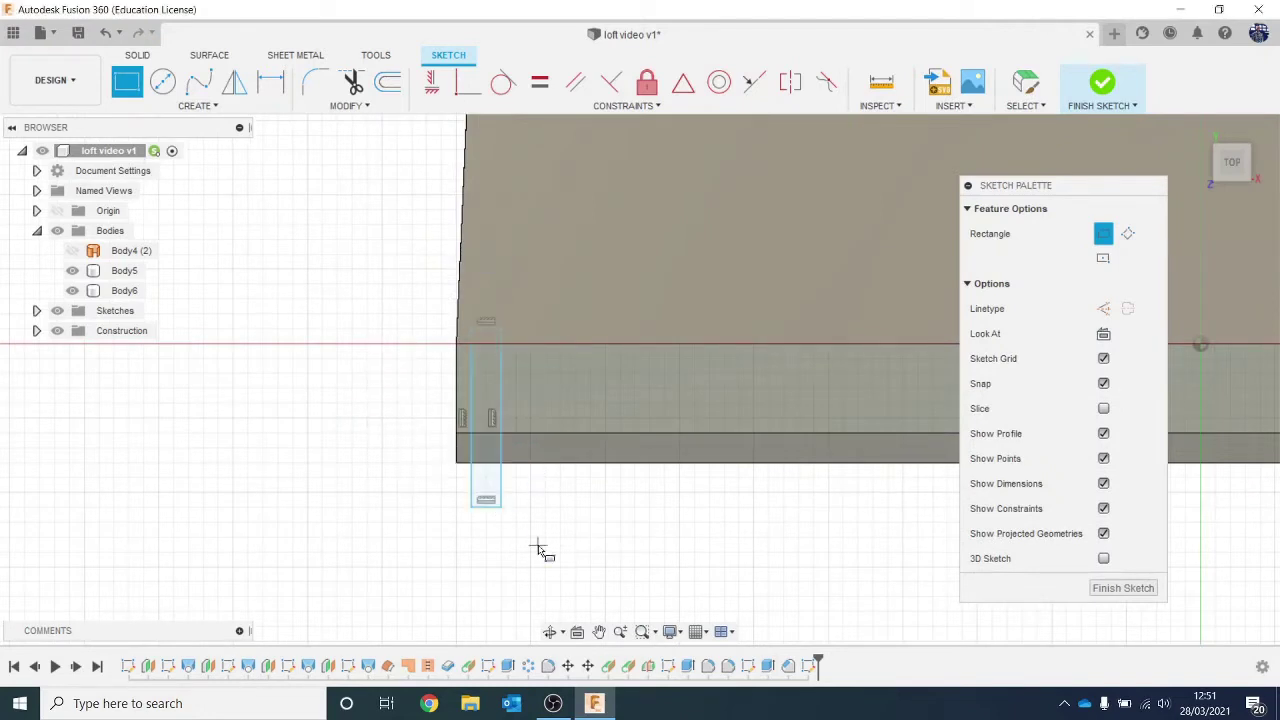
Extrude the rectangle's section on the strip's flat top face by -0.3 mm as a cut to form a shallow slot.
{"action": "key", "text": "e"}
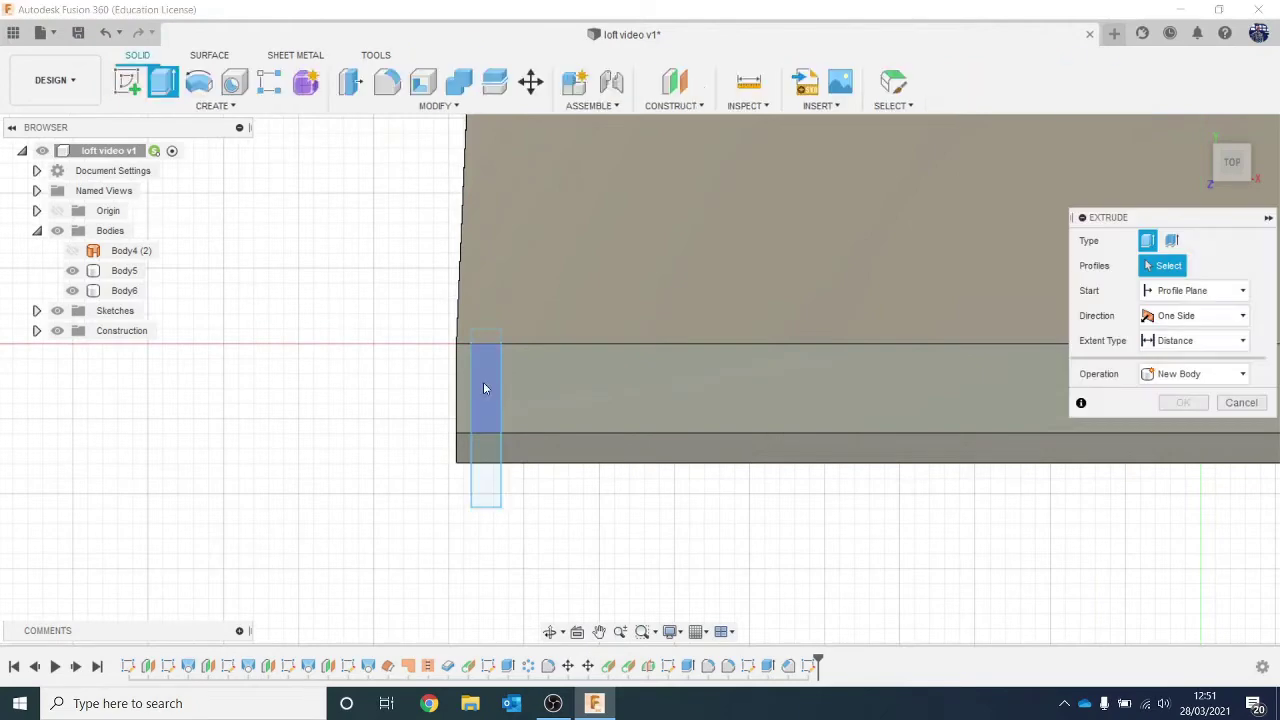
{"action": "left_click", "coordinate": [483, 388]}
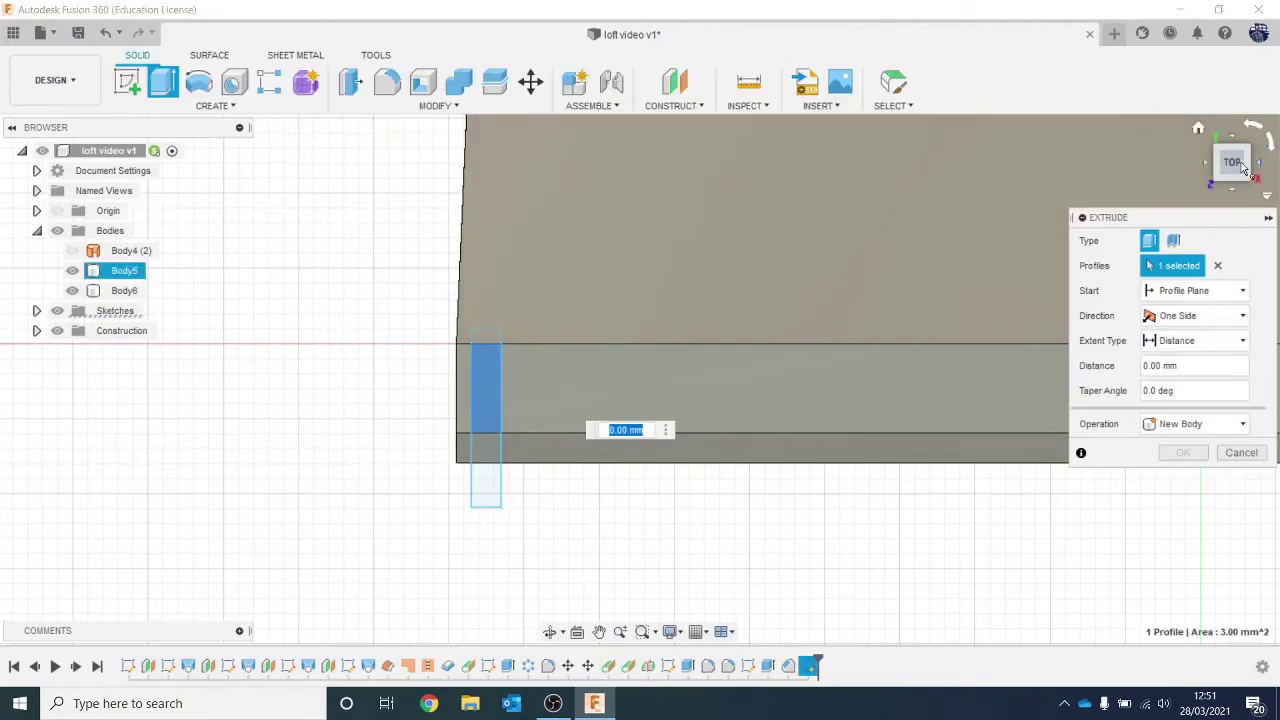
{"action": "left_click", "coordinate": [1243, 168]}
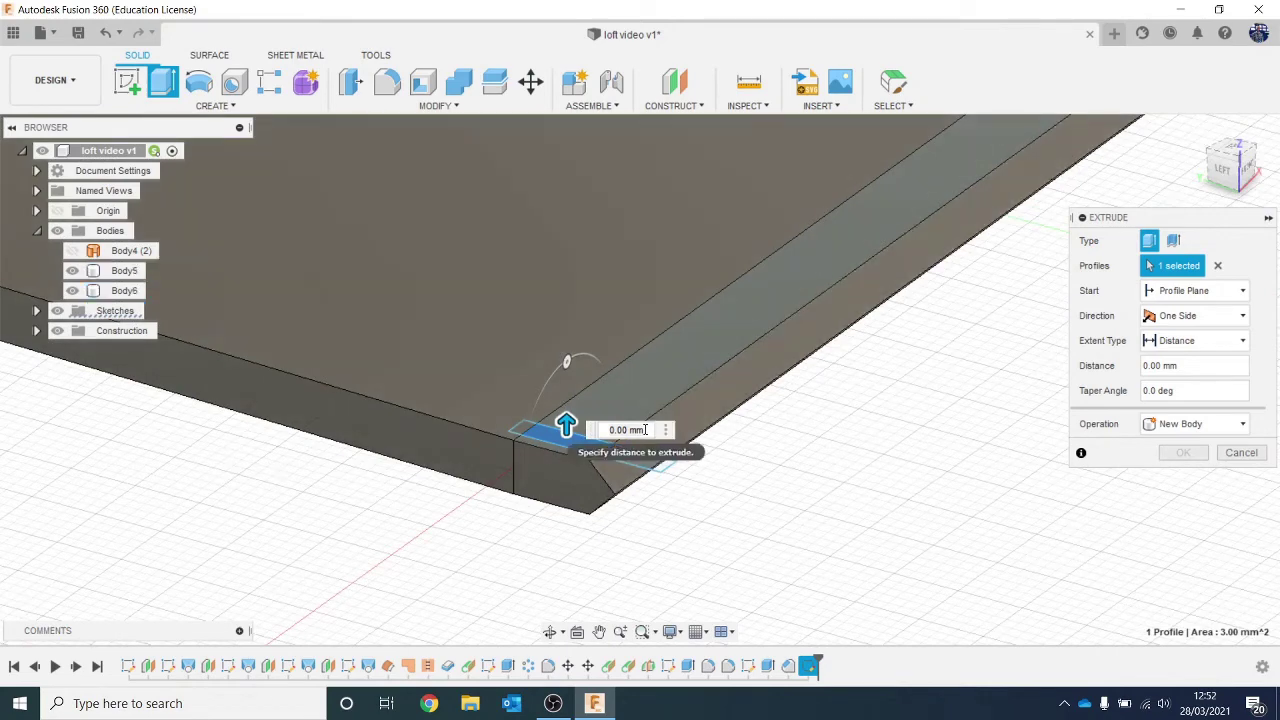
{"action": "double_click", "coordinate": [645, 429]}
{"action": "type", "text": "-"}
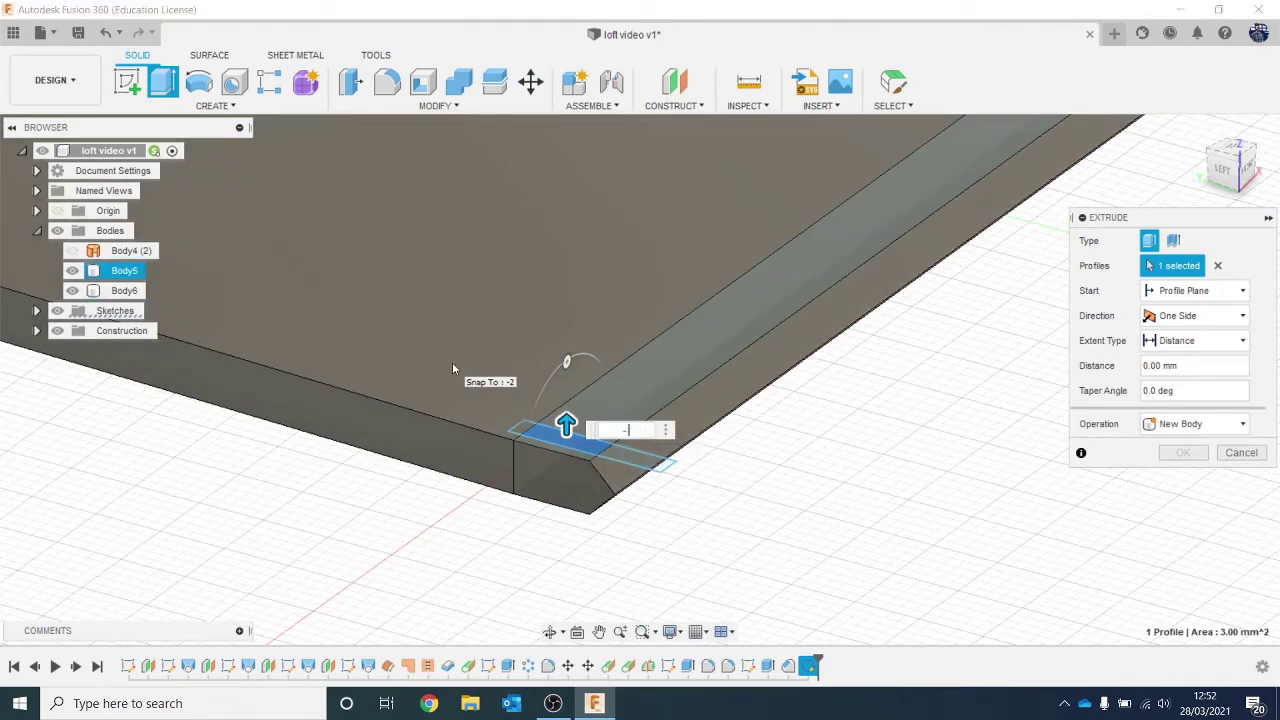
{"action": "type", "text": "0.3"}
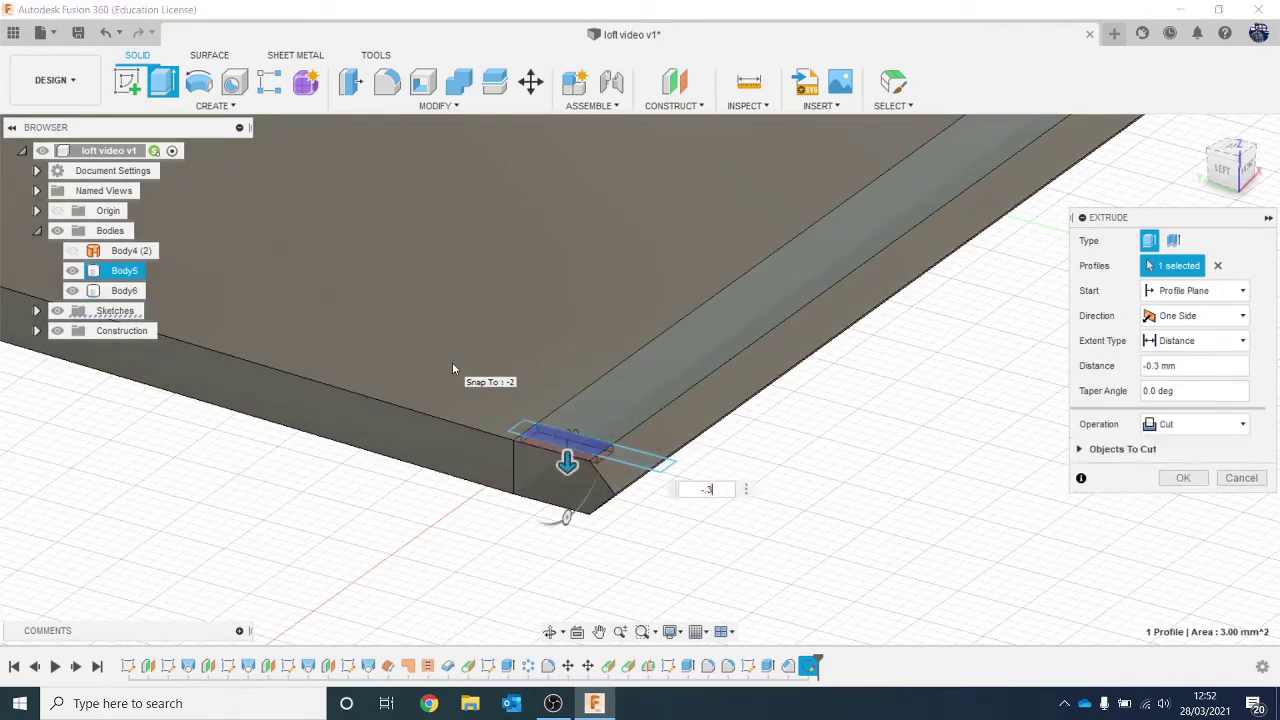
{"action": "key", "text": "Return"}
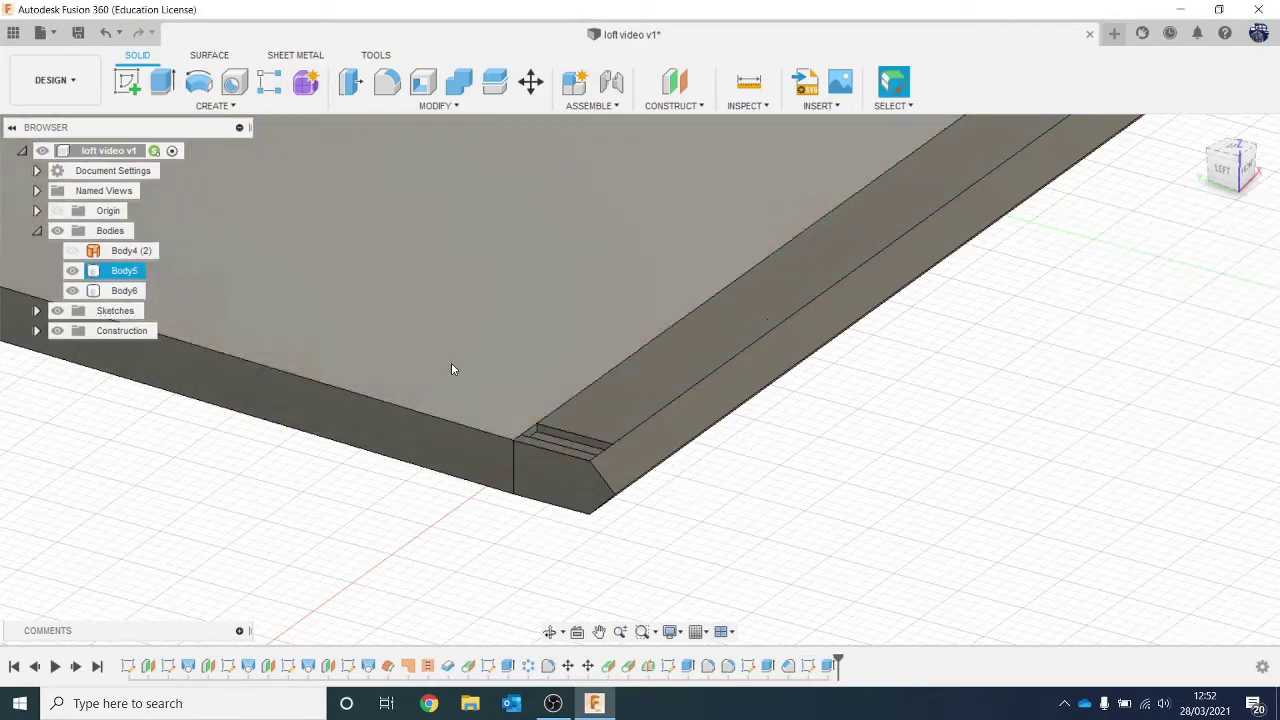
Set up a Pattern on Path of type Features, with the slot cut as object and the strip's inner long edge as path.
{"action": "scroll", "coordinate": [451, 362], "scroll_direction": "down", "scroll_amount": 1}
{"action": "mouse_move", "coordinate": [1226, 170]}
{"action": "left_mouse_down"}
{"action": "mouse_move", "coordinate": [1175, 180]}
{"action": "mouse_move", "coordinate": [1090, 250]}
{"action": "left_mouse_up"}
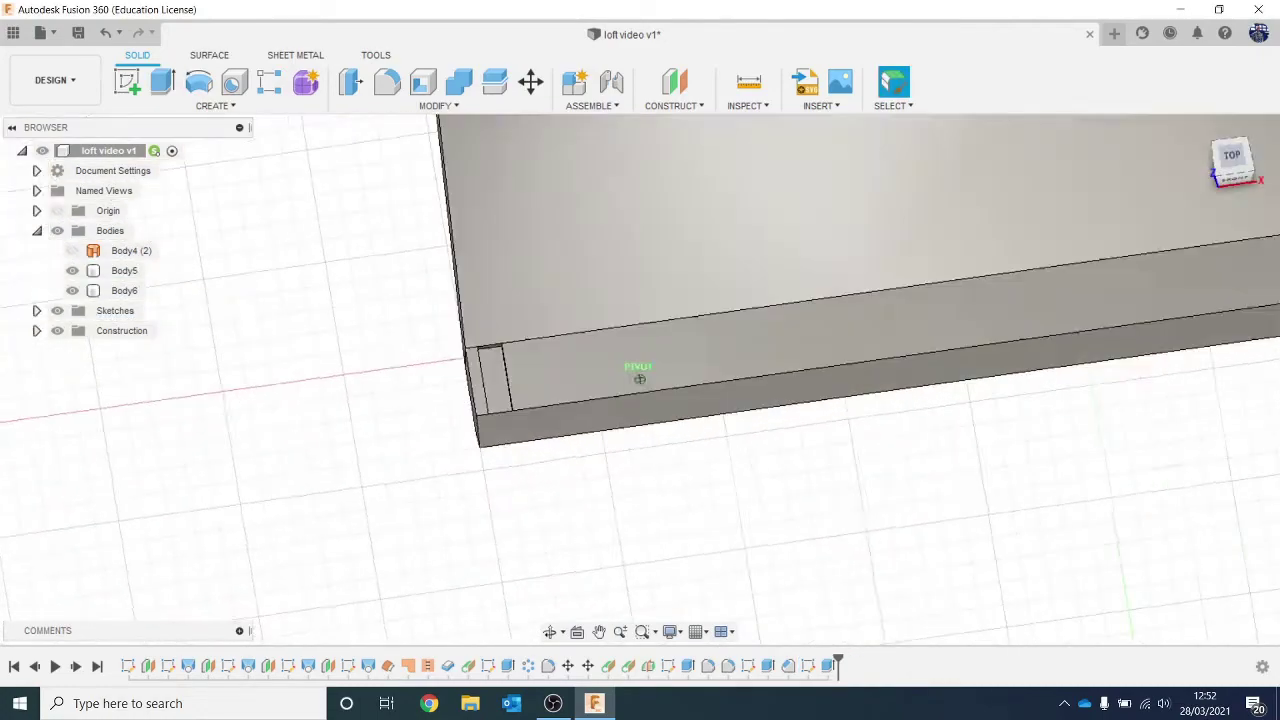
{"action": "scroll", "coordinate": [1097, 197], "scroll_direction": "down", "scroll_amount": 2}
{"action": "middle_click_drag", "start_coordinate": [1097, 197], "coordinate": [617, 280]}
{"action": "scroll", "coordinate": [620, 278], "scroll_direction": "down", "scroll_amount": 1}
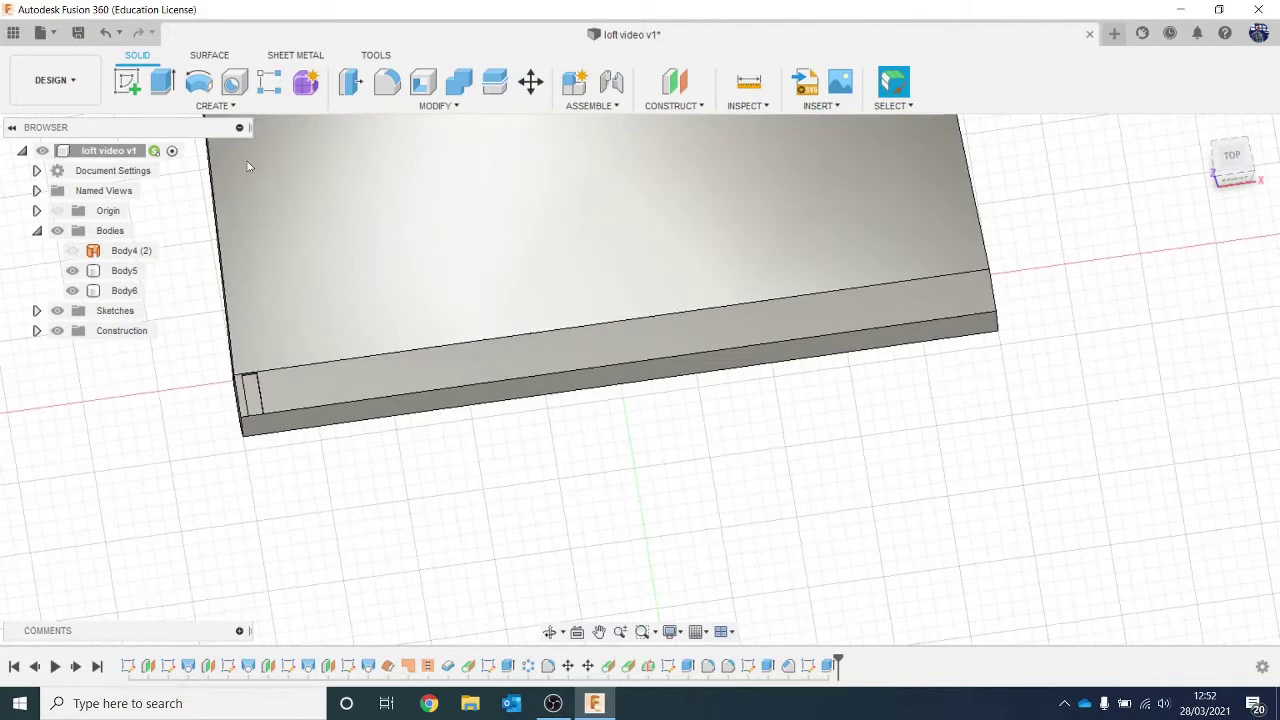
{"action": "left_click", "coordinate": [240, 104]}
{"action": "mouse_move", "coordinate": [257, 476]}
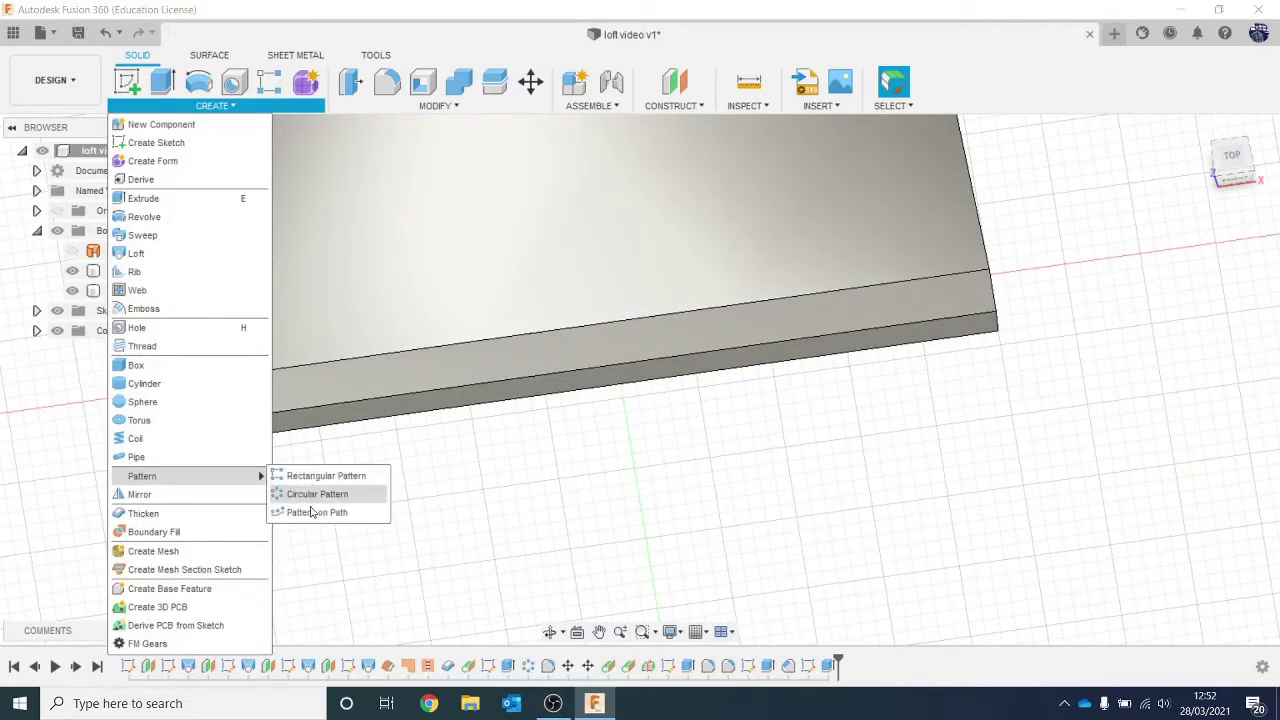
{"action": "left_click", "coordinate": [312, 512]}
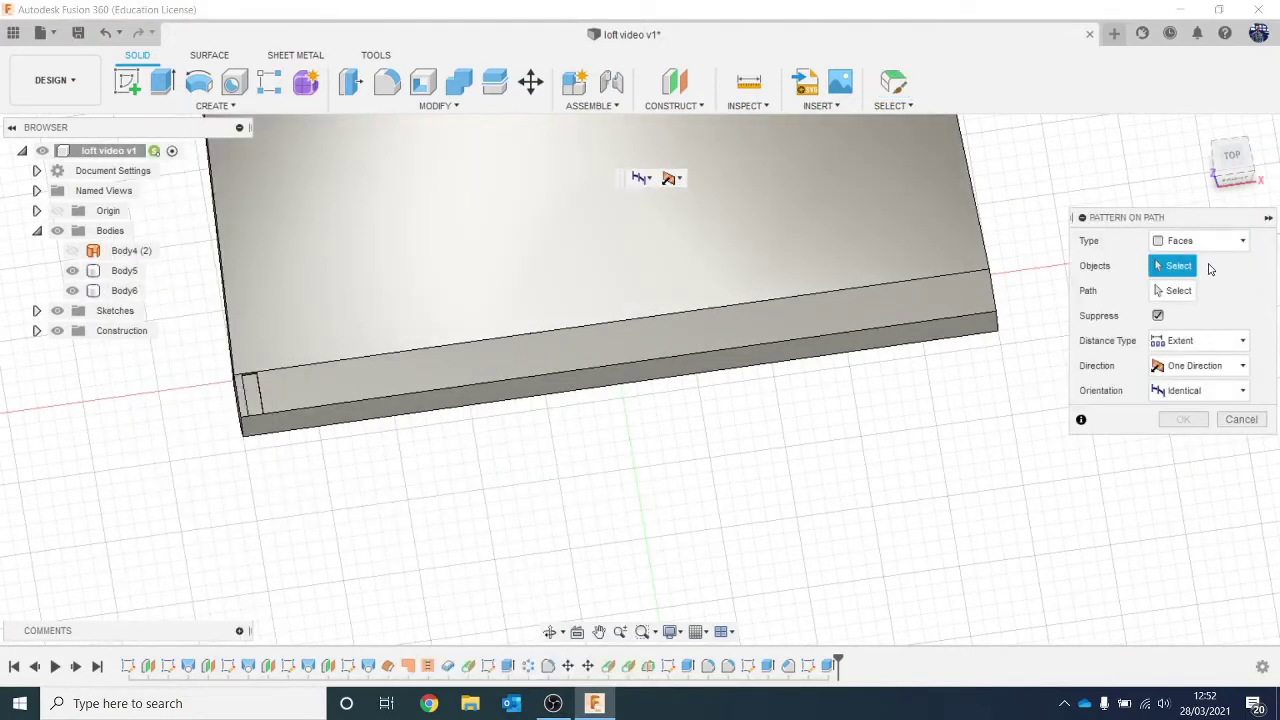
{"action": "left_click", "coordinate": [1205, 241]}
{"action": "left_click", "coordinate": [1205, 288]}
{"action": "left_click", "coordinate": [829, 665]}
{"action": "left_click", "coordinate": [1176, 290]}
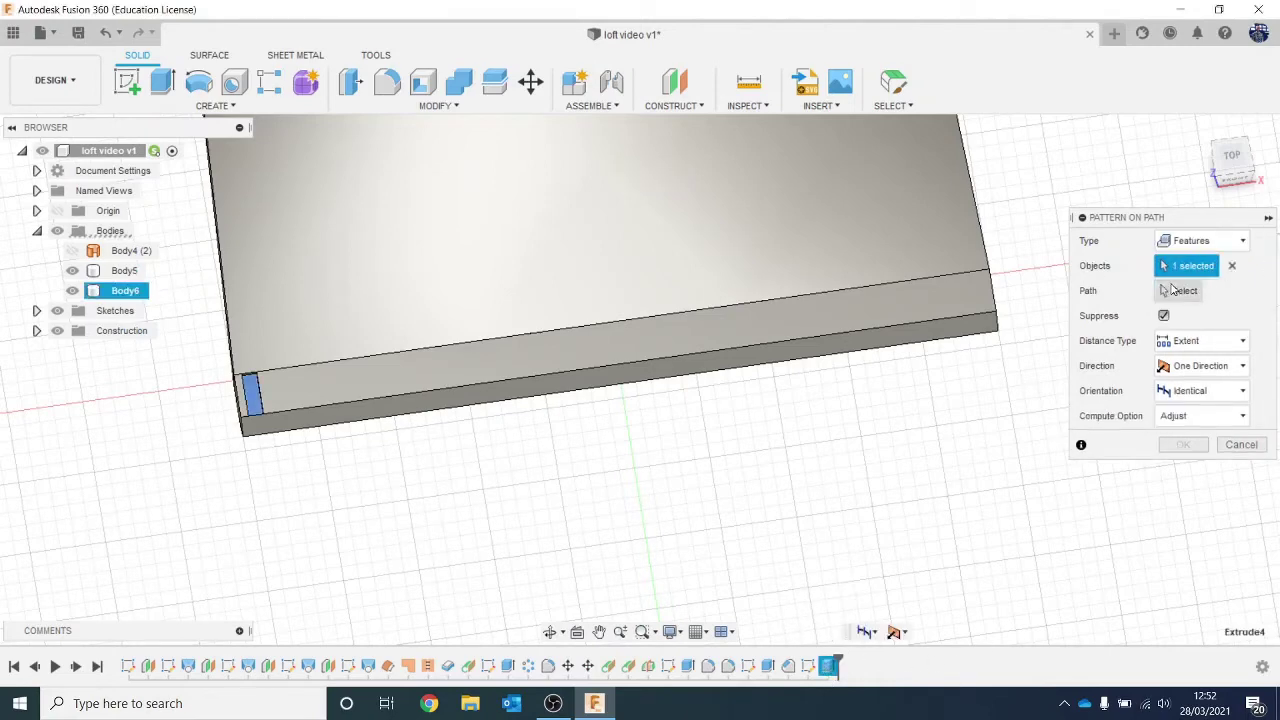
{"action": "left_click", "coordinate": [574, 331]}
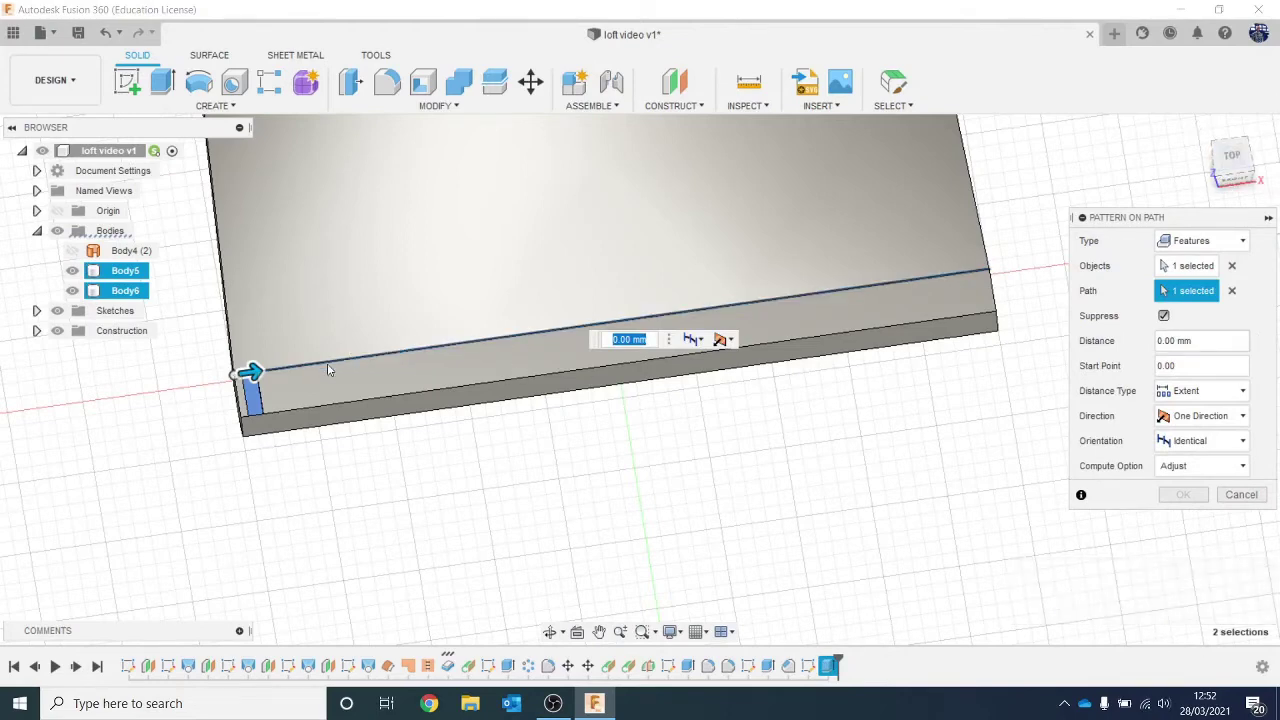
Set the path pattern's extent distance to 48 mm along the strip's edge.
{"action": "left_click_drag", "start_coordinate": [251, 372], "coordinate": [985, 291]}
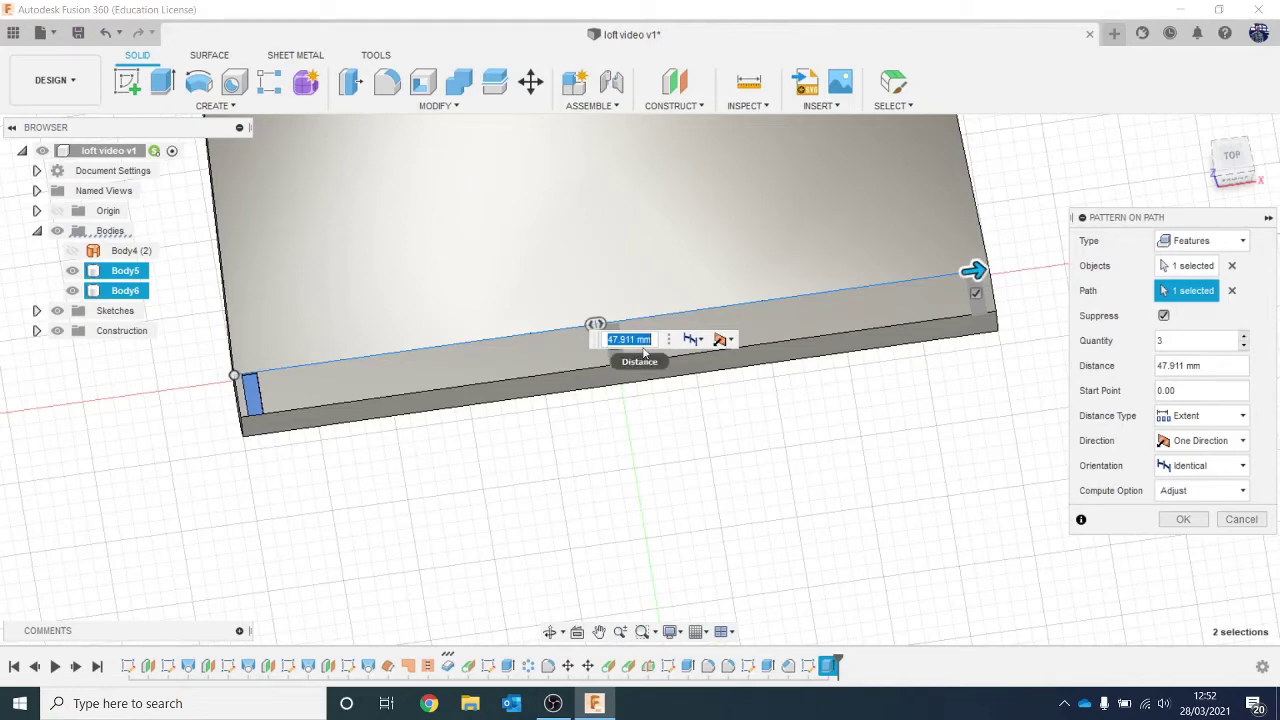
{"action": "type", "text": "50"}
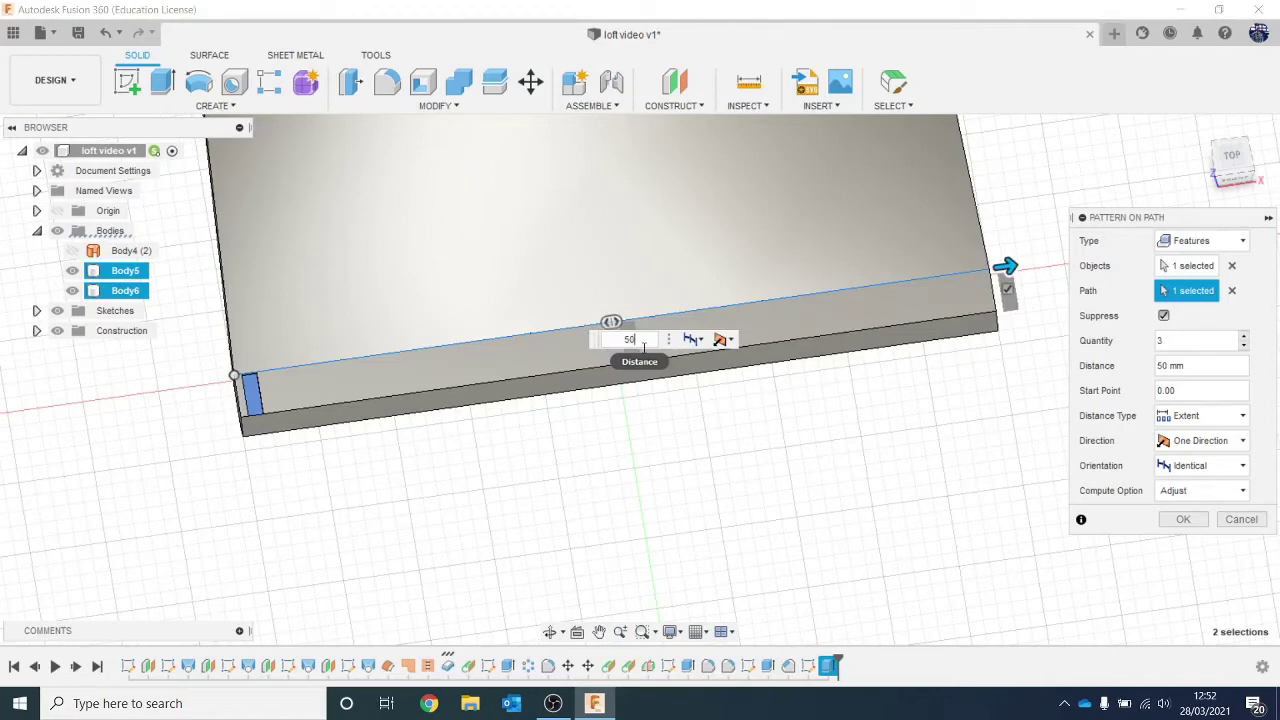
{"action": "key", "text": "BackSpace"}
{"action": "type", "text": "8"}
{"action": "key", "text": "BackSpace"}
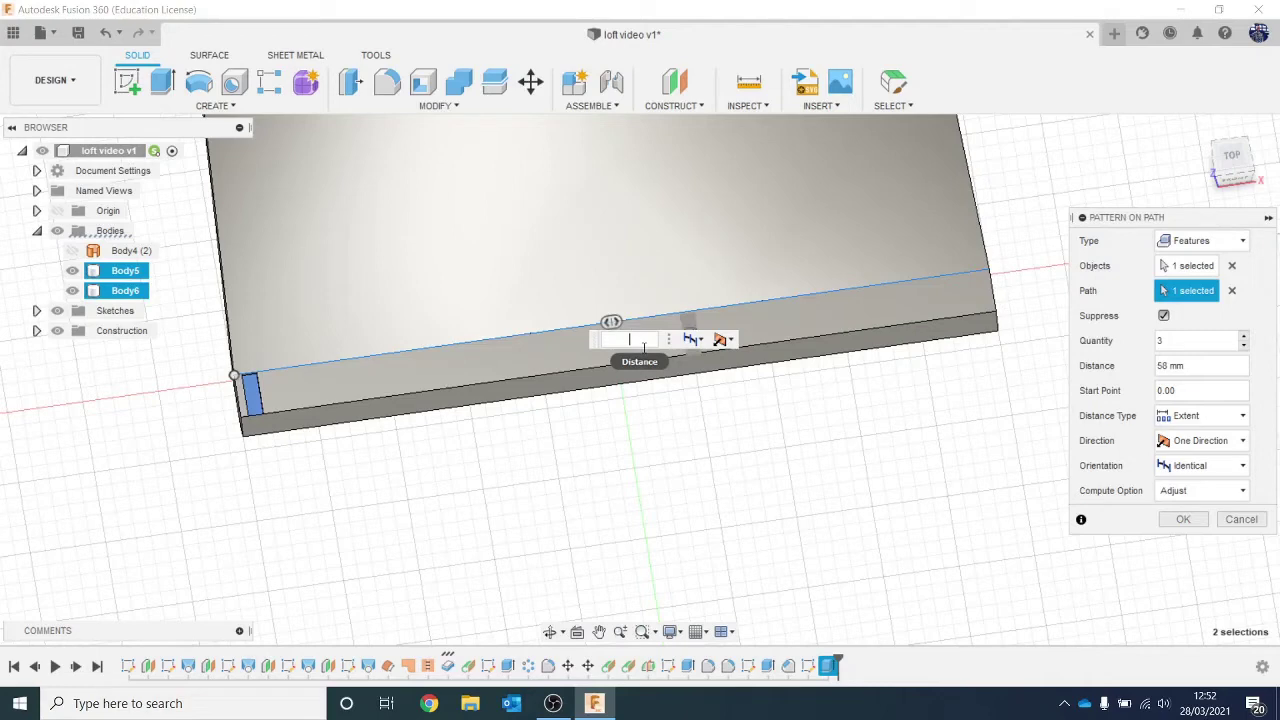
{"action": "type", "text": "48"}
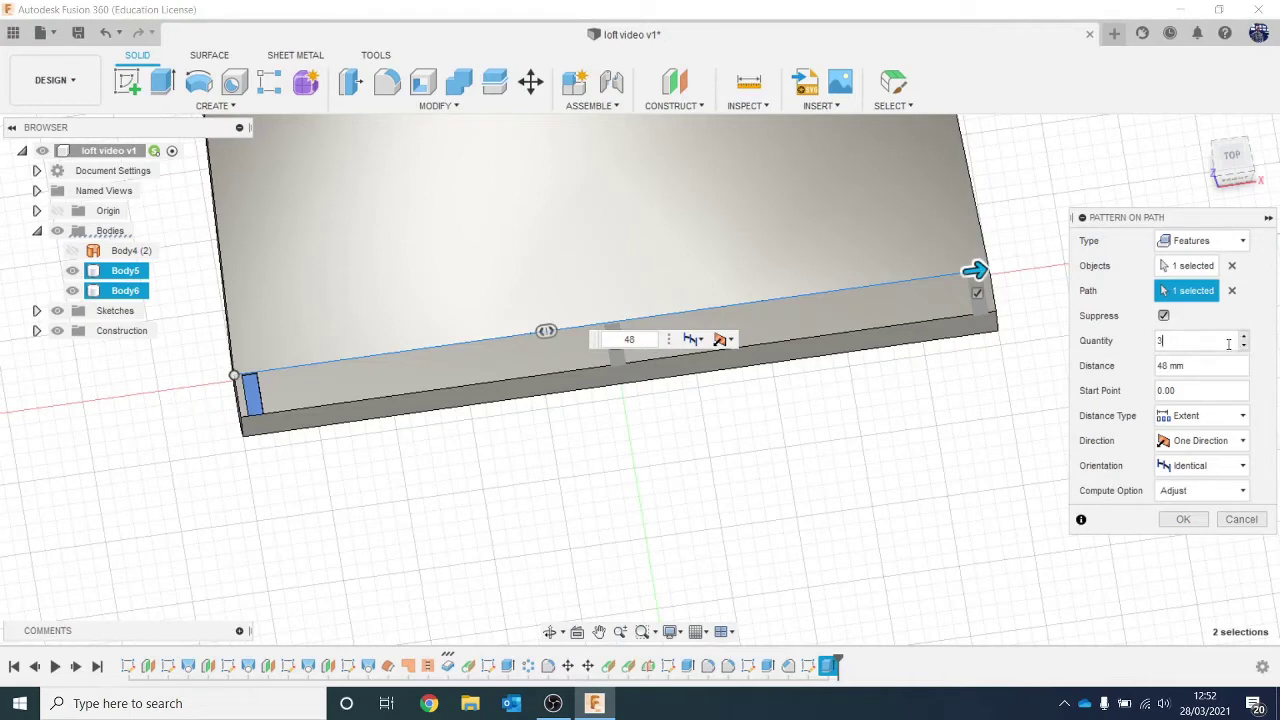
Set the path pattern's quantity to 18 and finish the row of slots along the strip.
{"action": "left_click_drag", "start_coordinate": [1228, 344], "coordinate": [1158, 341]}
{"action": "type", "text": "16"}
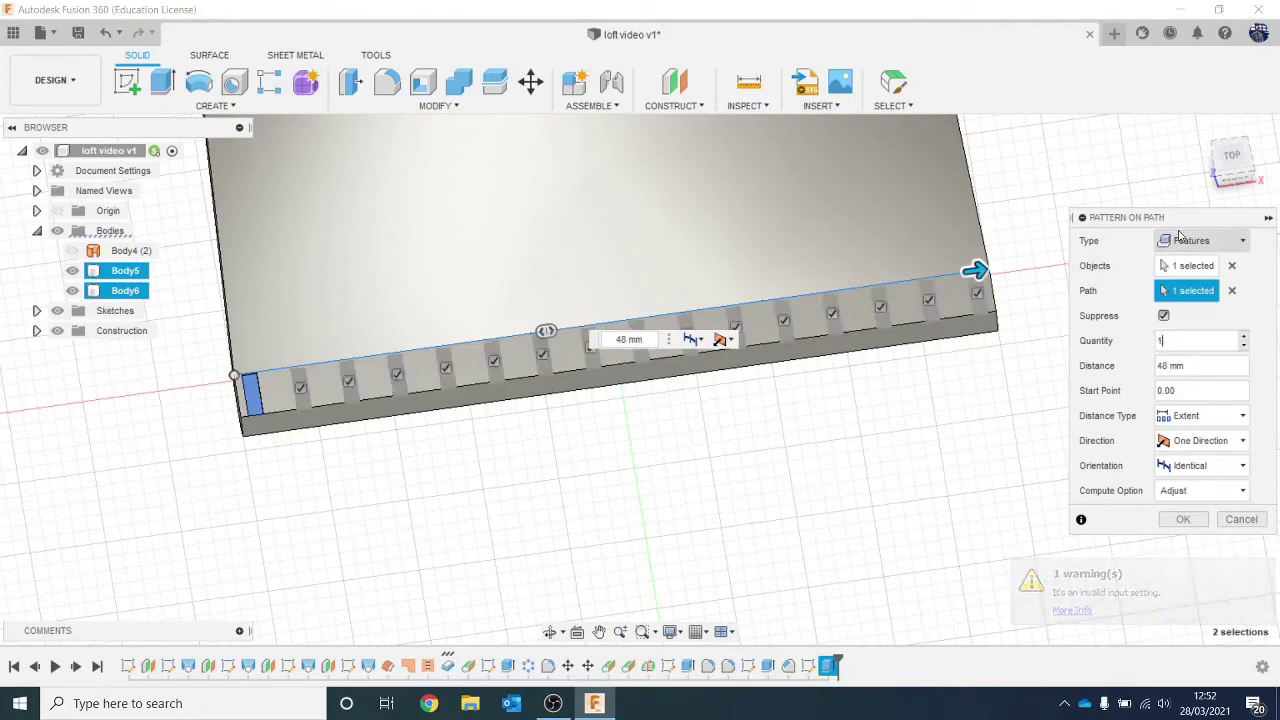
{"action": "type", "text": "8"}
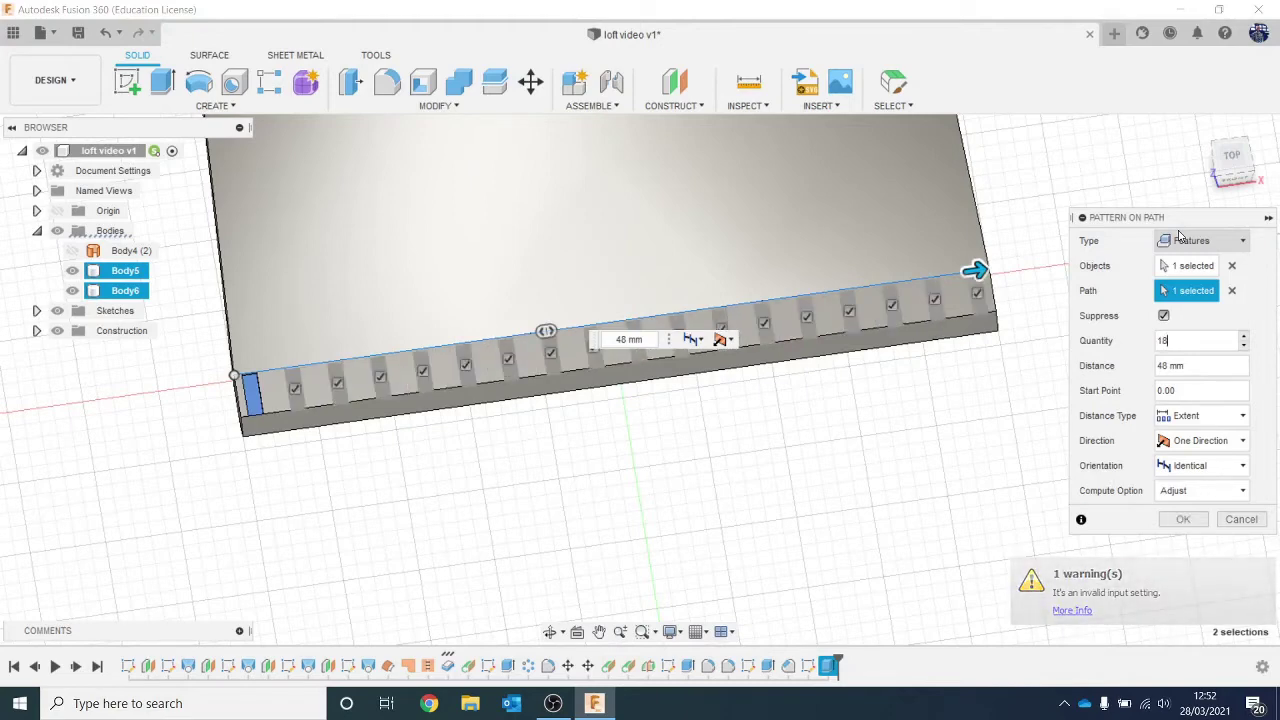
{"action": "key", "text": "Return"}
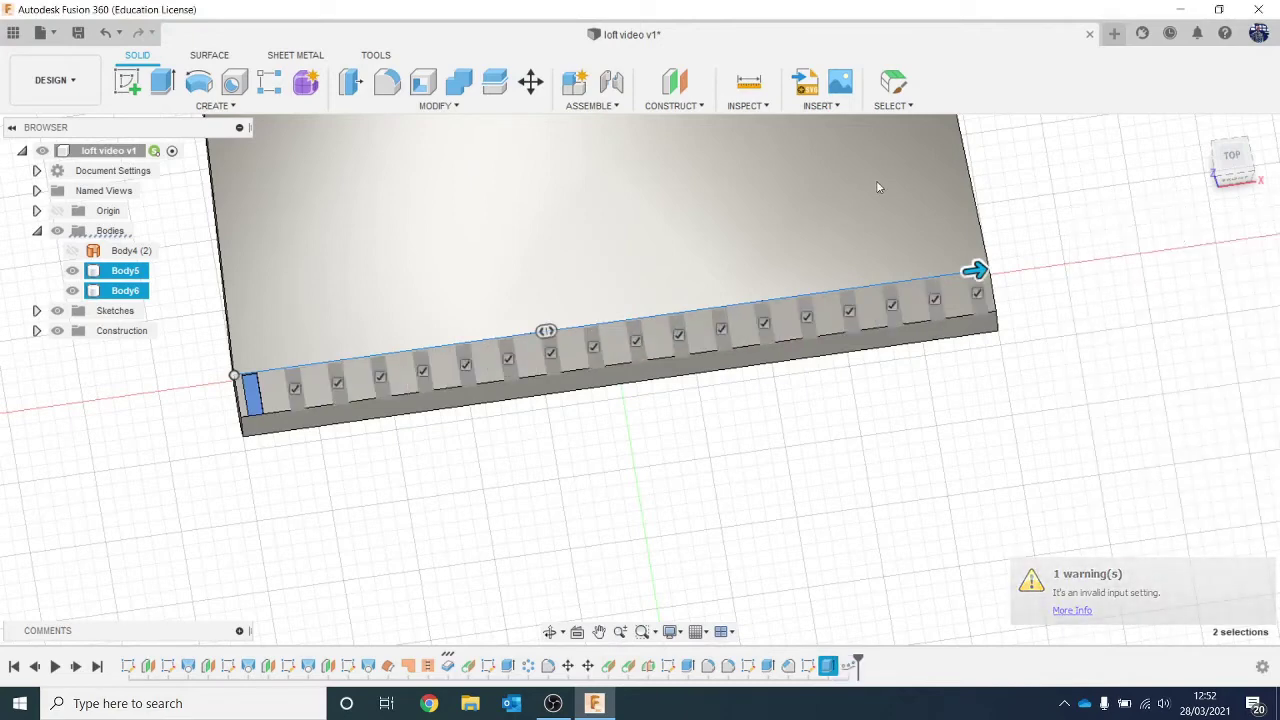
Examine the patterned slots along the strip from above and from the side.
{"action": "scroll", "coordinate": [920, 390], "scroll_direction": "down", "scroll_amount": 1}
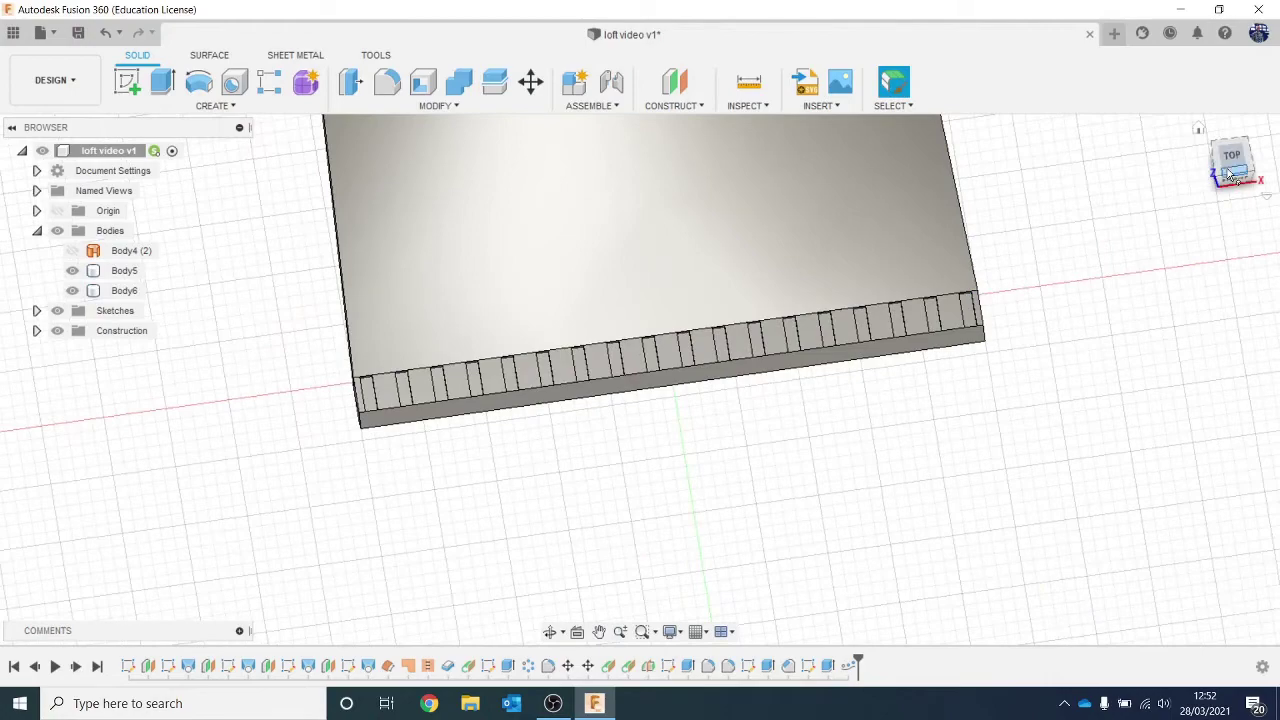
{"action": "mouse_move", "coordinate": [1230, 170]}
{"action": "left_mouse_down"}
{"action": "mouse_move", "coordinate": [1196, 140]}
{"action": "mouse_move", "coordinate": [1179, 267]}
{"action": "left_mouse_up"}
{"action": "scroll", "coordinate": [1179, 267], "scroll_direction": "down", "scroll_amount": 1}
{"action": "middle_click_drag", "start_coordinate": [1179, 267], "coordinate": [967, 372]}
{"action": "scroll", "coordinate": [763, 436], "scroll_direction": "up", "scroll_amount": 3}
{"action": "scroll", "coordinate": [920, 363], "scroll_direction": "up", "scroll_amount": 1}
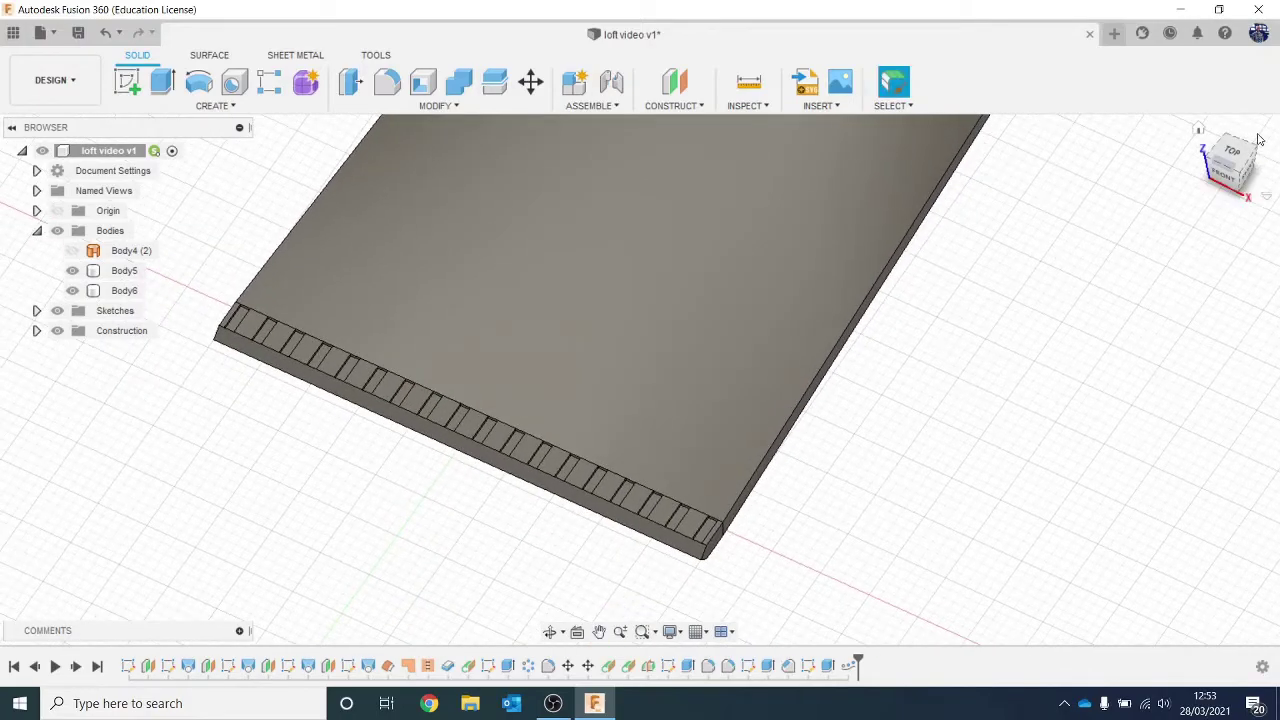
{"action": "mouse_move", "coordinate": [1236, 176]}
{"action": "left_mouse_down"}
{"action": "mouse_move", "coordinate": [1215, 112]}
{"action": "mouse_move", "coordinate": [1130, 140]}
{"action": "left_mouse_up"}
{"action": "scroll", "coordinate": [937, 289], "scroll_direction": "up", "scroll_amount": 2}
{"action": "middle_click_drag", "start_coordinate": [808, 316], "coordinate": [833, 255]}
{"action": "scroll", "coordinate": [597, 214], "scroll_direction": "up", "scroll_amount": 2}
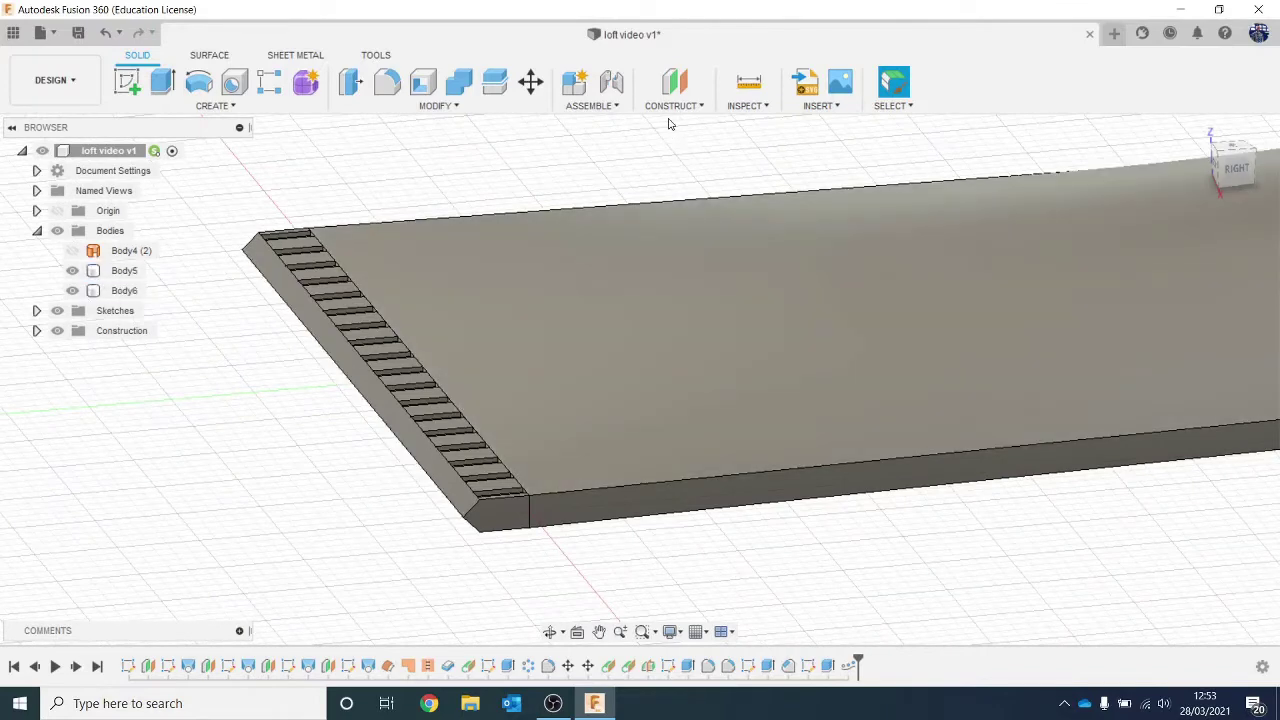
Construct a midplane between the strip's slotted top face and its flat underside.
{"action": "left_click", "coordinate": [670, 106]}
{"action": "left_click", "coordinate": [685, 177]}
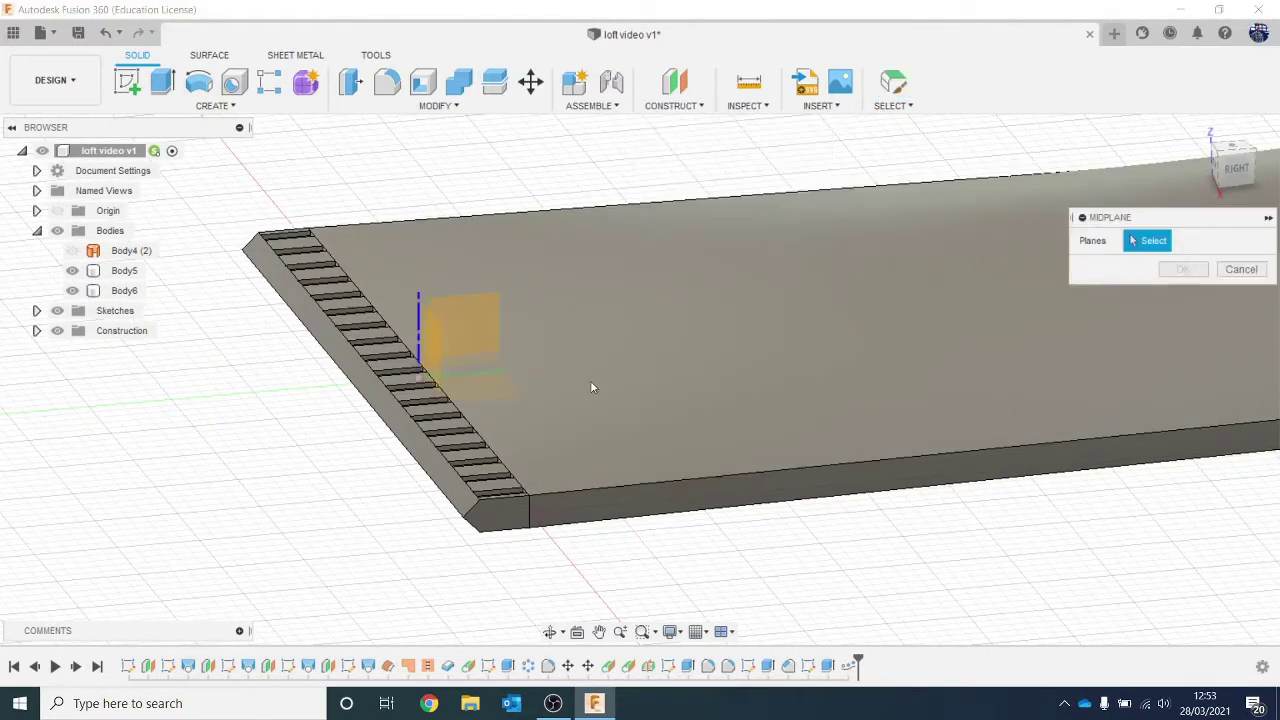
{"action": "middle_click_drag", "start_coordinate": [590, 380], "coordinate": [571, 340]}
{"action": "scroll", "coordinate": [540, 390], "scroll_direction": "up", "scroll_amount": 3}
{"action": "left_click", "coordinate": [369, 478]}
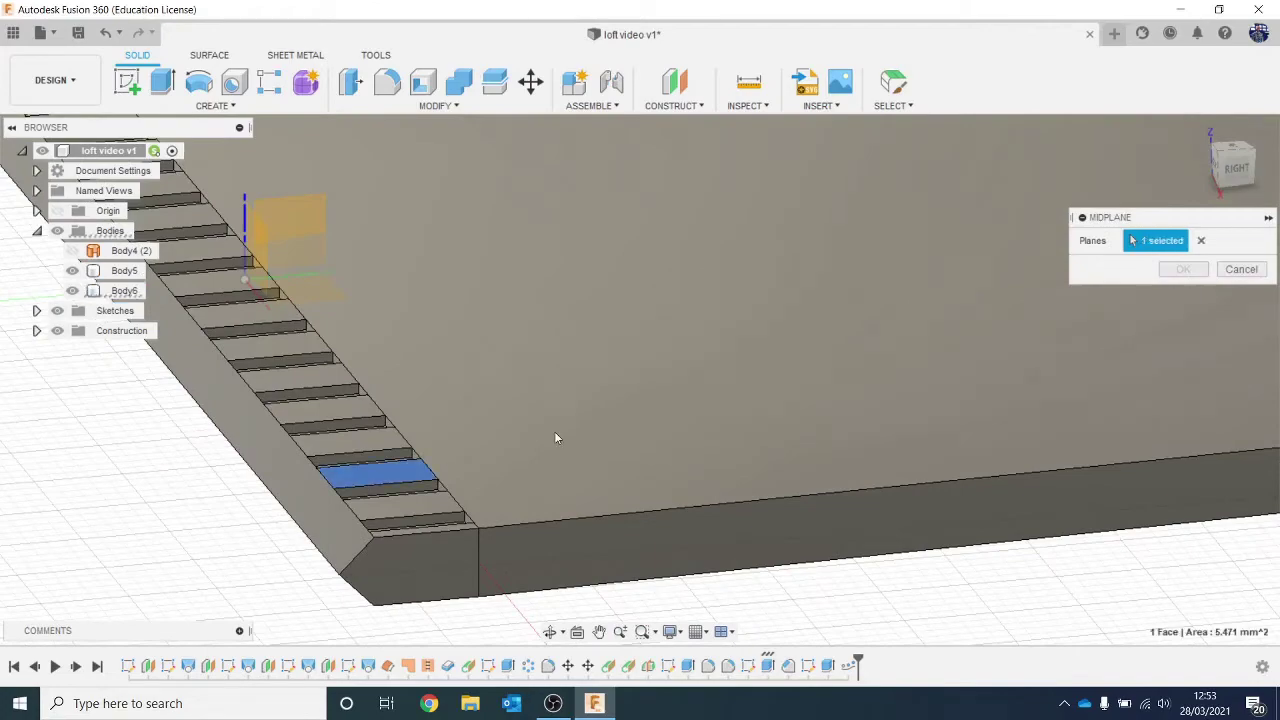
{"action": "scroll", "coordinate": [554, 437], "scroll_direction": "down", "scroll_amount": 3}
{"action": "left_click_drag", "start_coordinate": [1243, 170], "coordinate": [1236, 145]}
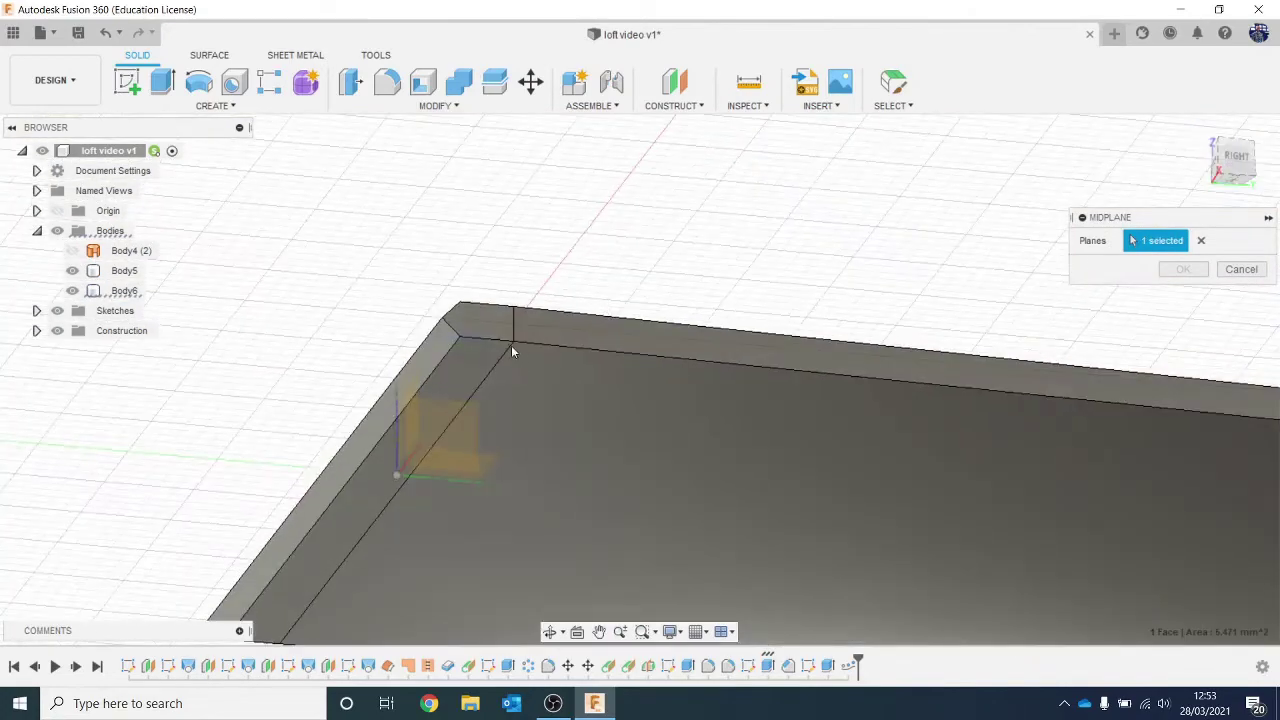
{"action": "left_click", "coordinate": [493, 361]}
{"action": "left_click", "coordinate": [1183, 269]}
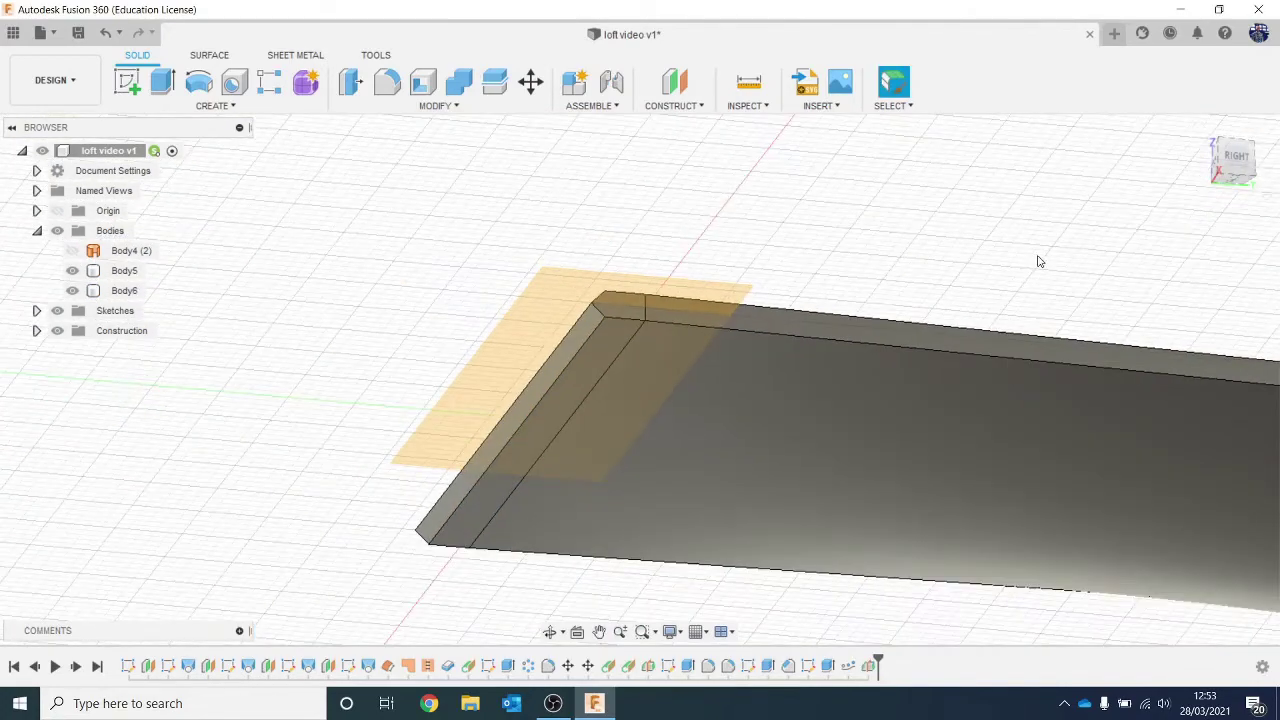
Set up a Mirror of type Features with the slot cut and its path pattern as objects.
{"action": "left_click", "coordinate": [1213, 190]}
{"action": "left_click_drag", "start_coordinate": [1213, 190], "coordinate": [1210, 194]}
{"action": "left_click", "coordinate": [222, 107]}
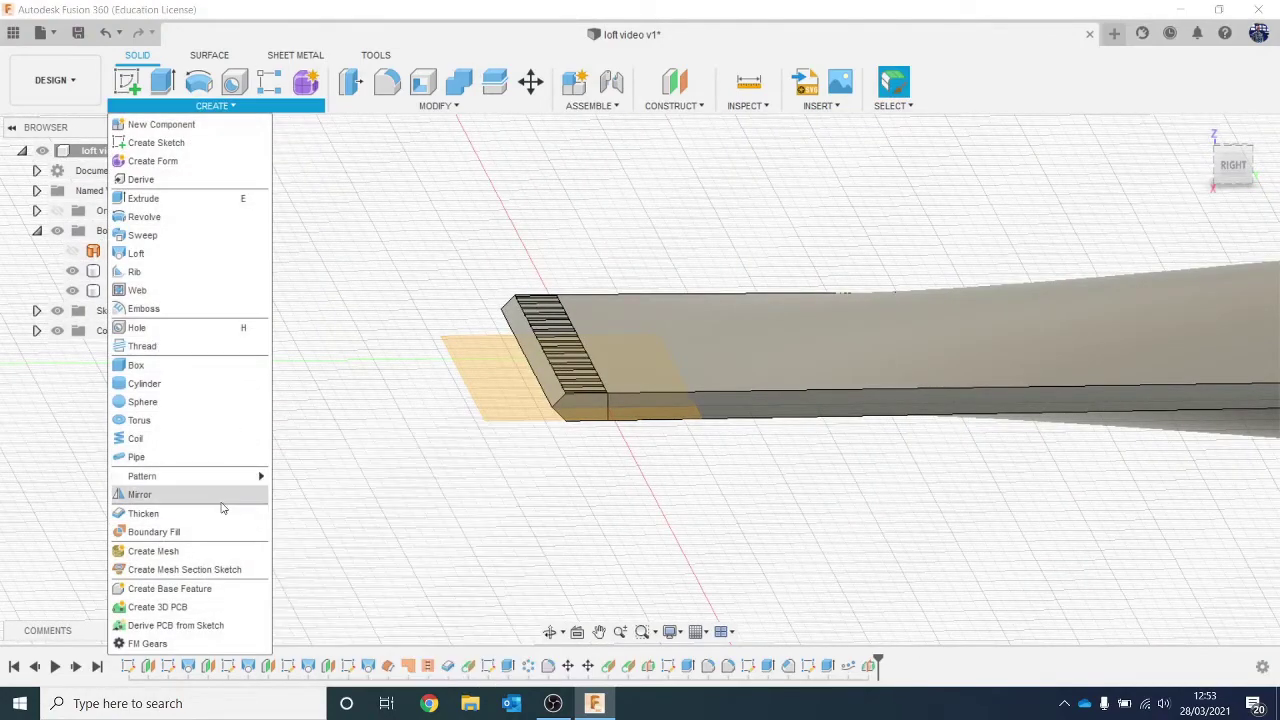
{"action": "left_click", "coordinate": [220, 495]}
{"action": "left_click", "coordinate": [1198, 247]}
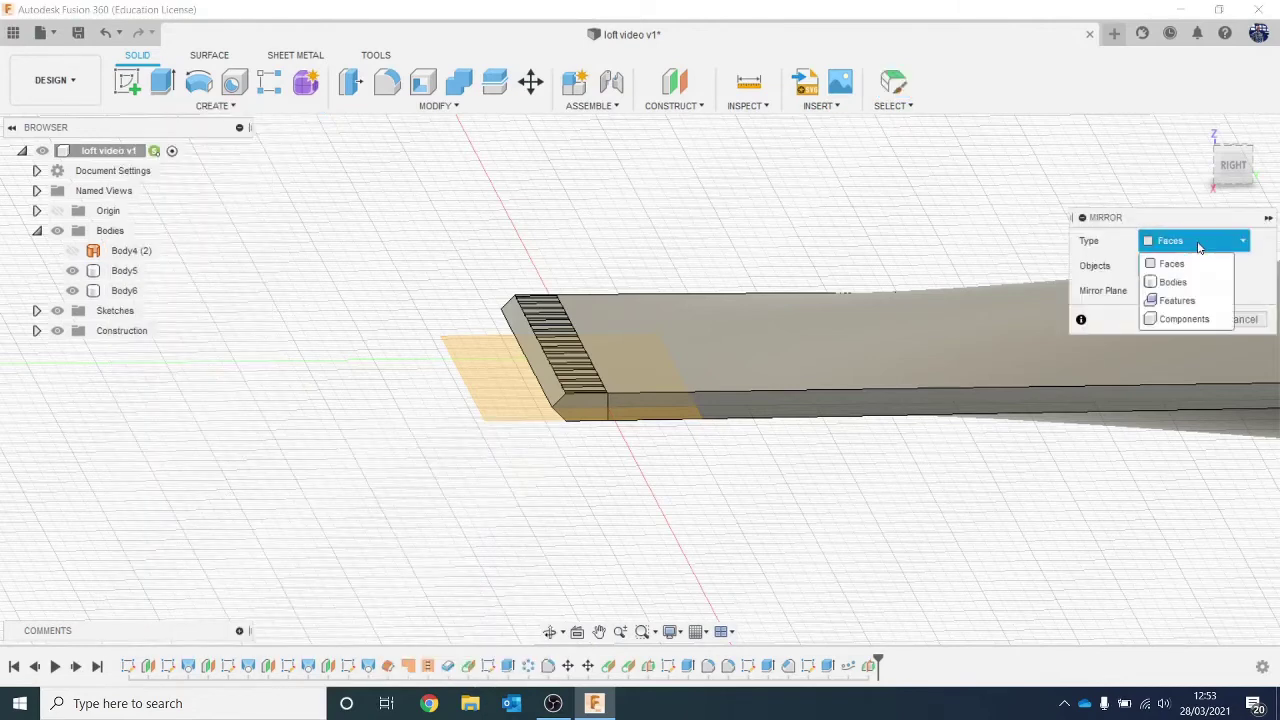
{"action": "left_click", "coordinate": [1192, 301]}
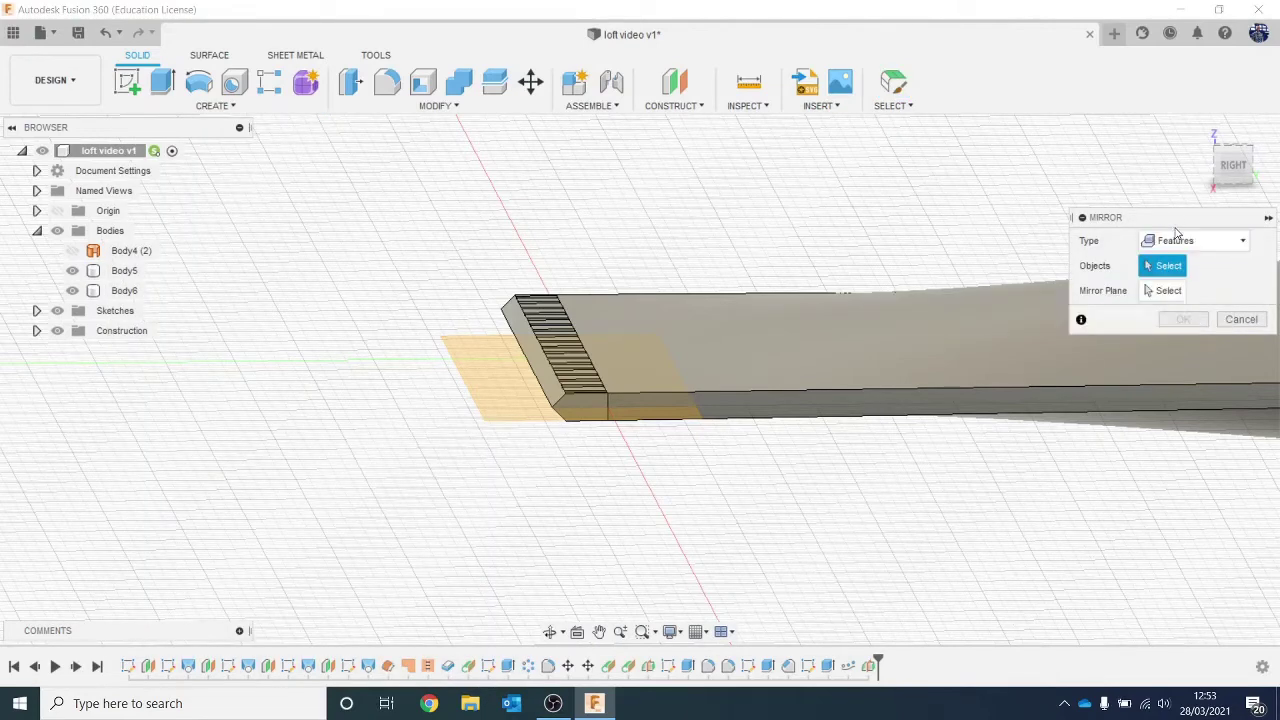
{"action": "left_click", "coordinate": [1186, 242]}
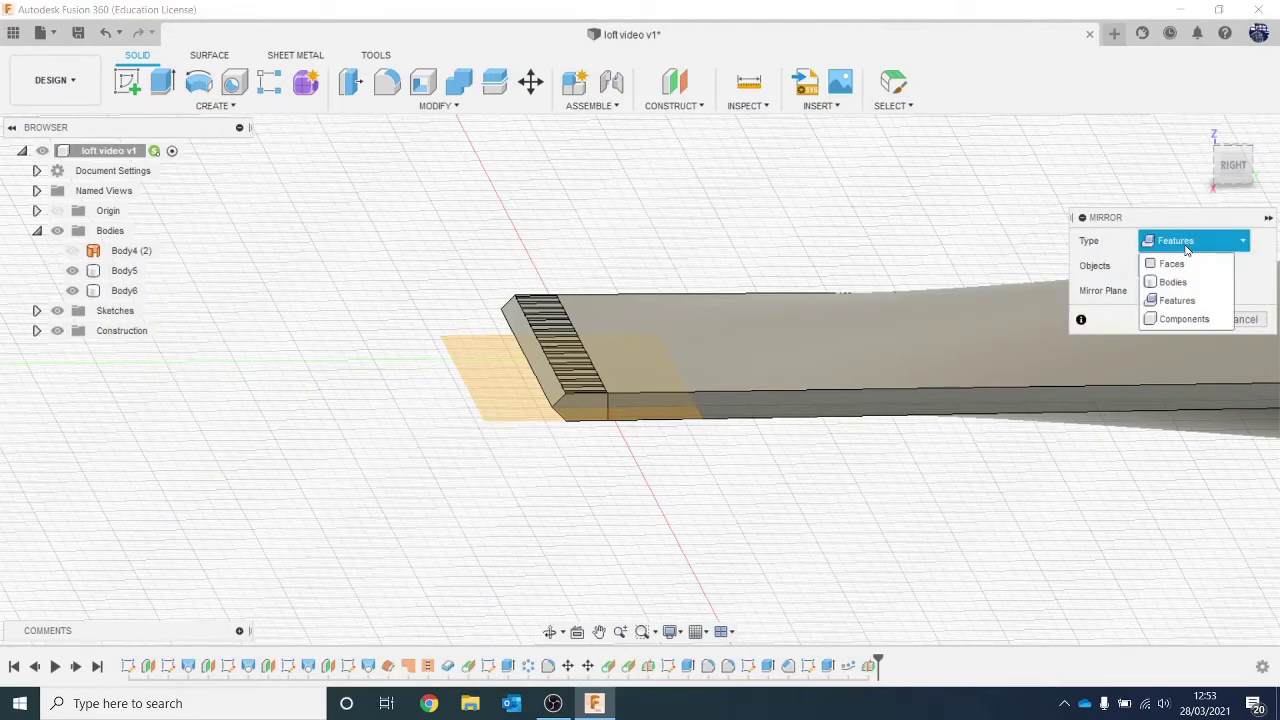
{"action": "left_click", "coordinate": [1194, 309]}
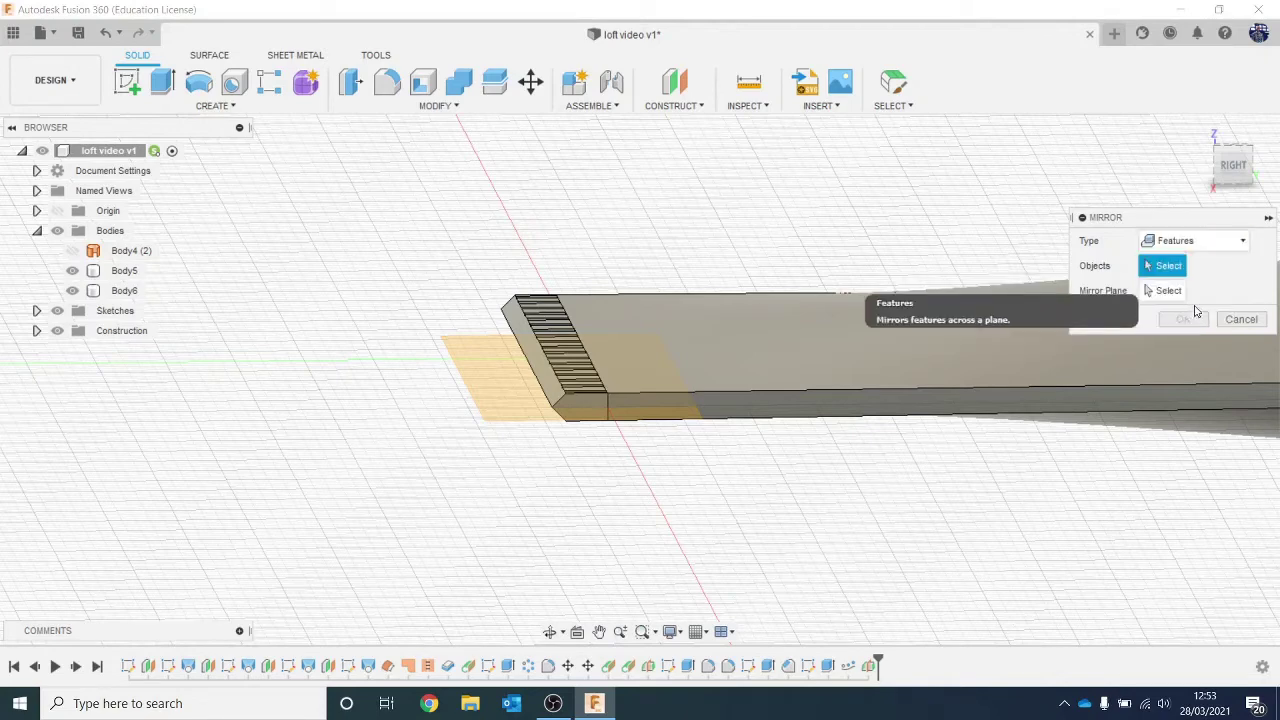
{"action": "left_click", "coordinate": [828, 665]}
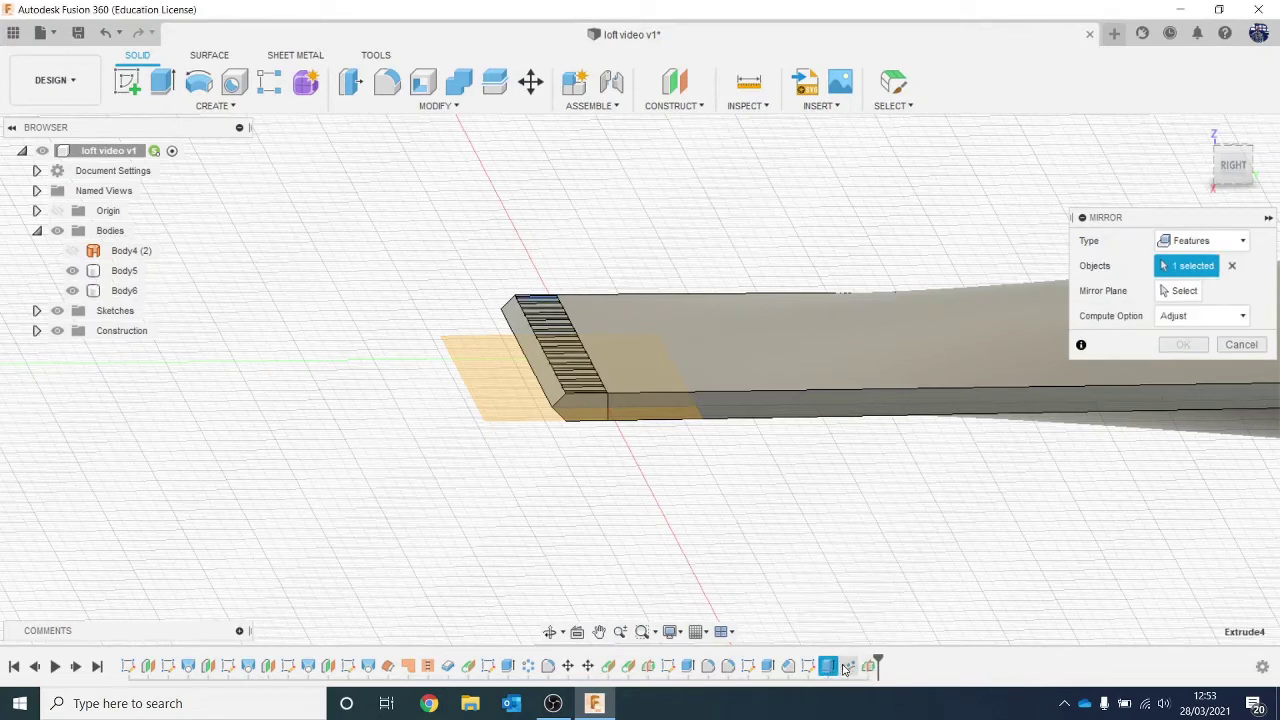
{"action": "left_click", "coordinate": [847, 667]}
Use the strip's midplane as mirror plane and complete the mirror onto the underside.
{"action": "left_click", "coordinate": [1180, 290]}
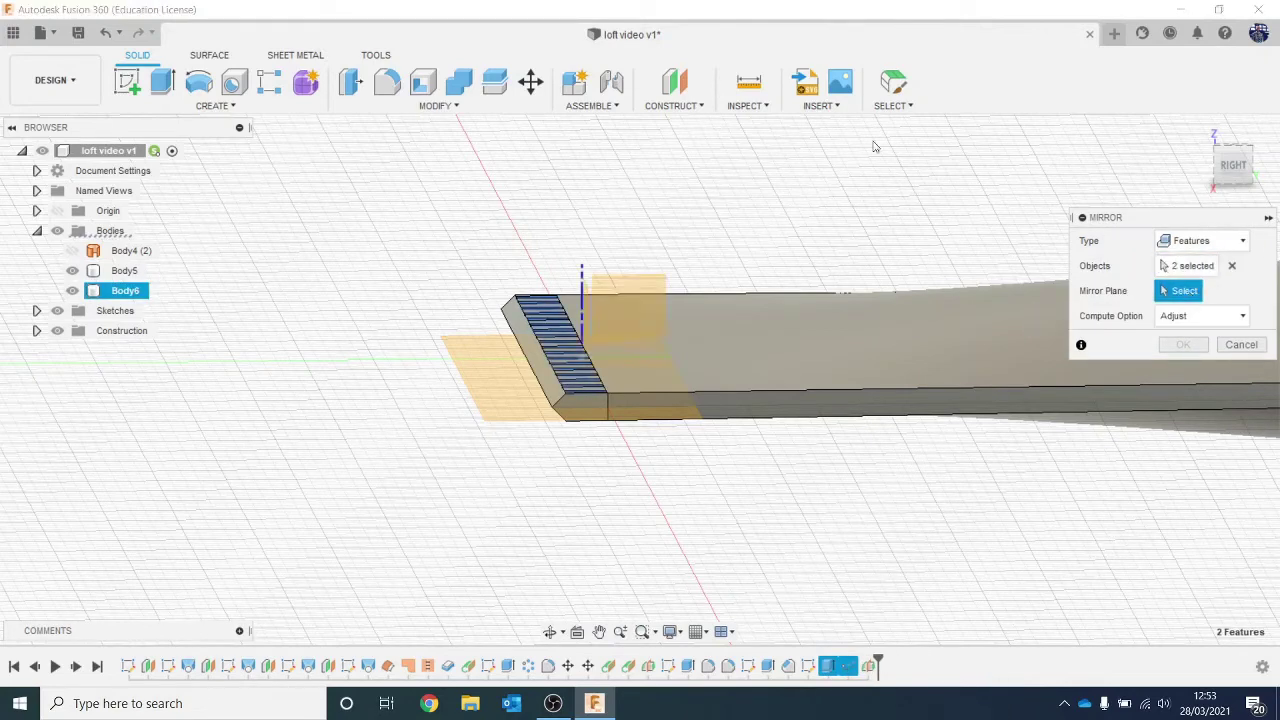
{"action": "left_click", "coordinate": [493, 363]}
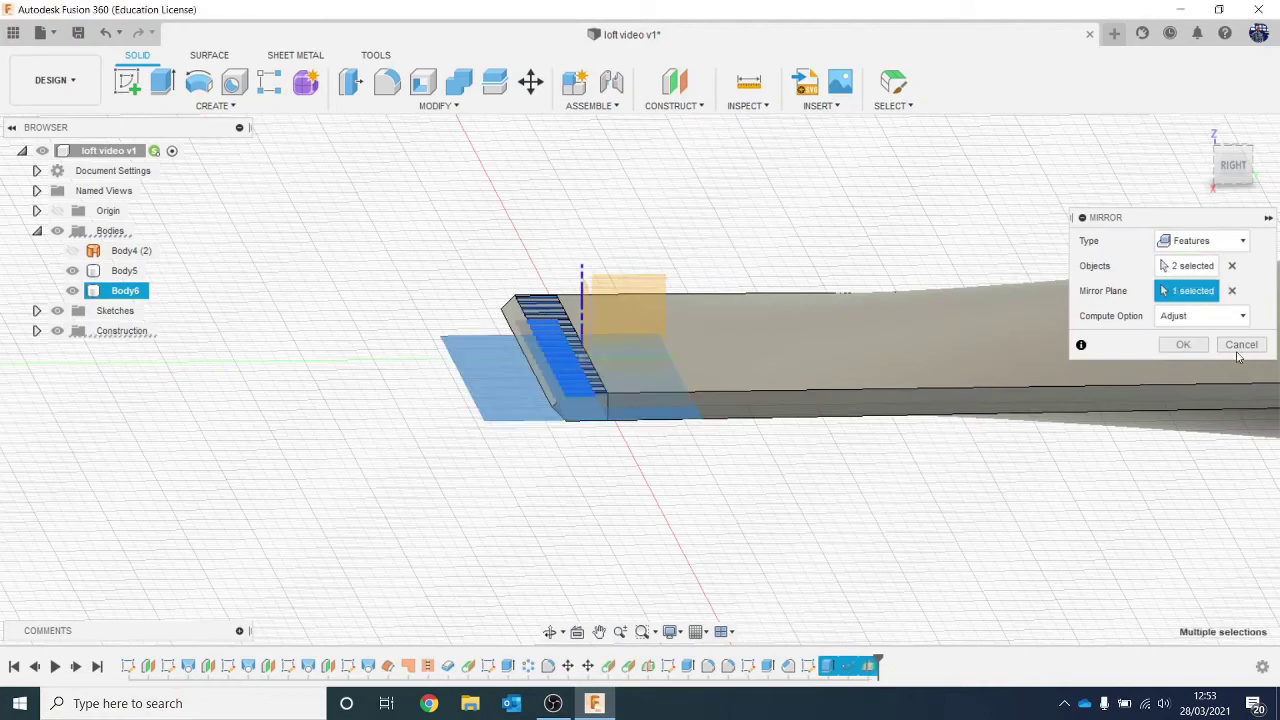
{"action": "left_click", "coordinate": [1180, 345]}
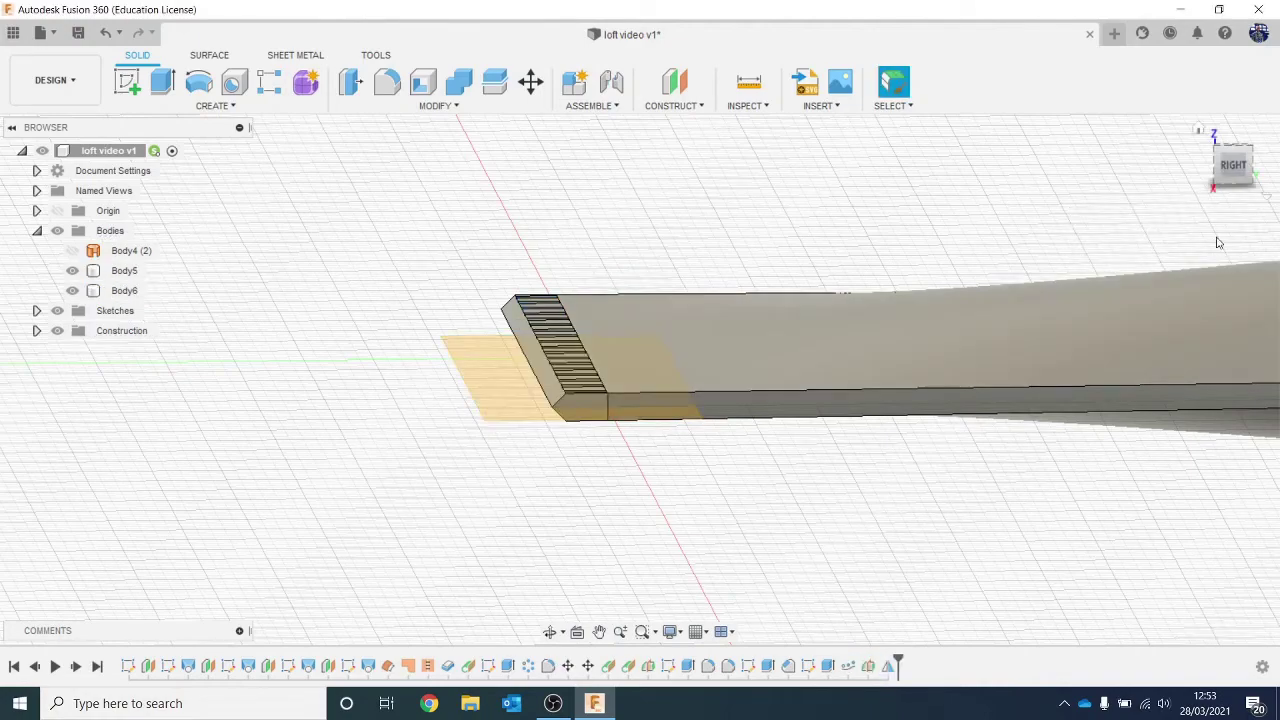
Check the strip's underside and hide the construction midplane.
{"action": "left_click", "coordinate": [1234, 165]}
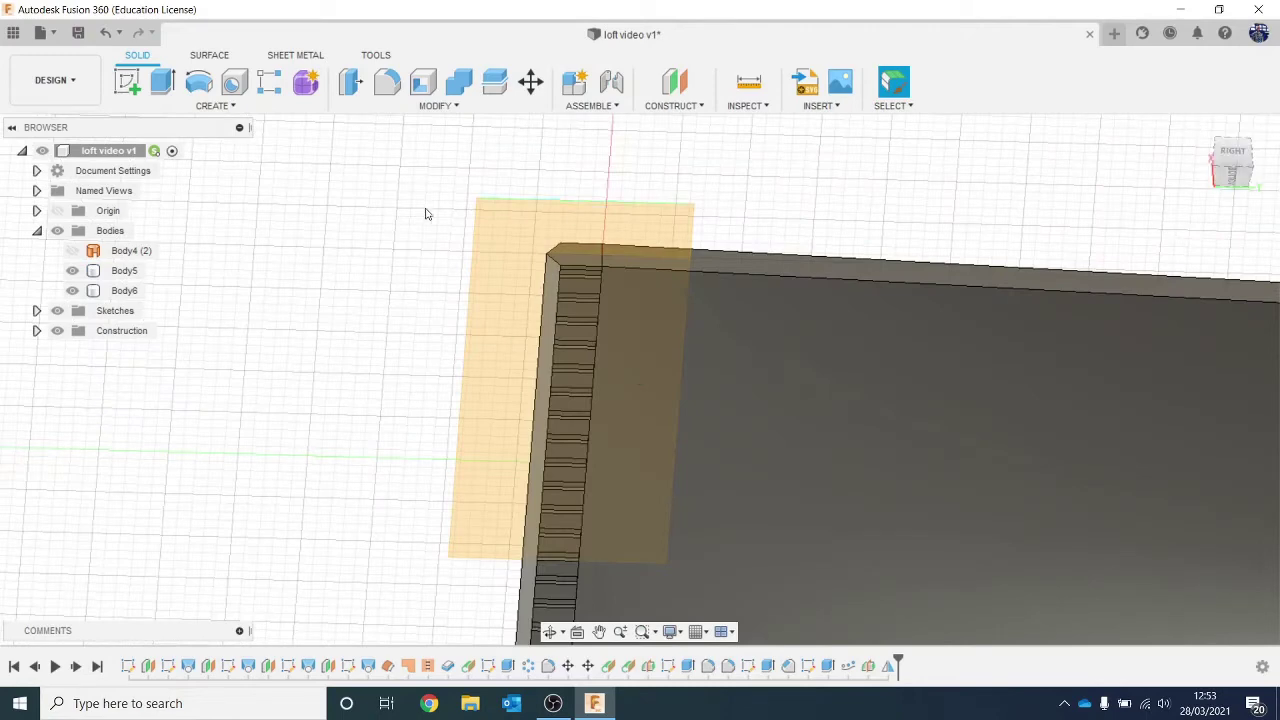
{"action": "left_click", "coordinate": [490, 238]}
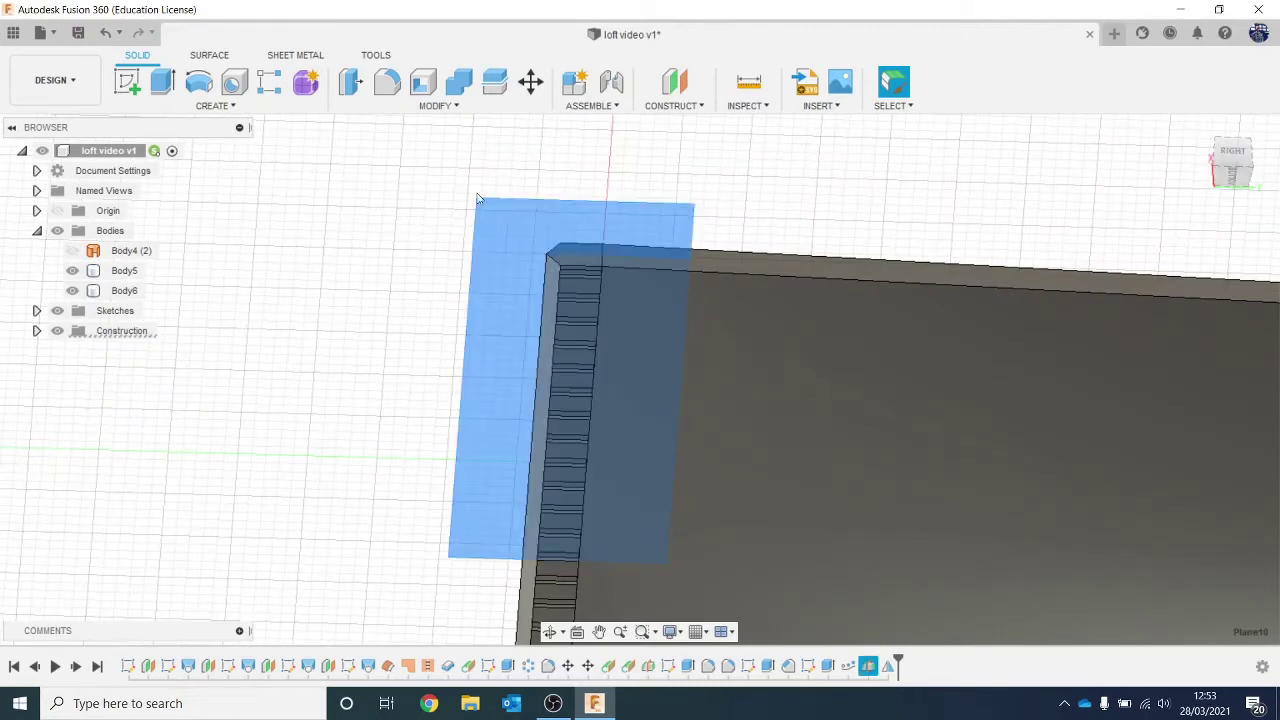
{"action": "key", "text": "v"}
Start a new sketch on the cap's inner circular face.
{"action": "scroll", "coordinate": [932, 388], "scroll_direction": "down", "scroll_amount": 3}
{"action": "middle_click_drag", "start_coordinate": [786, 381], "coordinate": [536, 334]}
{"action": "left_click_drag", "start_coordinate": [1236, 150], "coordinate": [1150, 245]}
{"action": "scroll", "coordinate": [1006, 254], "scroll_direction": "down", "scroll_amount": 3}
{"action": "middle_click_drag", "start_coordinate": [994, 244], "coordinate": [366, 283]}
{"action": "middle_click_drag", "start_coordinate": [1232, 172], "coordinate": [1273, 248], "text": "shift"}
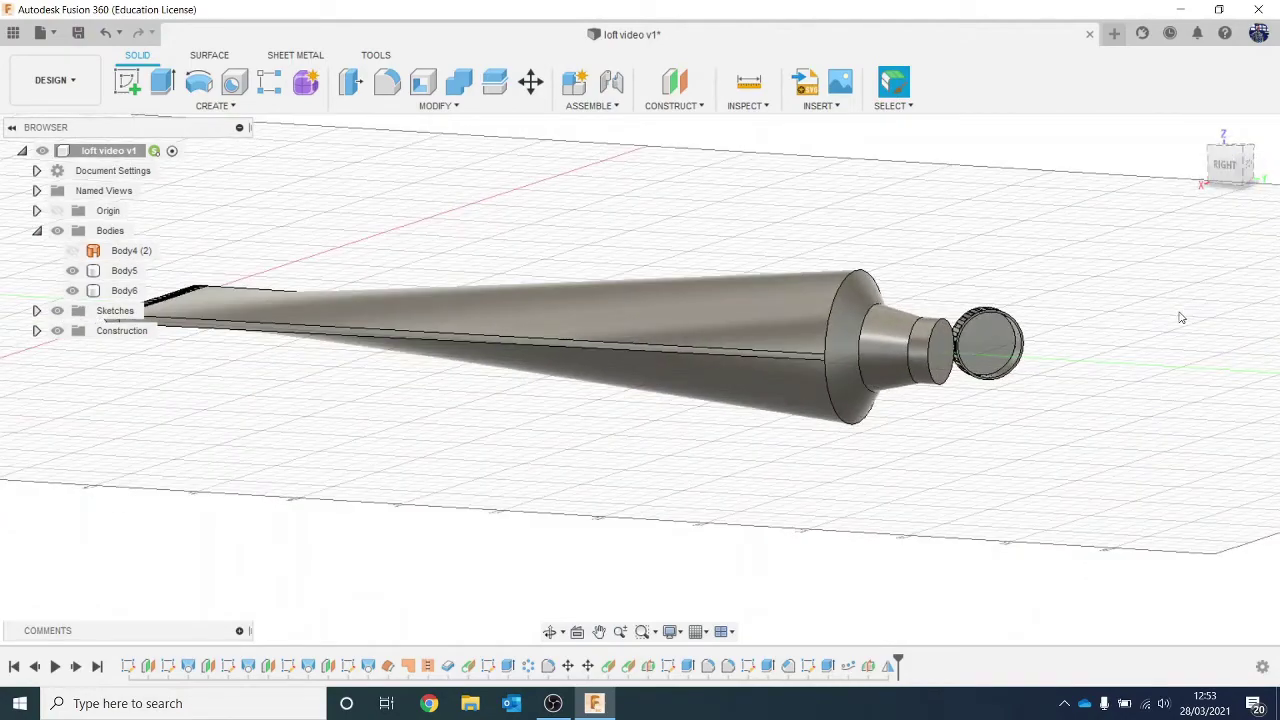
{"action": "scroll", "coordinate": [1180, 317], "scroll_direction": "up", "scroll_amount": 3}
{"action": "left_click", "coordinate": [127, 80]}
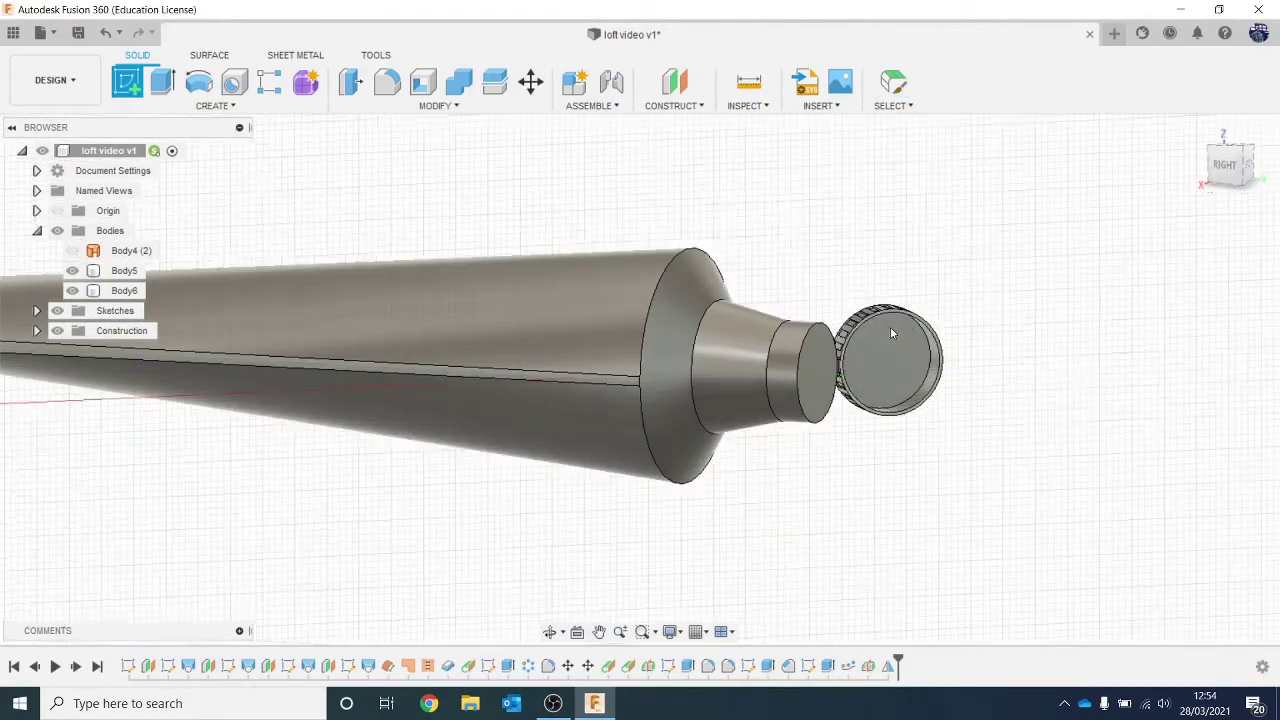
{"action": "left_click", "coordinate": [886, 330]}
{"action": "scroll", "coordinate": [760, 350], "scroll_direction": "up", "scroll_amount": 3}
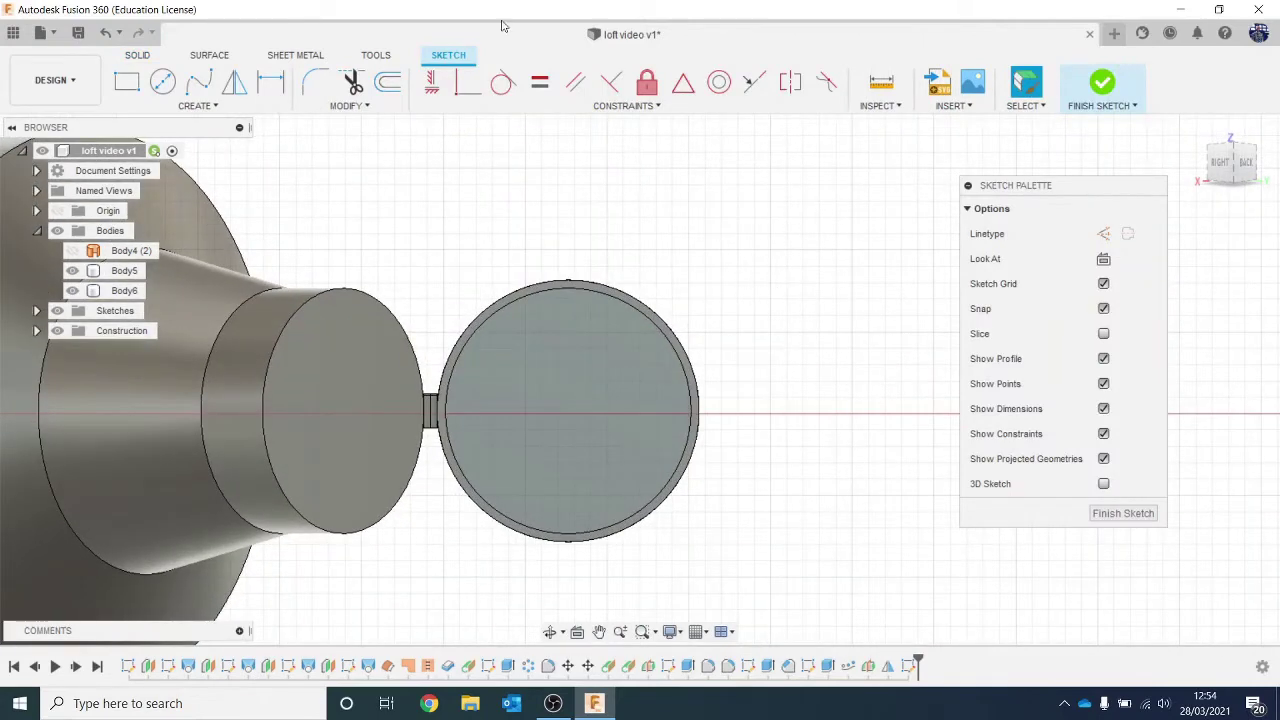
Offset the circular edge of the cap's inner face inward by about 1.1 mm.
{"action": "left_click", "coordinate": [388, 82]}
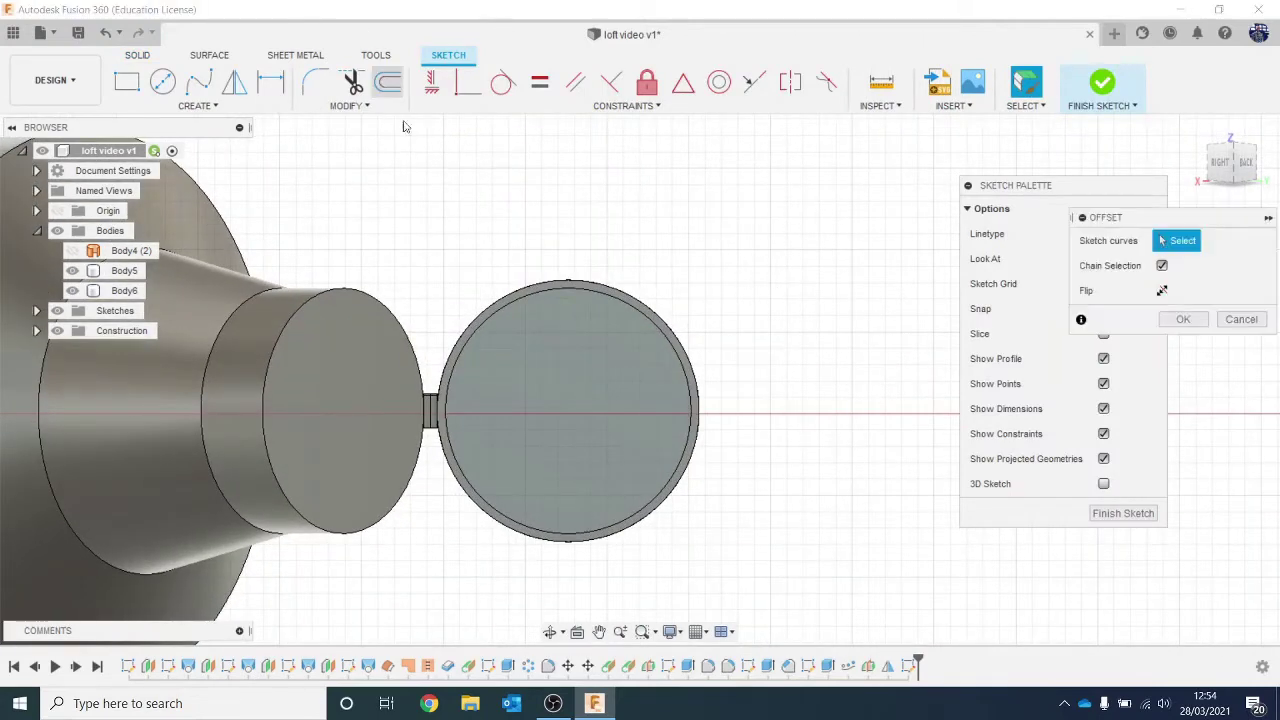
{"action": "left_click", "coordinate": [580, 293]}
{"action": "left_click_drag", "start_coordinate": [581, 272], "coordinate": [577, 310]}
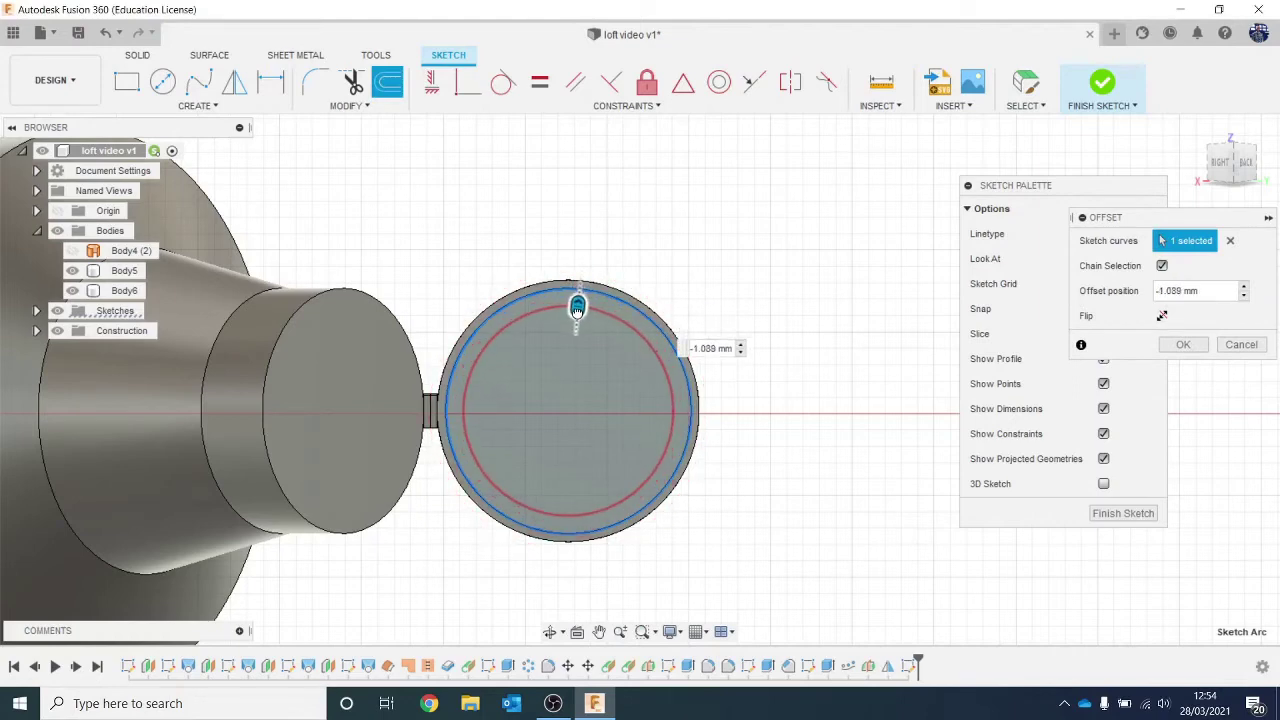
{"action": "left_click", "coordinate": [1182, 345]}
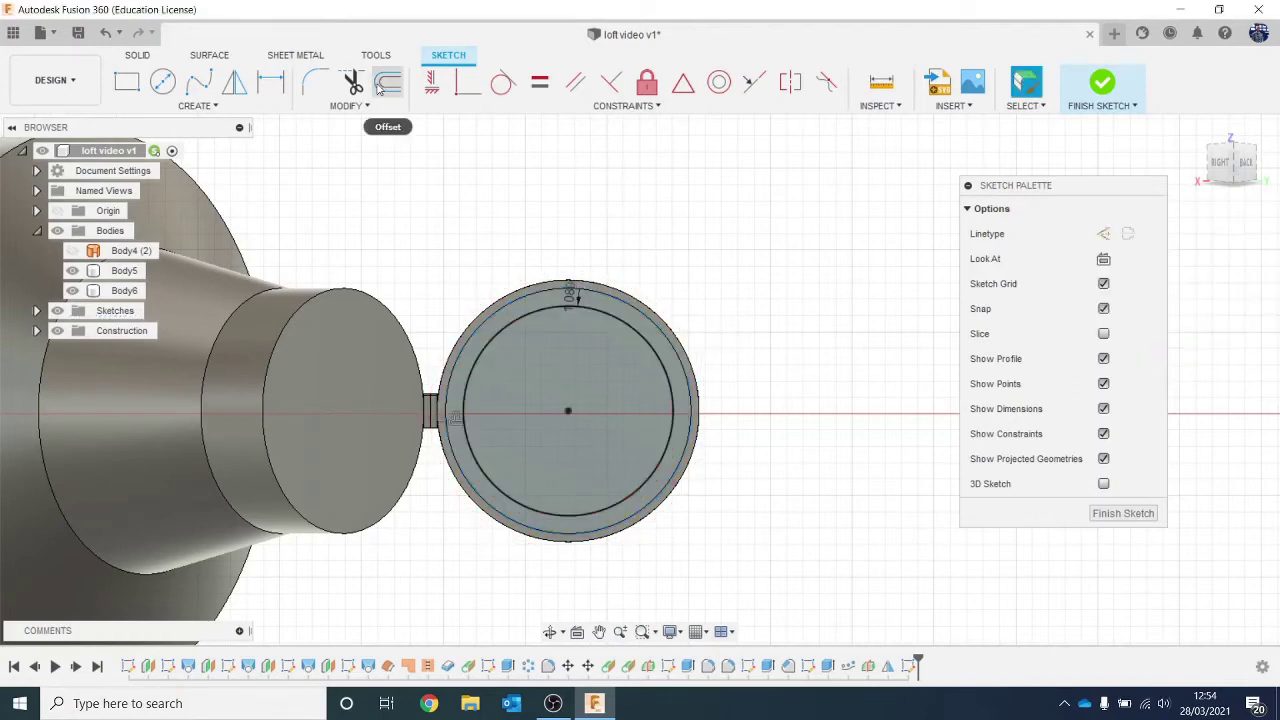
Start a second Offset on the circular outlines of the cap's inner face.
{"action": "left_click", "coordinate": [388, 82]}
{"action": "left_click", "coordinate": [560, 293]}
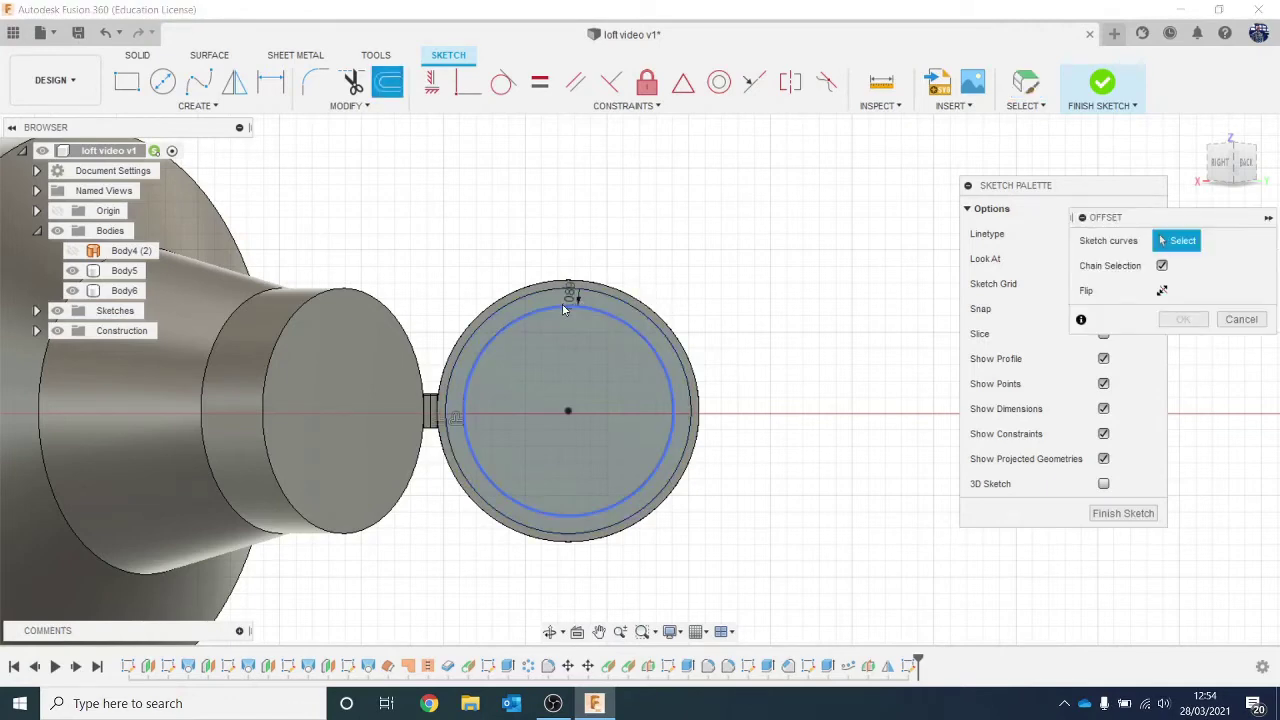